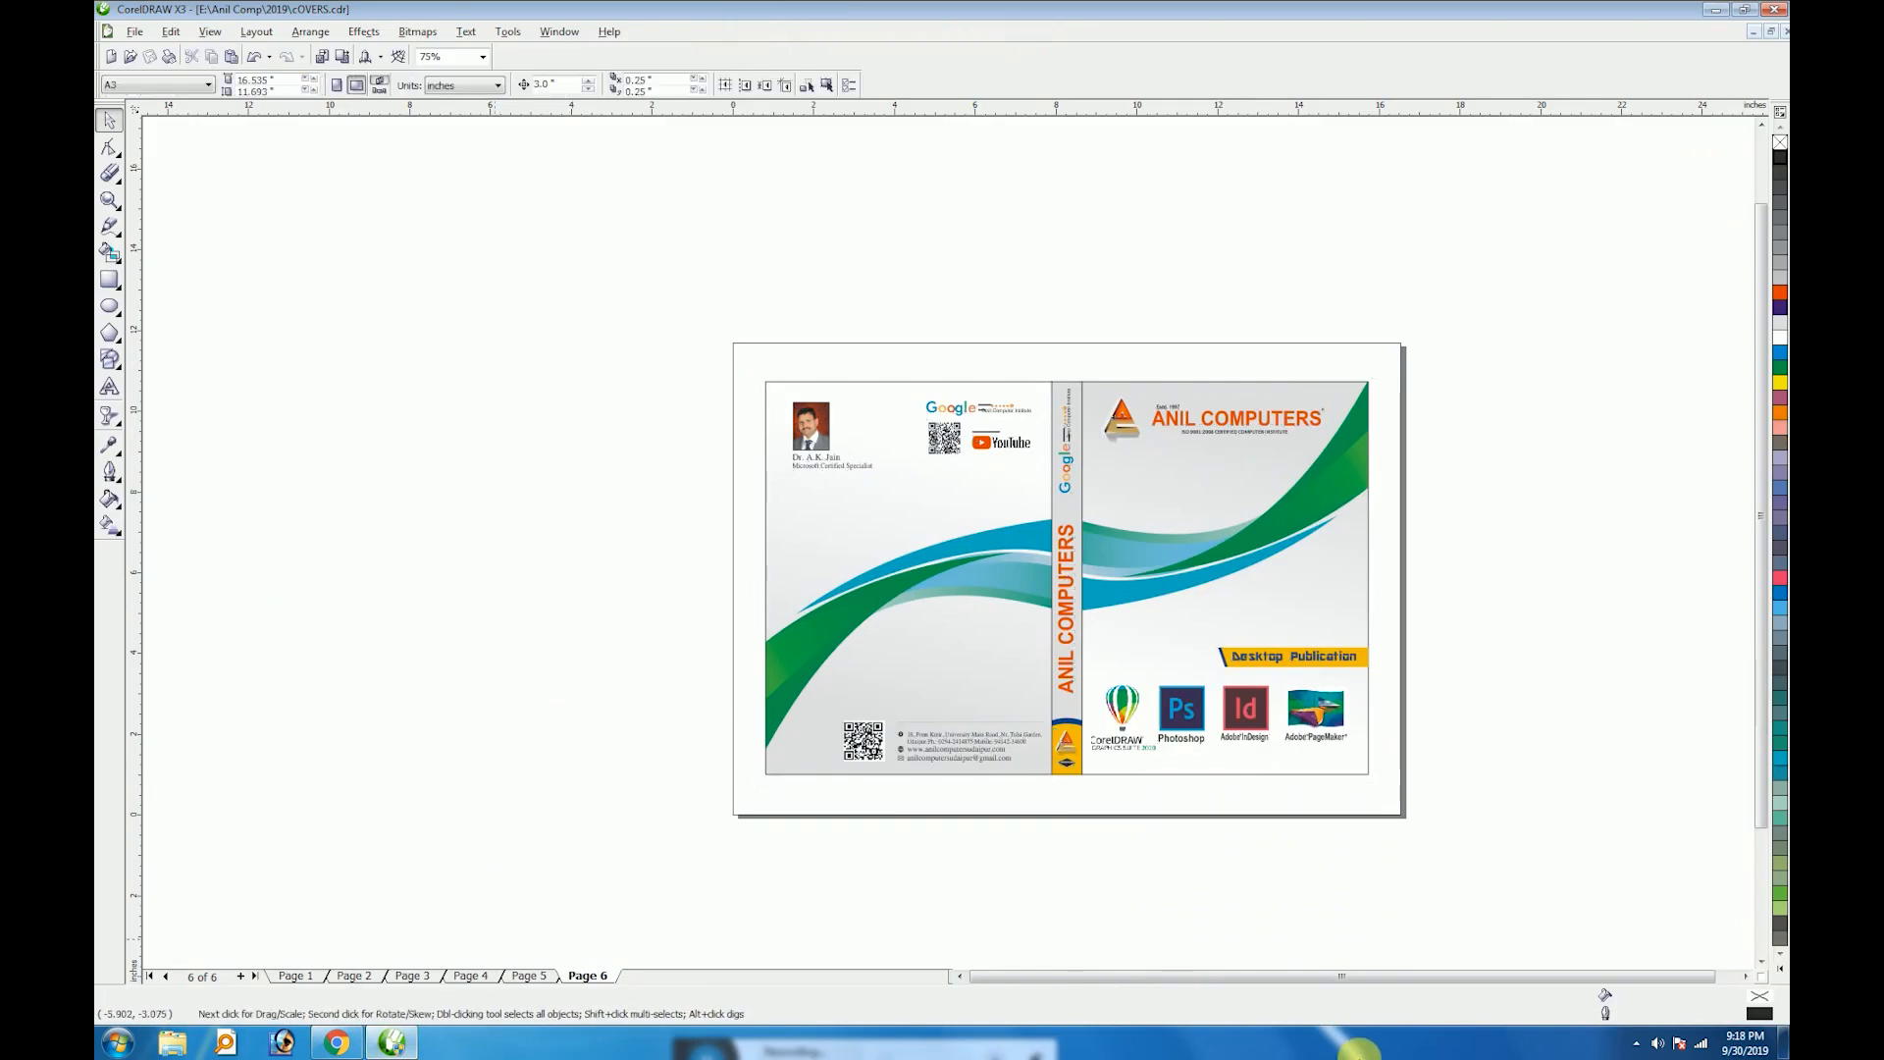
# Insert an A3 landscape page after page 6 and draw a 3.6-inch square centred on it
pyautogui.press('pagedown')
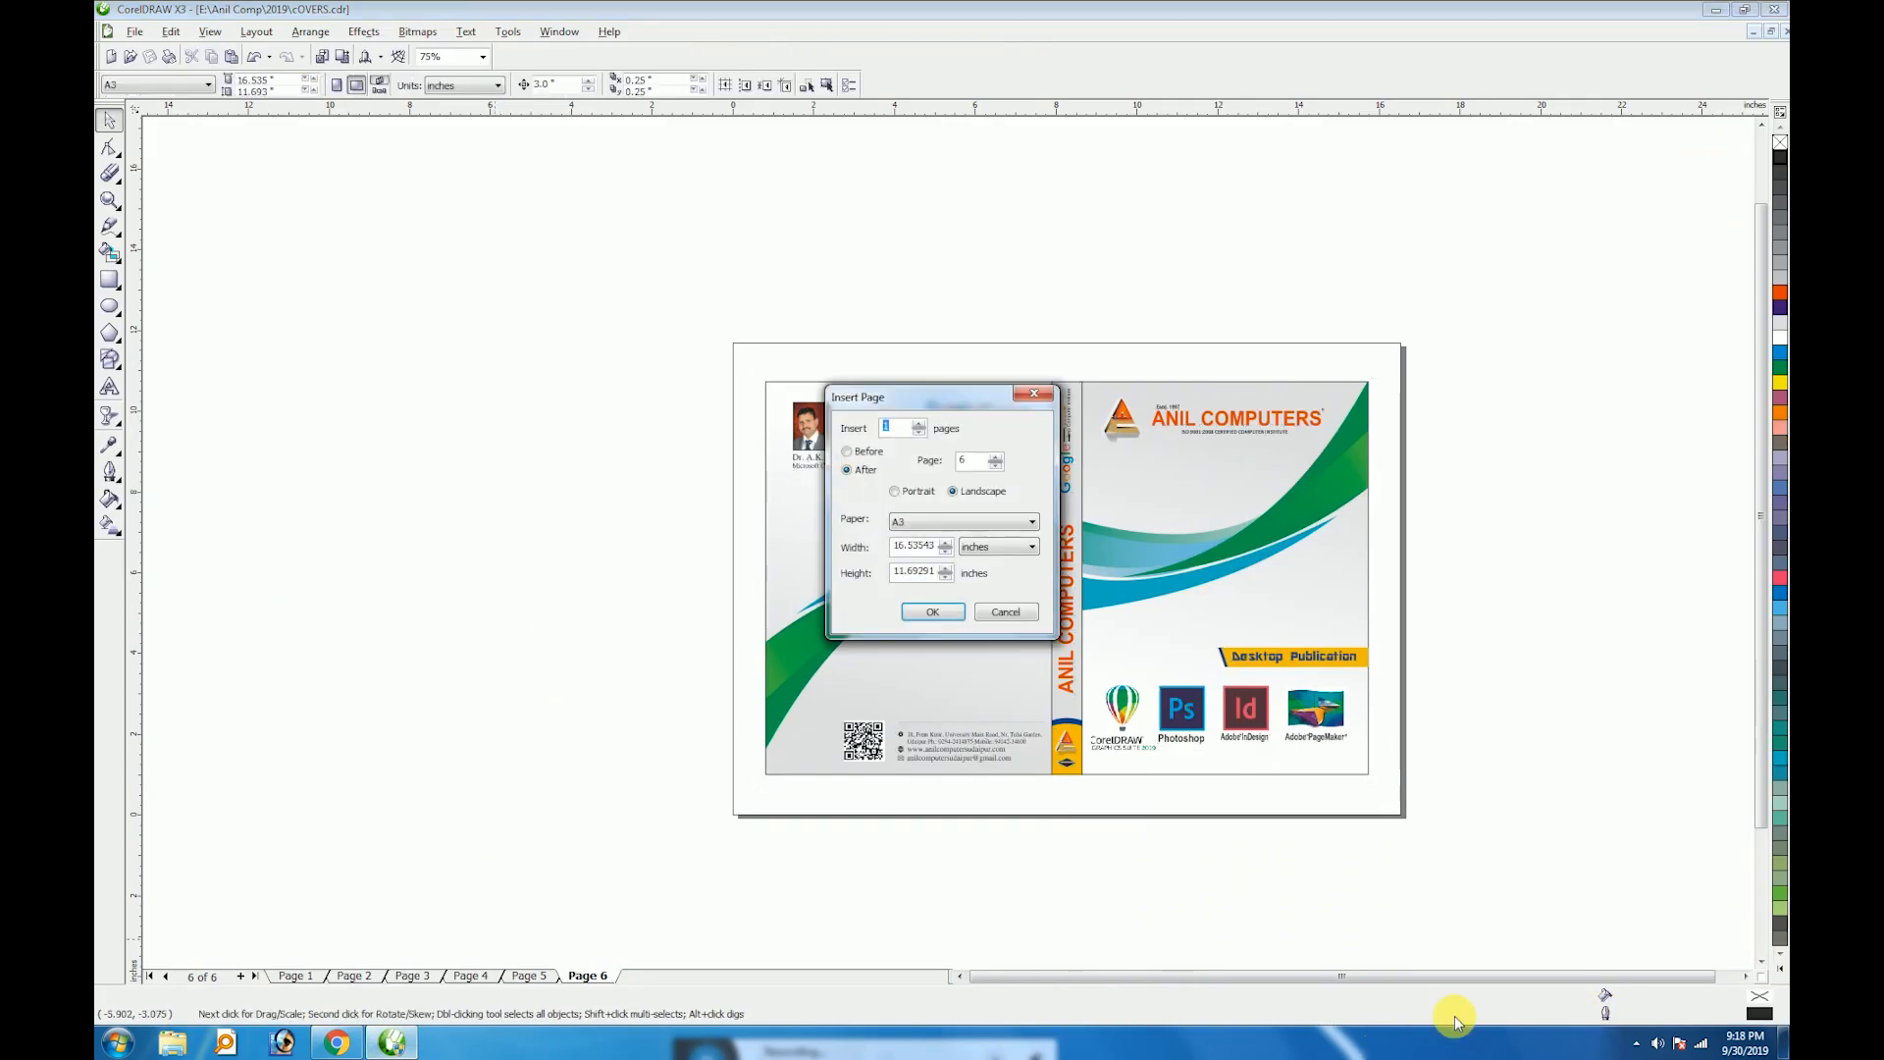
pyautogui.press('Return')
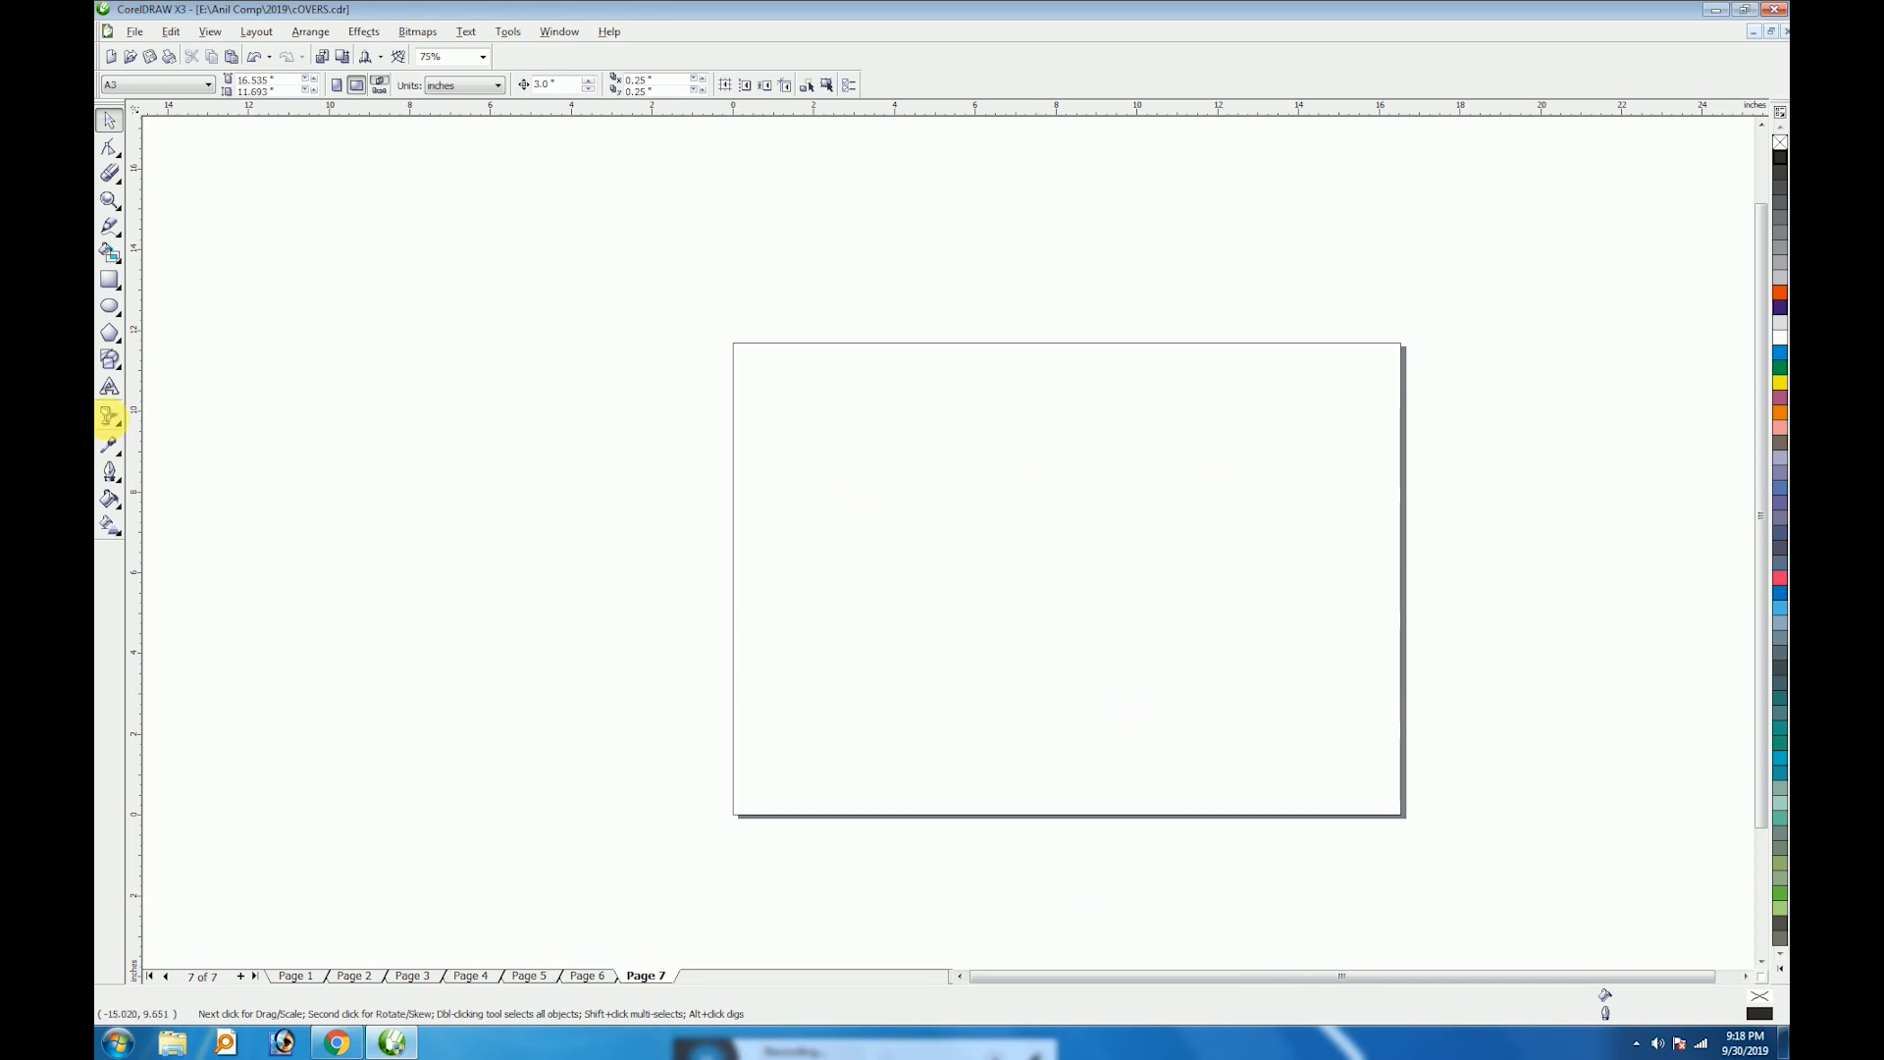
pyautogui.click(109, 280)
pyautogui.moveTo(927, 493); pyautogui.dragTo(1059, 624)
pyautogui.press('space')
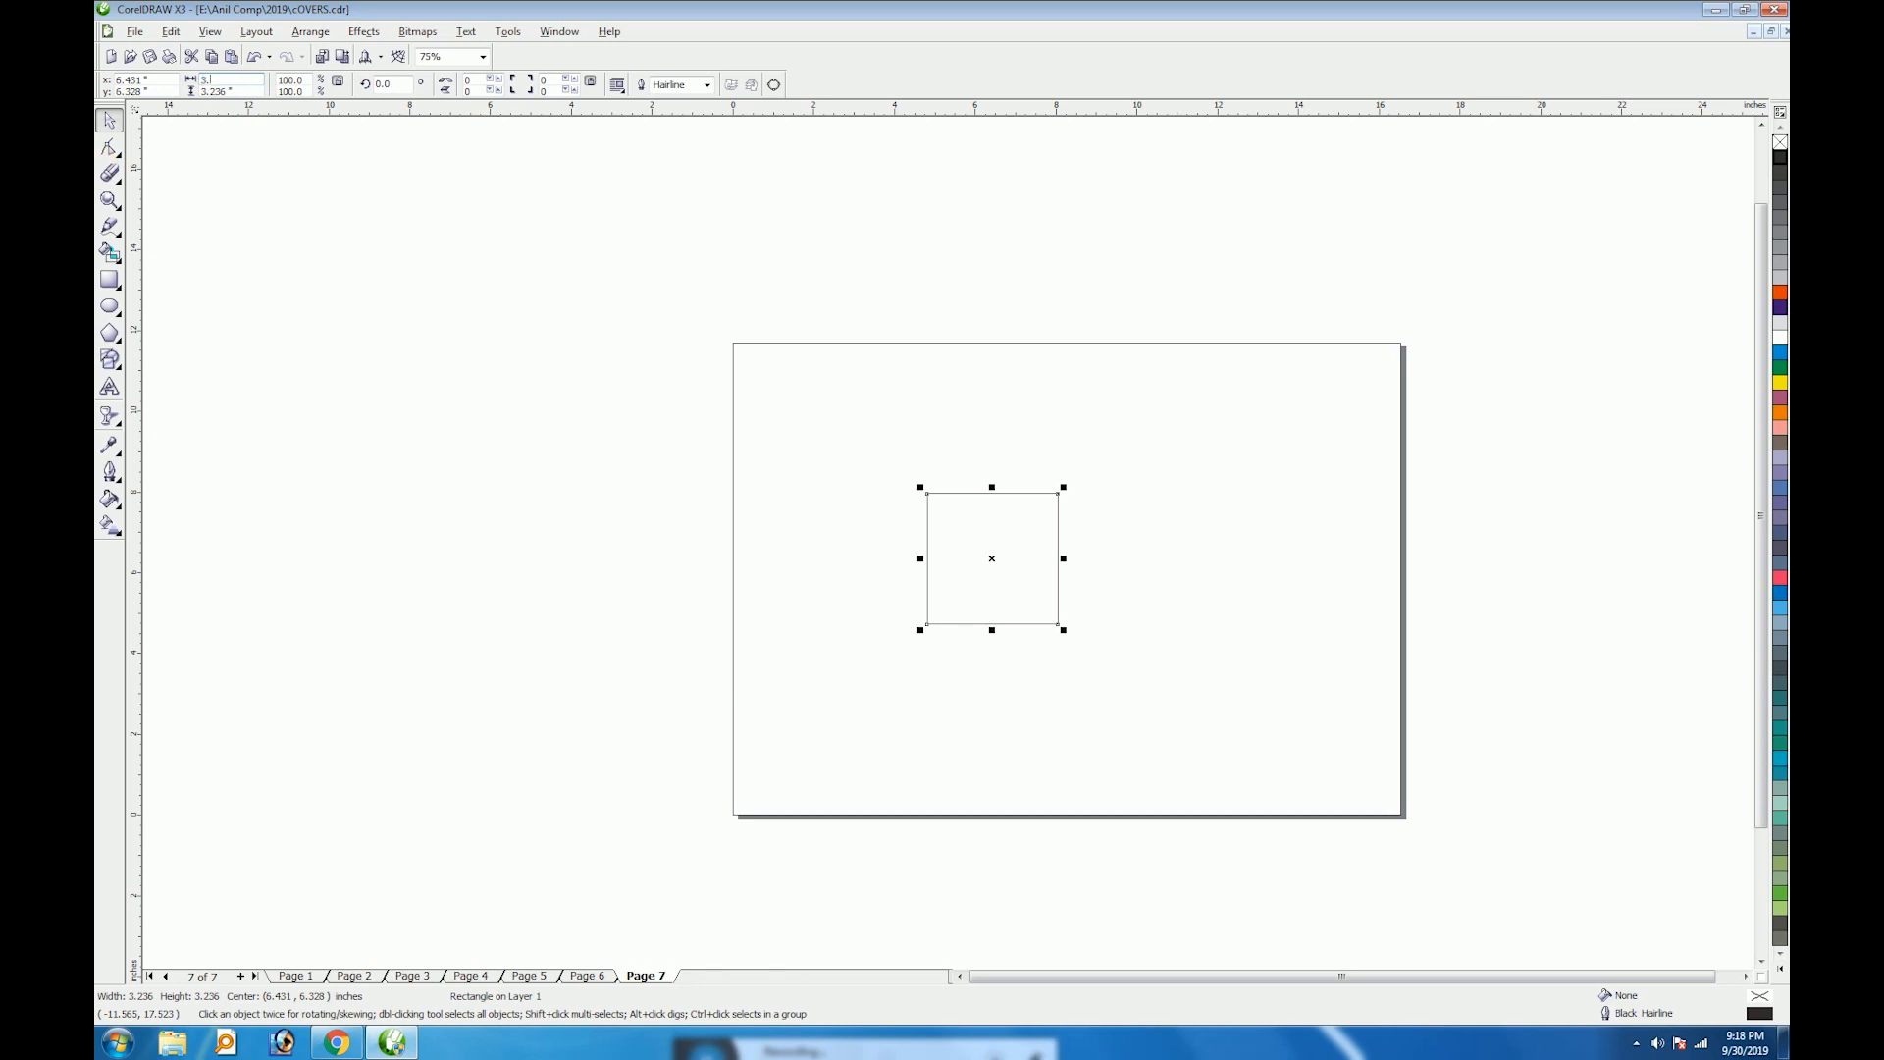
pyautogui.write('3.6')
pyautogui.press('Return')
pyautogui.moveTo(992, 558); pyautogui.dragTo(1065, 578)
pyautogui.hotkey('shift', 'F2')
pyautogui.click(492, 269)
# Draw a square about 1.99 inches wide, rotated 45°, and centre it horizontally within the larger square
pyautogui.click(109, 305)
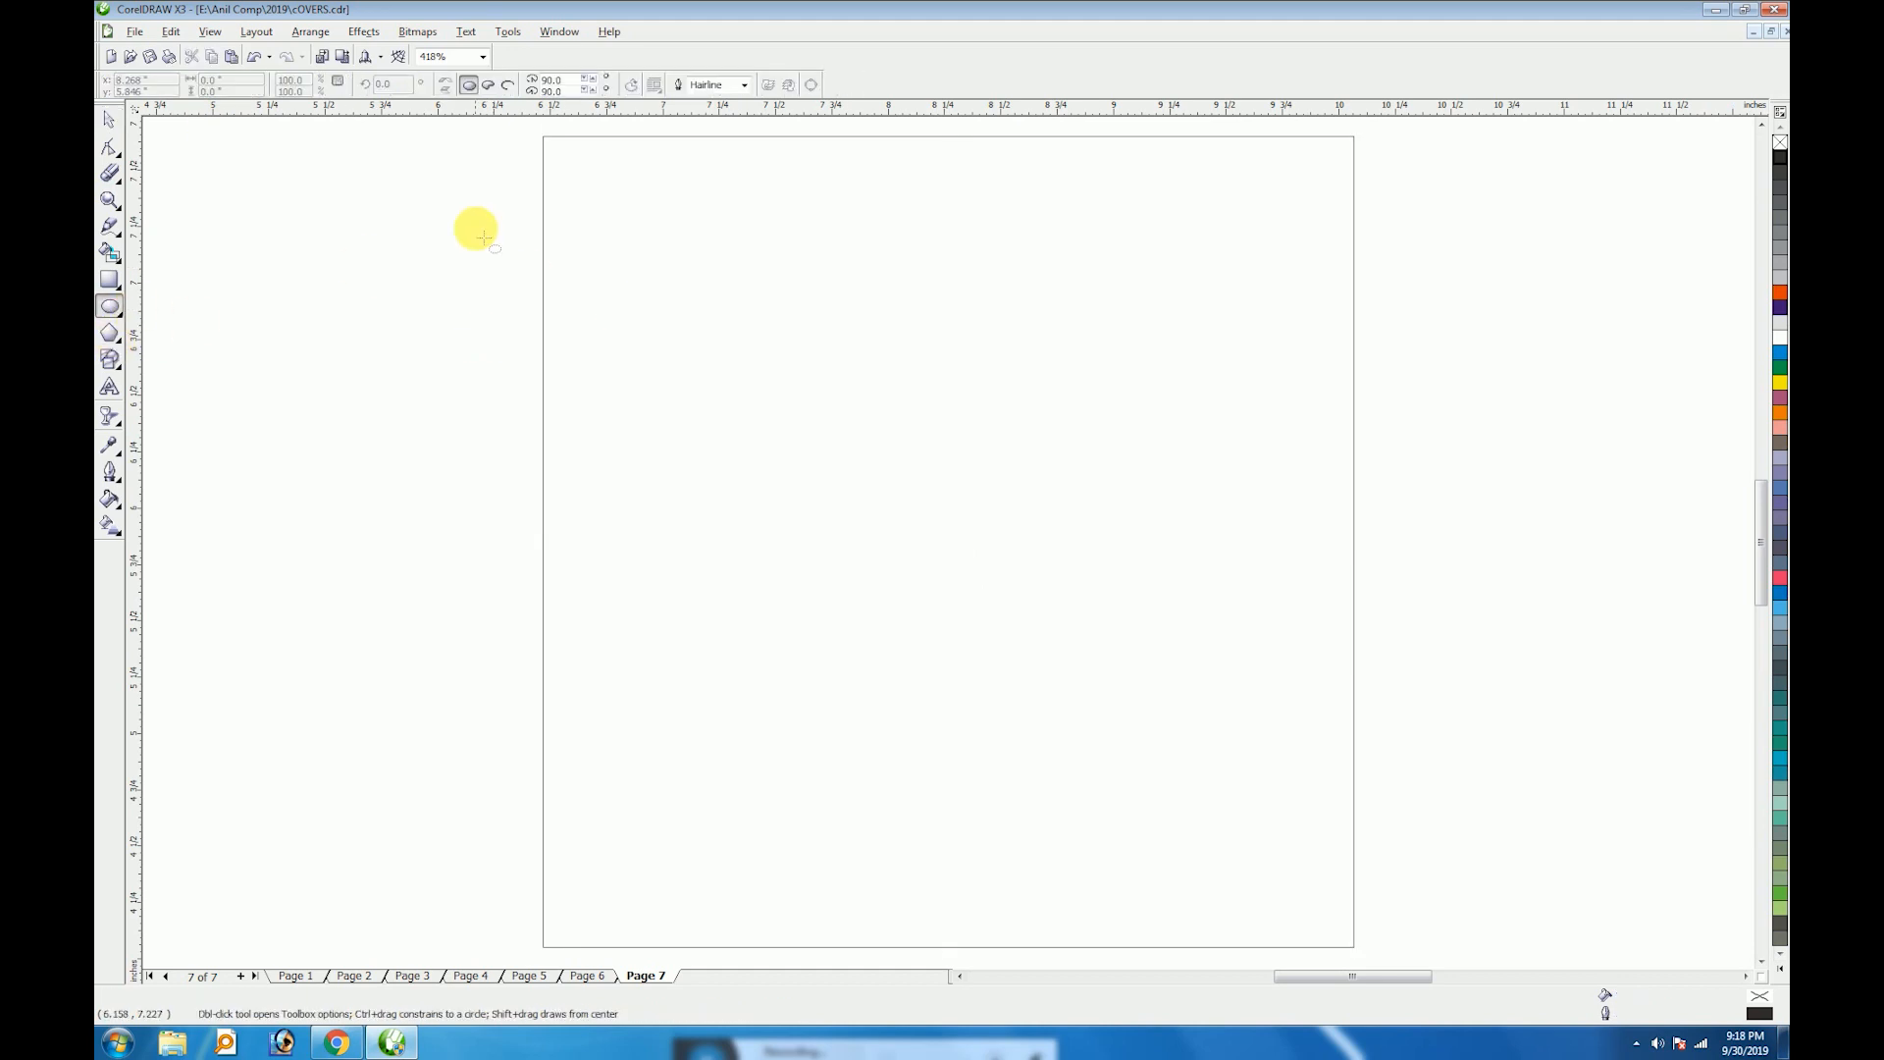
pyautogui.click(109, 280)
pyautogui.moveTo(633, 233); pyautogui.dragTo(1081, 681)
pyautogui.press('space')
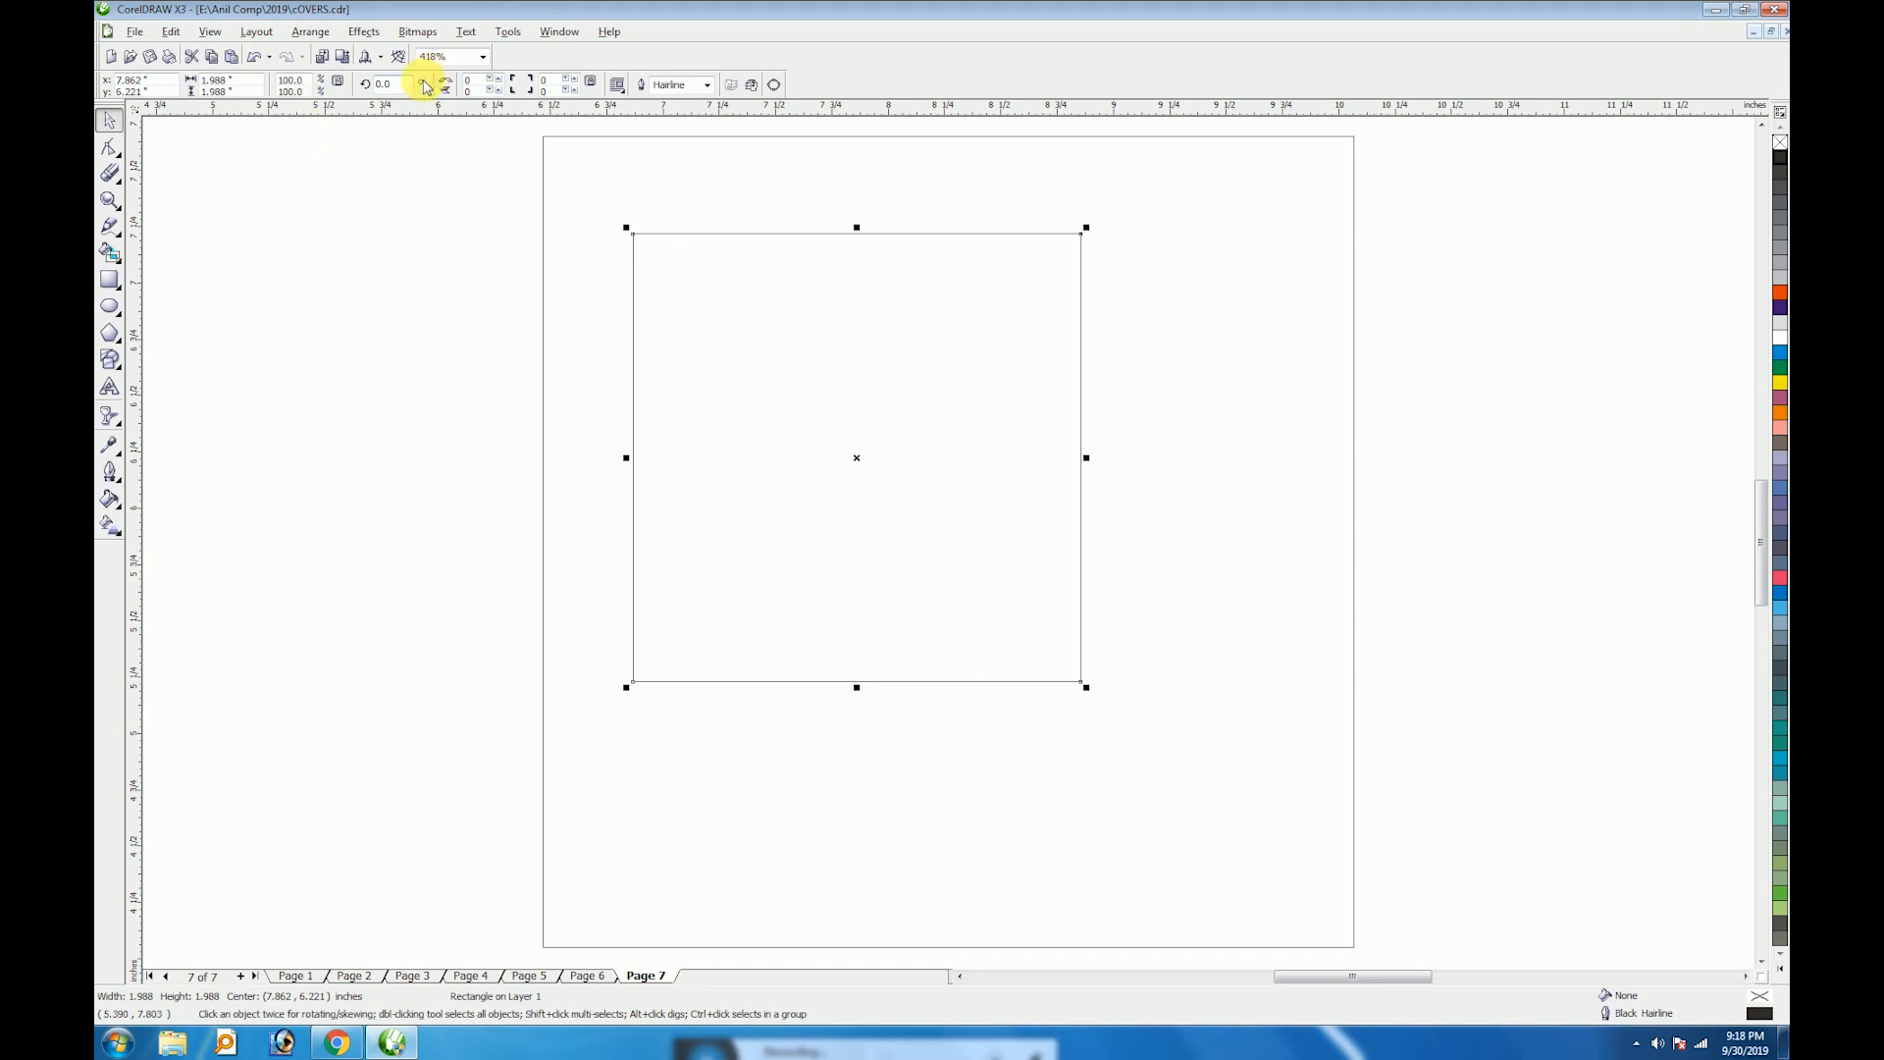
pyautogui.write('45')
pyautogui.press('Return')
pyautogui.click(1314, 138)
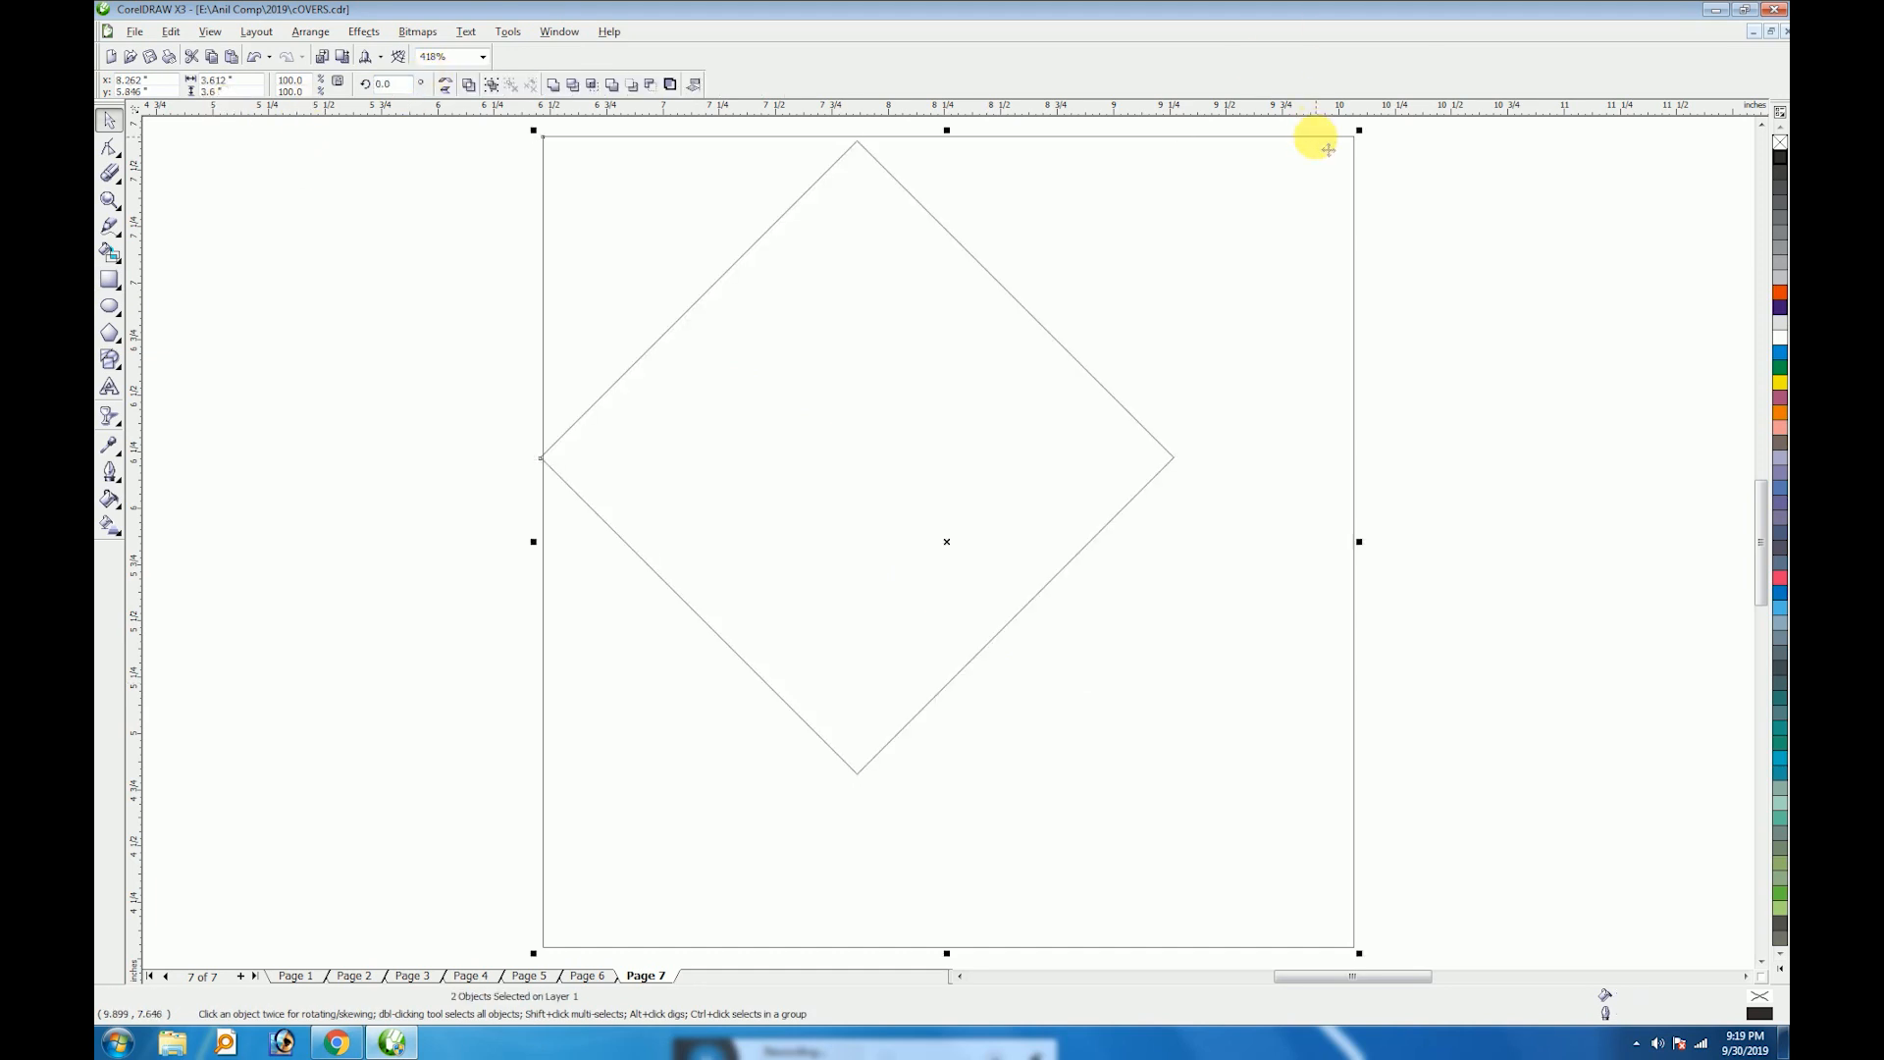
pyautogui.click(1409, 197)
# Fill the large square with red
pyautogui.scroll(-2, 950, 555)
pyautogui.click(922, 525)
pyautogui.click(1779, 301)
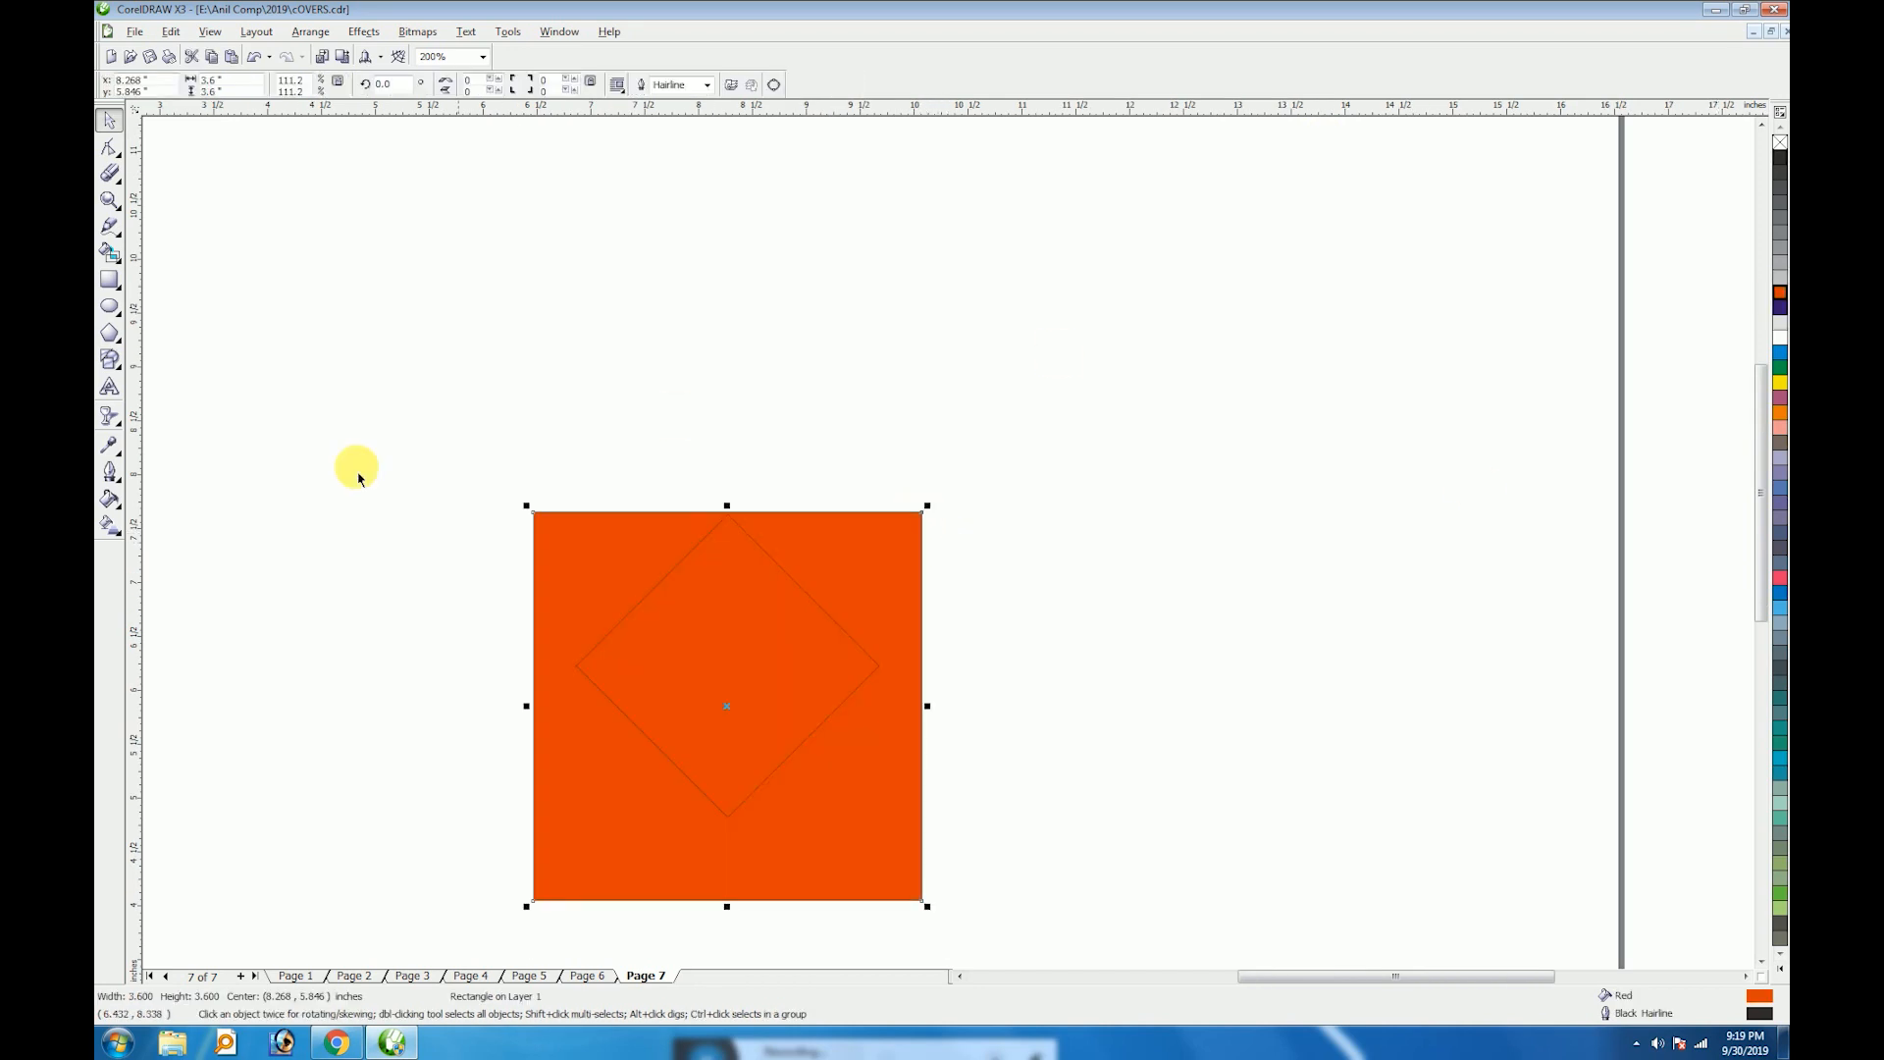
# Give the large square a radial fountain fill from a red centre to a dark red outer colour, about C45 M99 Y98
pyautogui.click(109, 526)
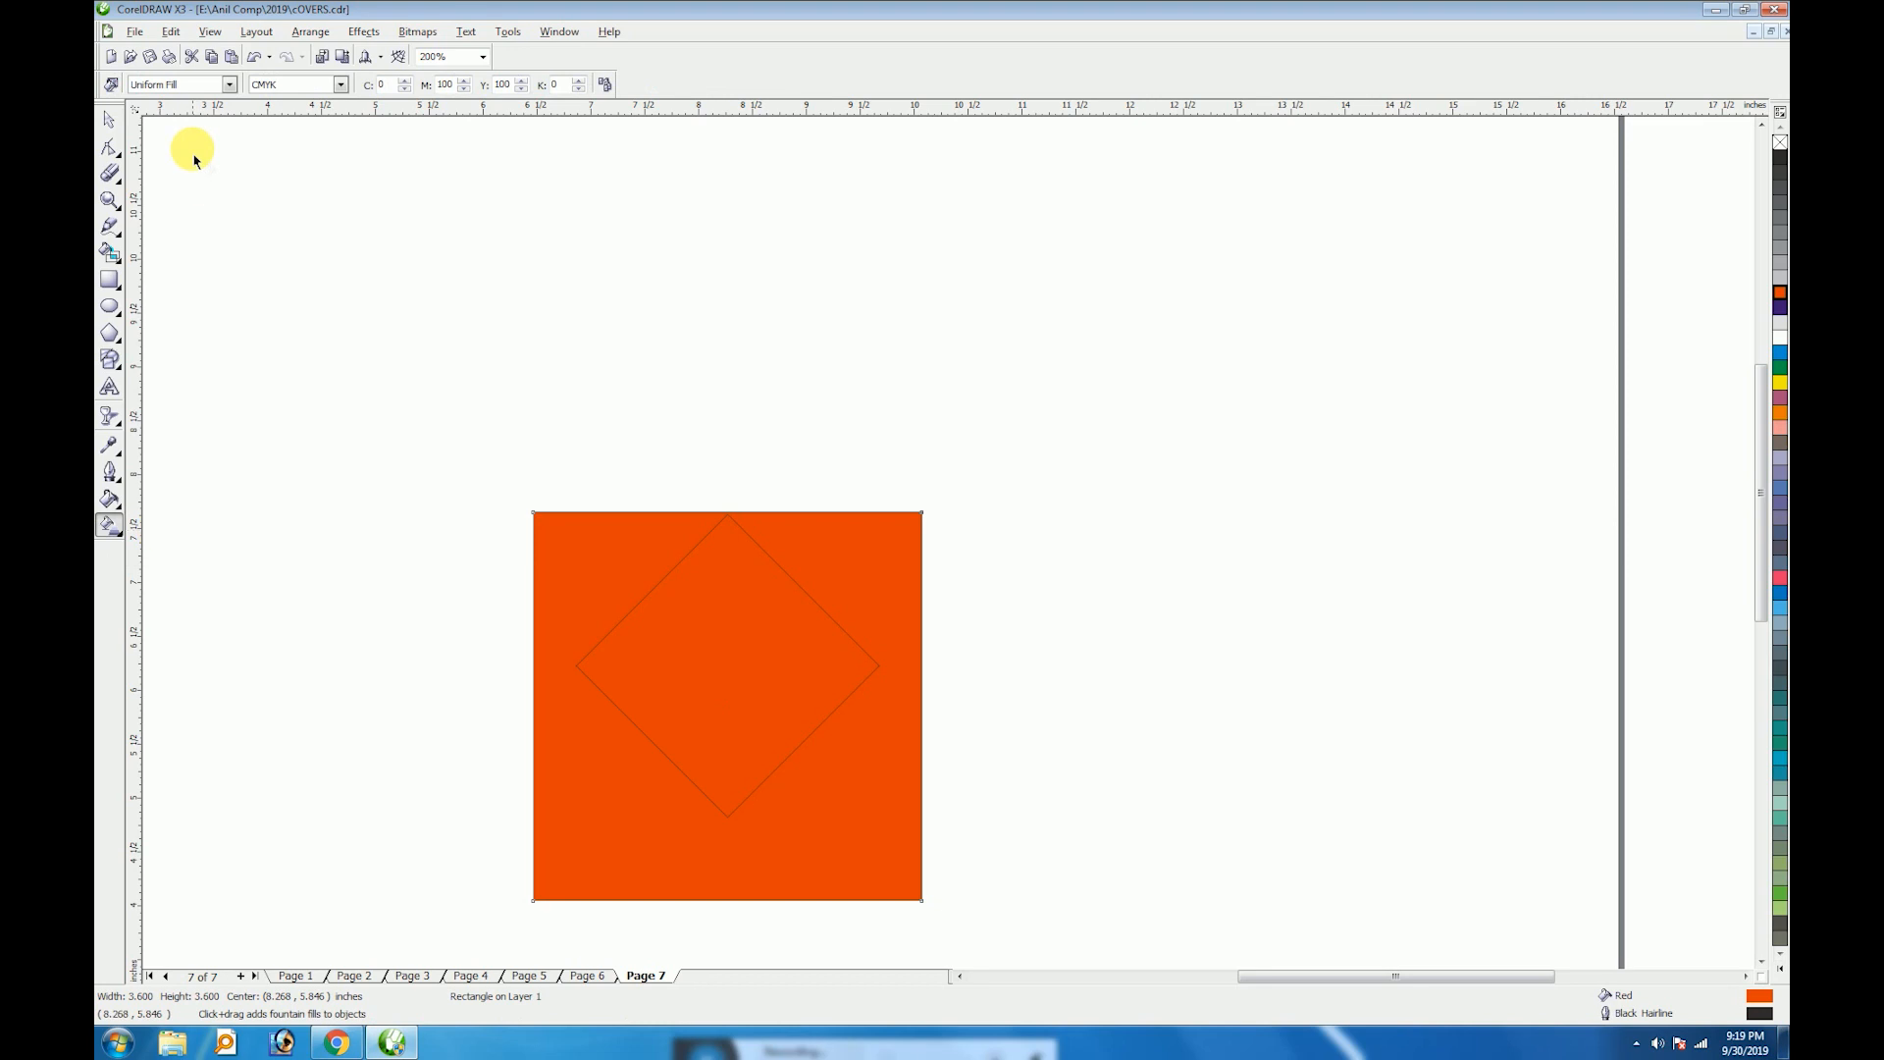
pyautogui.click(182, 85)
pyautogui.click(187, 140)
pyautogui.click(315, 85)
pyautogui.moveTo(370, 155); pyautogui.dragTo(360, 115)
pyautogui.click(355, 117)
pyautogui.click(278, 85)
pyautogui.click(315, 232)
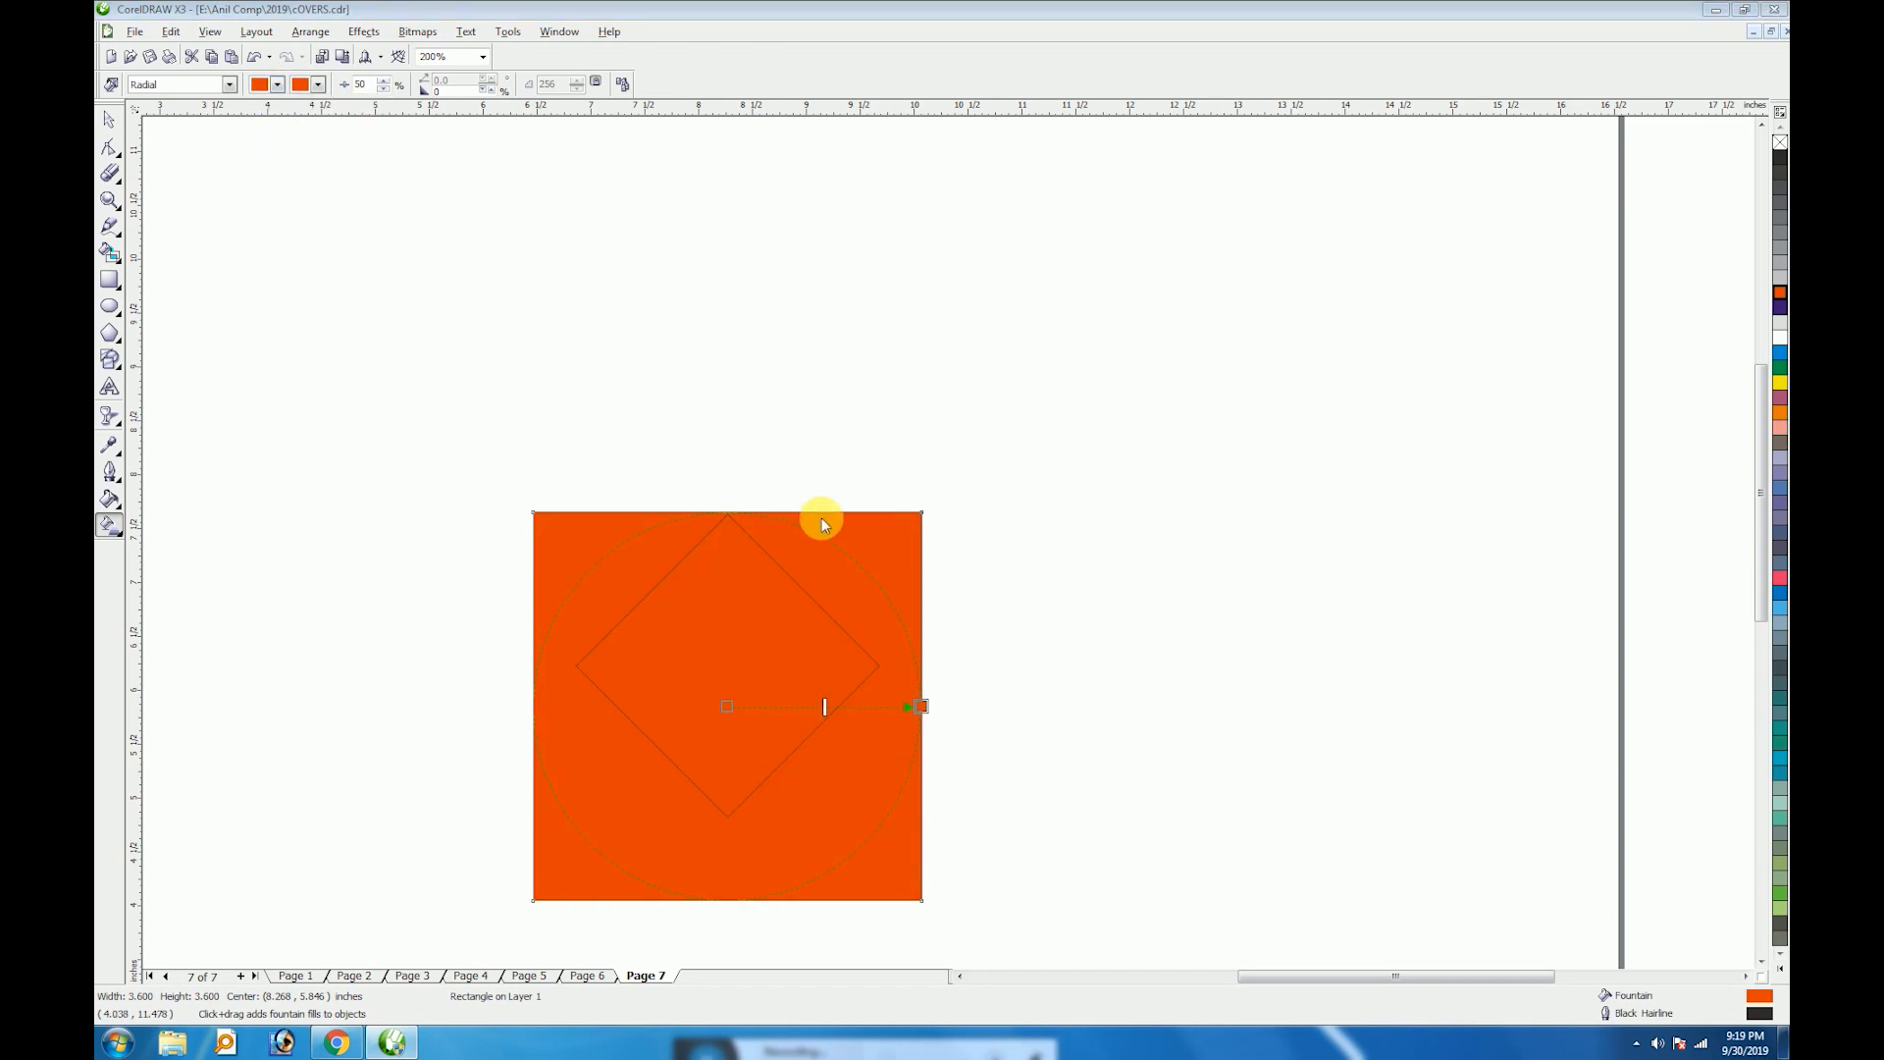
pyautogui.click(916, 472)
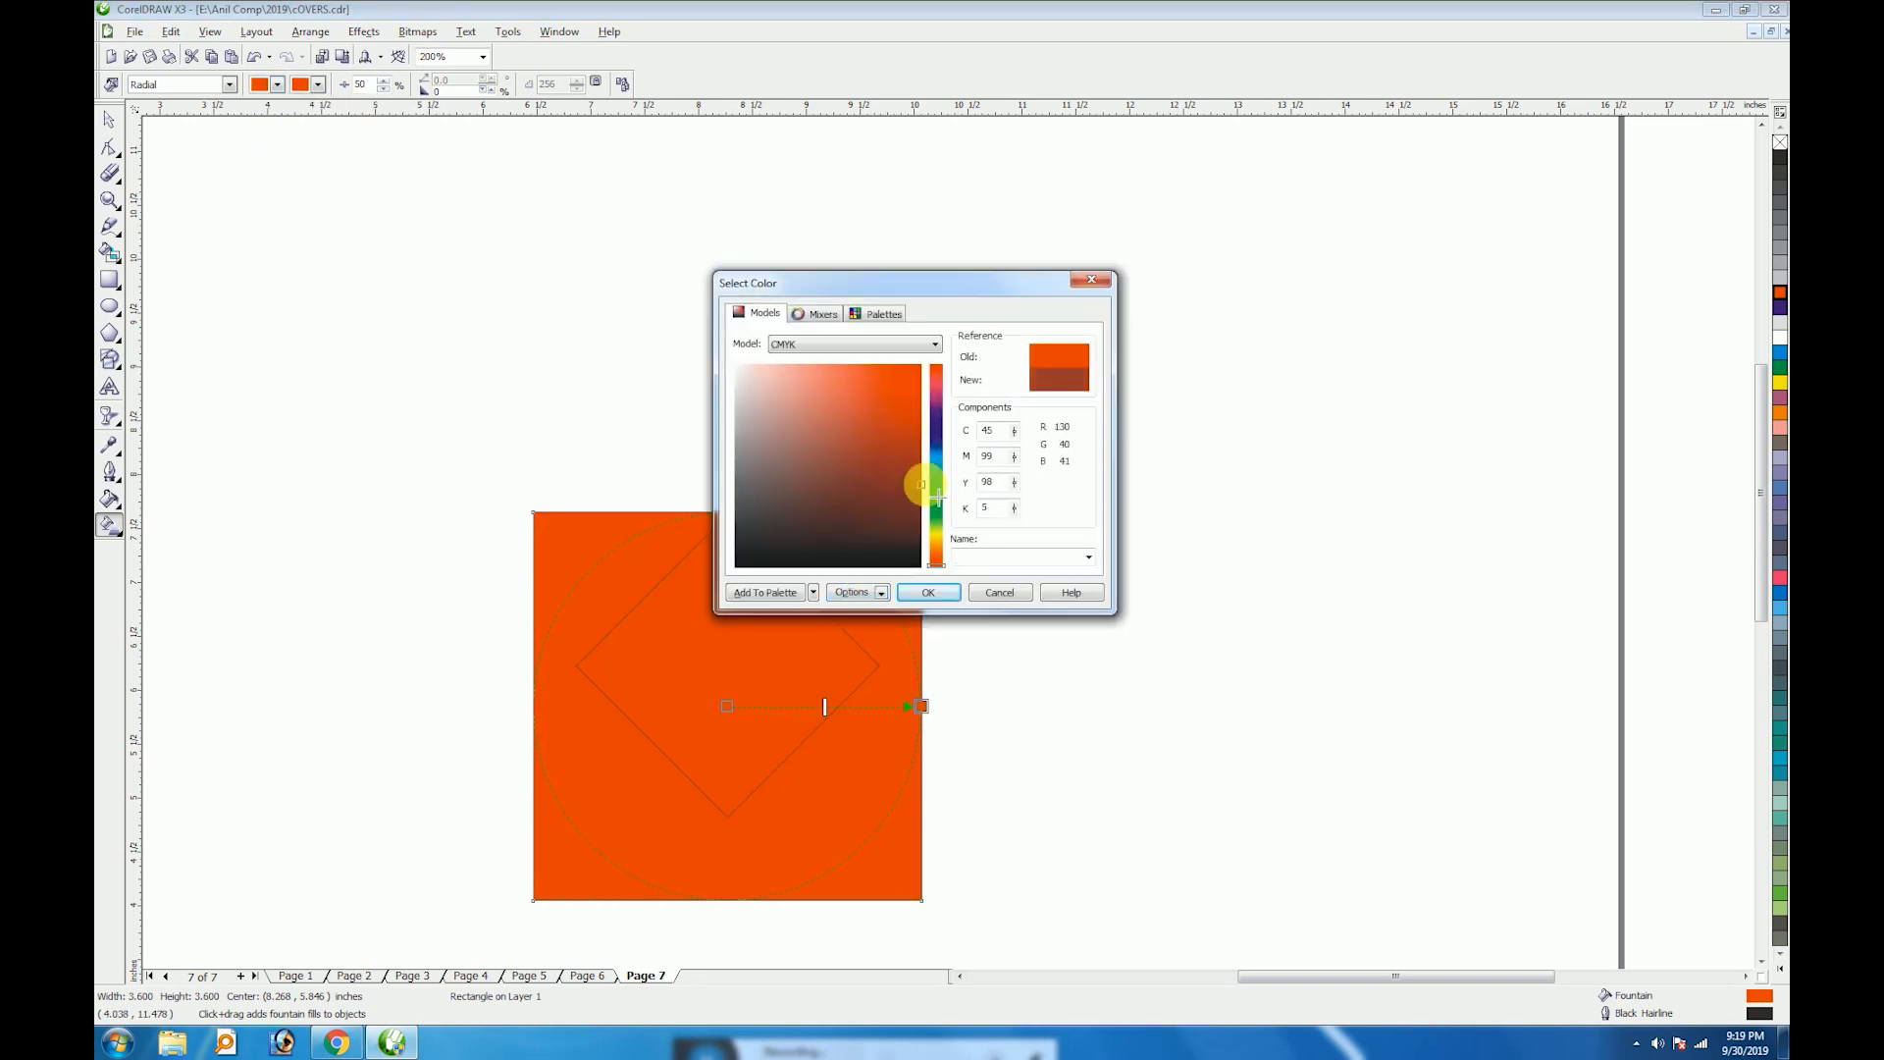
pyautogui.press('Return')
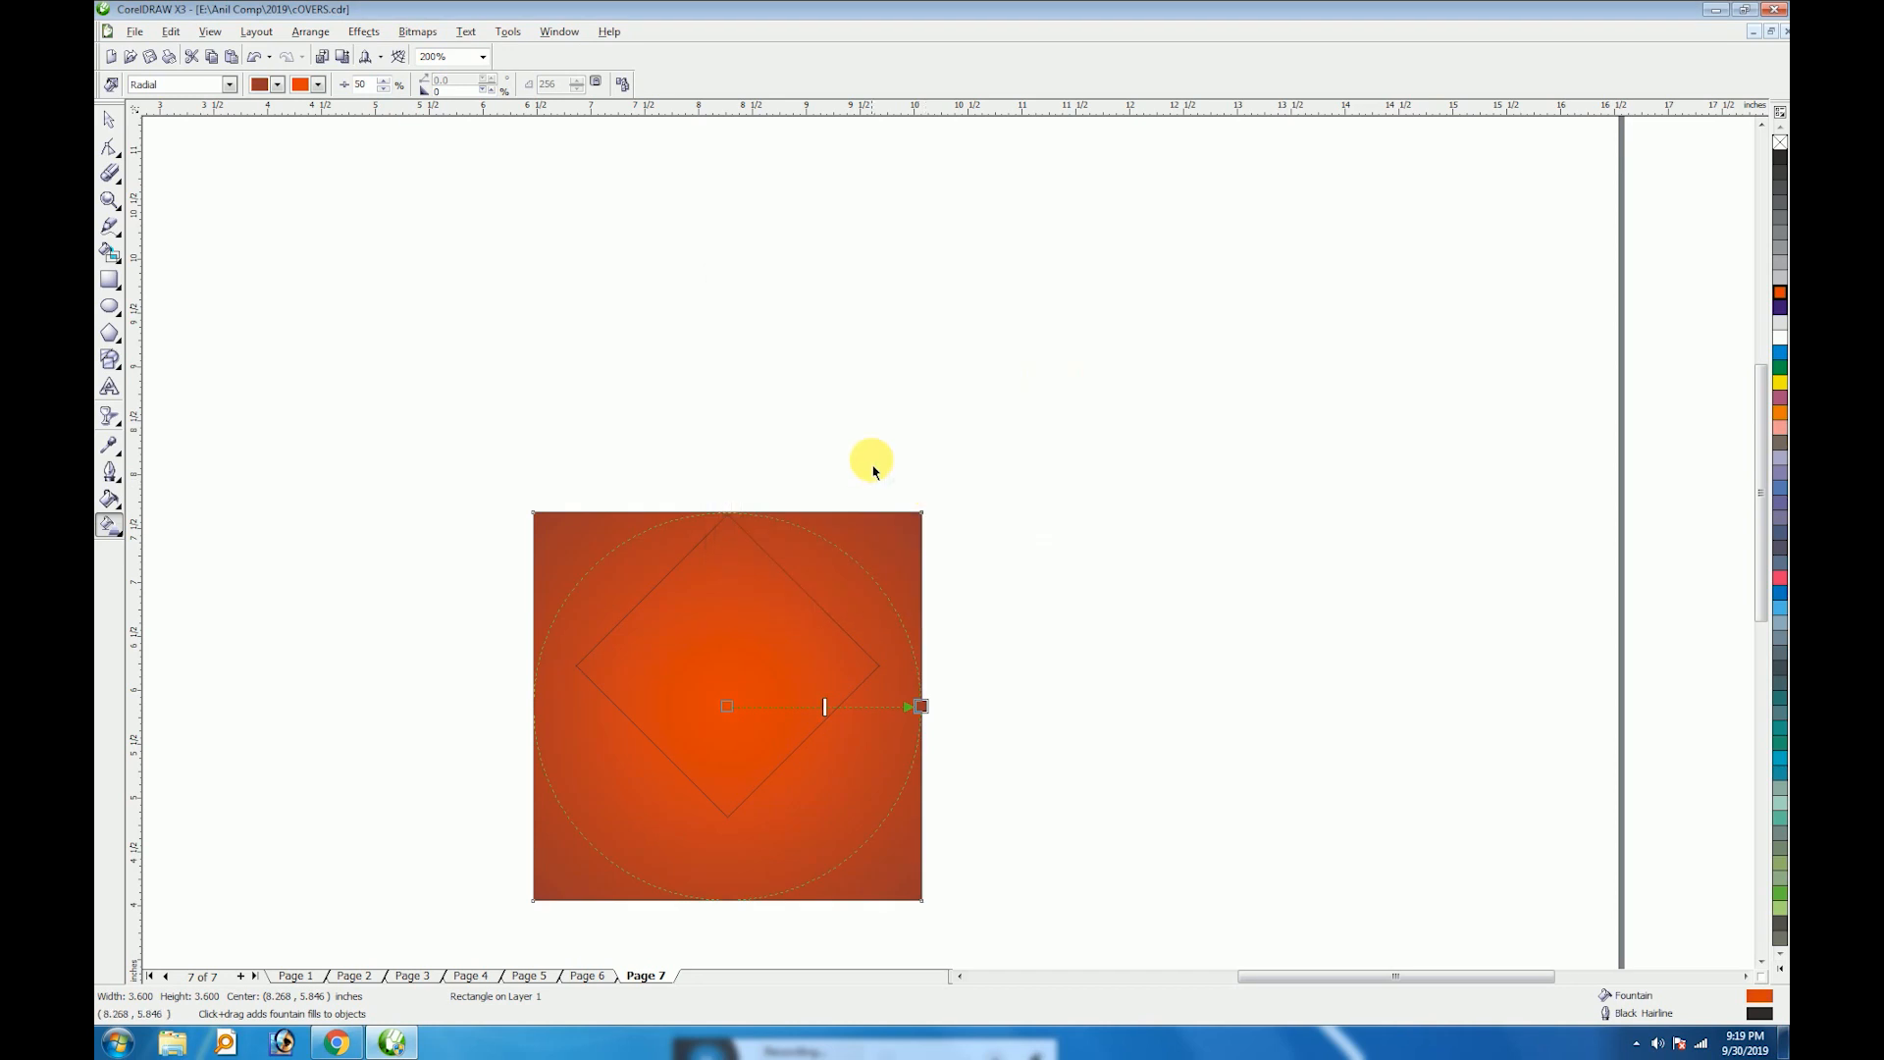
# Move the diamond straight up about 1 inch so its upper part extends above the square's top edge
pyautogui.press('space')
pyautogui.click(631, 475)
pyautogui.moveTo(488, 466); pyautogui.dragTo(919, 839)
pyautogui.moveTo(740, 681); pyautogui.dragTo(740, 574)
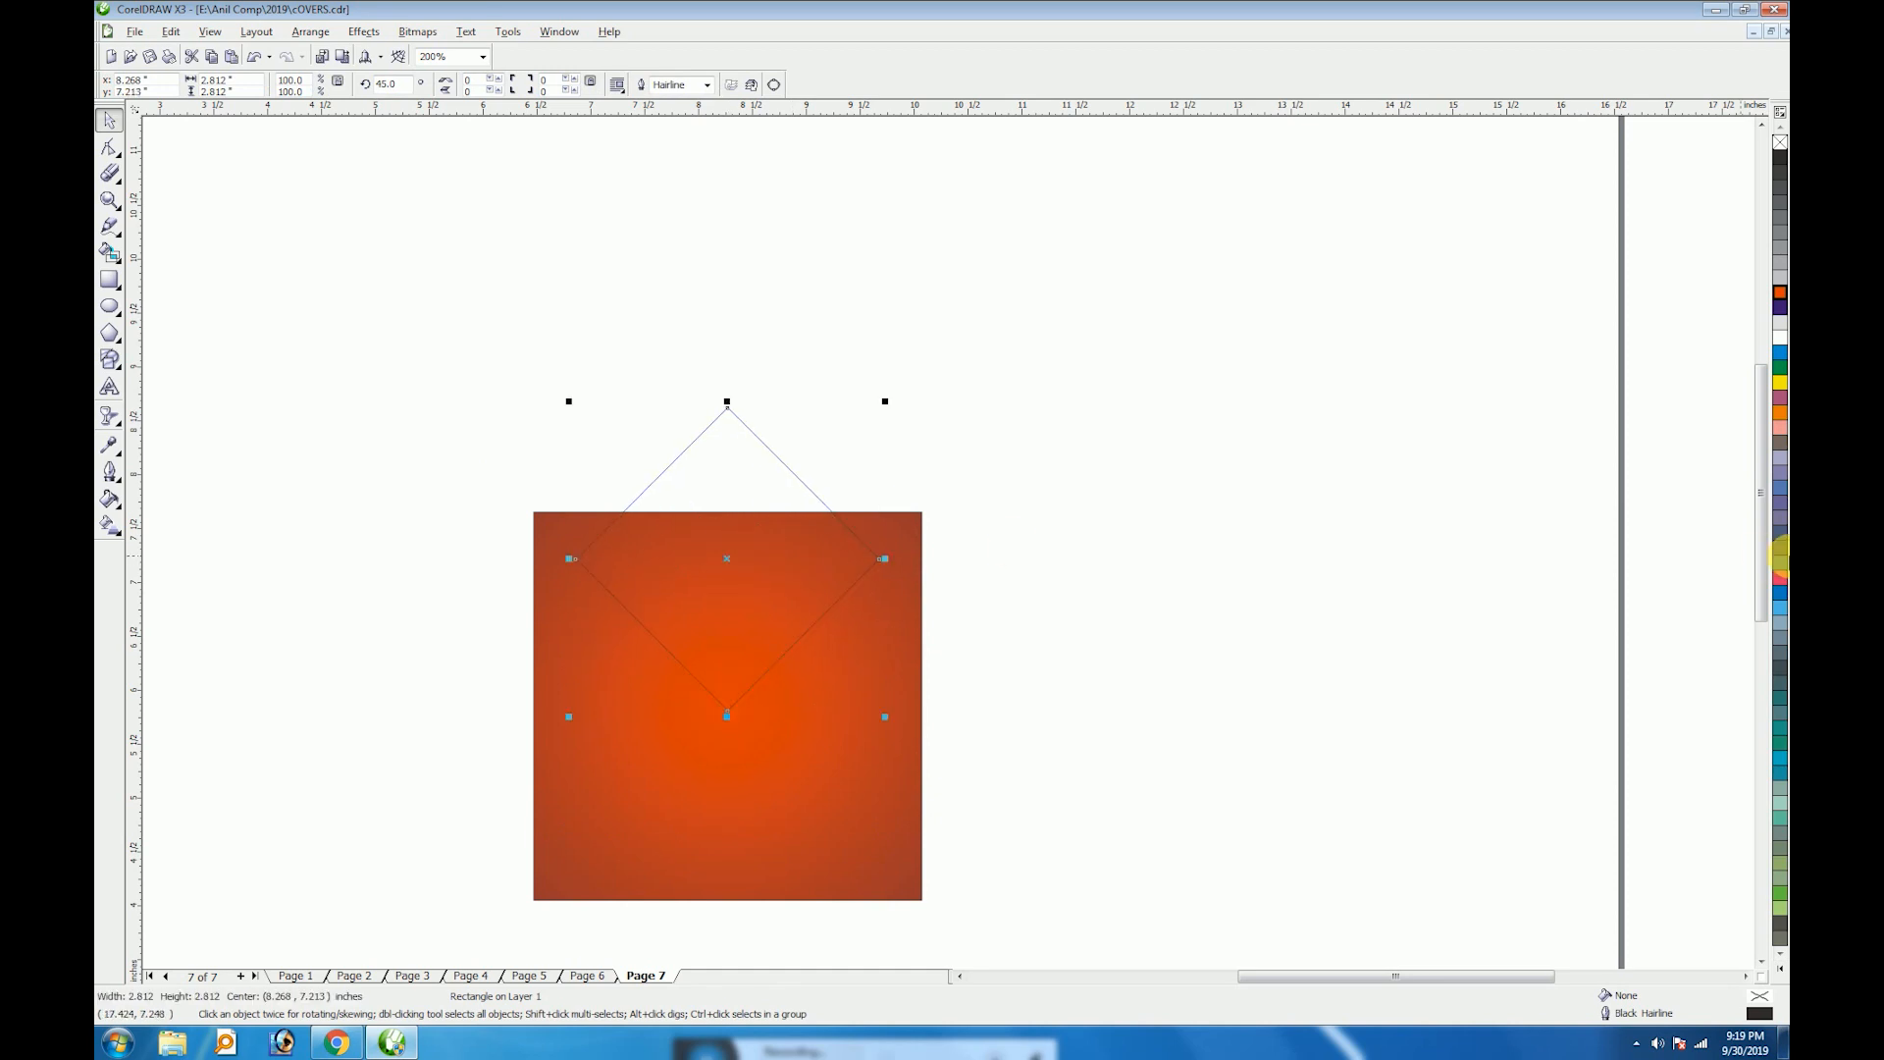
# Fill the diamond with Deep Yellow and remove its outline
pyautogui.click(1779, 967)
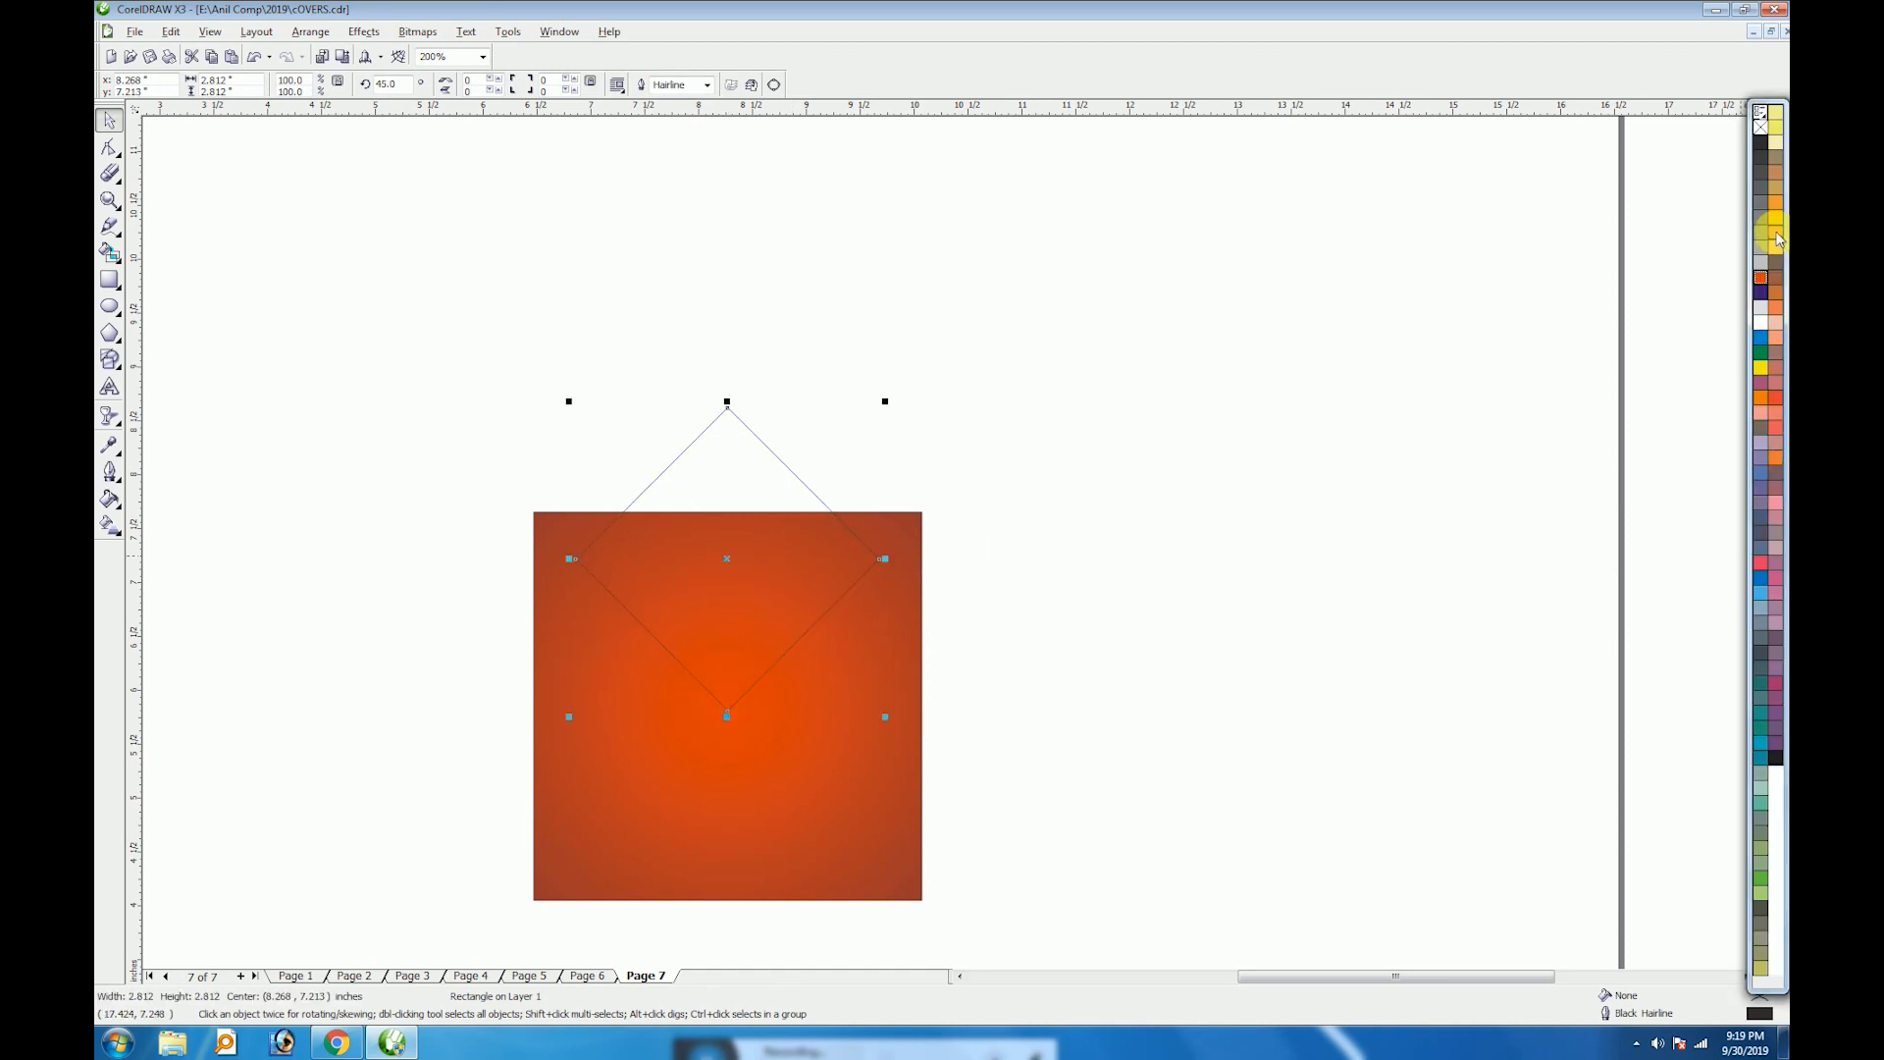
pyautogui.click(1777, 220)
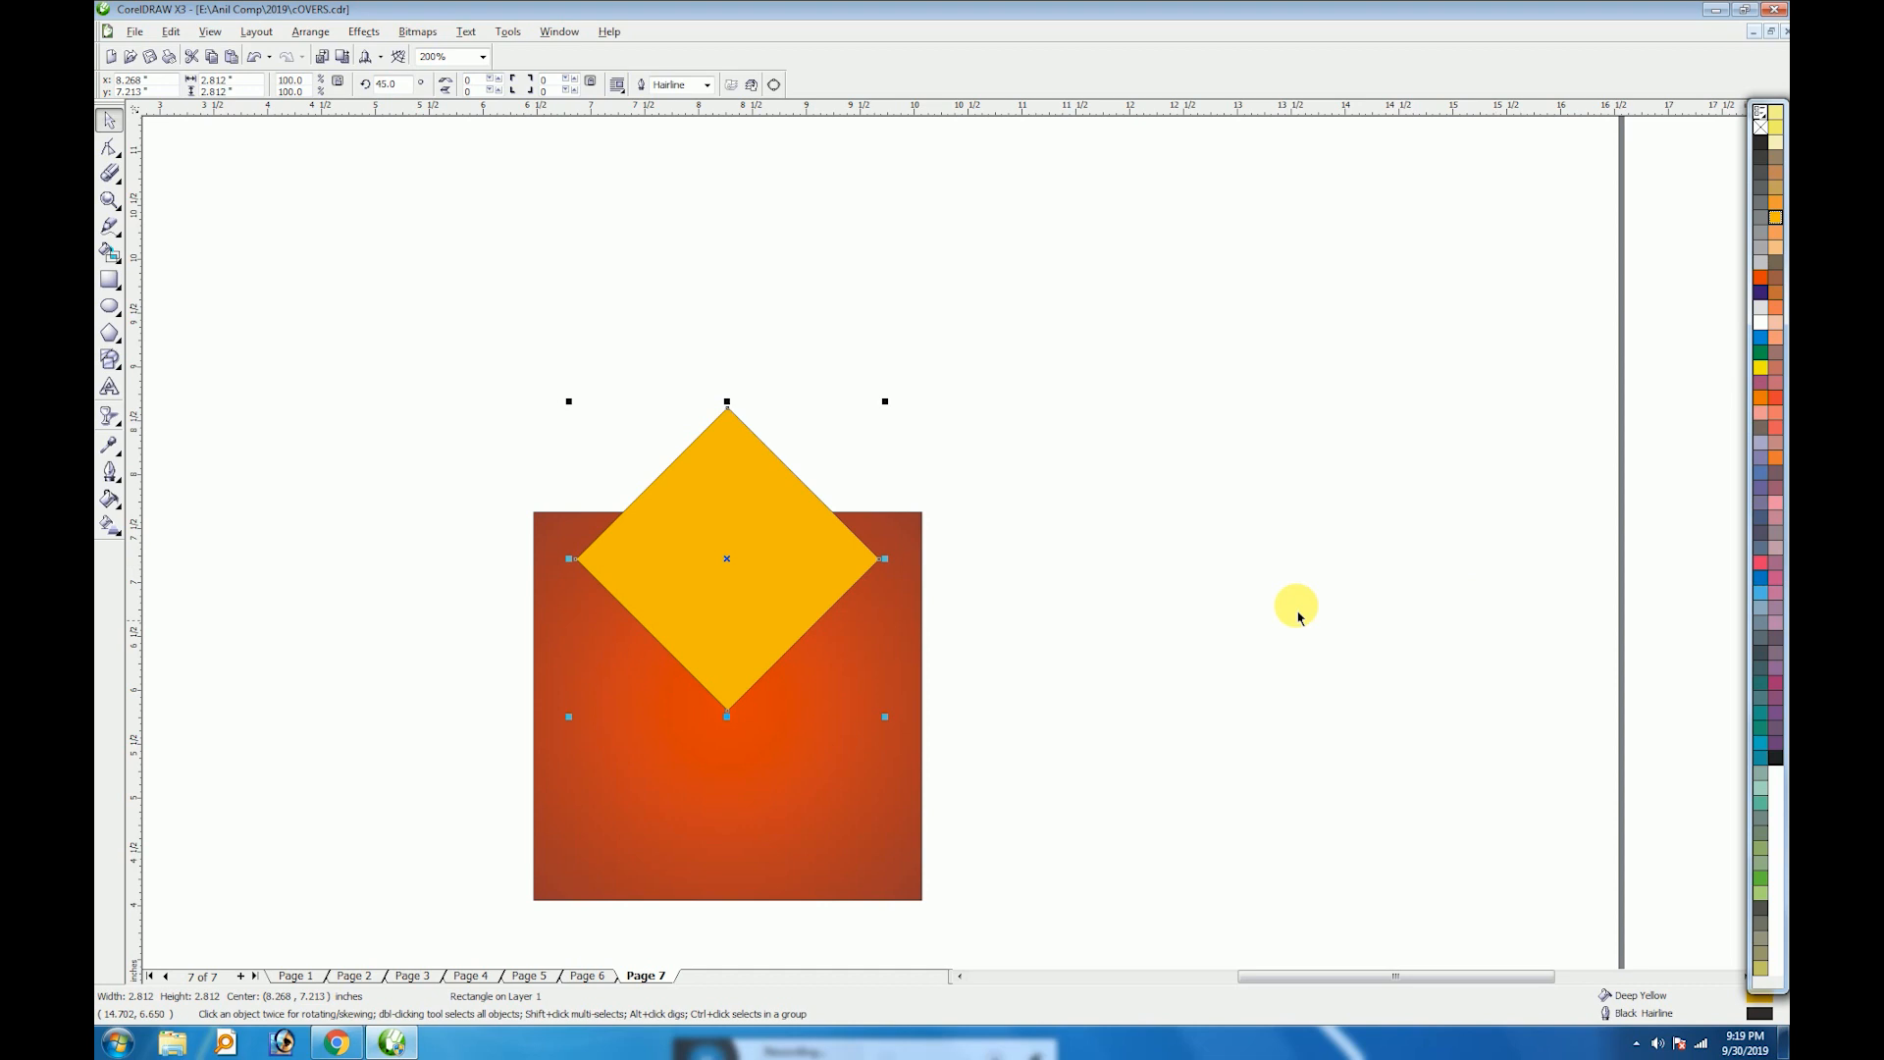
pyautogui.rightClick(1761, 128)
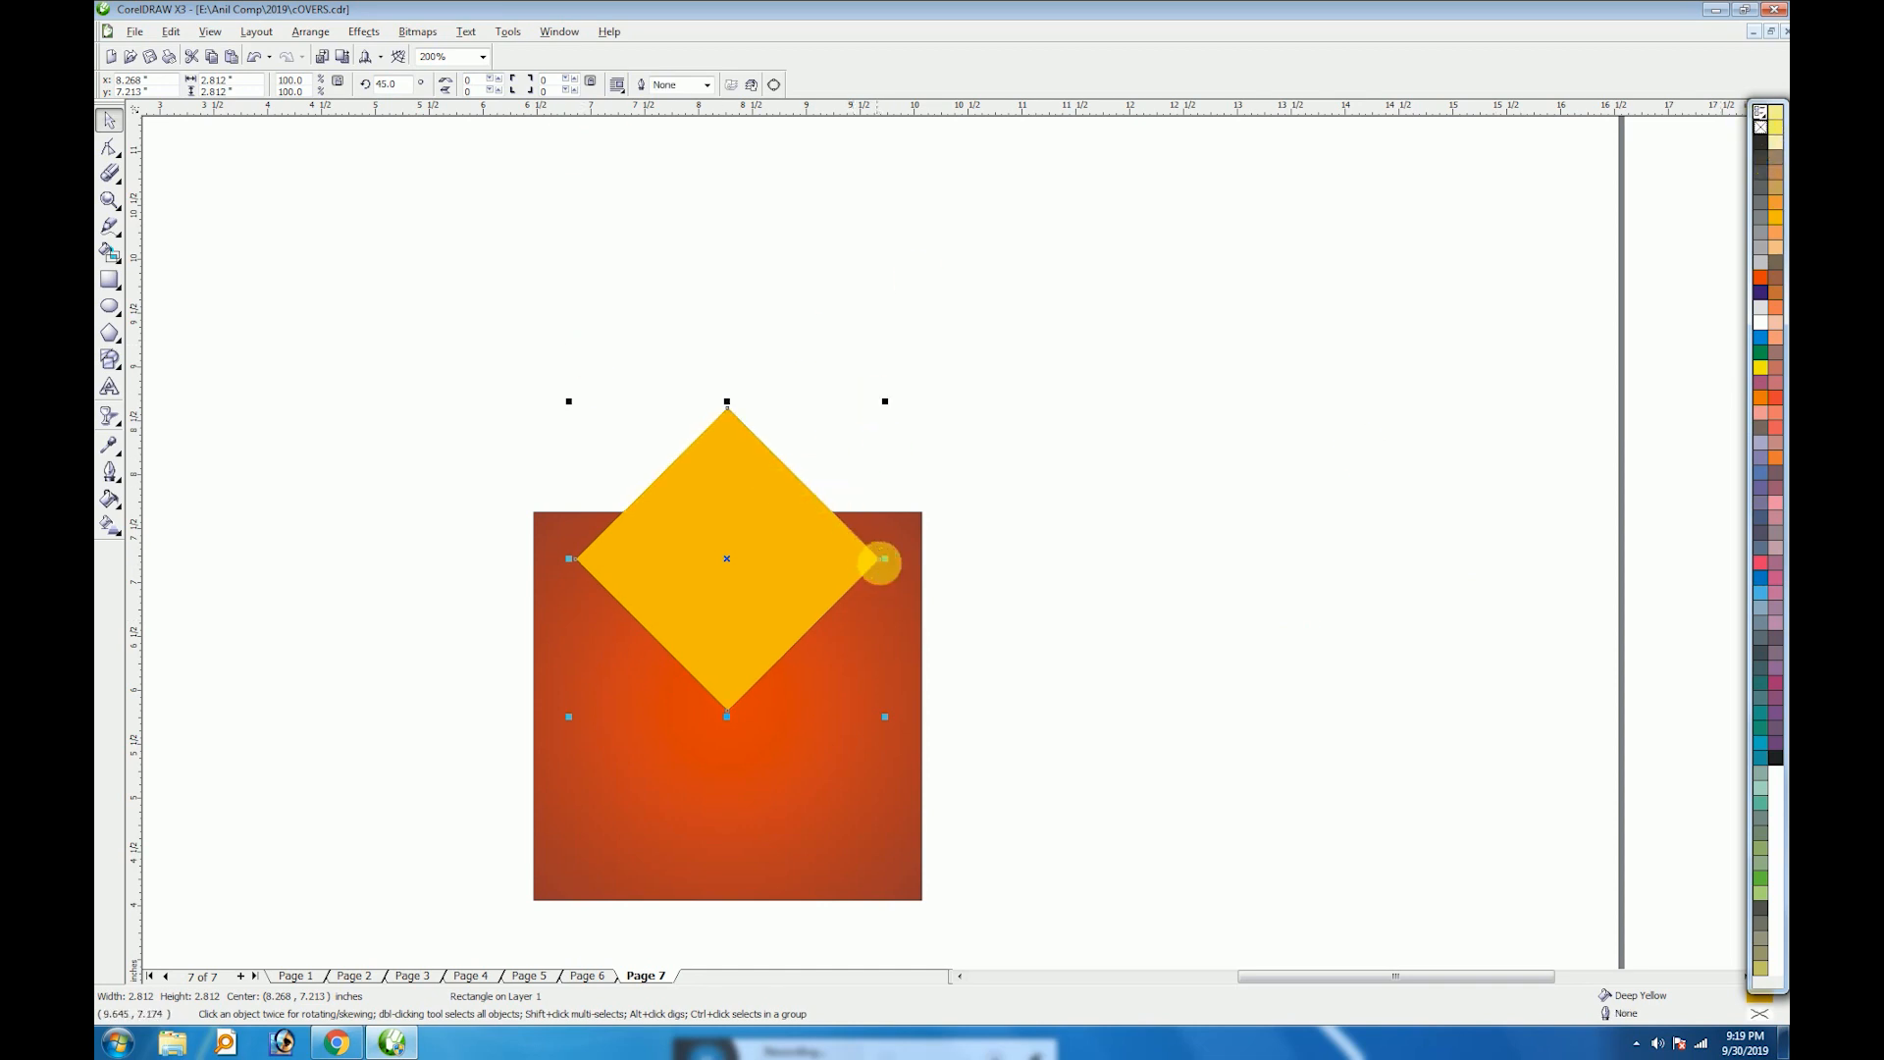
# Widen the diamond to about 3.26 inches and add a concentric smaller copy about 2.95 × 2.55 inches
pyautogui.click(889, 562)
pyautogui.moveTo(888, 562); pyautogui.dragTo(900, 564)
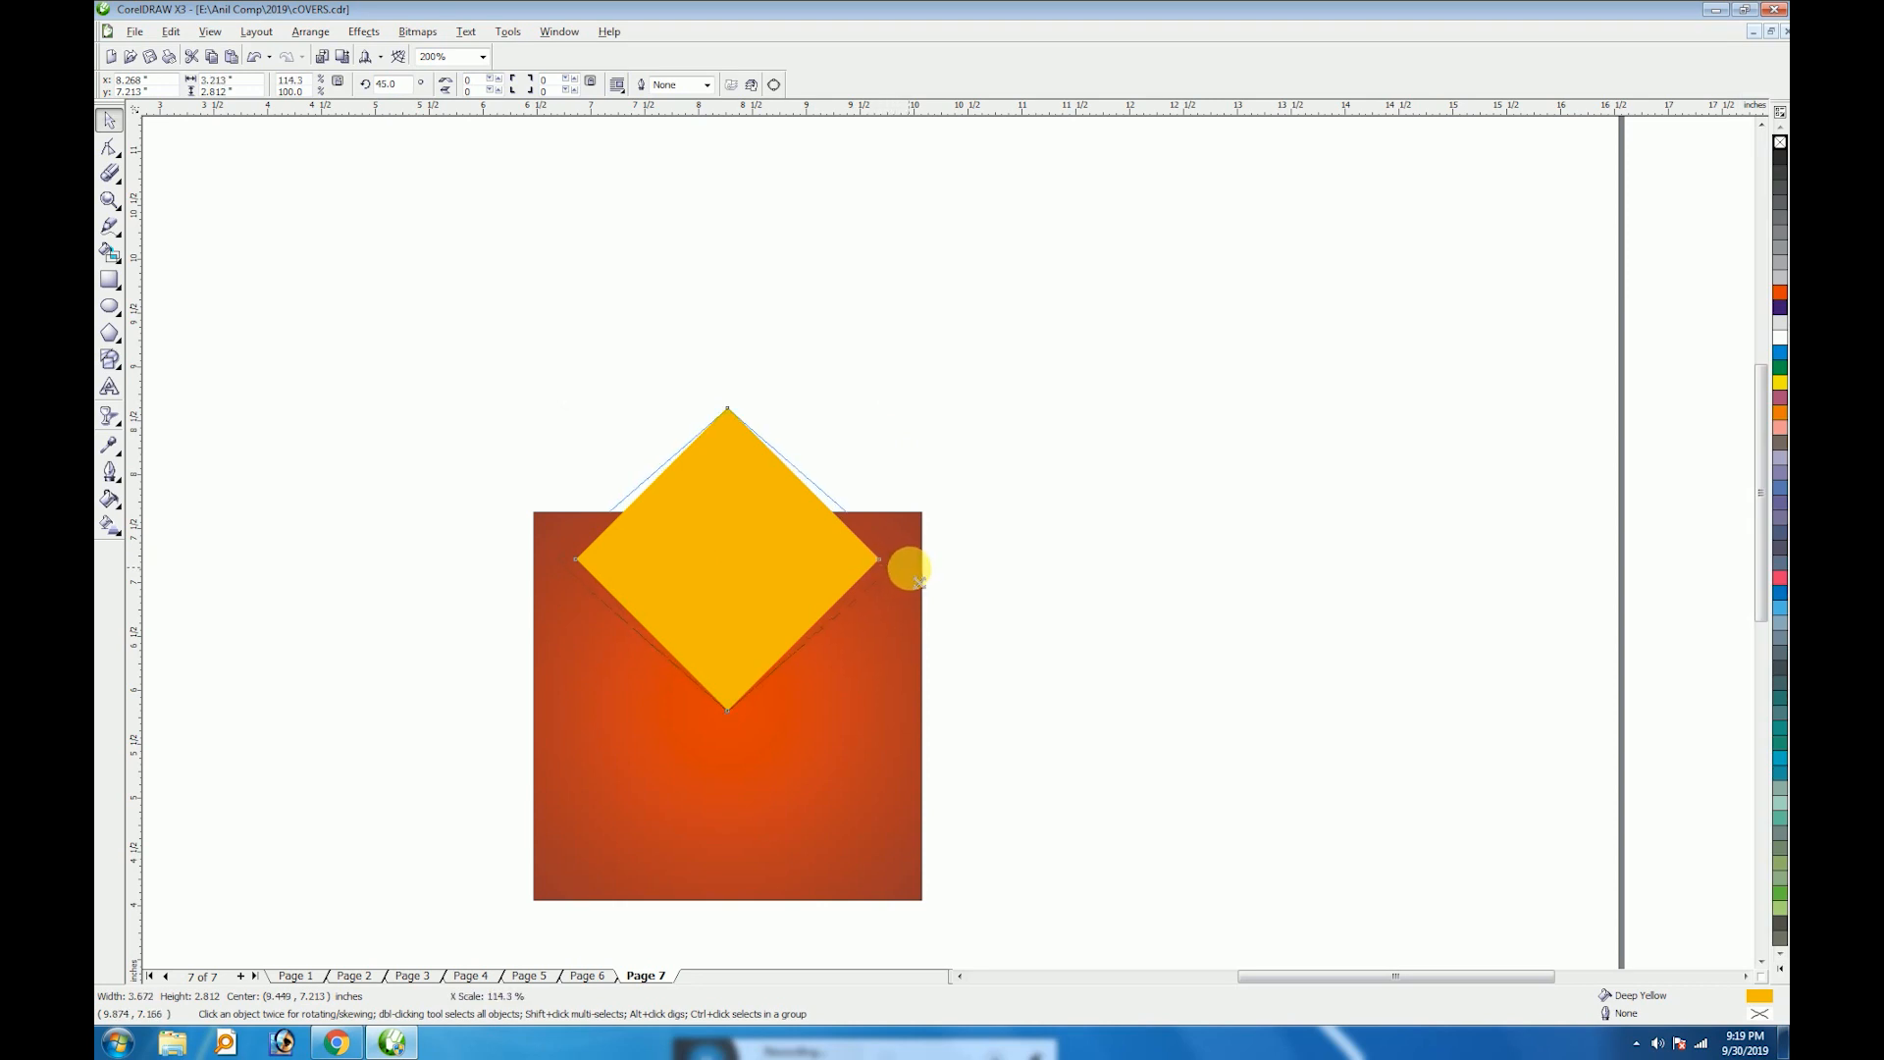
pyautogui.moveTo(909, 400); pyautogui.dragTo(893, 420)
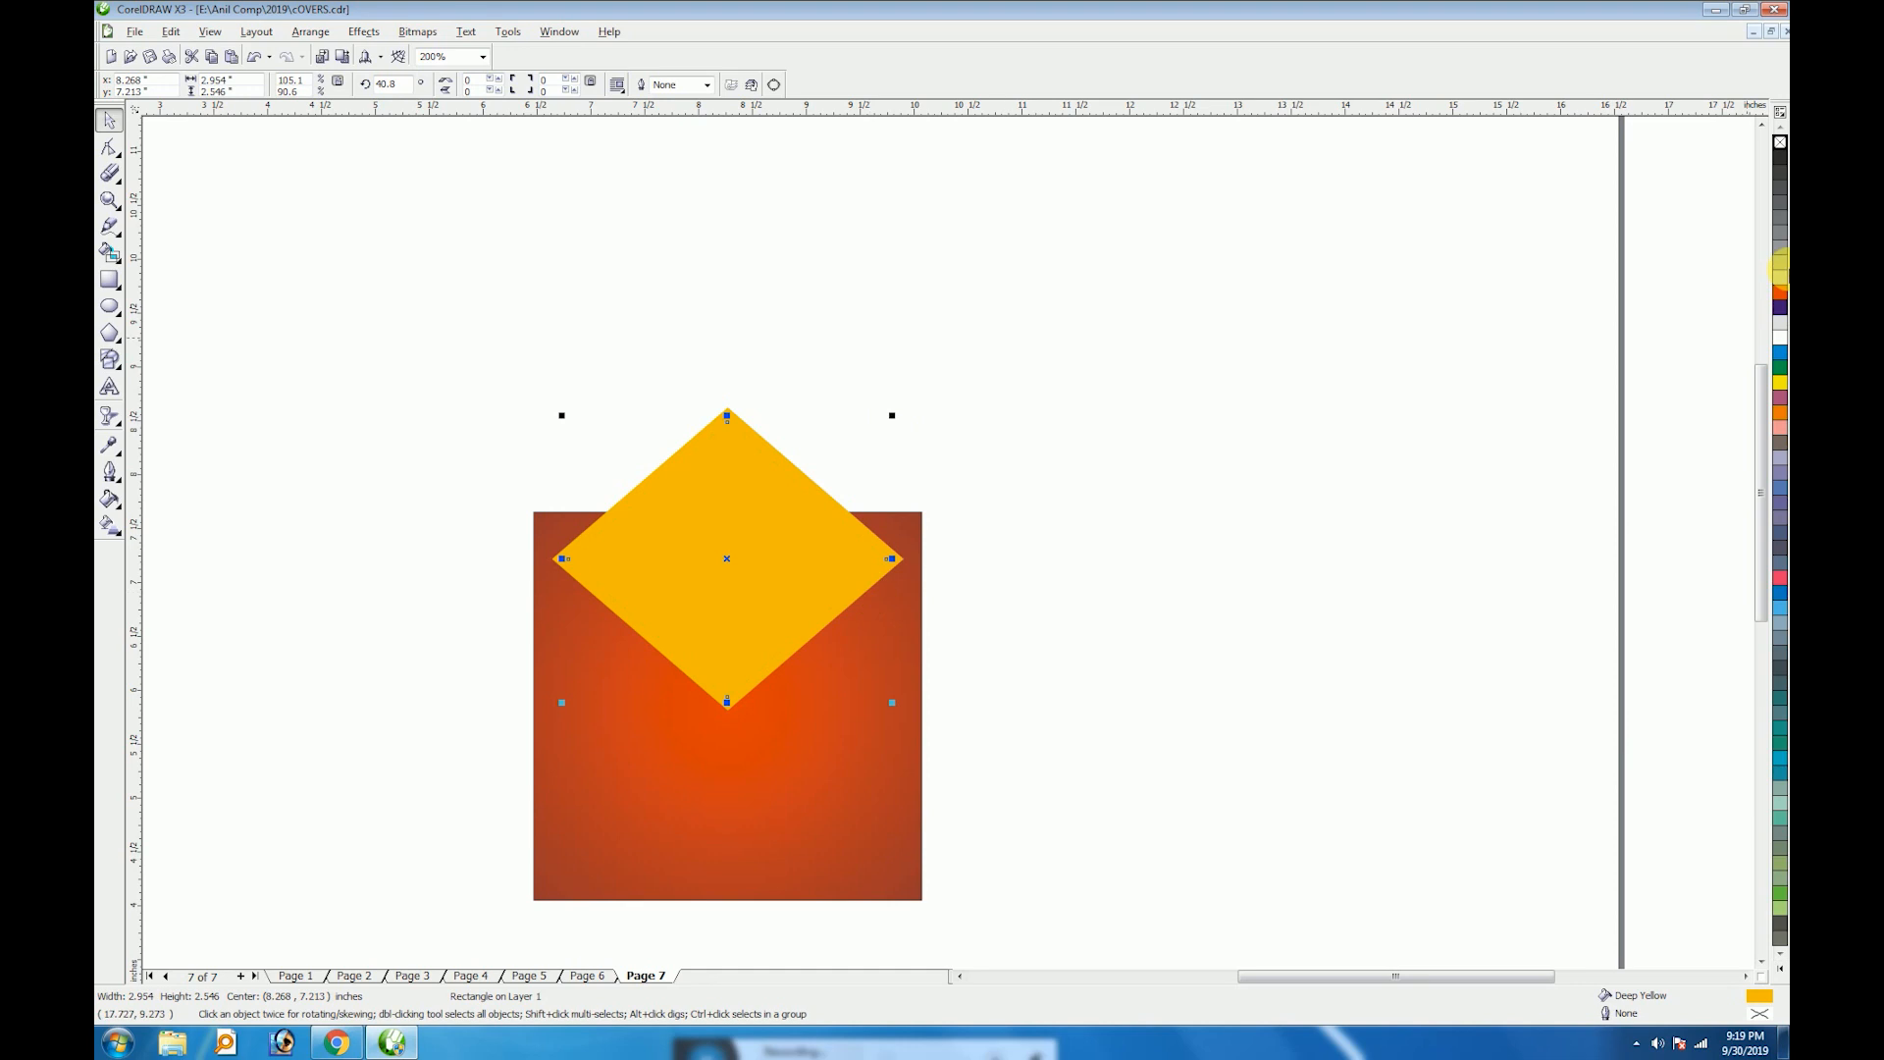
# Fill the inner diamond with blue, C98 M75 Y0 K0
pyautogui.click(1781, 325)
pyautogui.click(1781, 340)
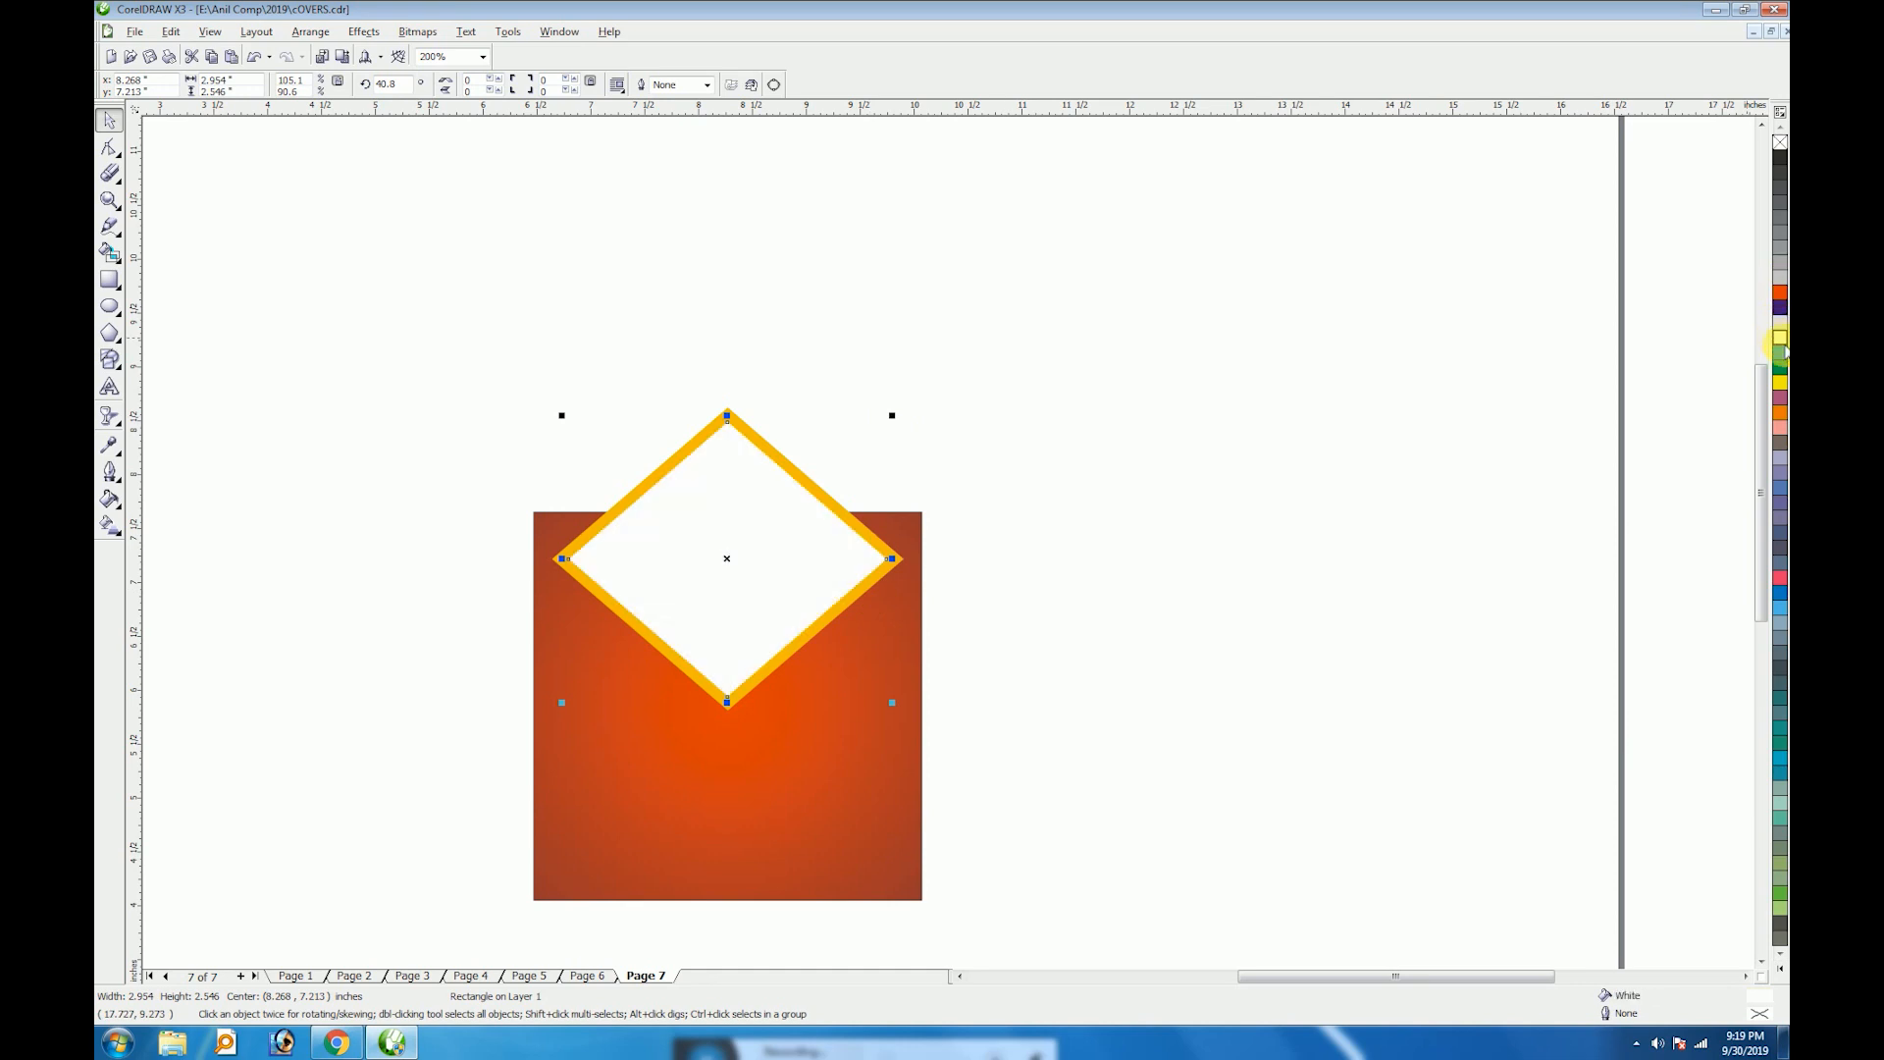
pyautogui.click(1779, 312)
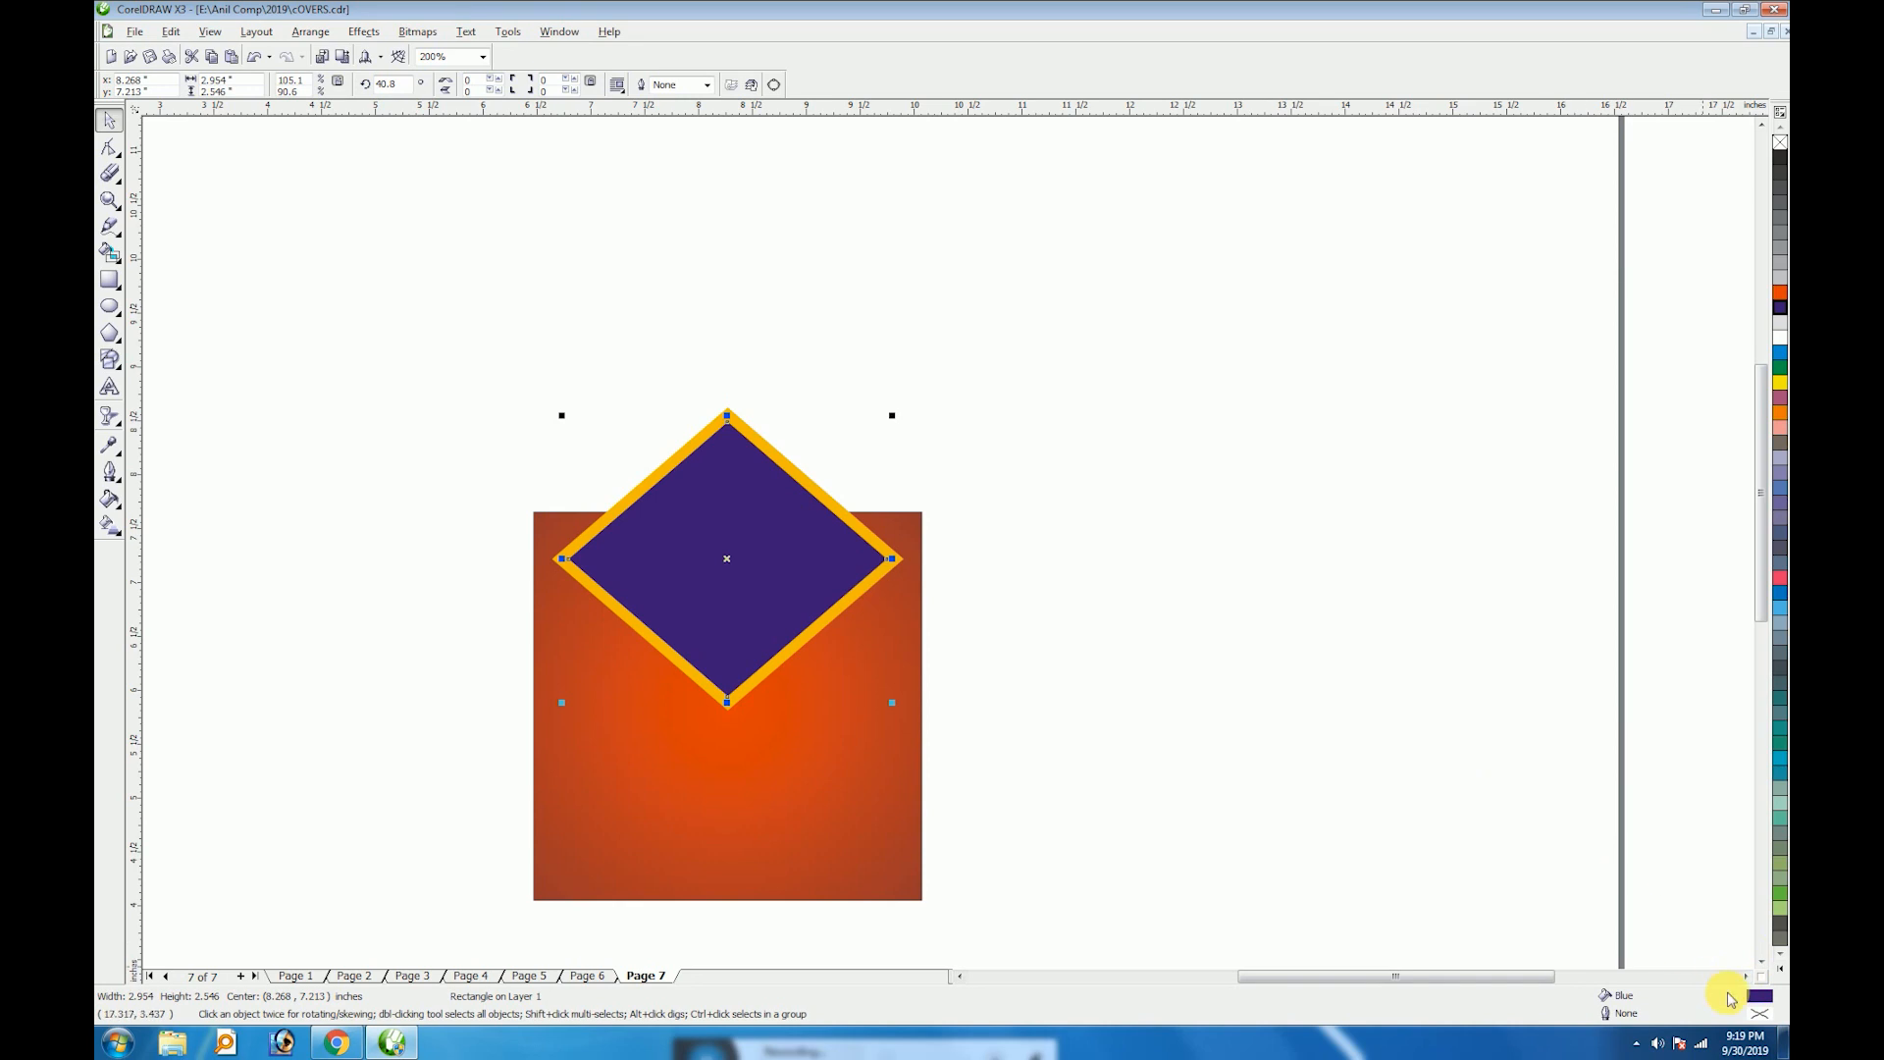
pyautogui.doubleClick(1761, 997)
pyautogui.click(864, 412)
pyautogui.press('Return')
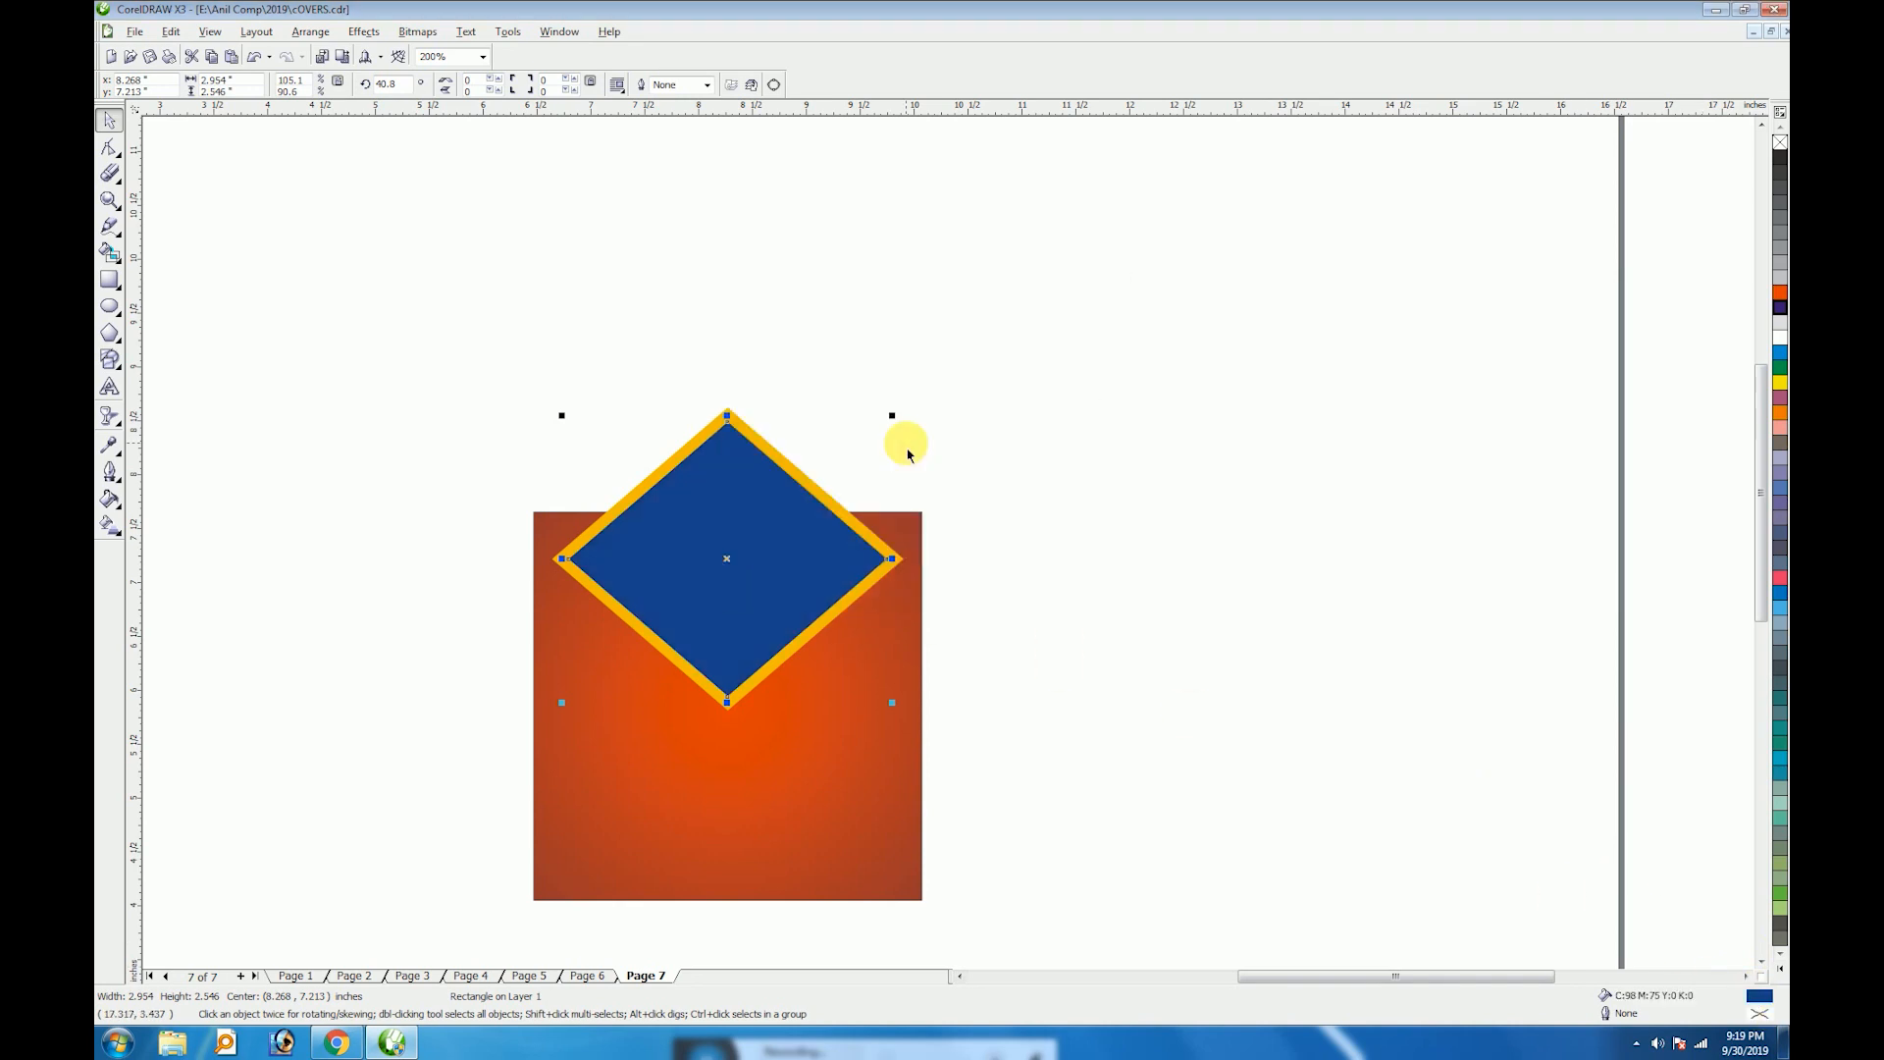
# Group the yellow and blue diamonds and PowerClip the group inside the red gradient square
pyautogui.keyDown('shift'); pyautogui.click(740, 422); pyautogui.keyUp('shift')
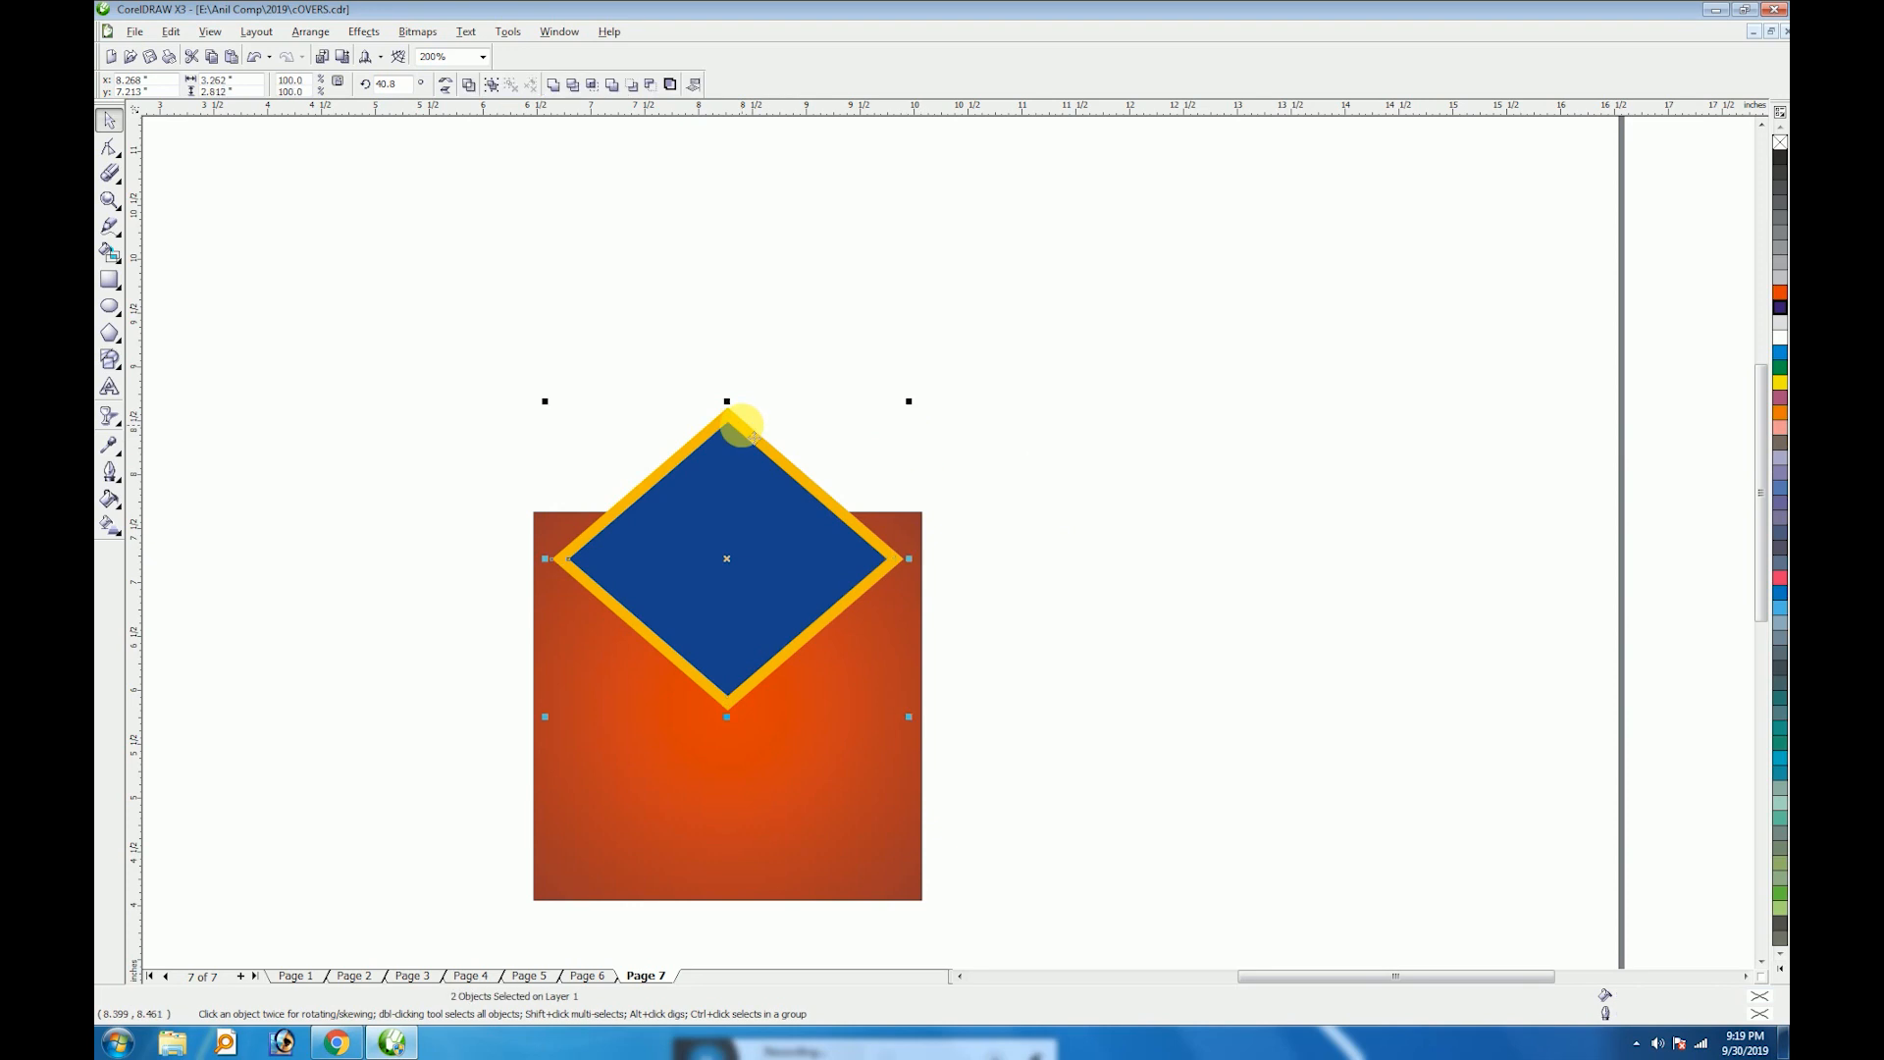
pyautogui.hotkey('alt', 'c')
pyautogui.press('w')
pyautogui.press('p')
pyautogui.click(913, 716)
# Edit the PowerClip contents, centring the diamond group on the square's top edge and enlarging it to about 3.63 × 3.13 inches
pyautogui.rightClick(905, 690)
pyautogui.click(928, 675)
pyautogui.moveTo(766, 731); pyautogui.dragTo(787, 537)
pyautogui.moveTo(909, 666); pyautogui.dragTo(929, 686)
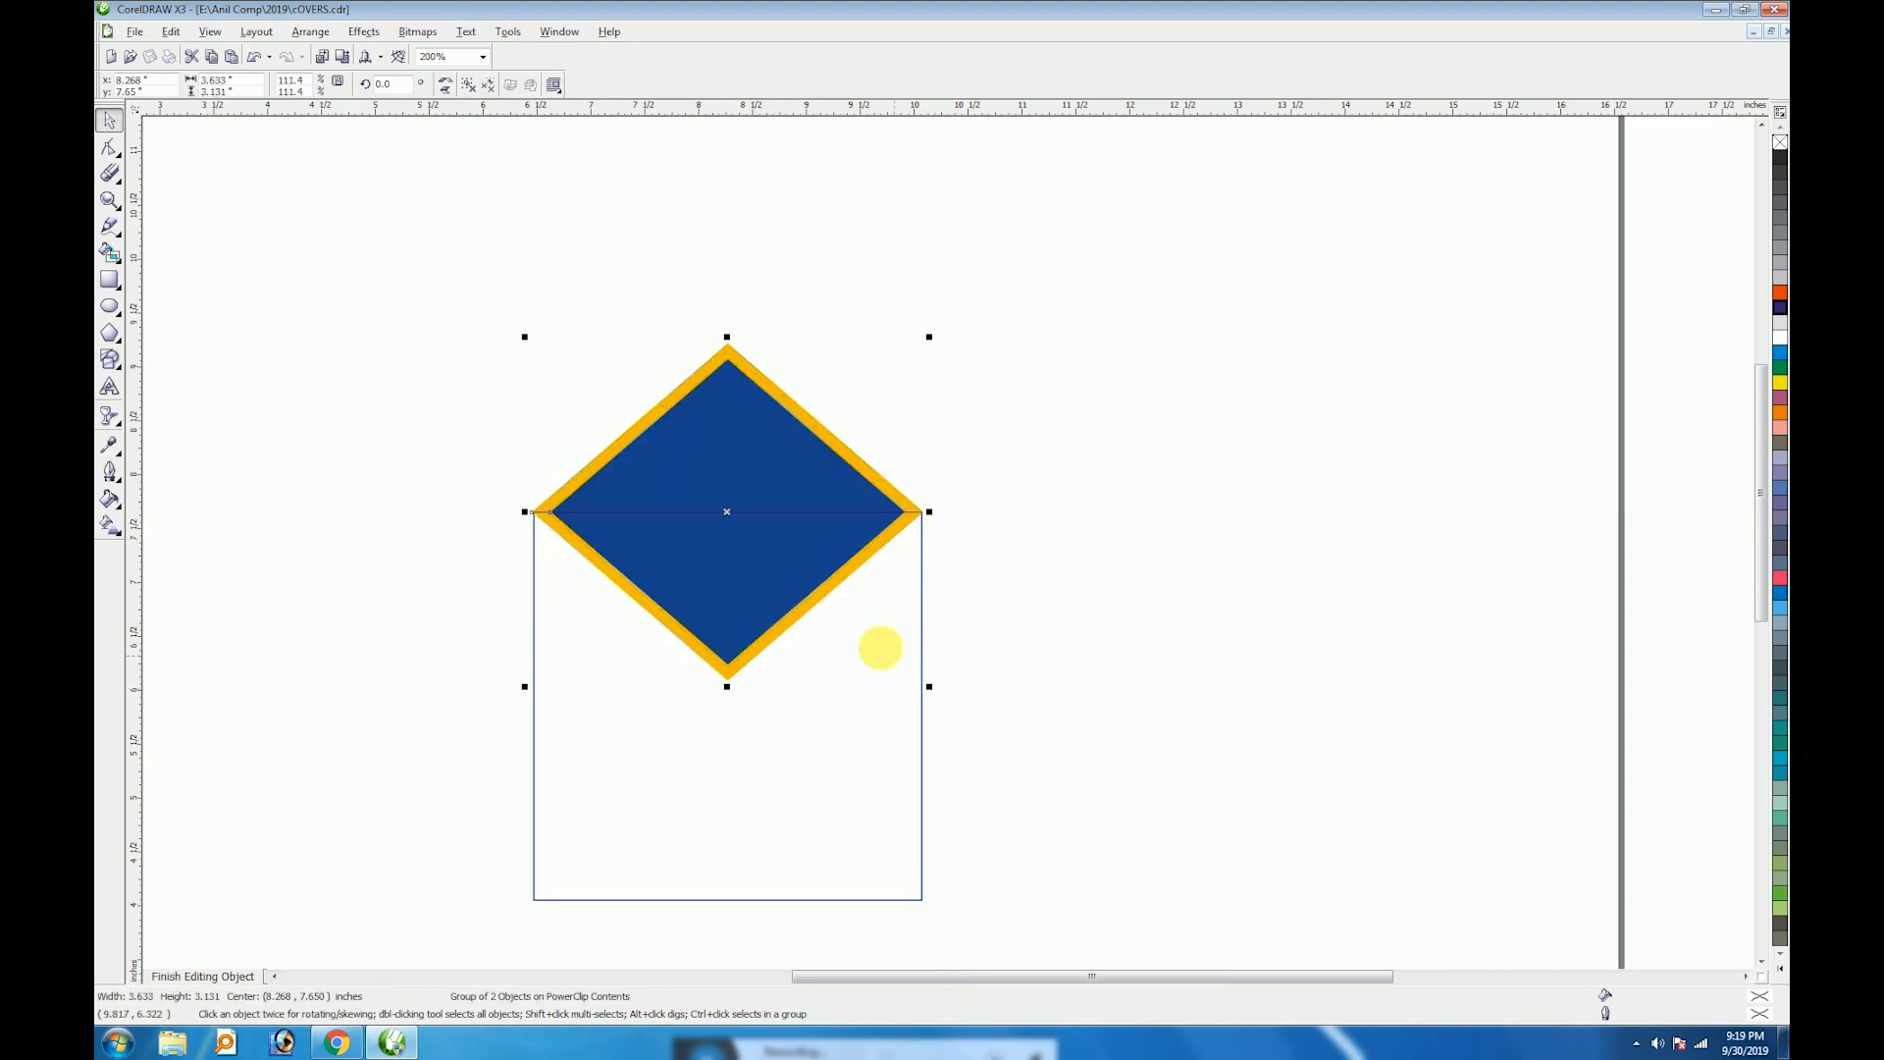
pyautogui.click(247, 976)
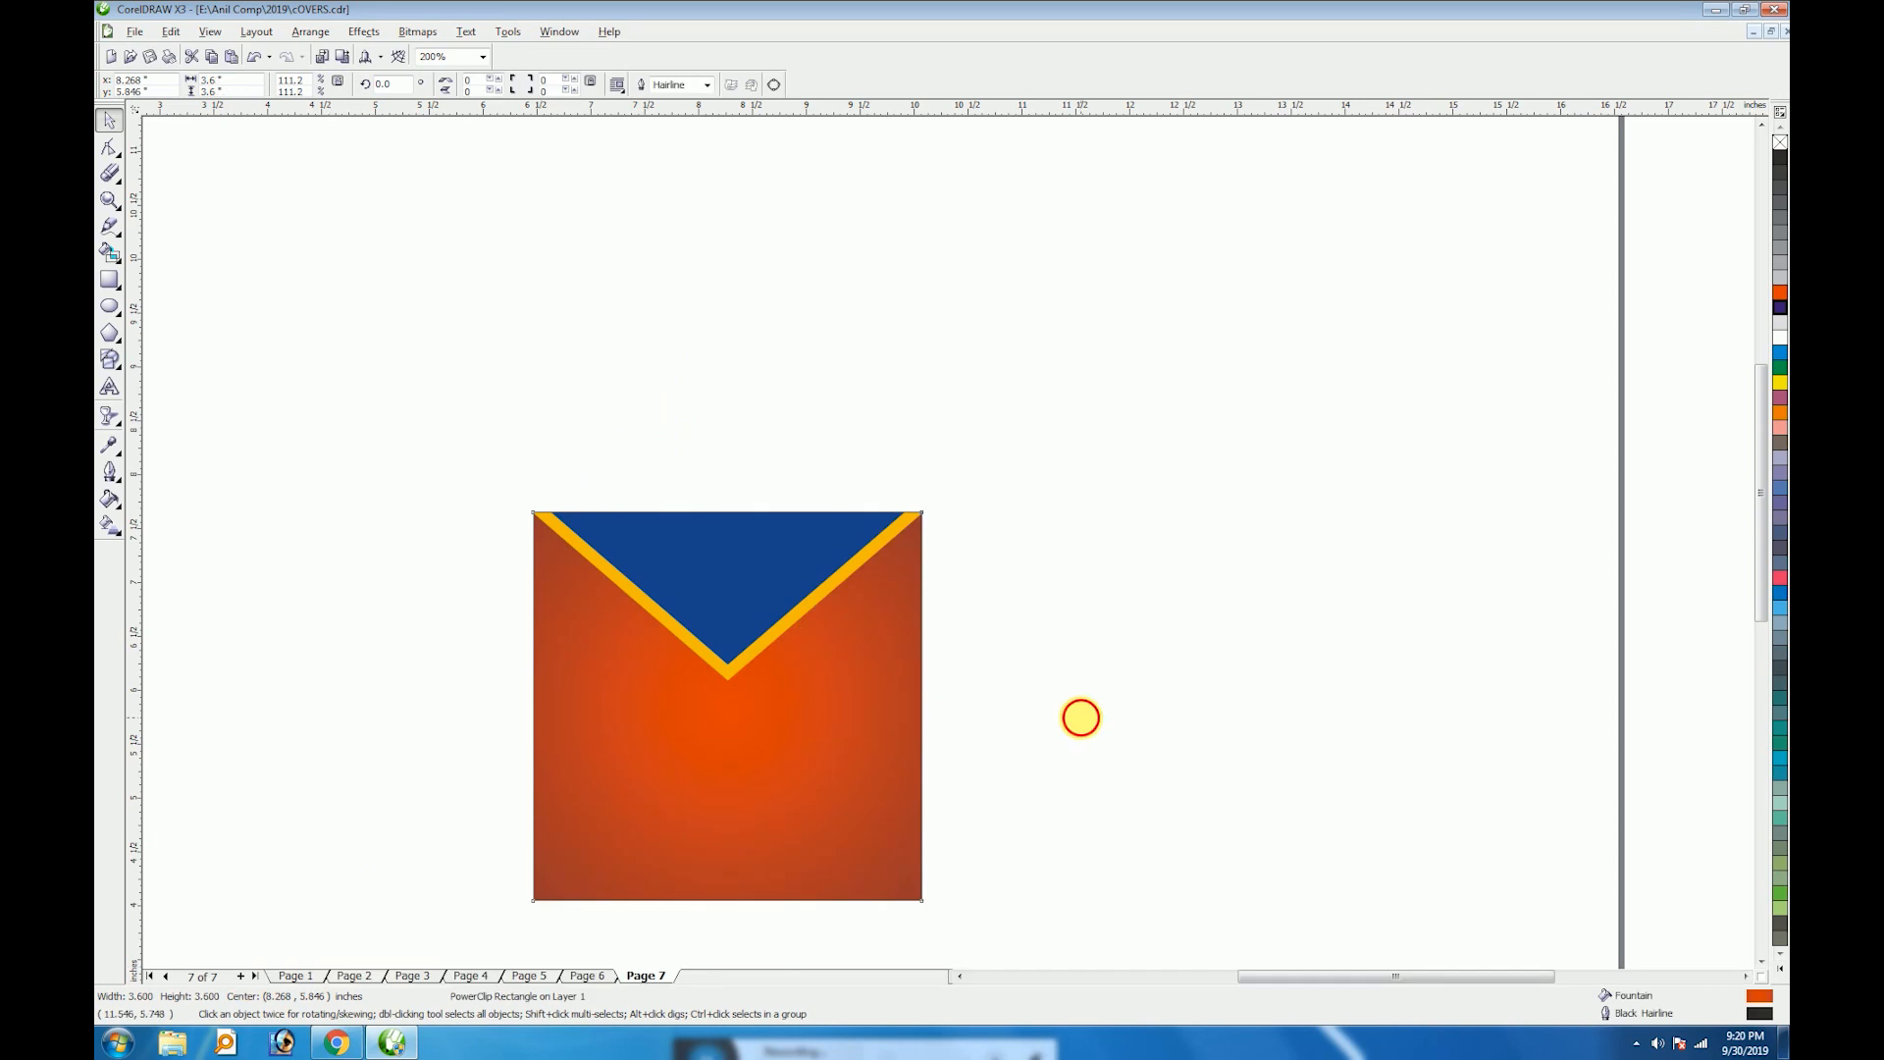
# Add a Multiply drop shadow with opacity 50 and feathering 15 to the lower sides of the diamond group inside the PowerClip
pyautogui.rightClick(727, 547)
pyautogui.click(779, 584)
pyautogui.click(779, 584)
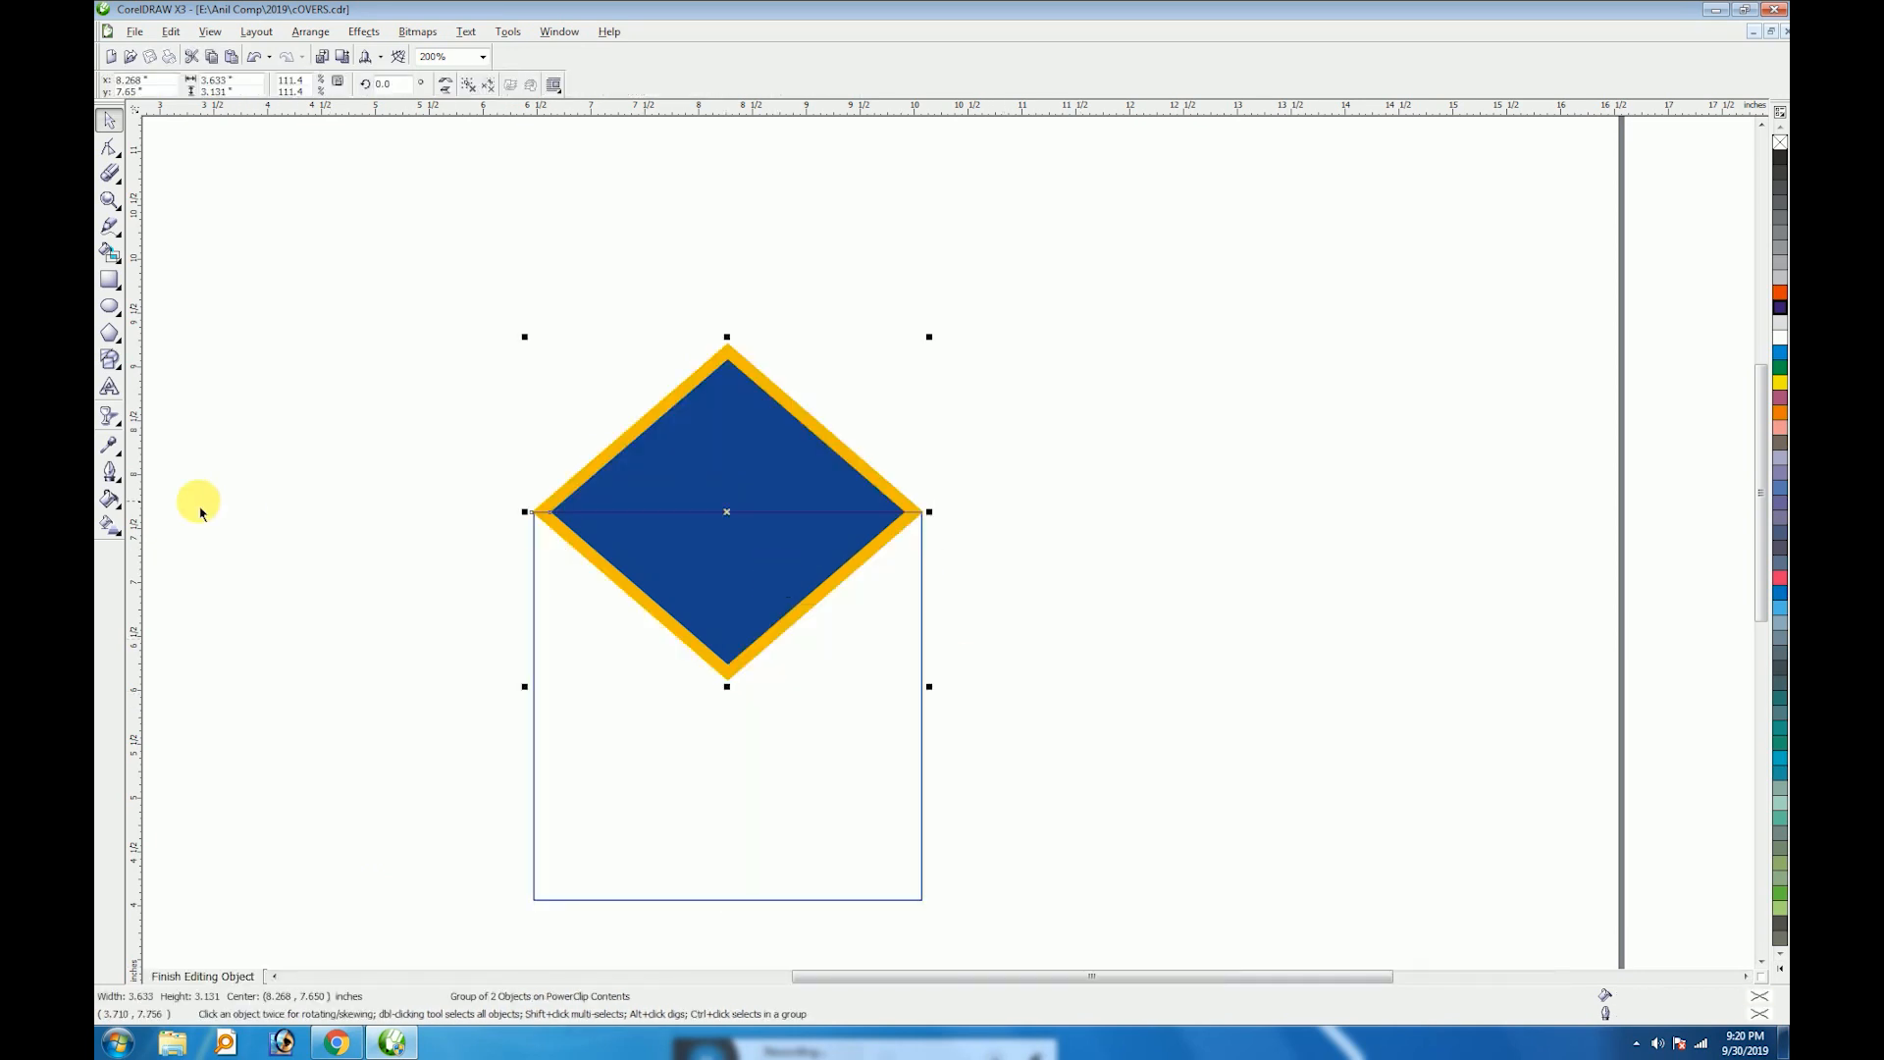
pyautogui.click(112, 430)
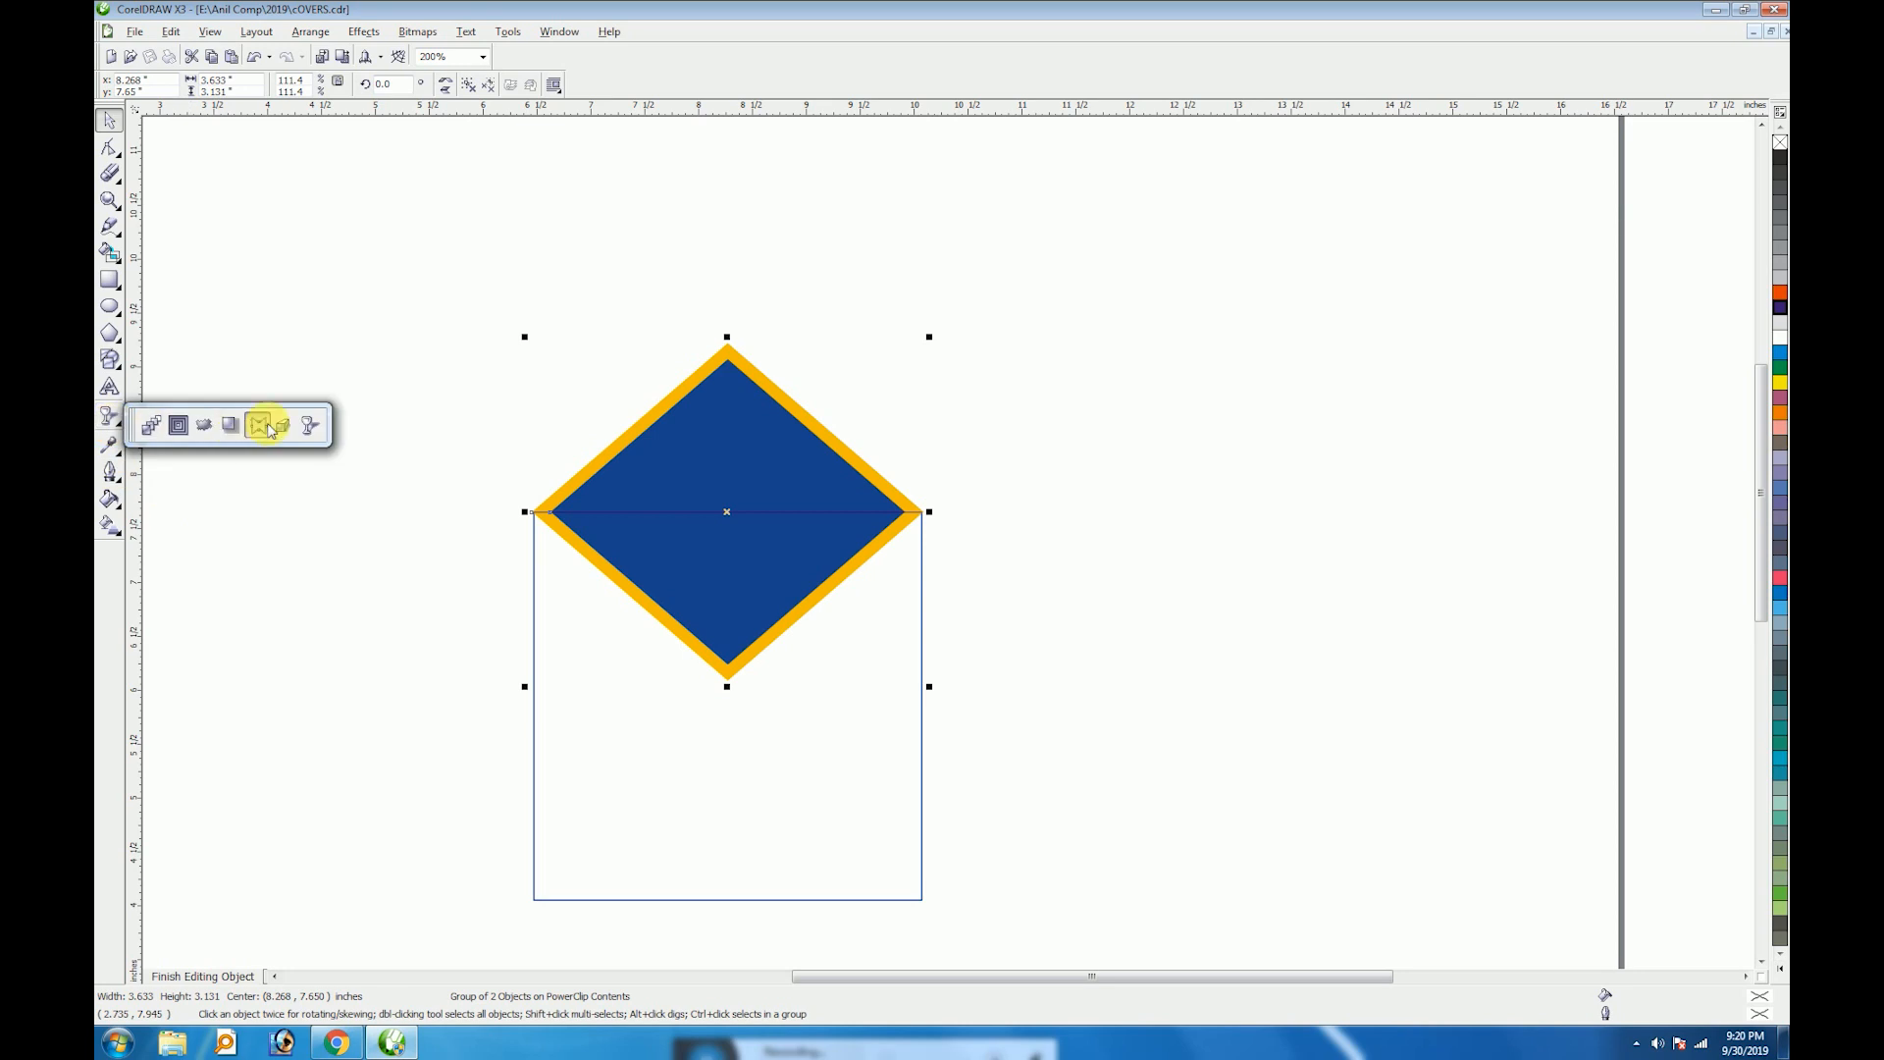
pyautogui.click(253, 424)
pyautogui.moveTo(675, 594); pyautogui.dragTo(740, 403)
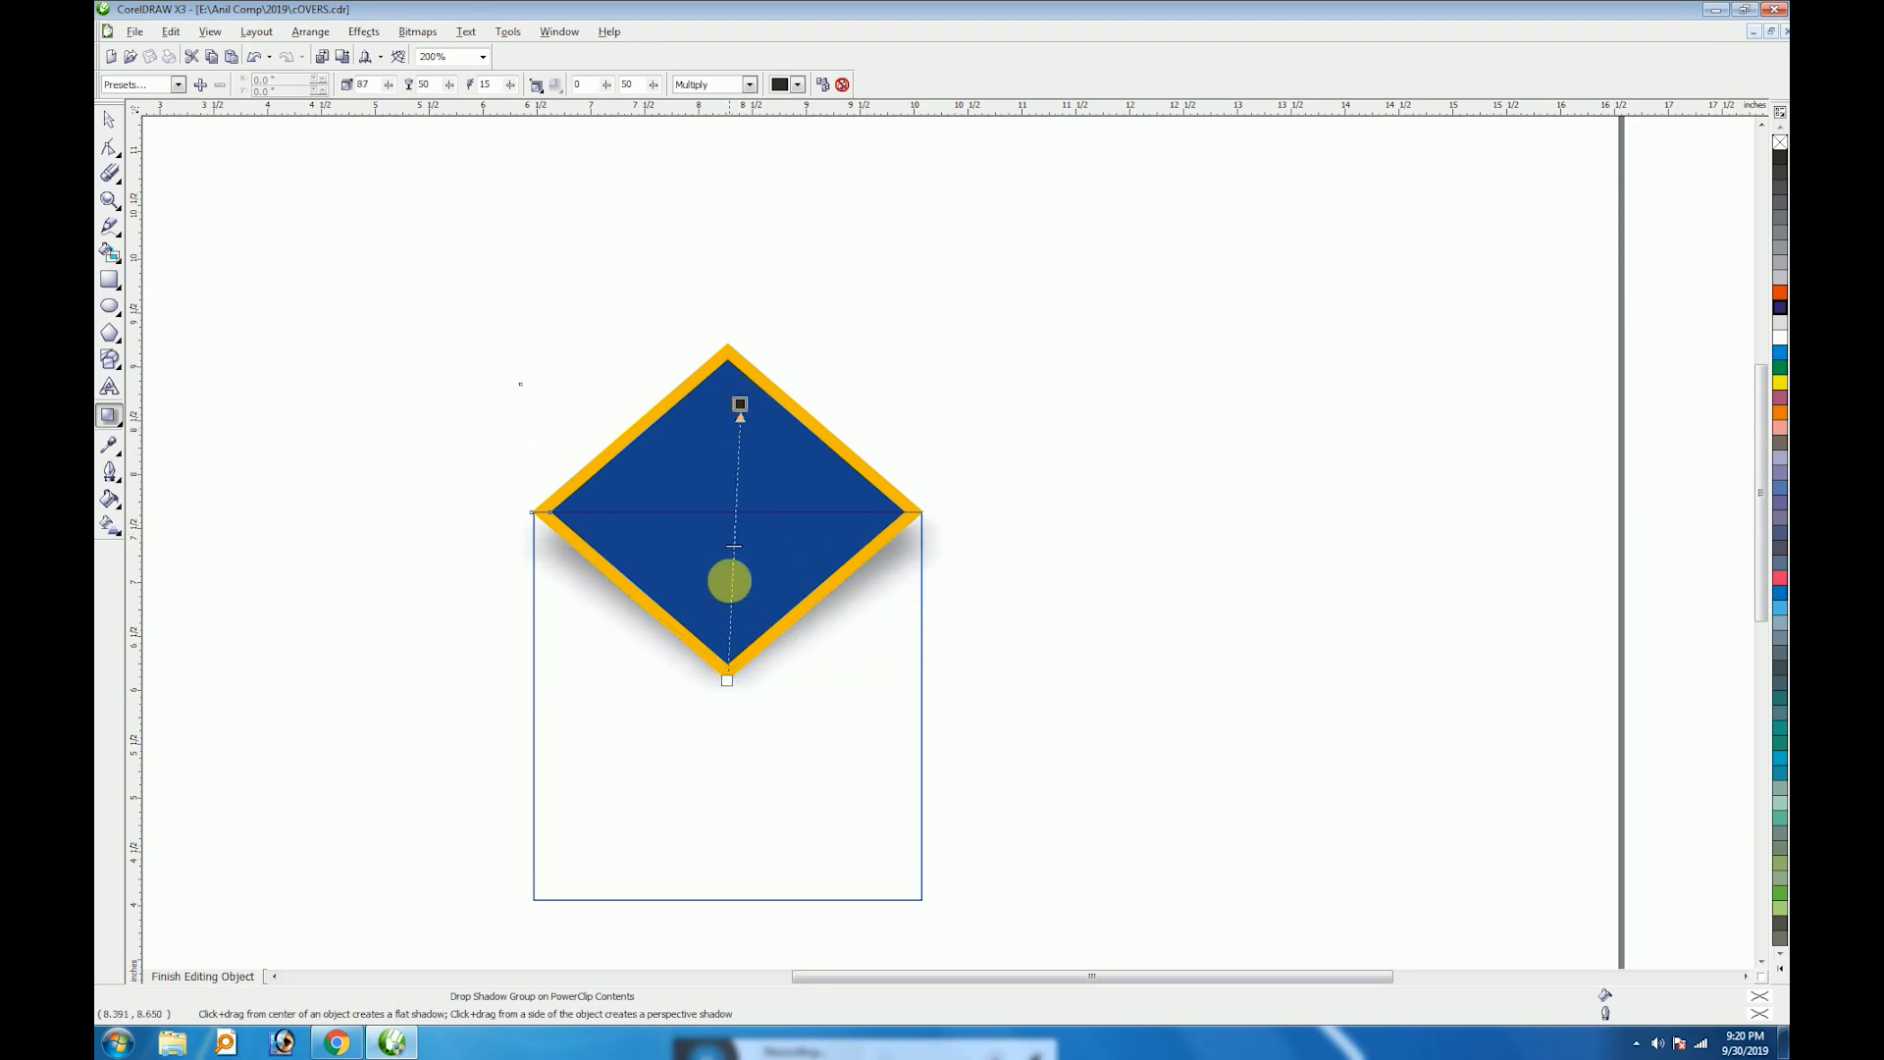
pyautogui.click(729, 696)
pyautogui.moveTo(740, 404); pyautogui.dragTo(739, 397)
pyautogui.click(232, 976)
pyautogui.click(1081, 727)
pyautogui.click(841, 828)
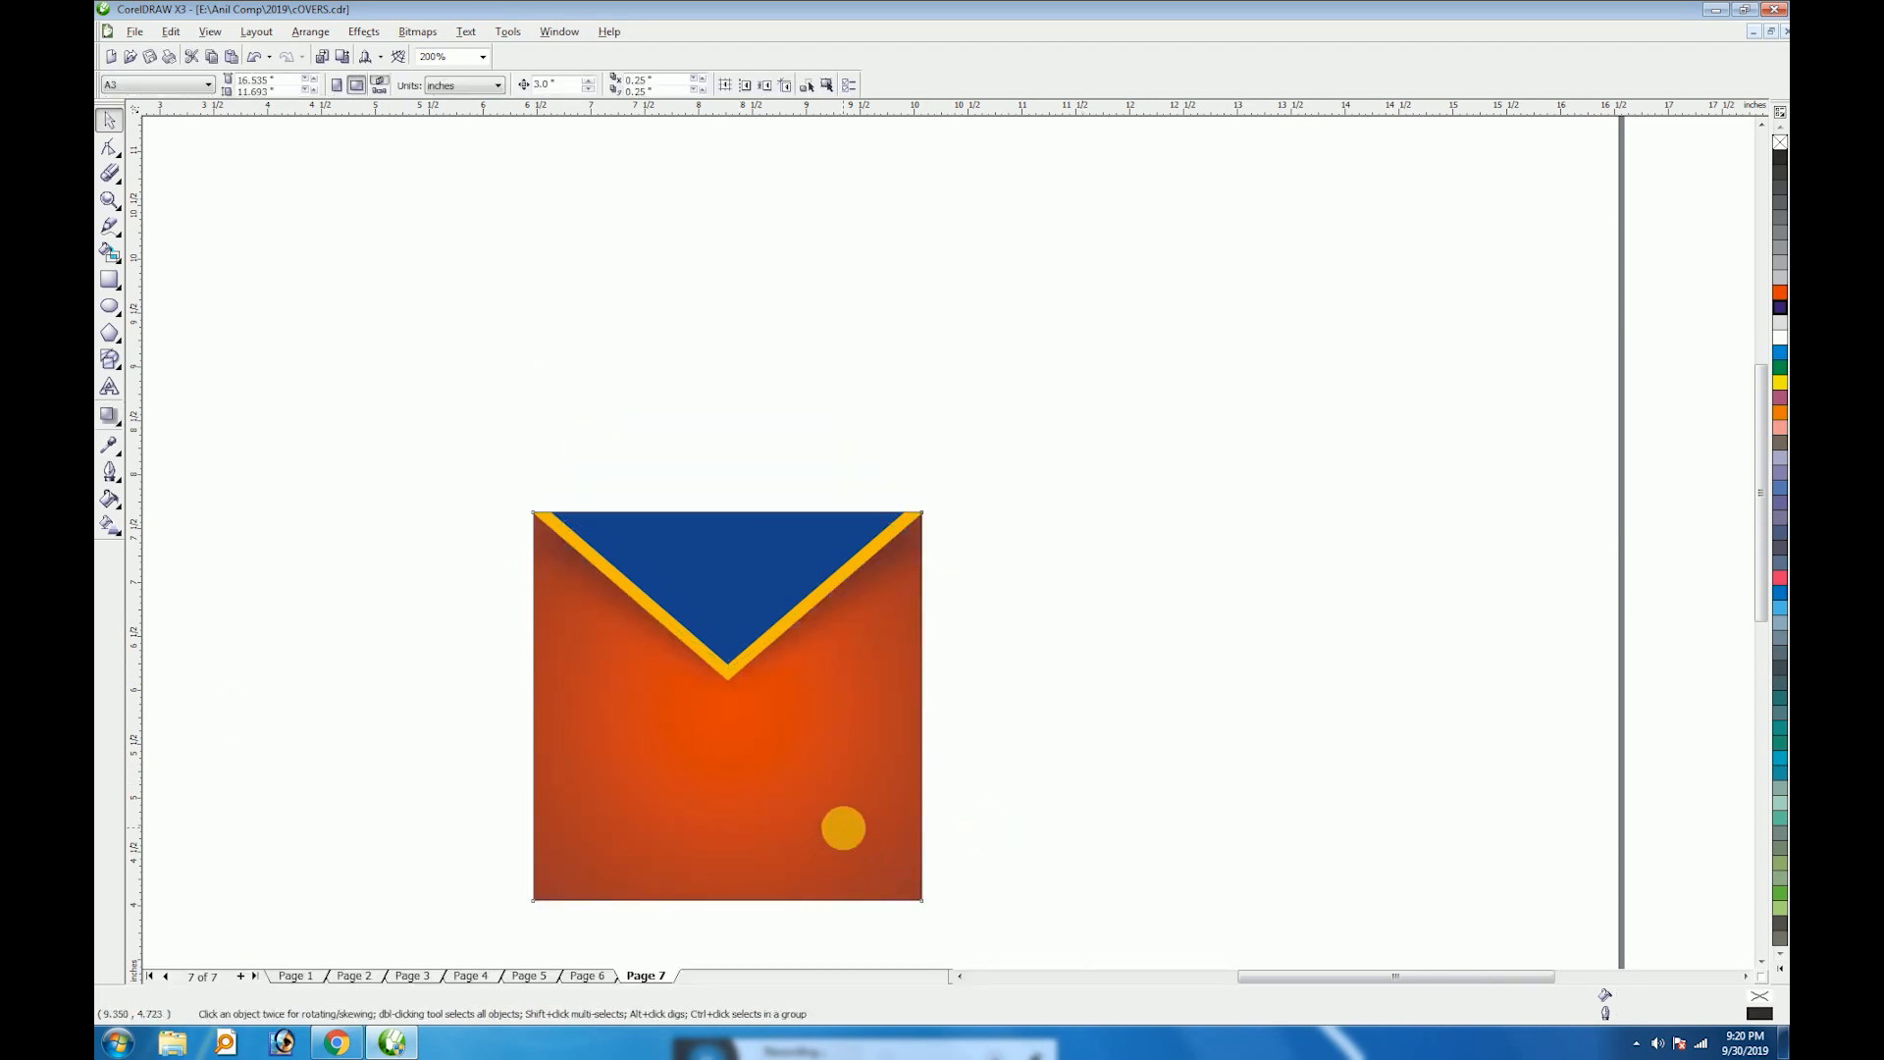
pyautogui.click(1056, 782)
# Draw a small square over the large square's bottom edge and rotate it 45° into a diamond about 0.55 inches wide
pyautogui.press('F2')
pyautogui.moveTo(484, 757); pyautogui.dragTo(1051, 957)
pyautogui.click(112, 284)
pyautogui.moveTo(591, 562); pyautogui.dragTo(678, 649)
pyautogui.press('space')
pyautogui.click(382, 83)
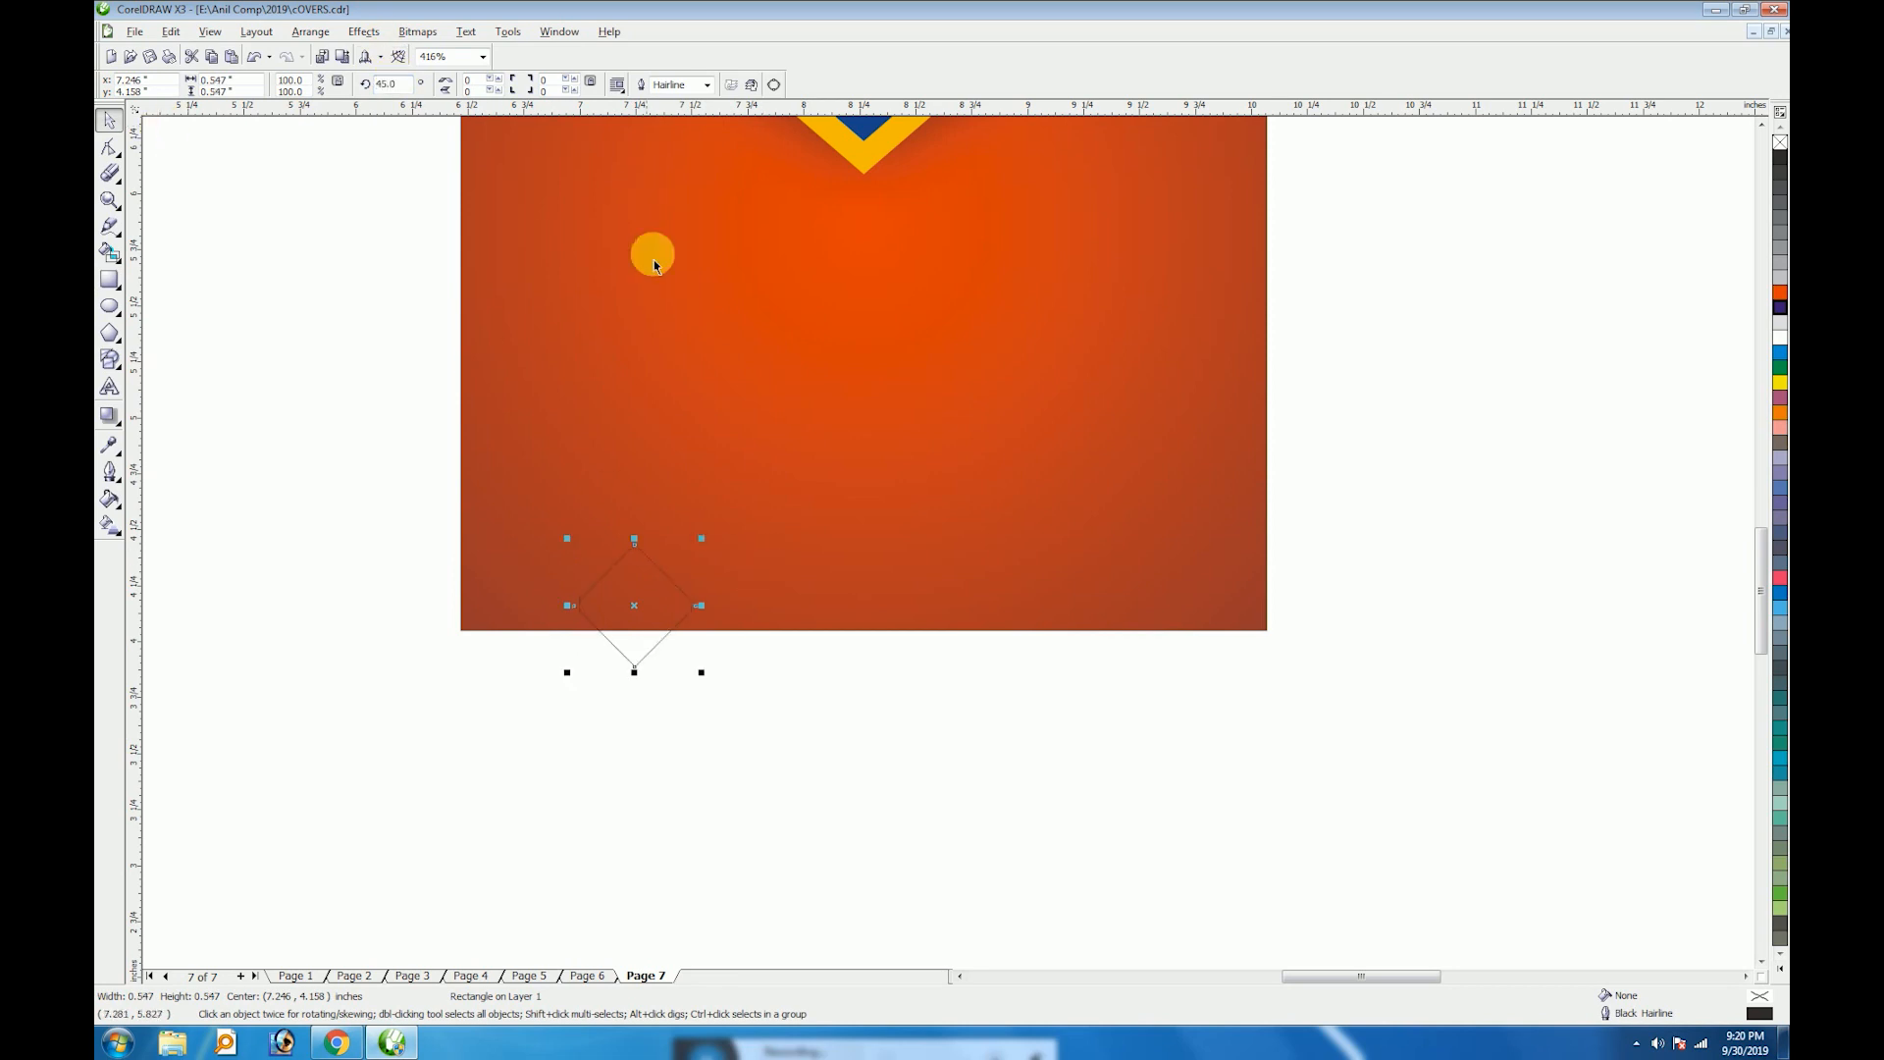
# Convert the small diamond to curves and delete its bottom node to leave a triangle
pyautogui.hotkey('ctrl', 'q')
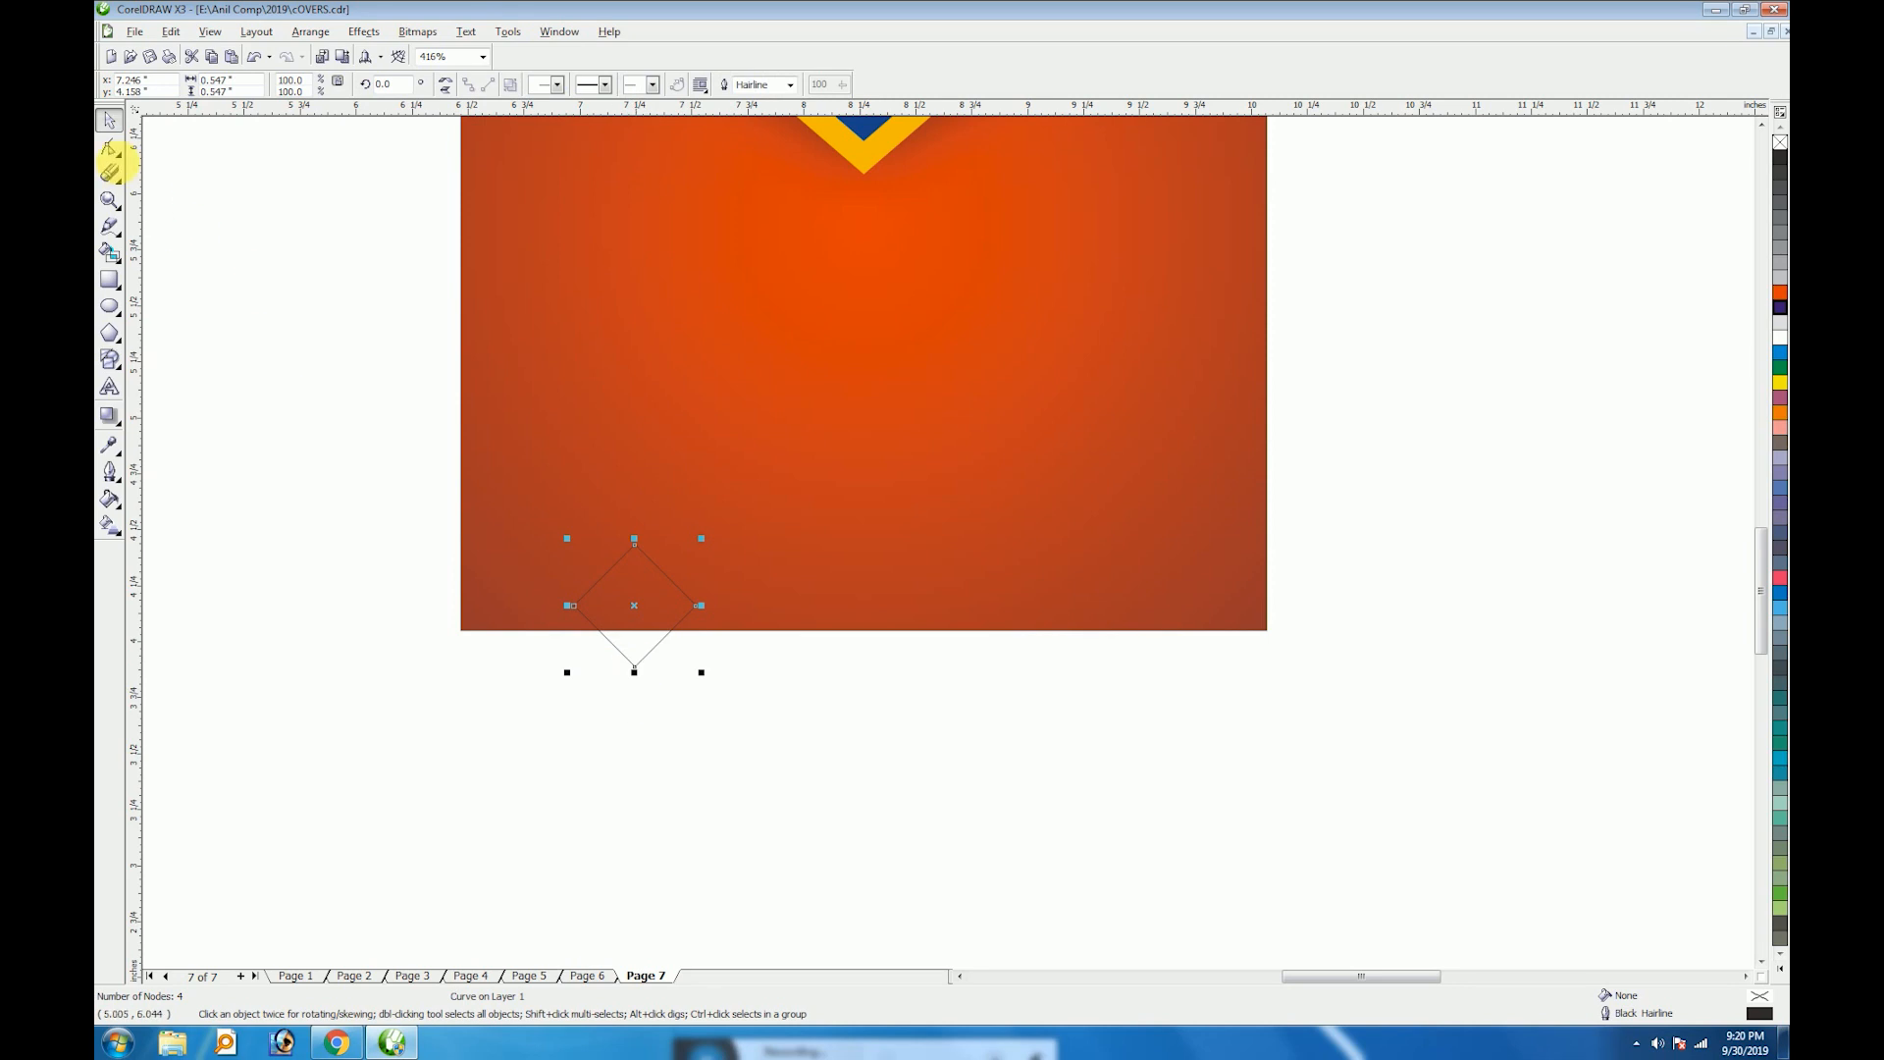
pyautogui.click(109, 149)
pyautogui.click(635, 671)
pyautogui.press('Delete')
pyautogui.press('space')
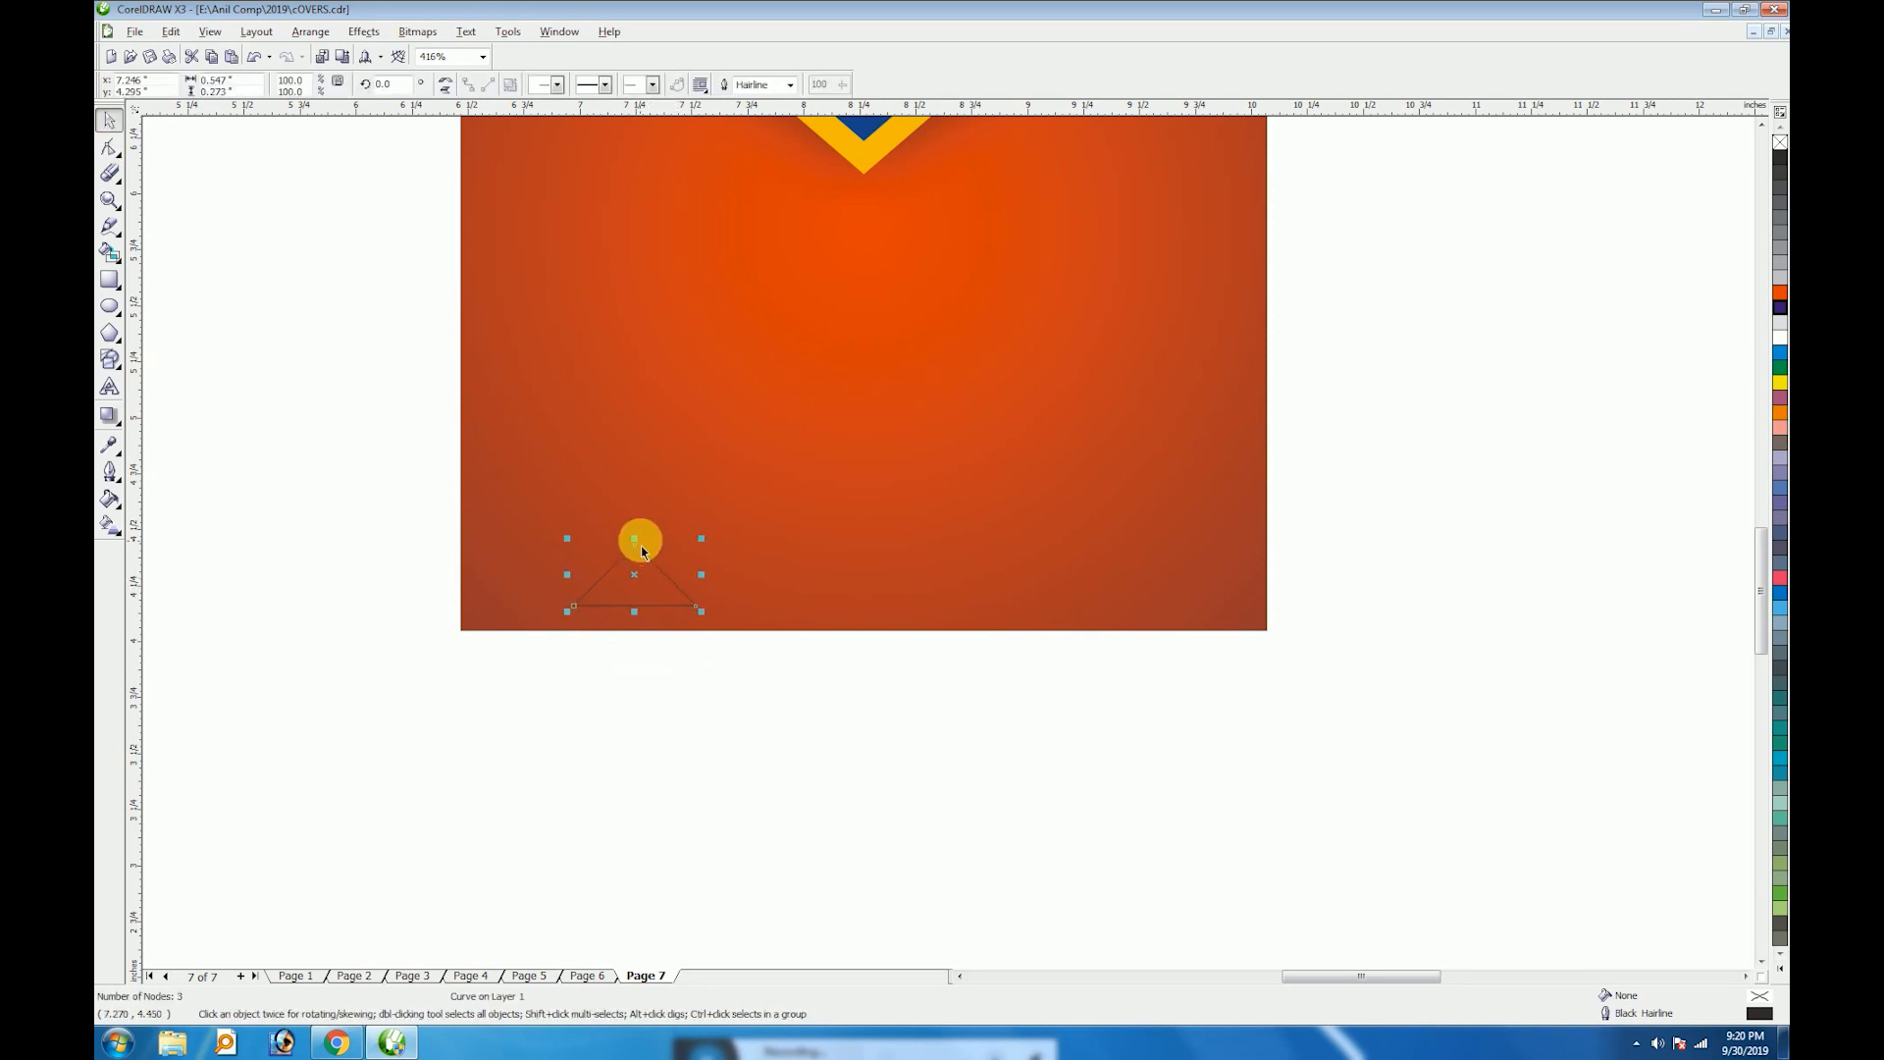
# Place the small triangle near the large square's lower-left corner, fill it with yellow and remove its outline
pyautogui.moveTo(640, 550)
pyautogui.mouseDown()
pyautogui.moveTo(639, 515)
pyautogui.moveTo(686, 513)
pyautogui.moveTo(537, 600)
pyautogui.mouseUp()
pyautogui.click(1779, 382)
pyautogui.press('F2')
pyautogui.moveTo(399, 547); pyautogui.dragTo(697, 675)
pyautogui.rightClick(1778, 143)
# Flip the yellow triangle vertically to point down and place two small red copies inside it
pyautogui.keyDown('ctrl'); pyautogui.moveTo(839, 527); pyautogui.dragTo(841, 79); pyautogui.keyUp('ctrl')
pyautogui.moveTo(841, 285); pyautogui.dragTo(852, 447)
pyautogui.moveTo(983, 323); pyautogui.dragTo(843, 355)
pyautogui.click(1780, 293)
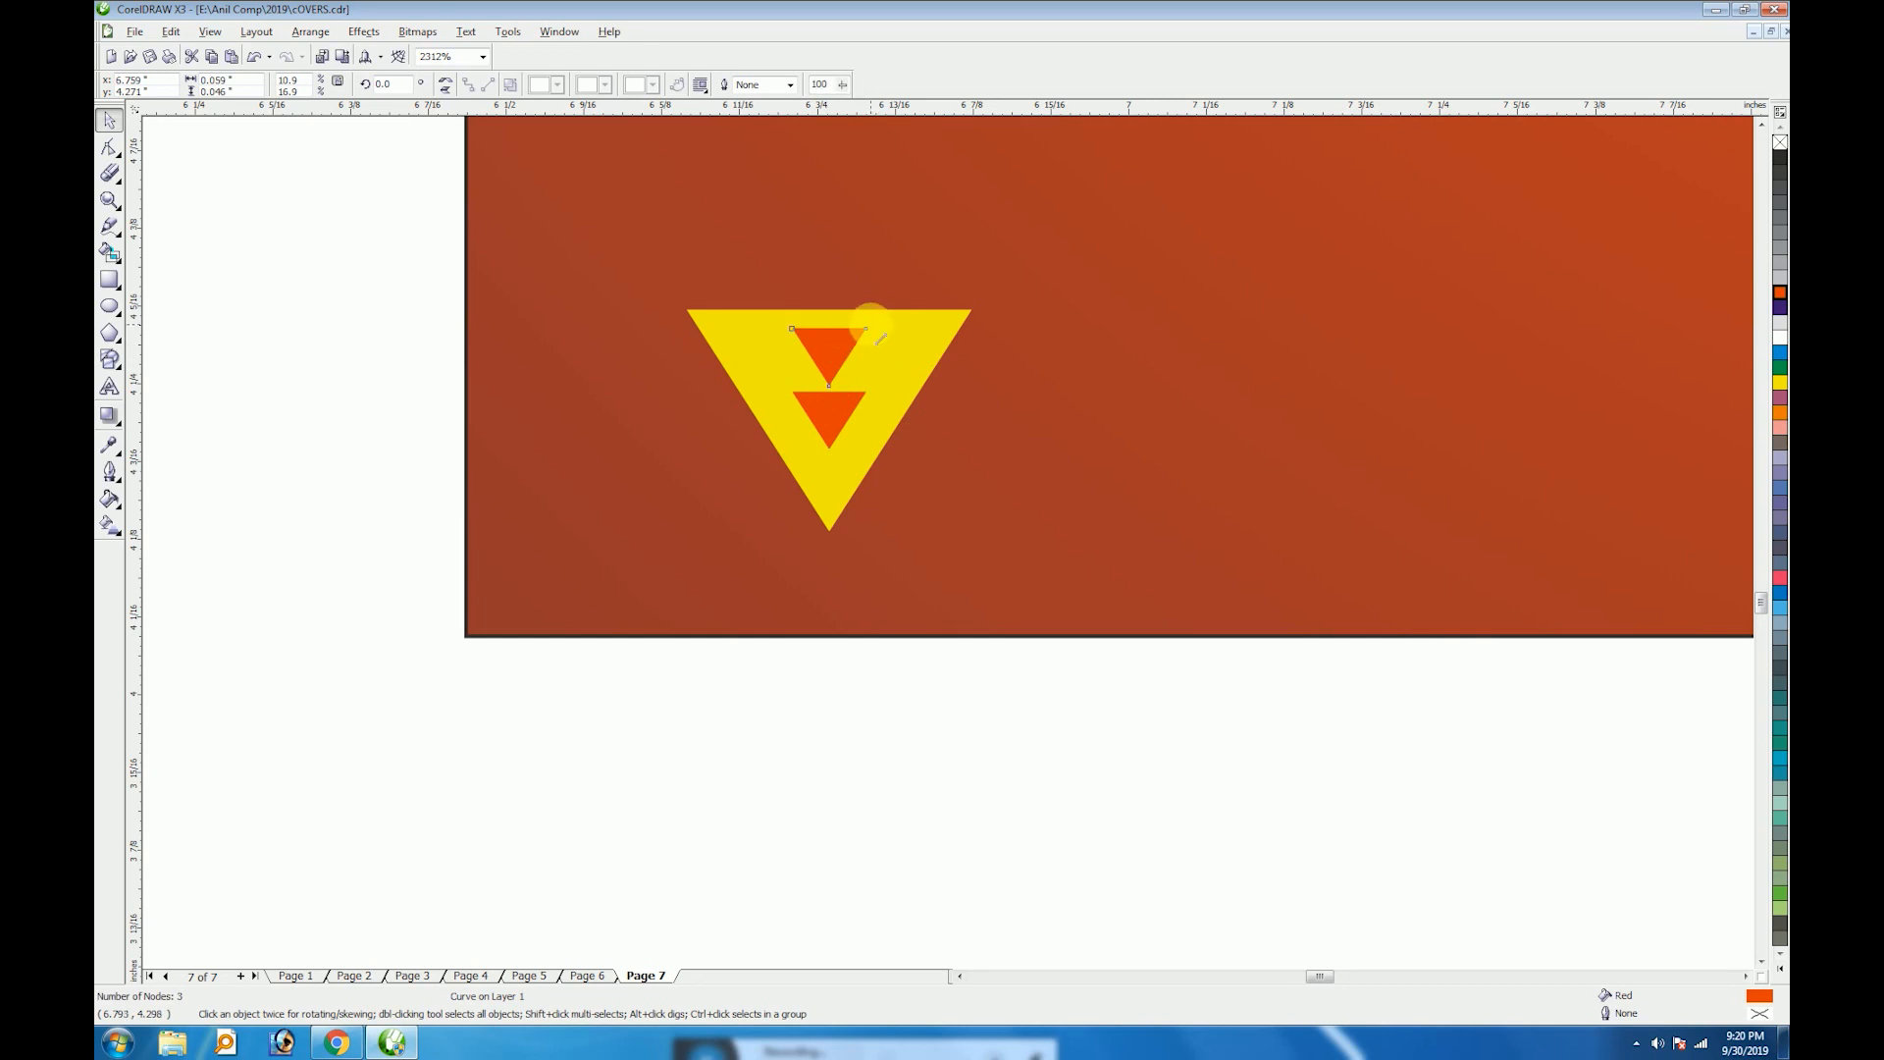
# Align the upper red triangle to the yellow triangle's top-left corner and duplicate it into a row of four along the top edge
pyautogui.keyDown('shift'); pyautogui.click(903, 358); pyautogui.keyUp('shift')
pyautogui.press('l')
pyautogui.press('t')
pyautogui.click(855, 645)
pyautogui.moveTo(702, 321); pyautogui.dragTo(779, 337)
pyautogui.hotkey('ctrl', 'r')
pyautogui.hotkey('ctrl', 'r')
# Centre the grouped row of four small triangles on the yellow triangle and fill it with green
pyautogui.keyDown('shift'); pyautogui.click(823, 334); pyautogui.keyUp('shift')
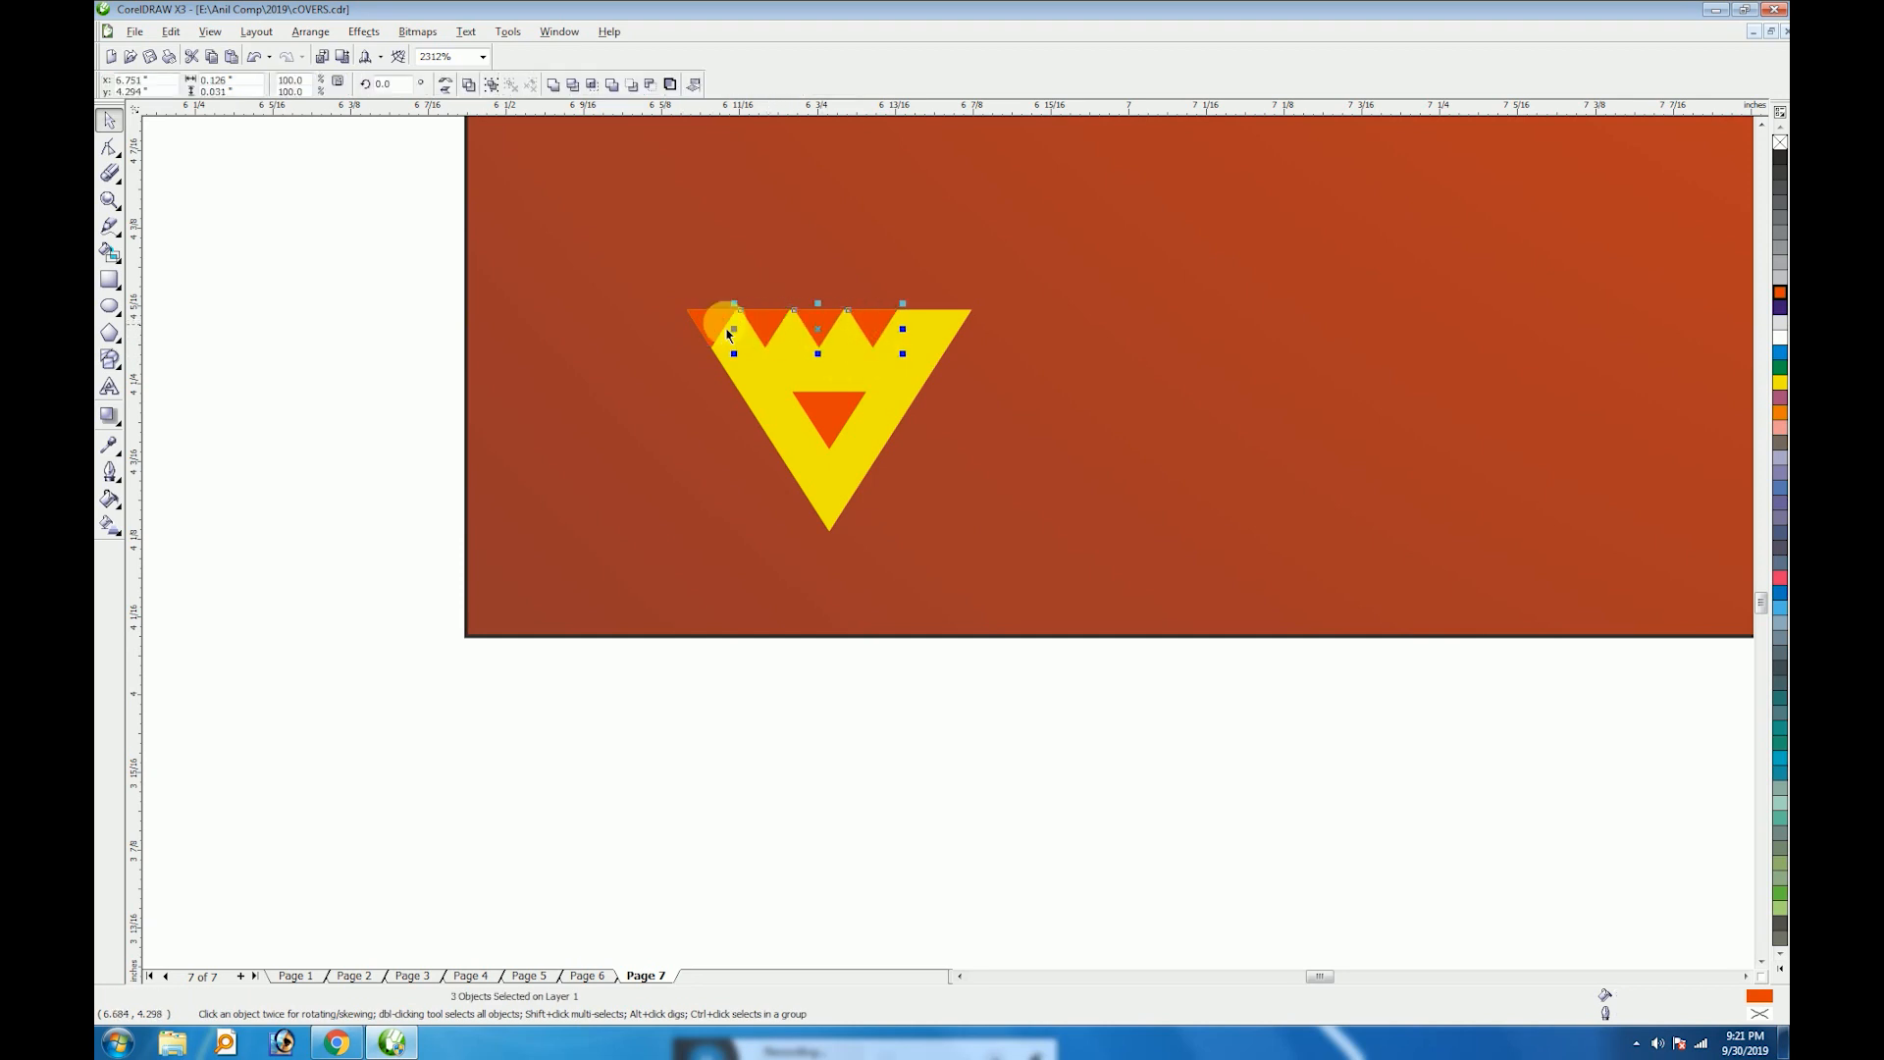
pyautogui.keyDown('shift'); pyautogui.click(937, 353); pyautogui.keyUp('shift')
pyautogui.press('c')
pyautogui.click(947, 682)
pyautogui.moveTo(406, 236); pyautogui.dragTo(975, 328)
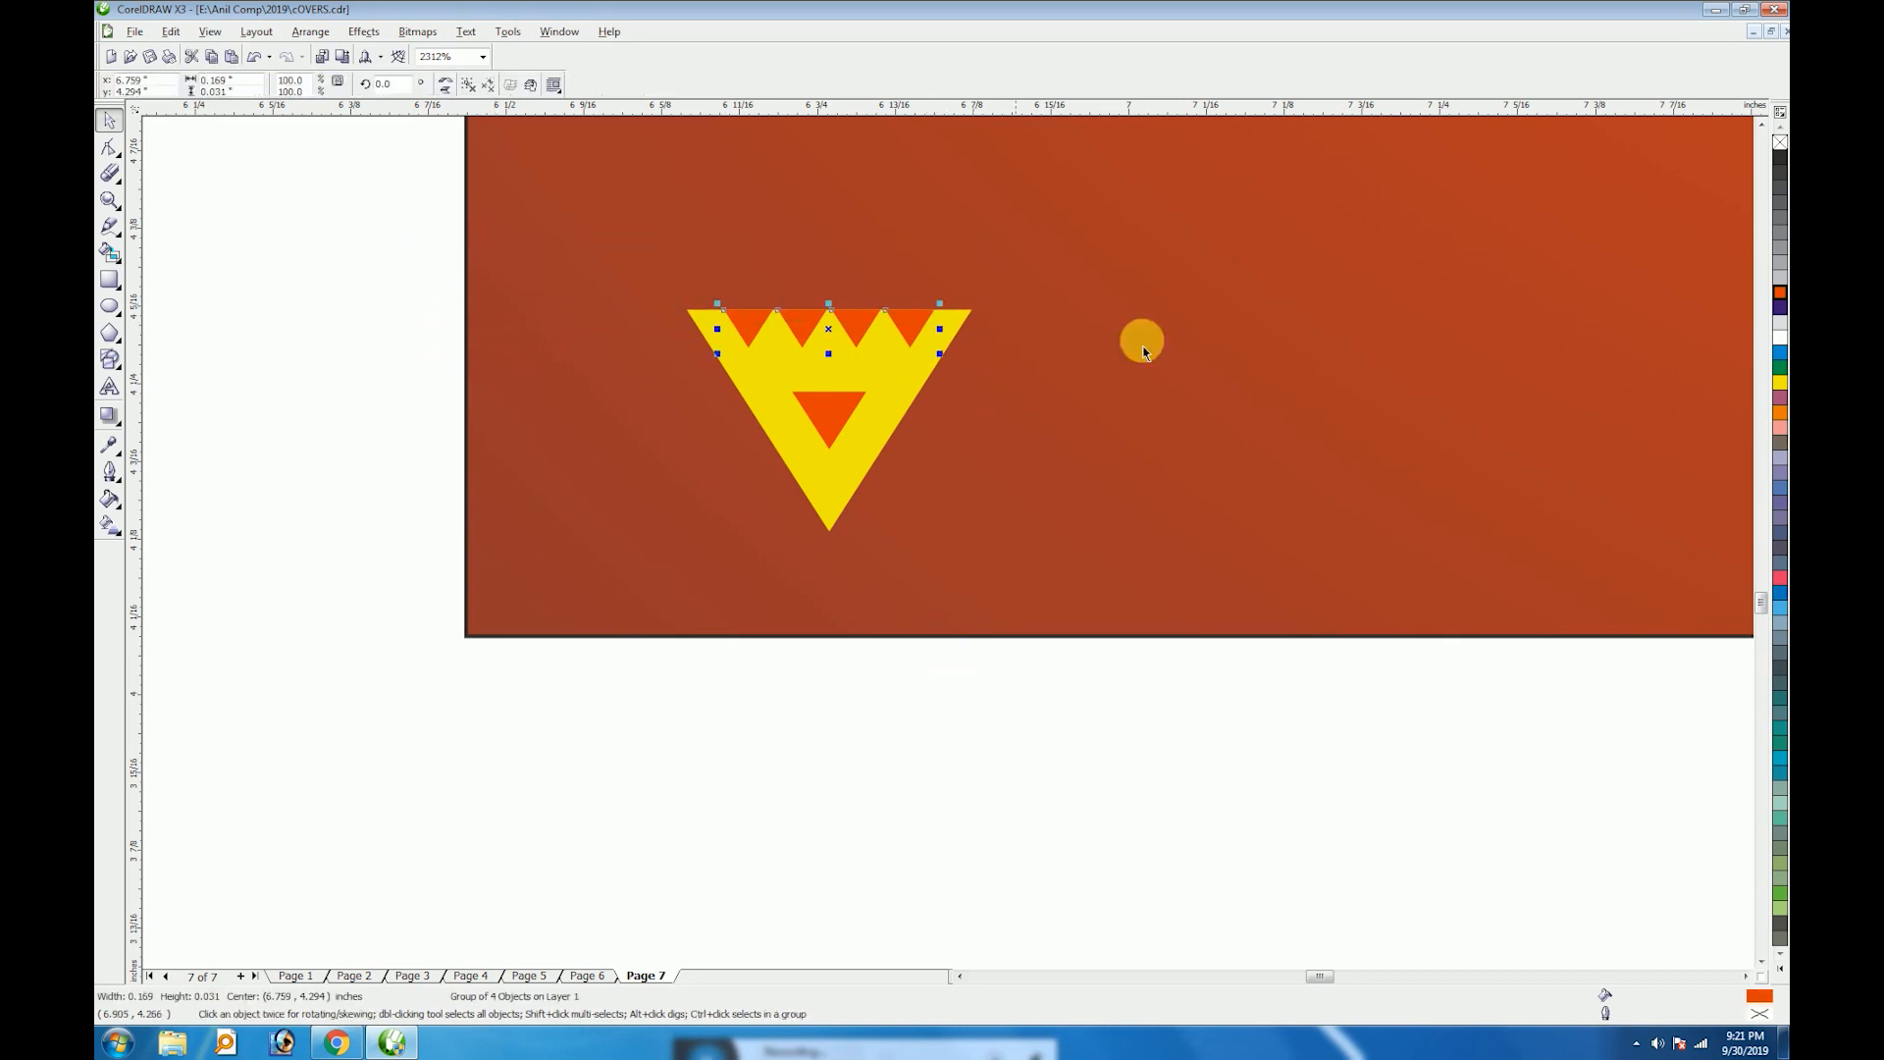
pyautogui.click(1780, 367)
pyautogui.click(796, 746)
pyautogui.moveTo(691, 714); pyautogui.dragTo(1033, 265)
pyautogui.moveTo(626, 737); pyautogui.dragTo(1031, 377)
pyautogui.moveTo(1068, 273); pyautogui.dragTo(1069, 273)
pyautogui.click(850, 726)
# Draw a vertical line about 0.16 inches long standing on the yellow triangle's top edge above its first green triangle
pyautogui.scroll(-1, 950, 550)
pyautogui.scroll(-2, 948, 549)
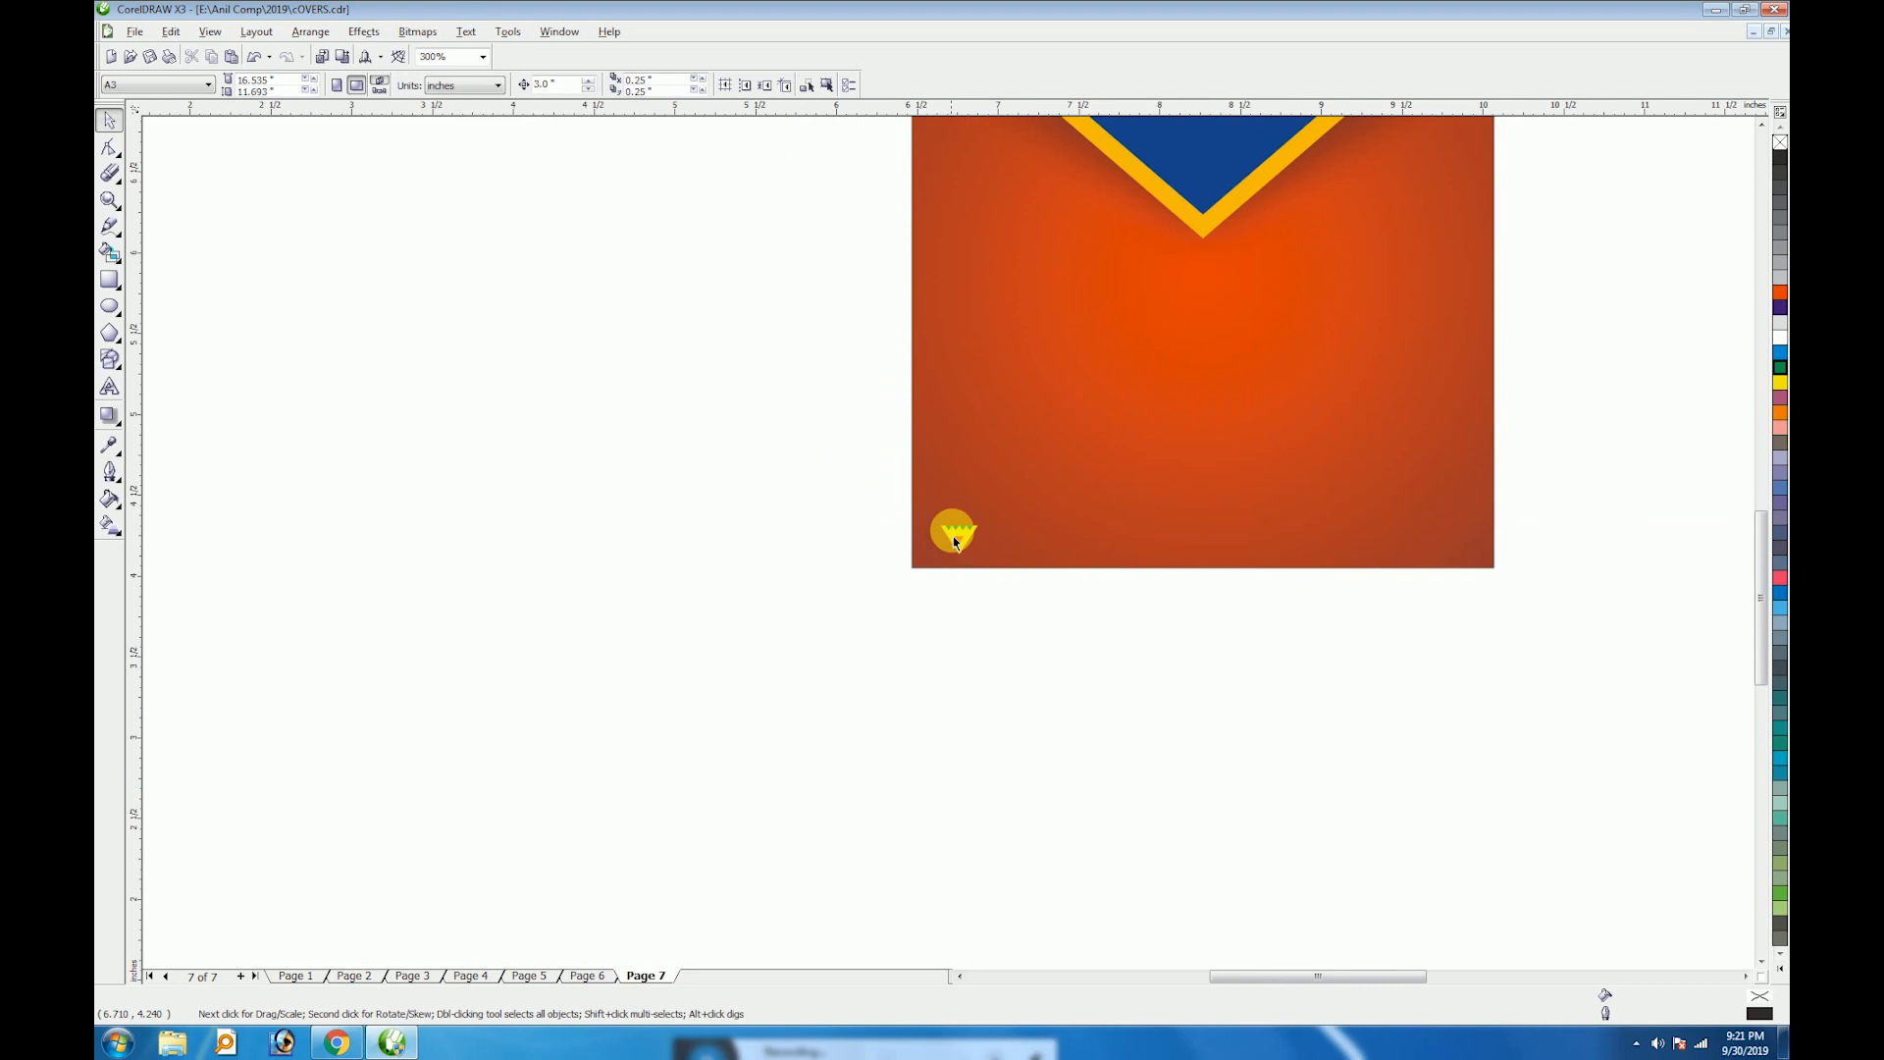
pyautogui.moveTo(852, 474); pyautogui.dragTo(1089, 618)
pyautogui.click(120, 228)
pyautogui.click(176, 236)
pyautogui.click(821, 260)
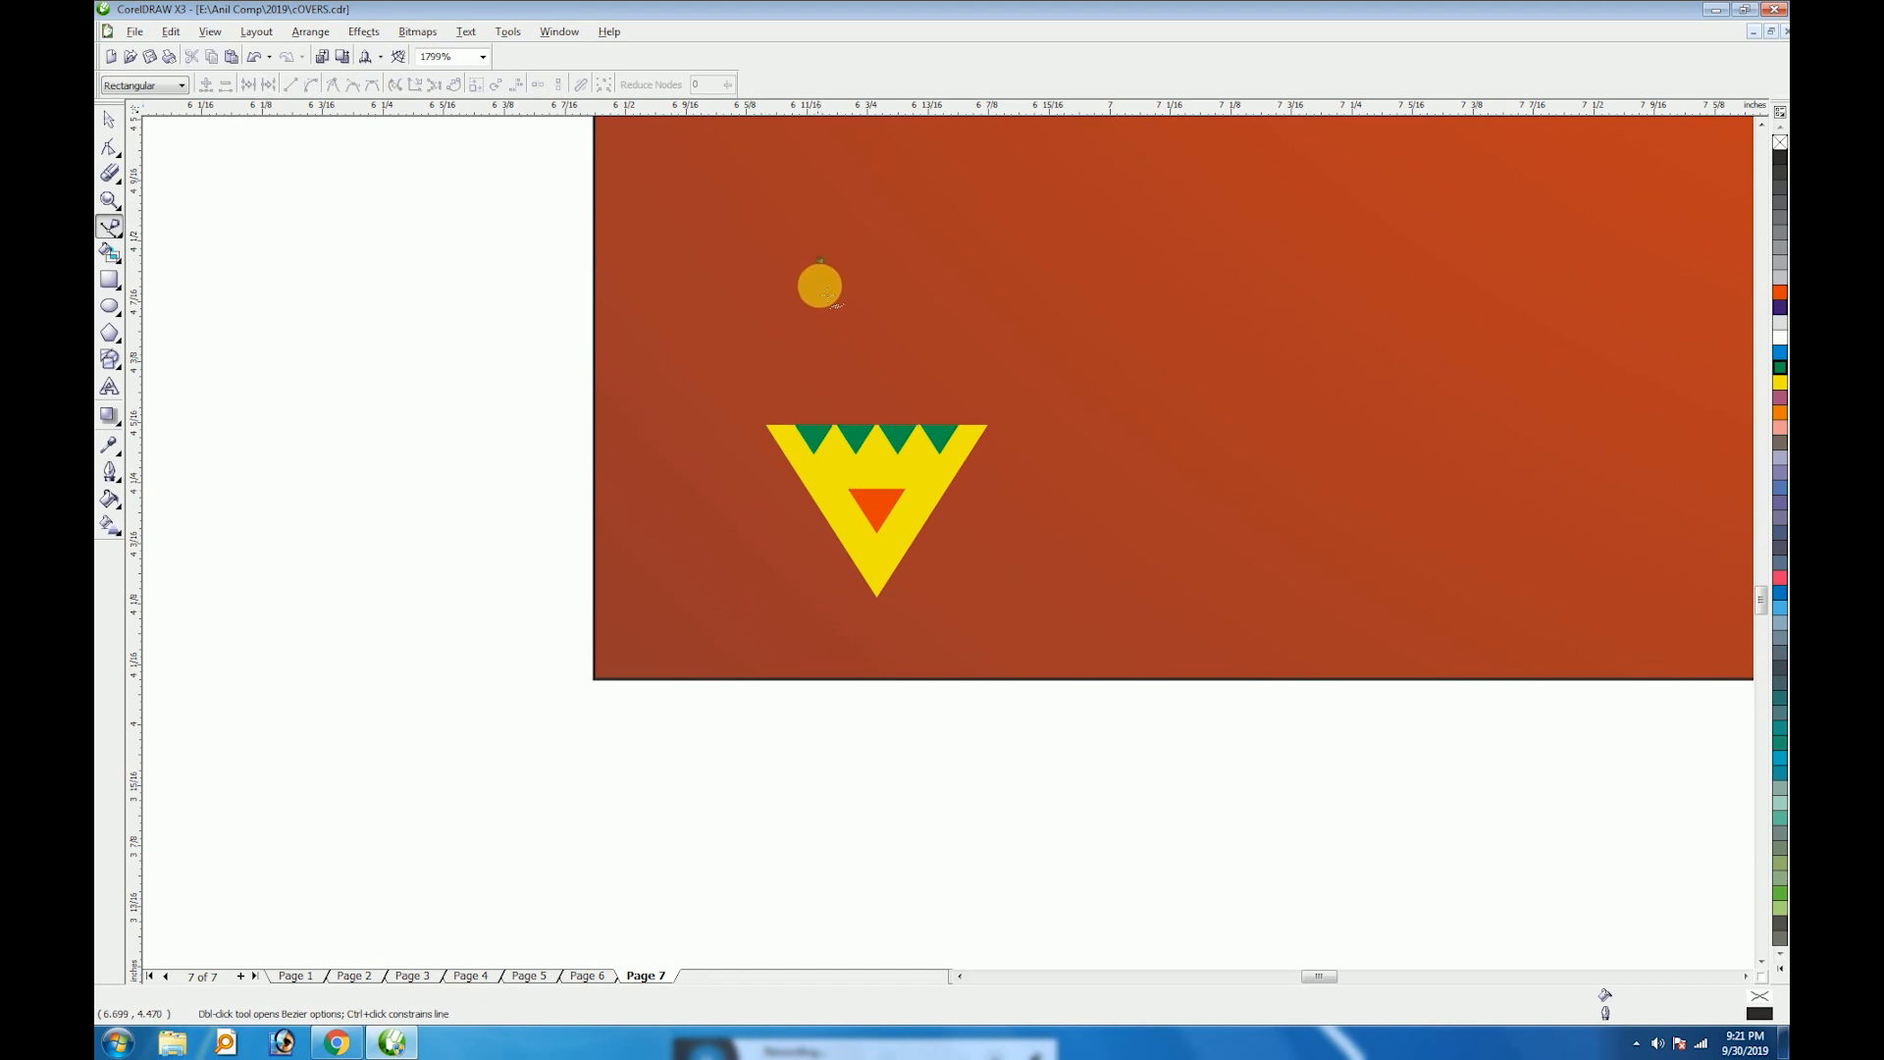
pyautogui.click(821, 420)
pyautogui.press('space')
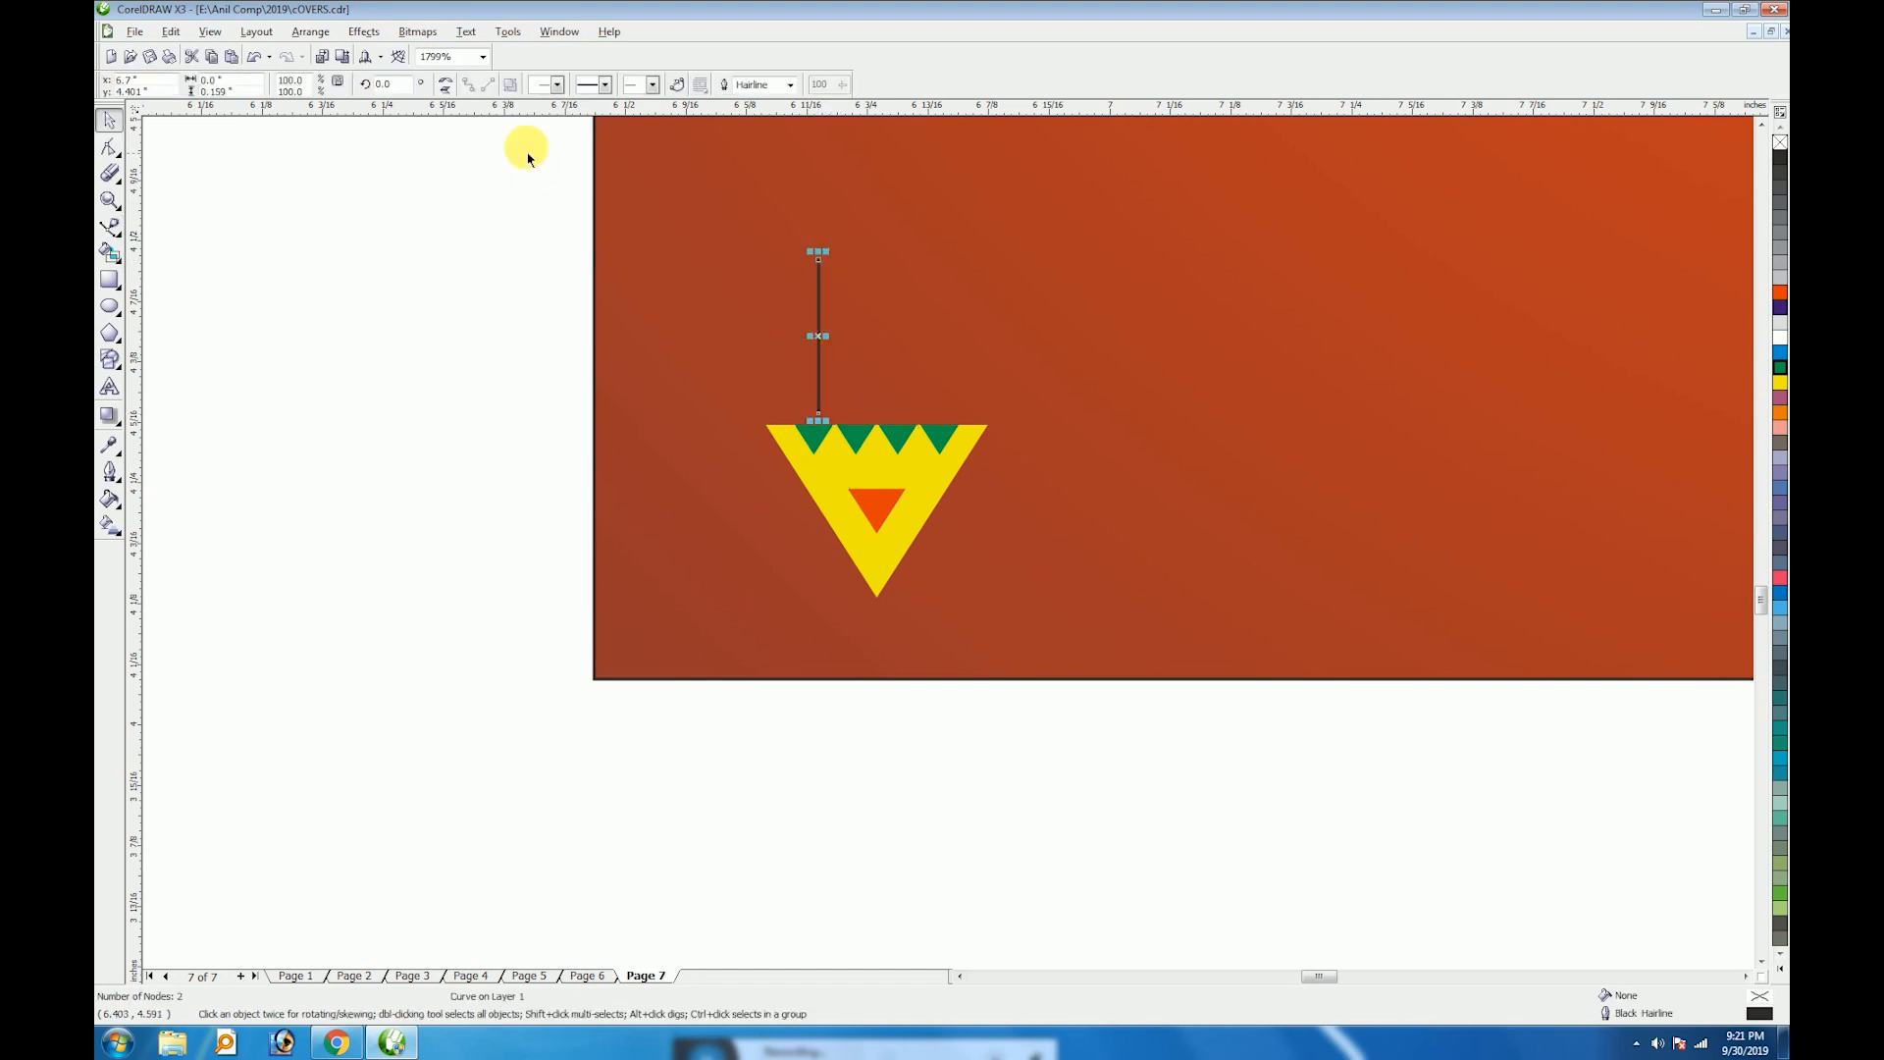
# Distort the vertical line with the Twister 3 preset and place the resulting curve on the yellow triangle's top-left edge
pyautogui.click(117, 162)
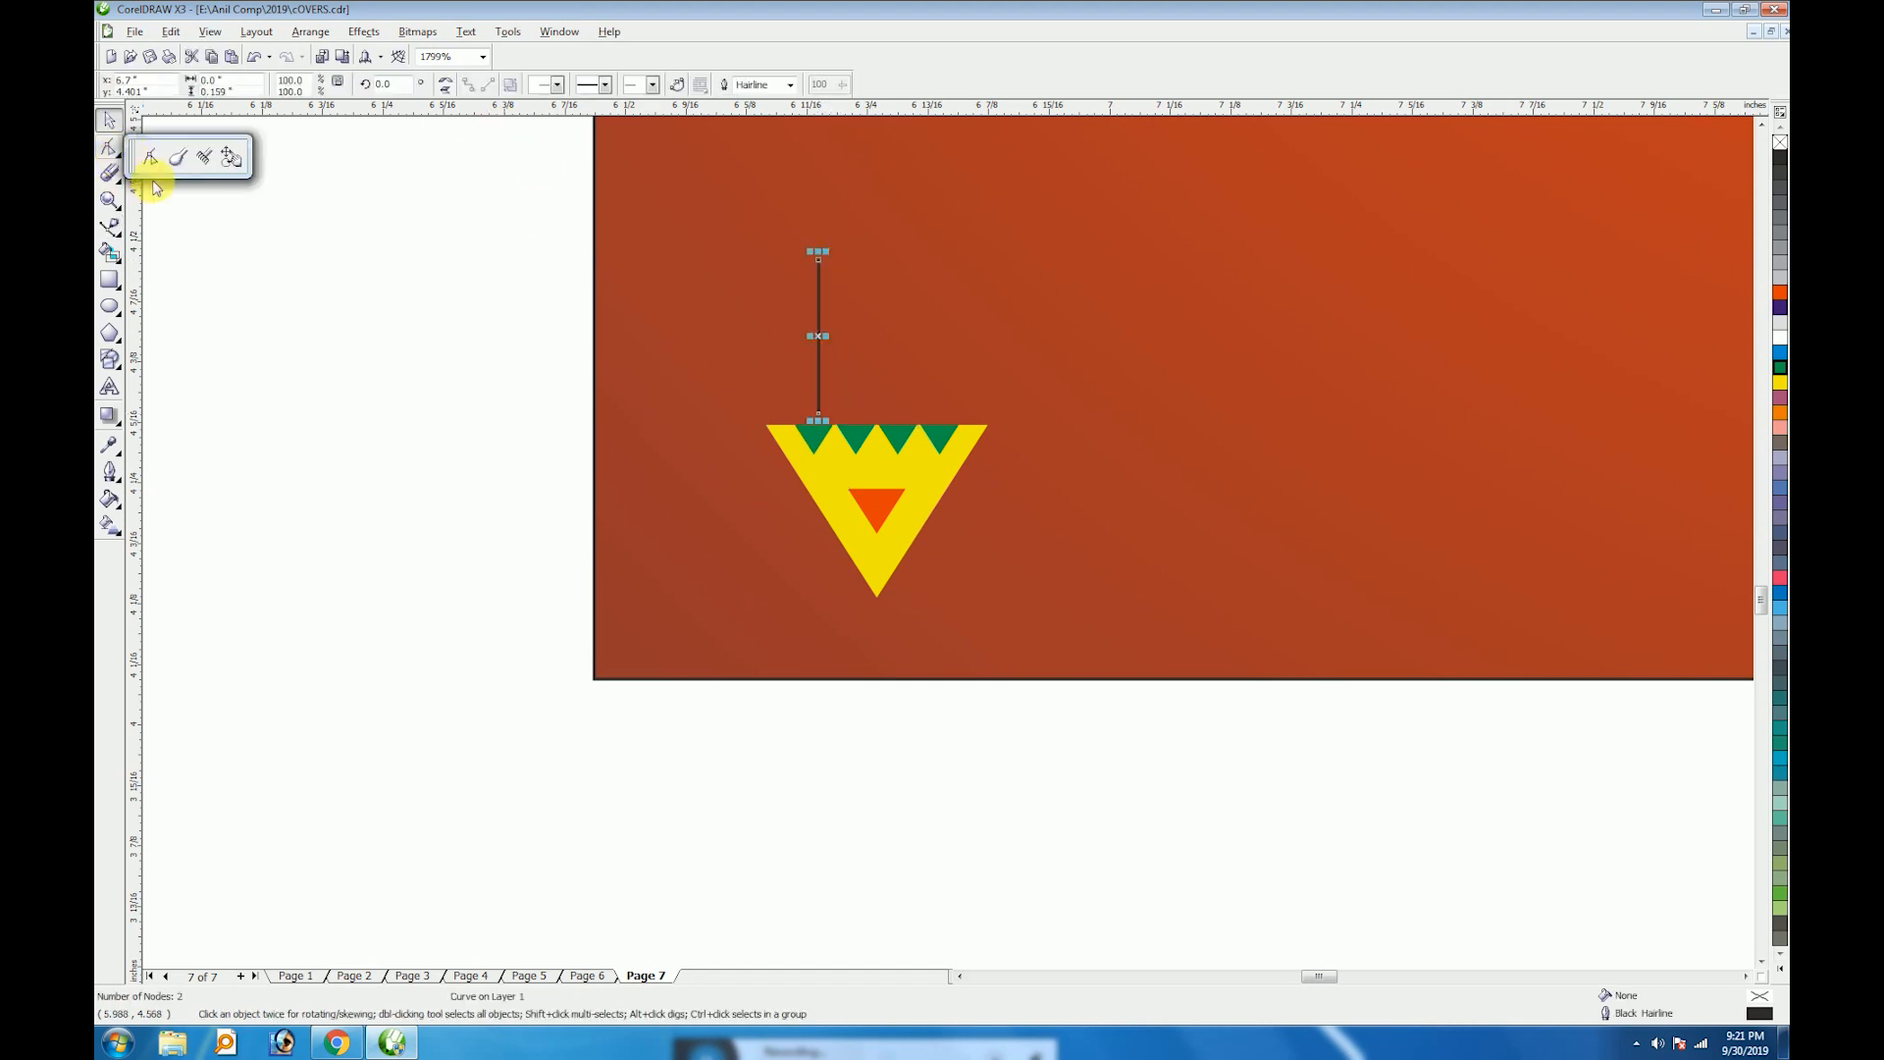
pyautogui.click(110, 413)
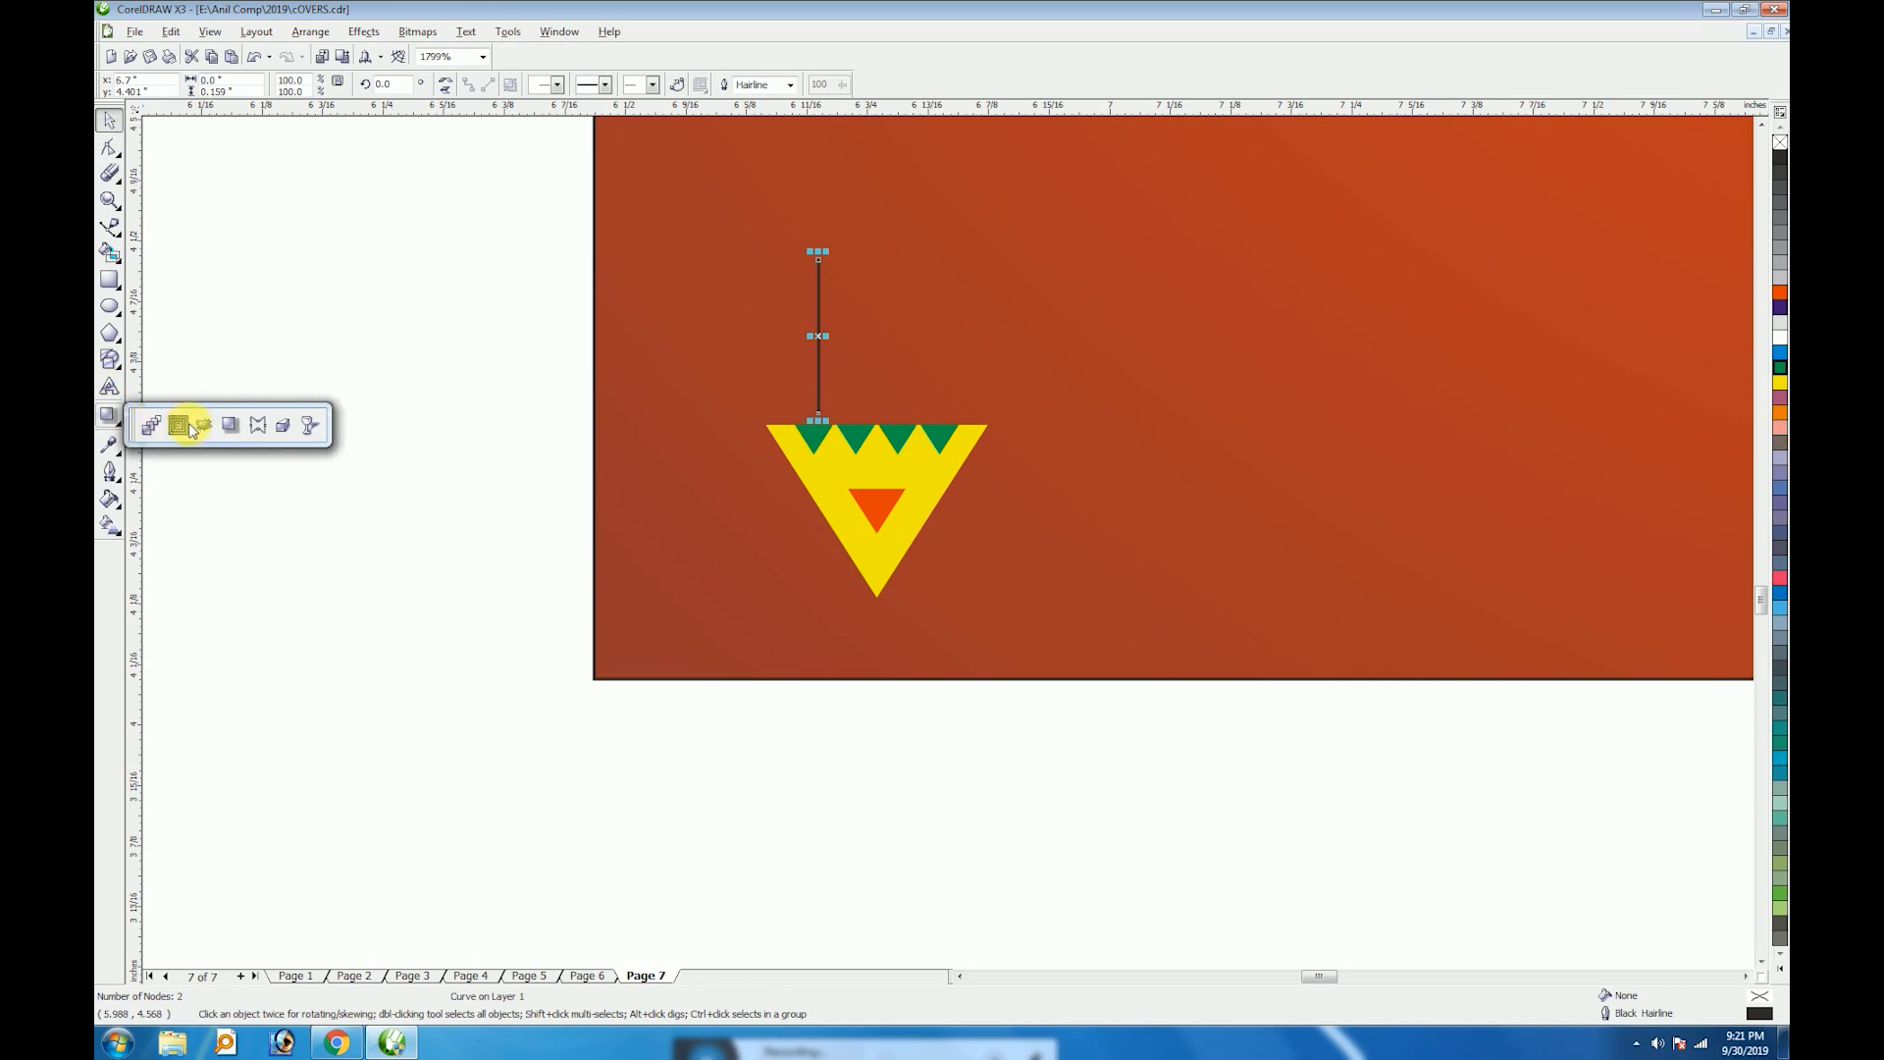
pyautogui.click(203, 425)
pyautogui.click(822, 342)
pyautogui.click(125, 84)
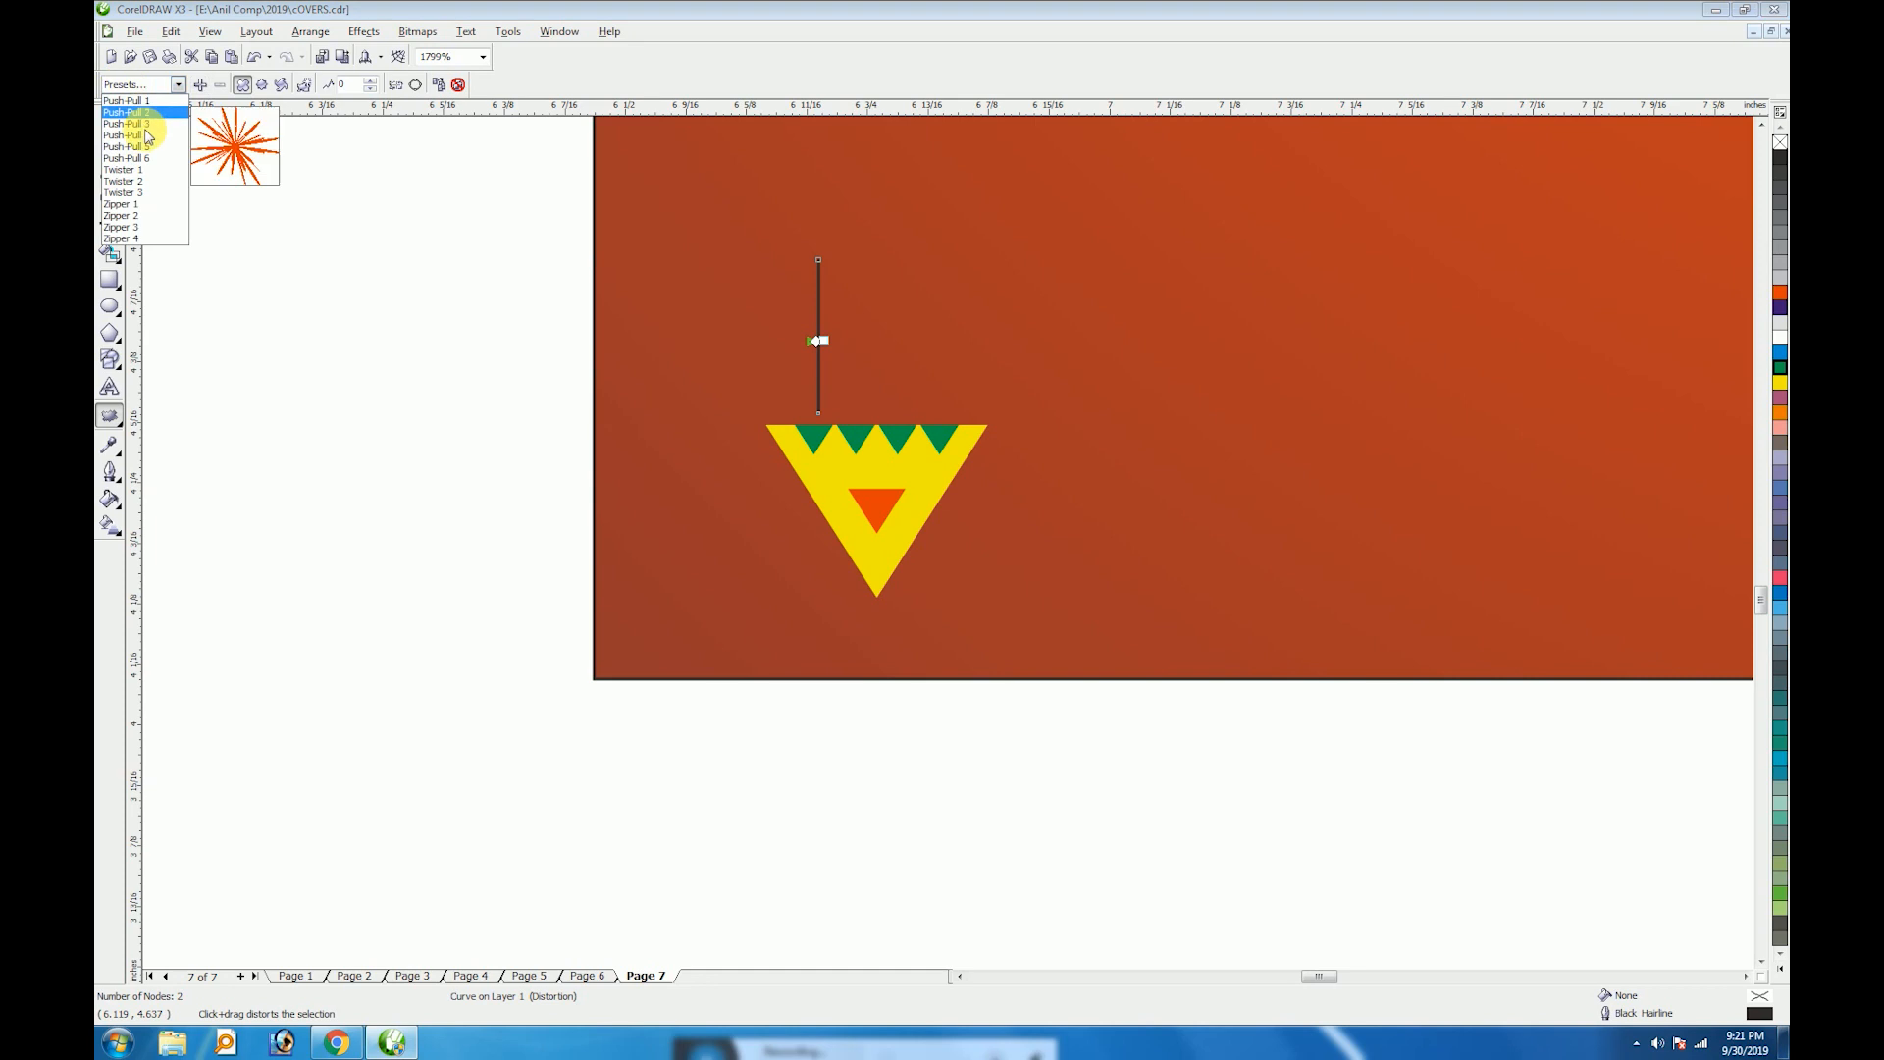
pyautogui.click(148, 194)
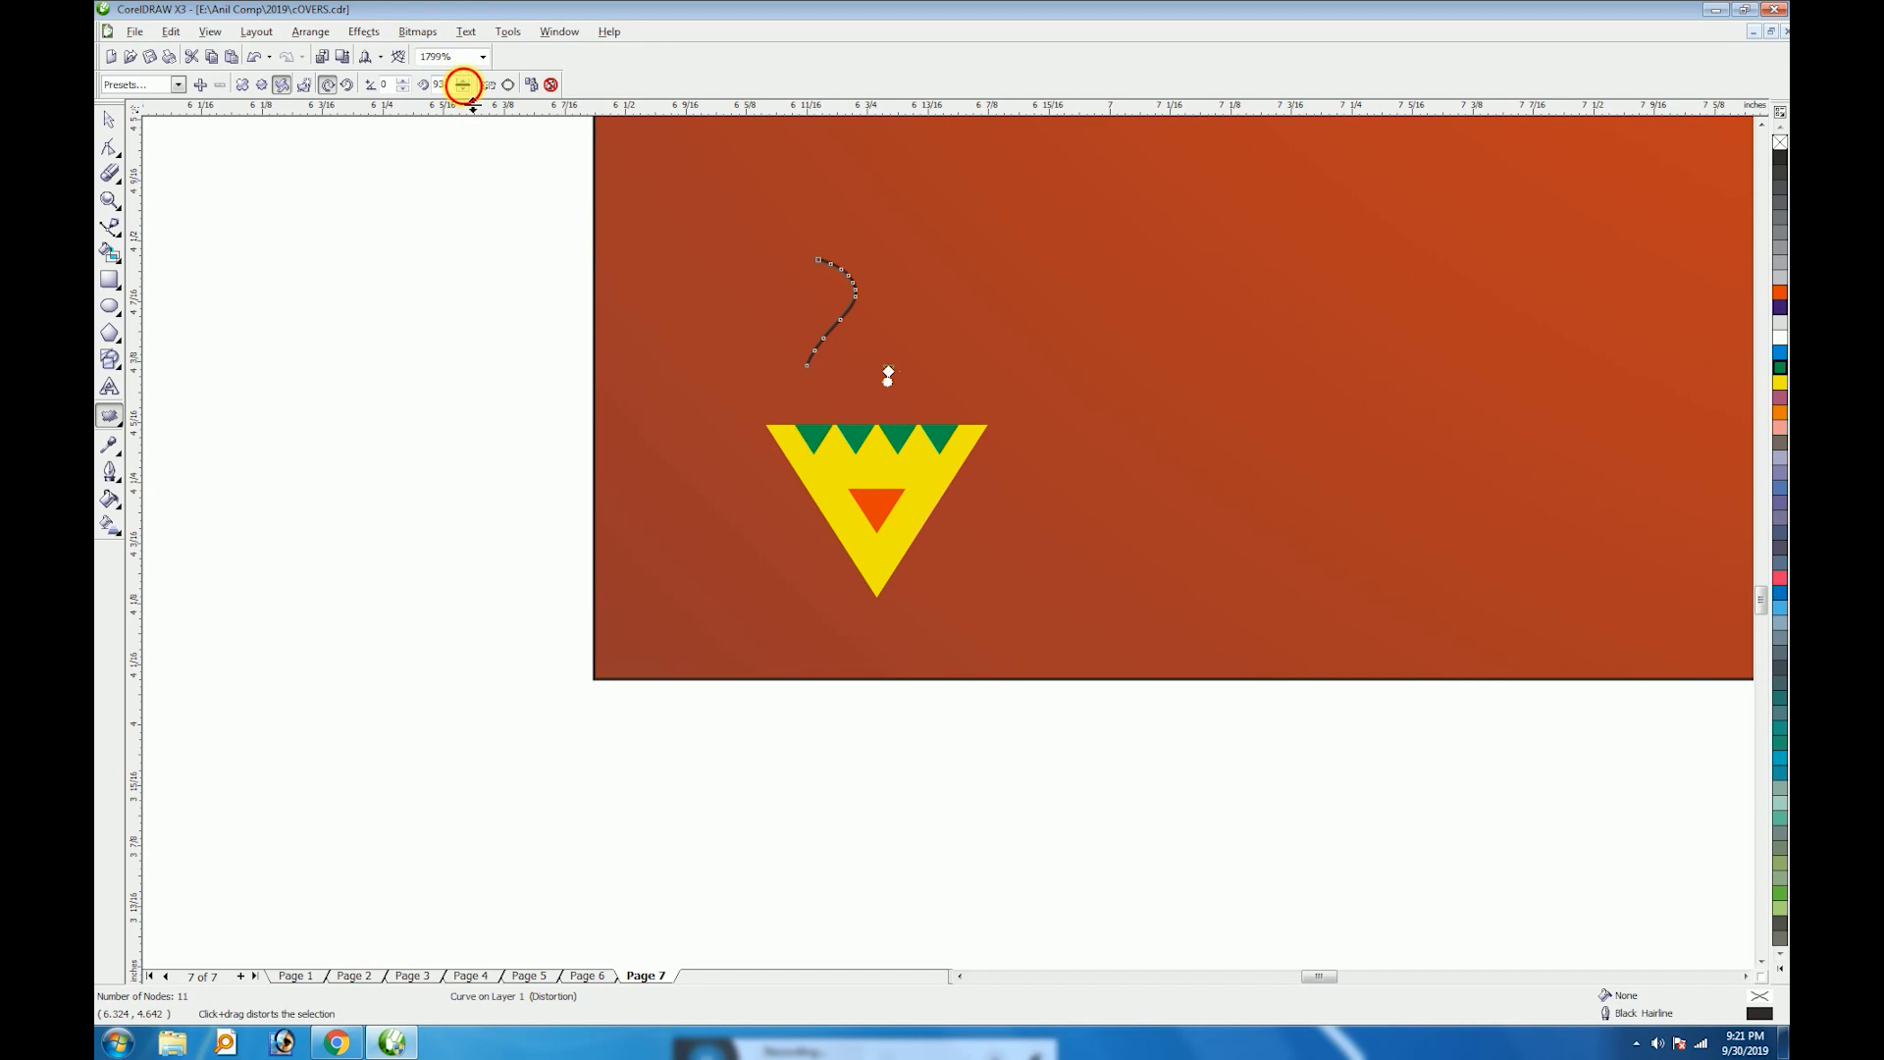
pyautogui.press('space')
pyautogui.moveTo(828, 312); pyautogui.dragTo(815, 371)
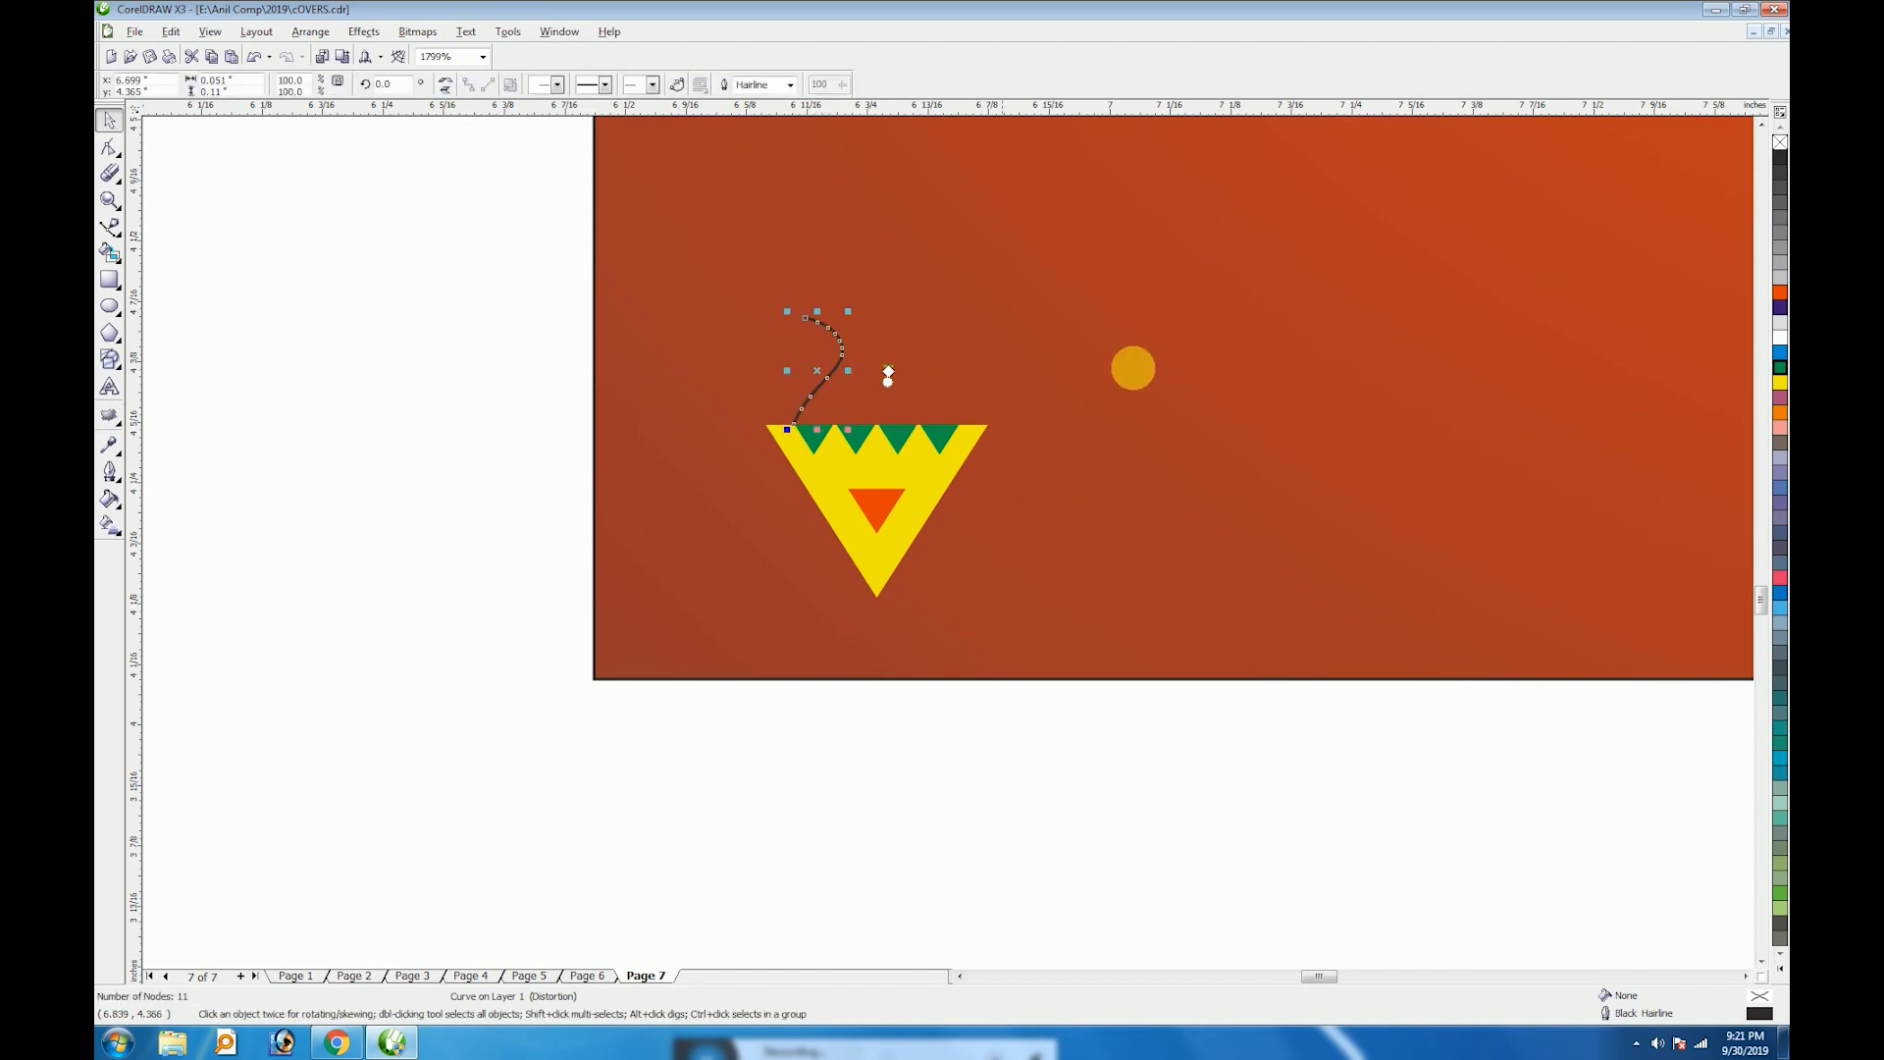
# Give the curved strand a 20% black outline and duplicate it into an evenly spaced row of four along the triangle's top
pyautogui.rightClick(1780, 339)
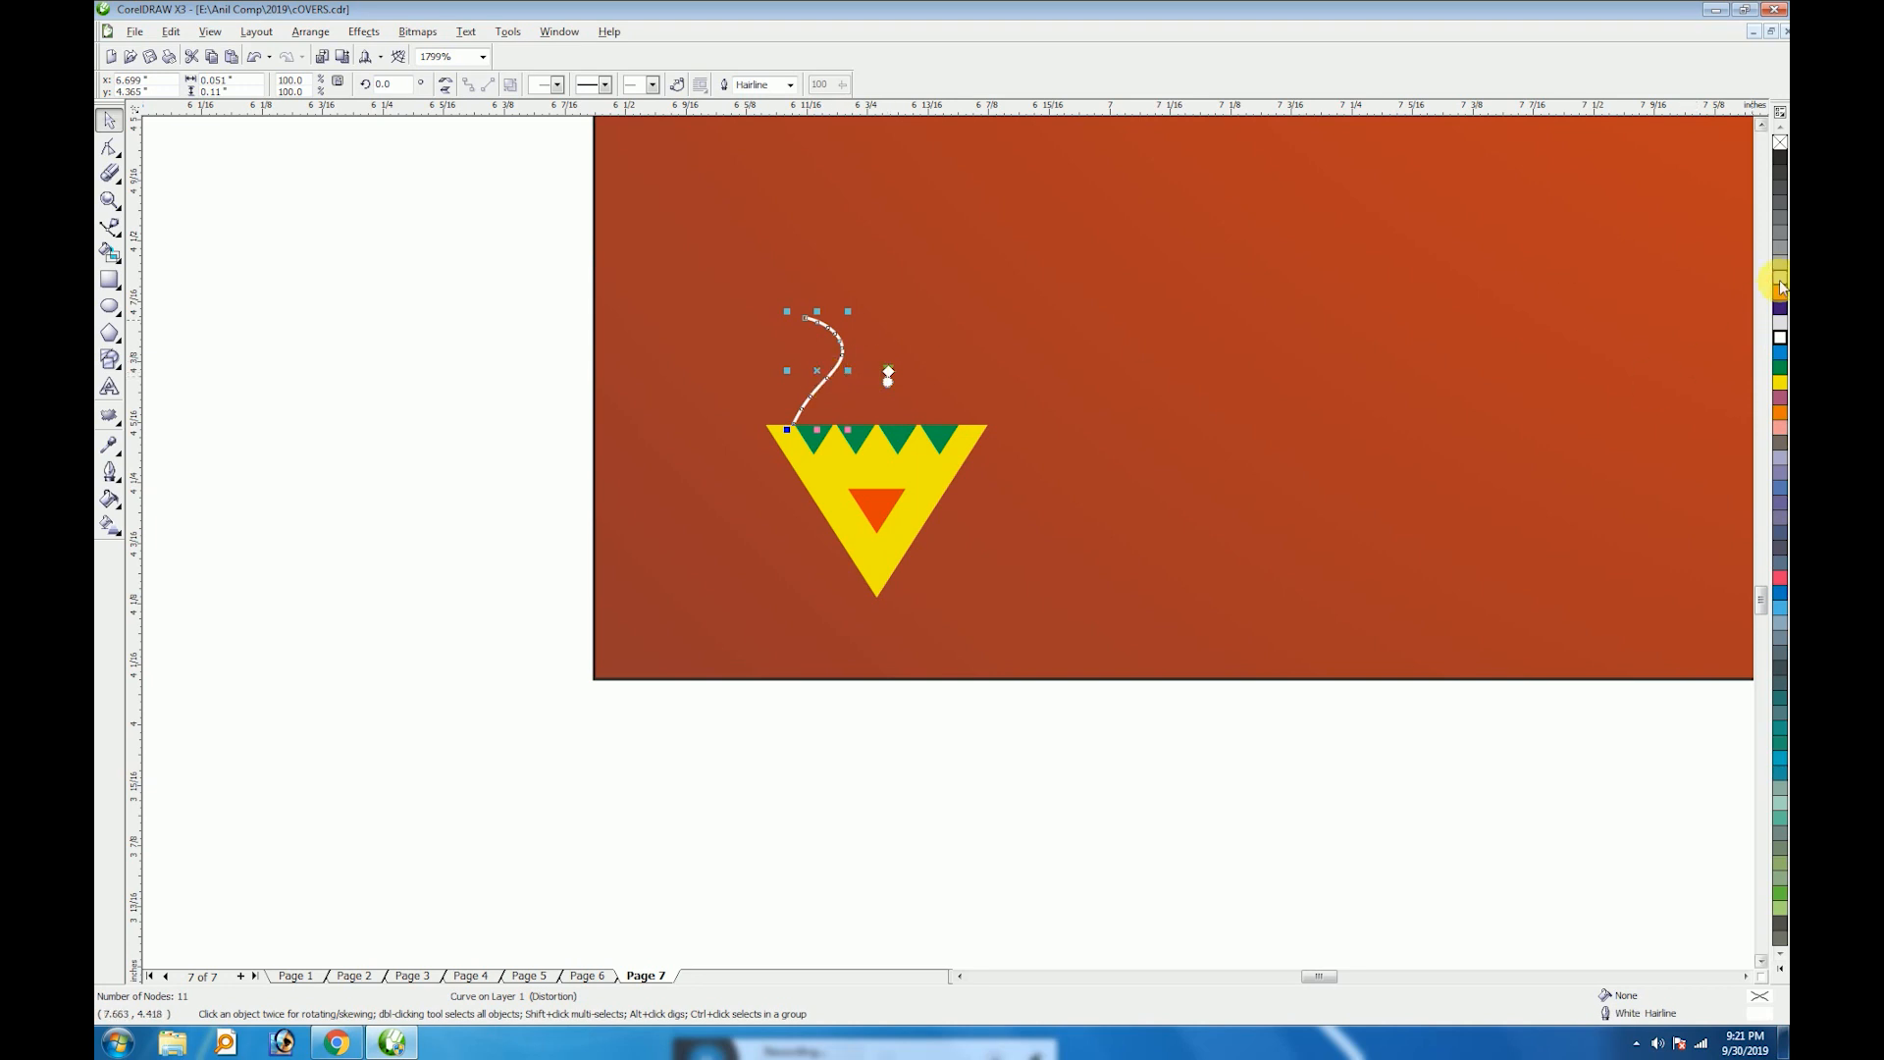
pyautogui.moveTo(829, 383); pyautogui.dragTo(871, 386)
pyautogui.hotkey('ctrl', 'r')
pyautogui.hotkey('ctrl', 'r')
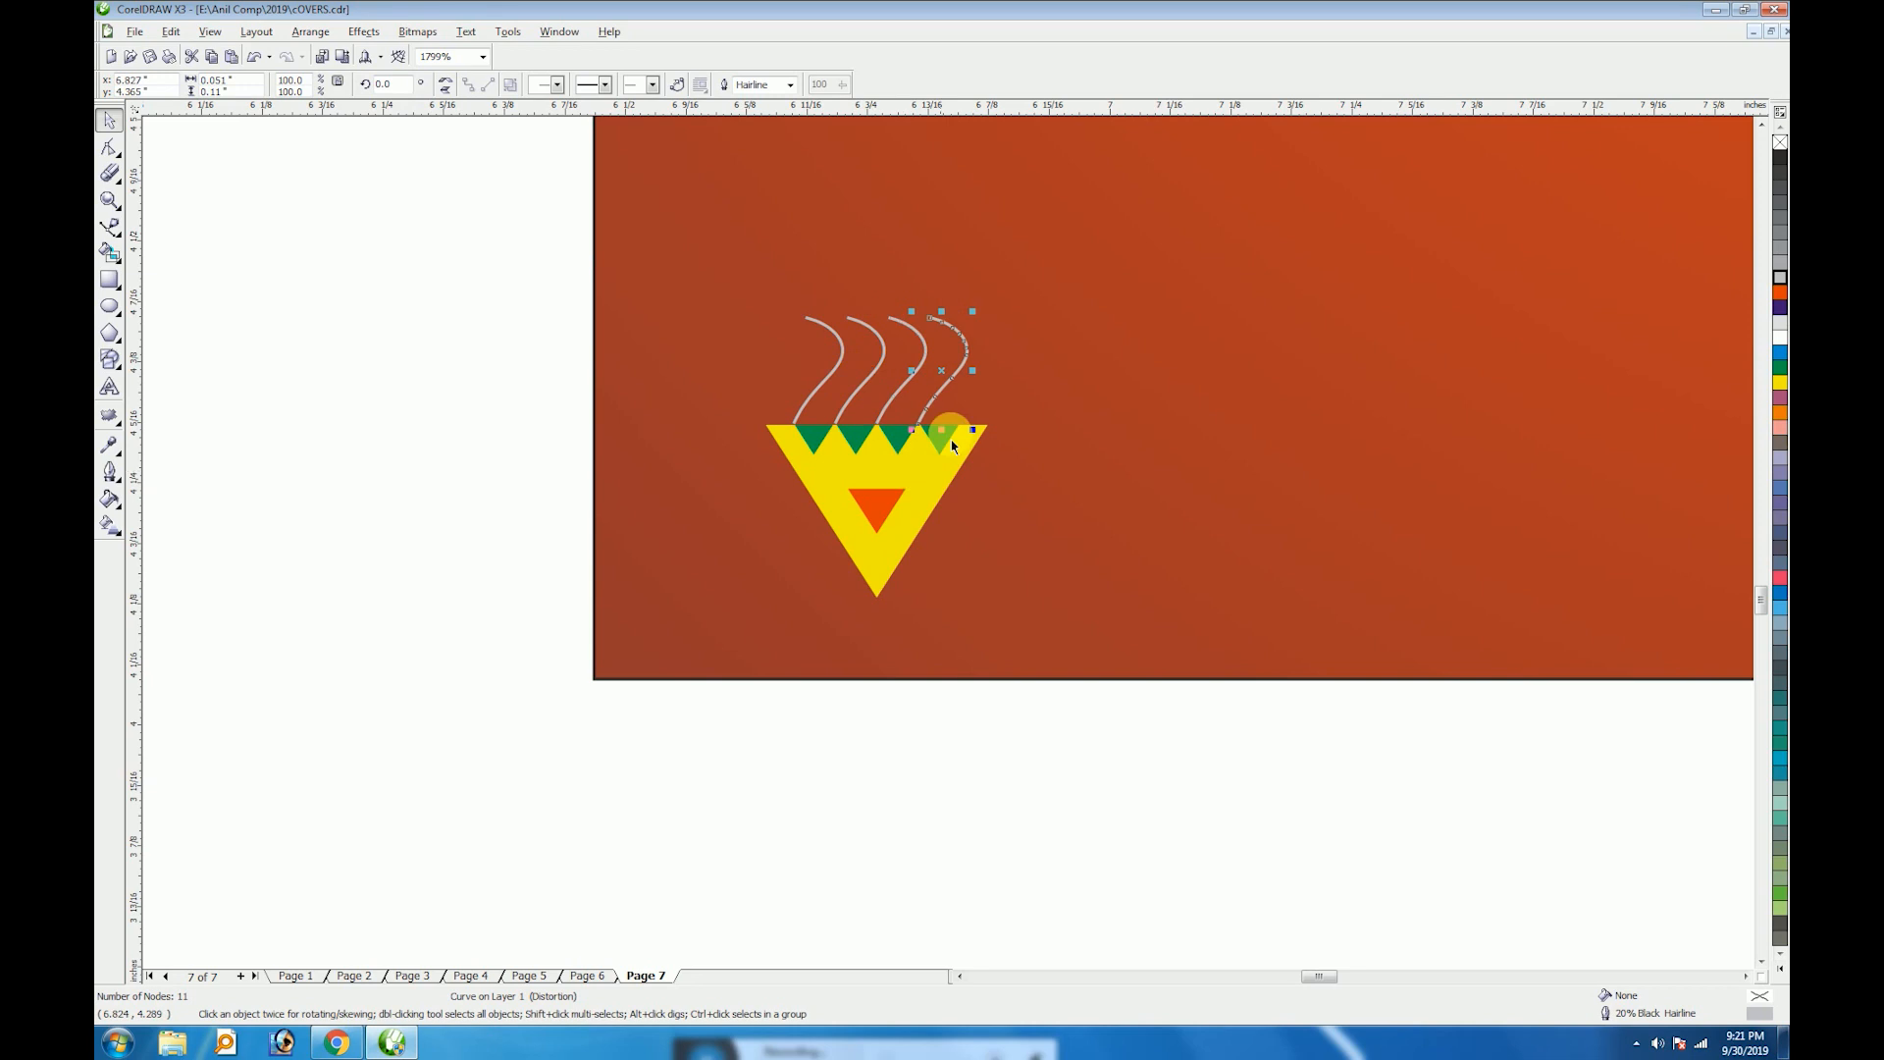
# Stretch the two outer strands upward and group the strands with the triangle as one hanging ornament
pyautogui.moveTo(941, 312); pyautogui.dragTo(942, 278)
pyautogui.click(813, 322)
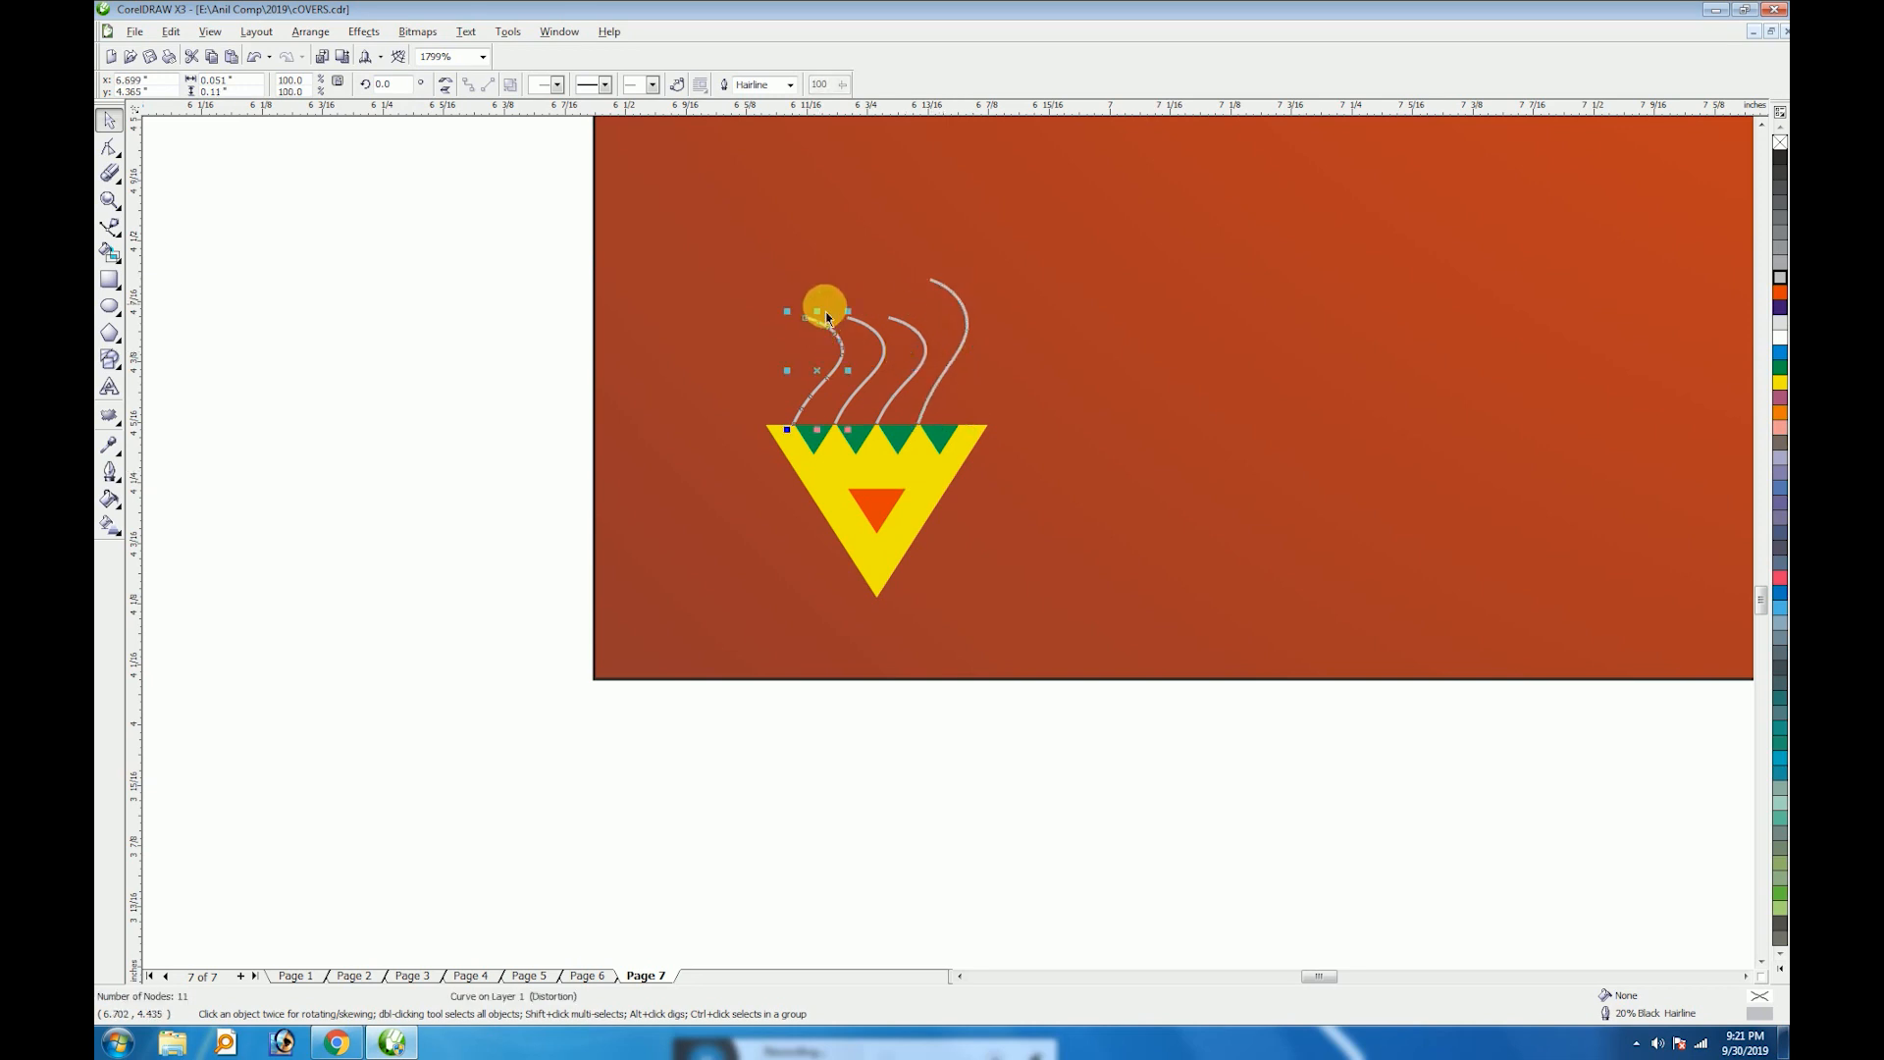
pyautogui.moveTo(815, 314); pyautogui.dragTo(824, 274)
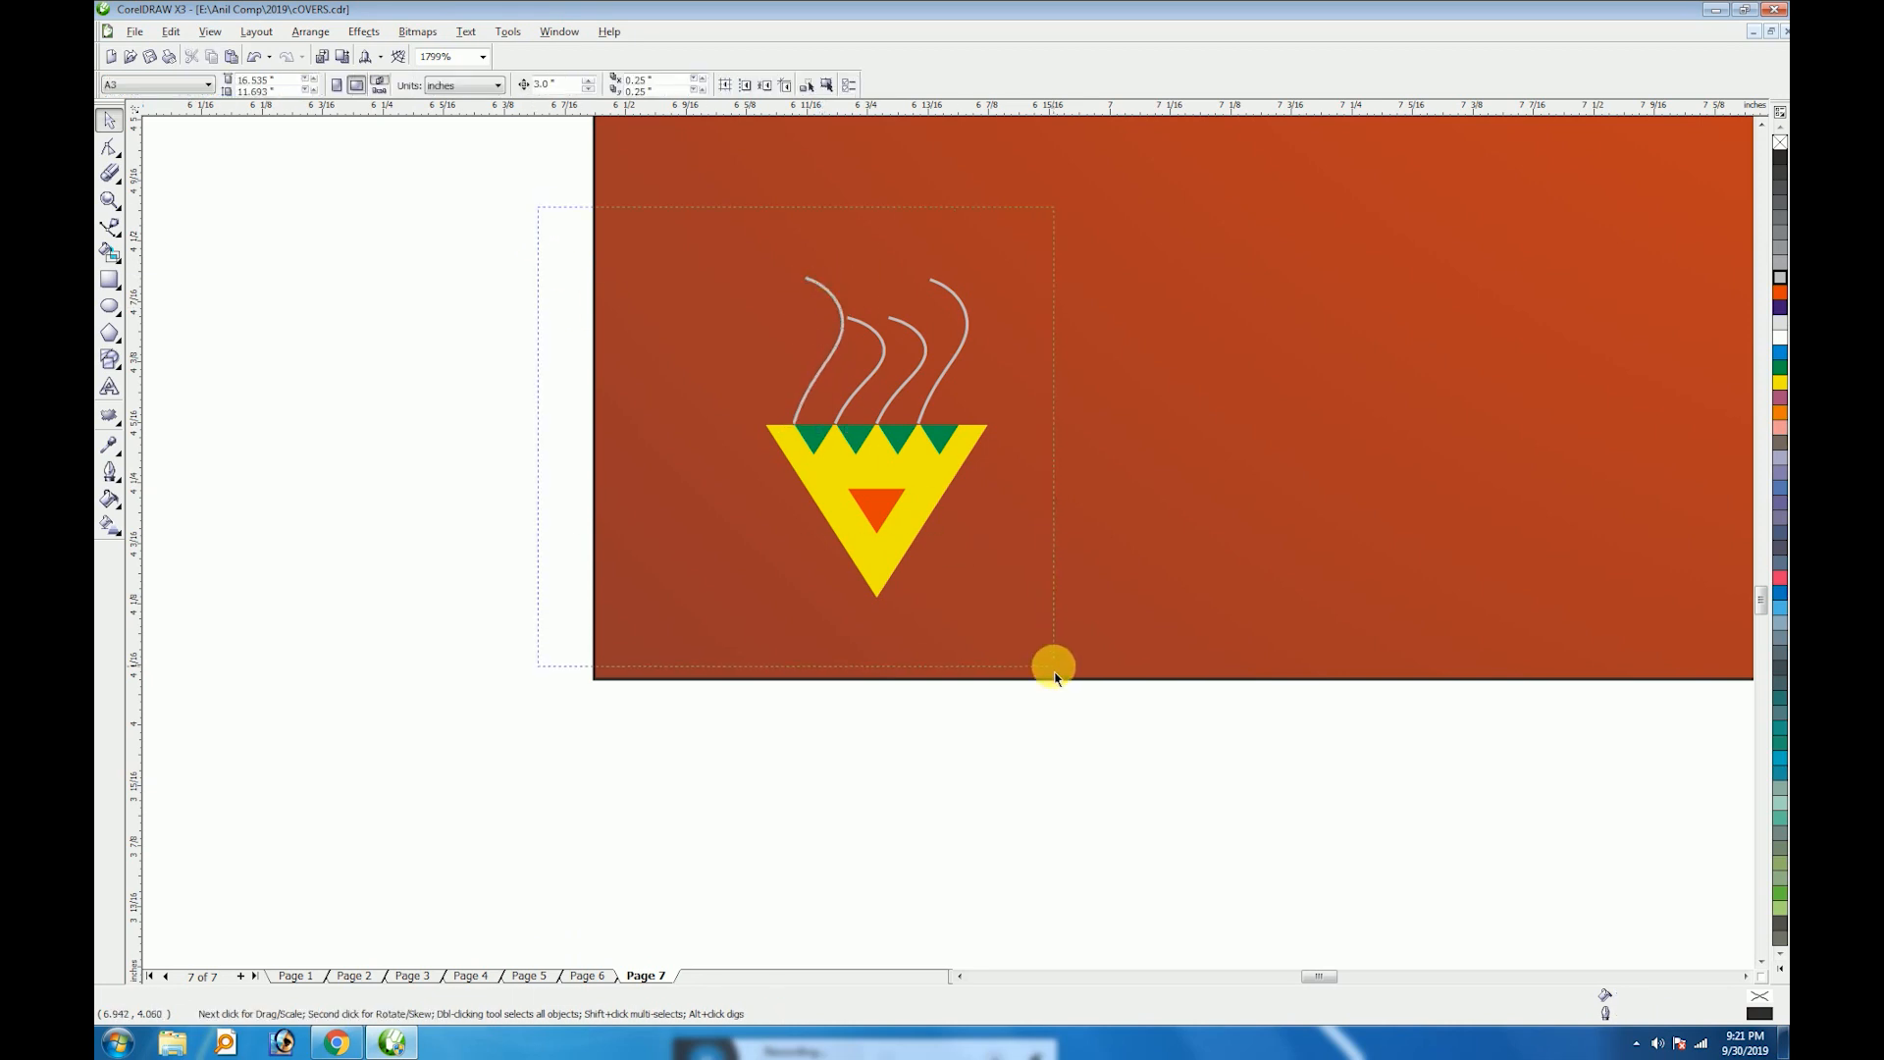
pyautogui.moveTo(1057, 678); pyautogui.dragTo(1057, 678)
pyautogui.hotkey('ctrl', 'g')
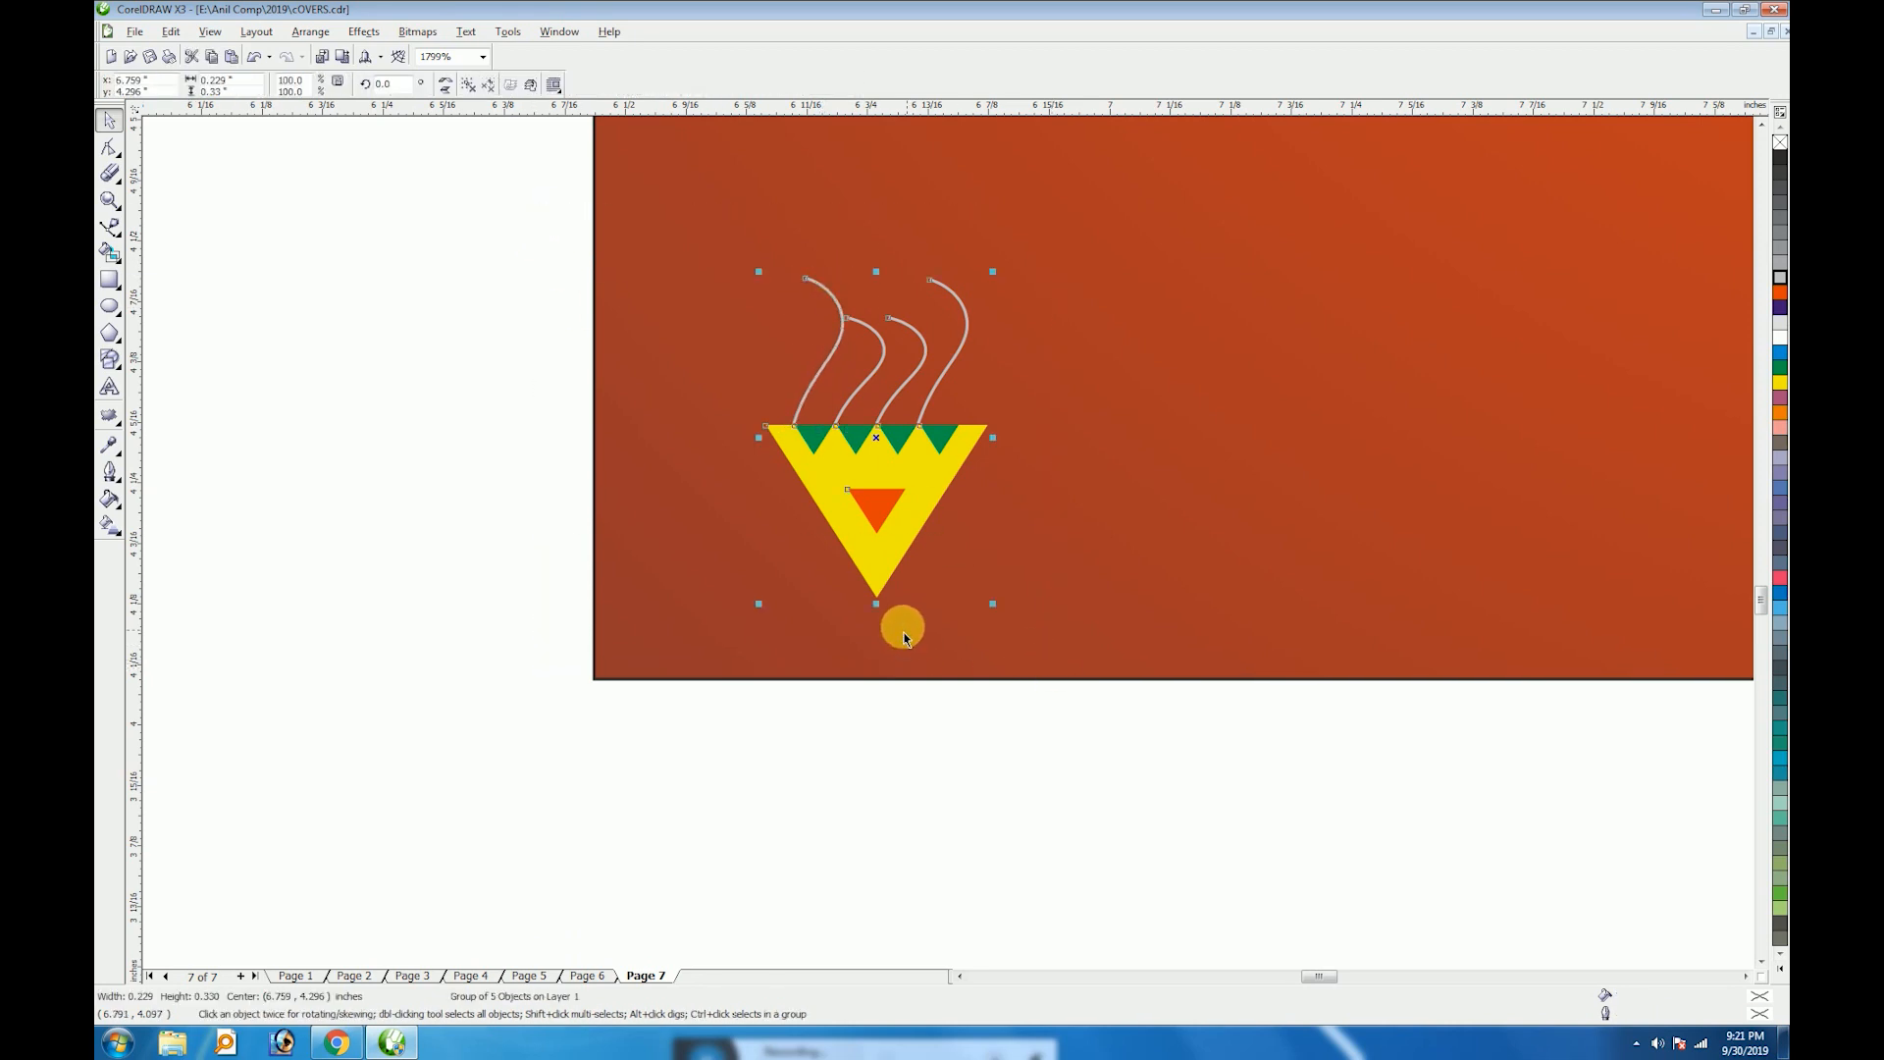
# Place five copies of the ornament hanging at even intervals along the flap's left slanted edge
pyautogui.moveTo(876, 604); pyautogui.dragTo(938, 278)
pyautogui.scroll(-5, 942, 530)
pyautogui.hotkey('shift', 'F4')
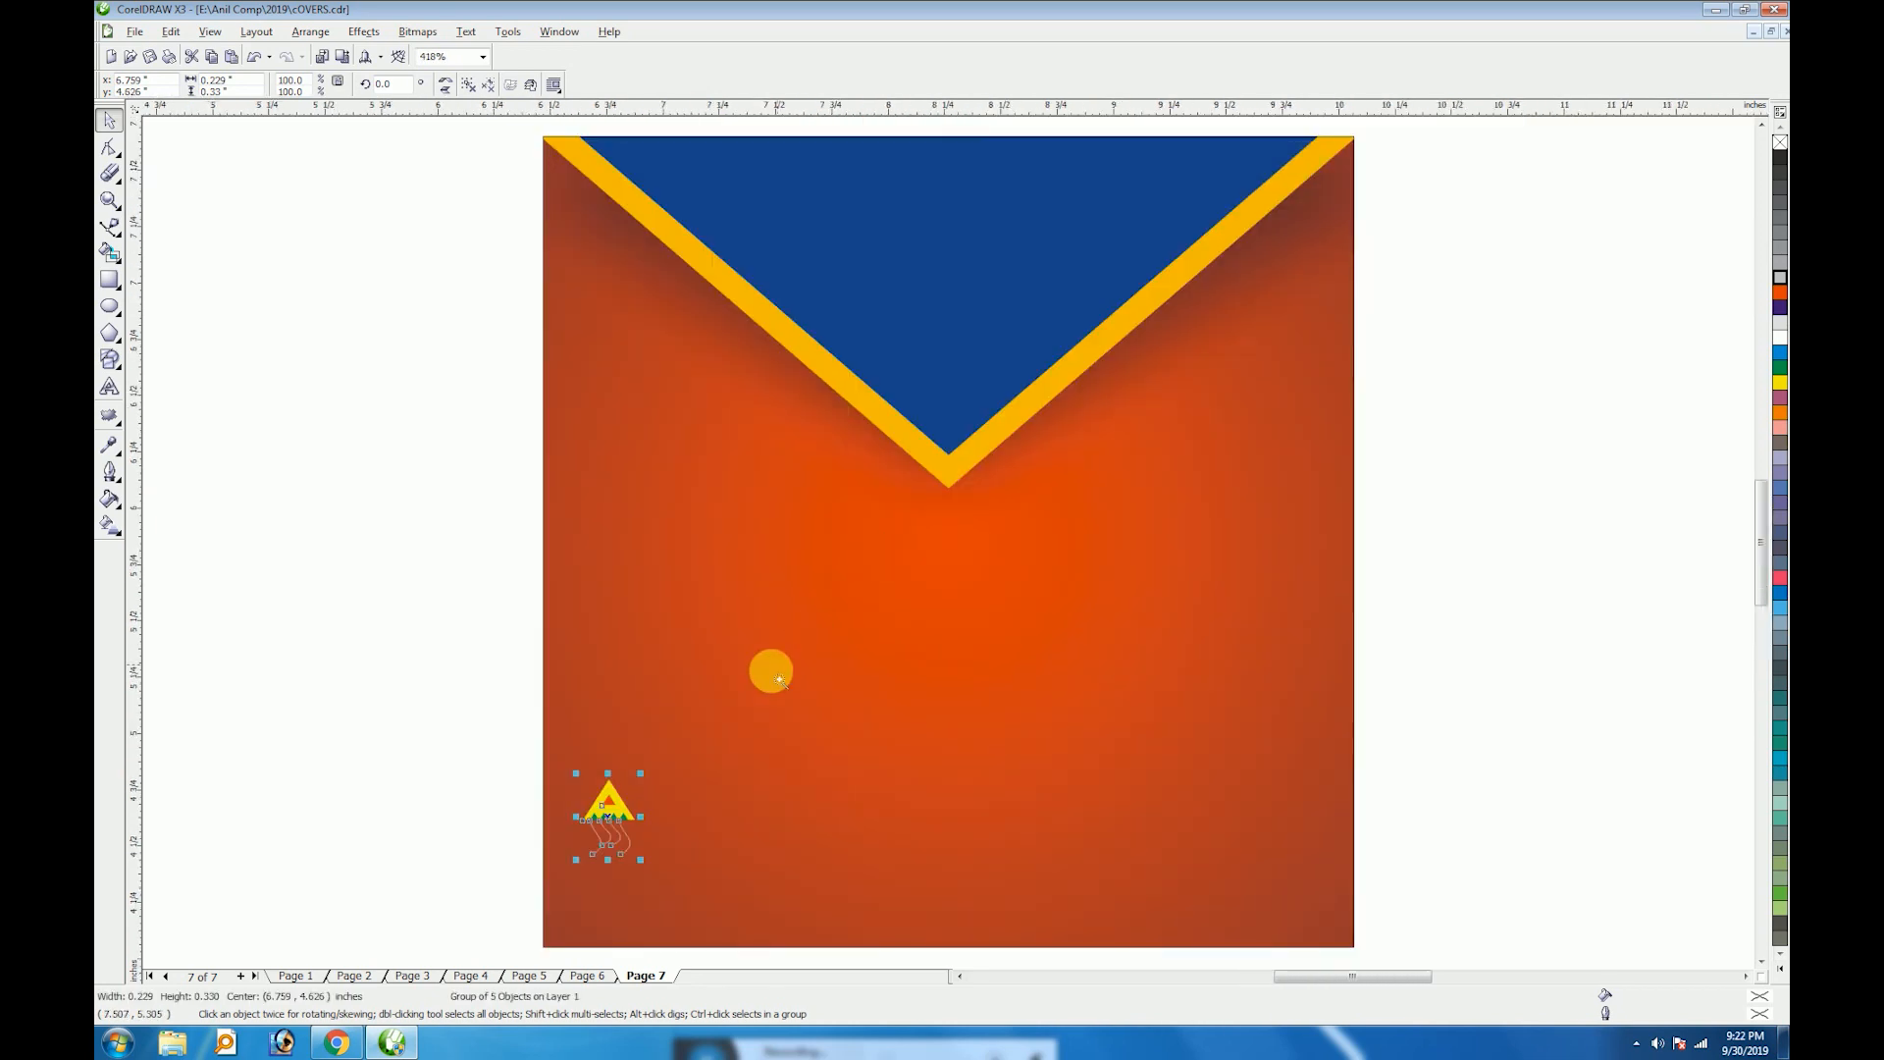
pyautogui.moveTo(627, 830); pyautogui.dragTo(903, 473)
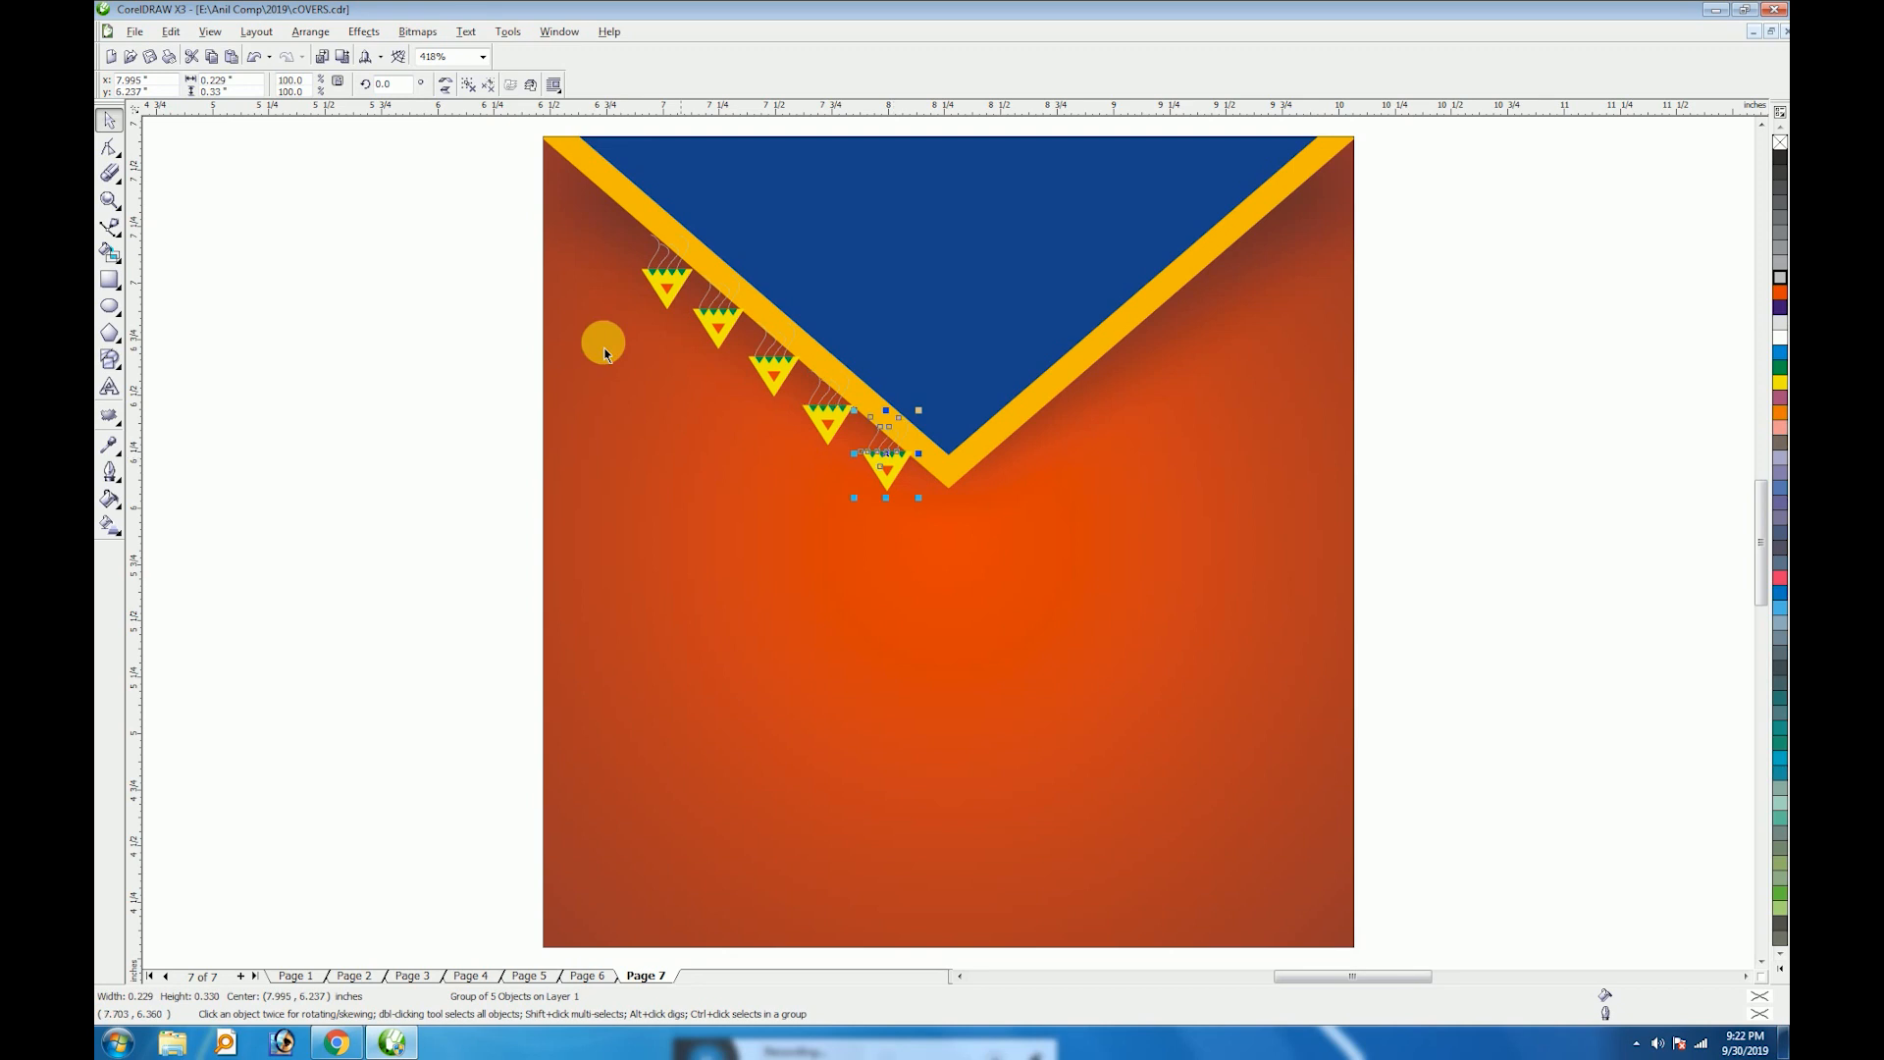
# Group the five ornaments and mirror a copy horizontally onto the flap's right slanted edge
pyautogui.click(537, 216)
pyautogui.moveTo(950, 551); pyautogui.dragTo(950, 552)
pyautogui.hotkey('ctrl', 'g')
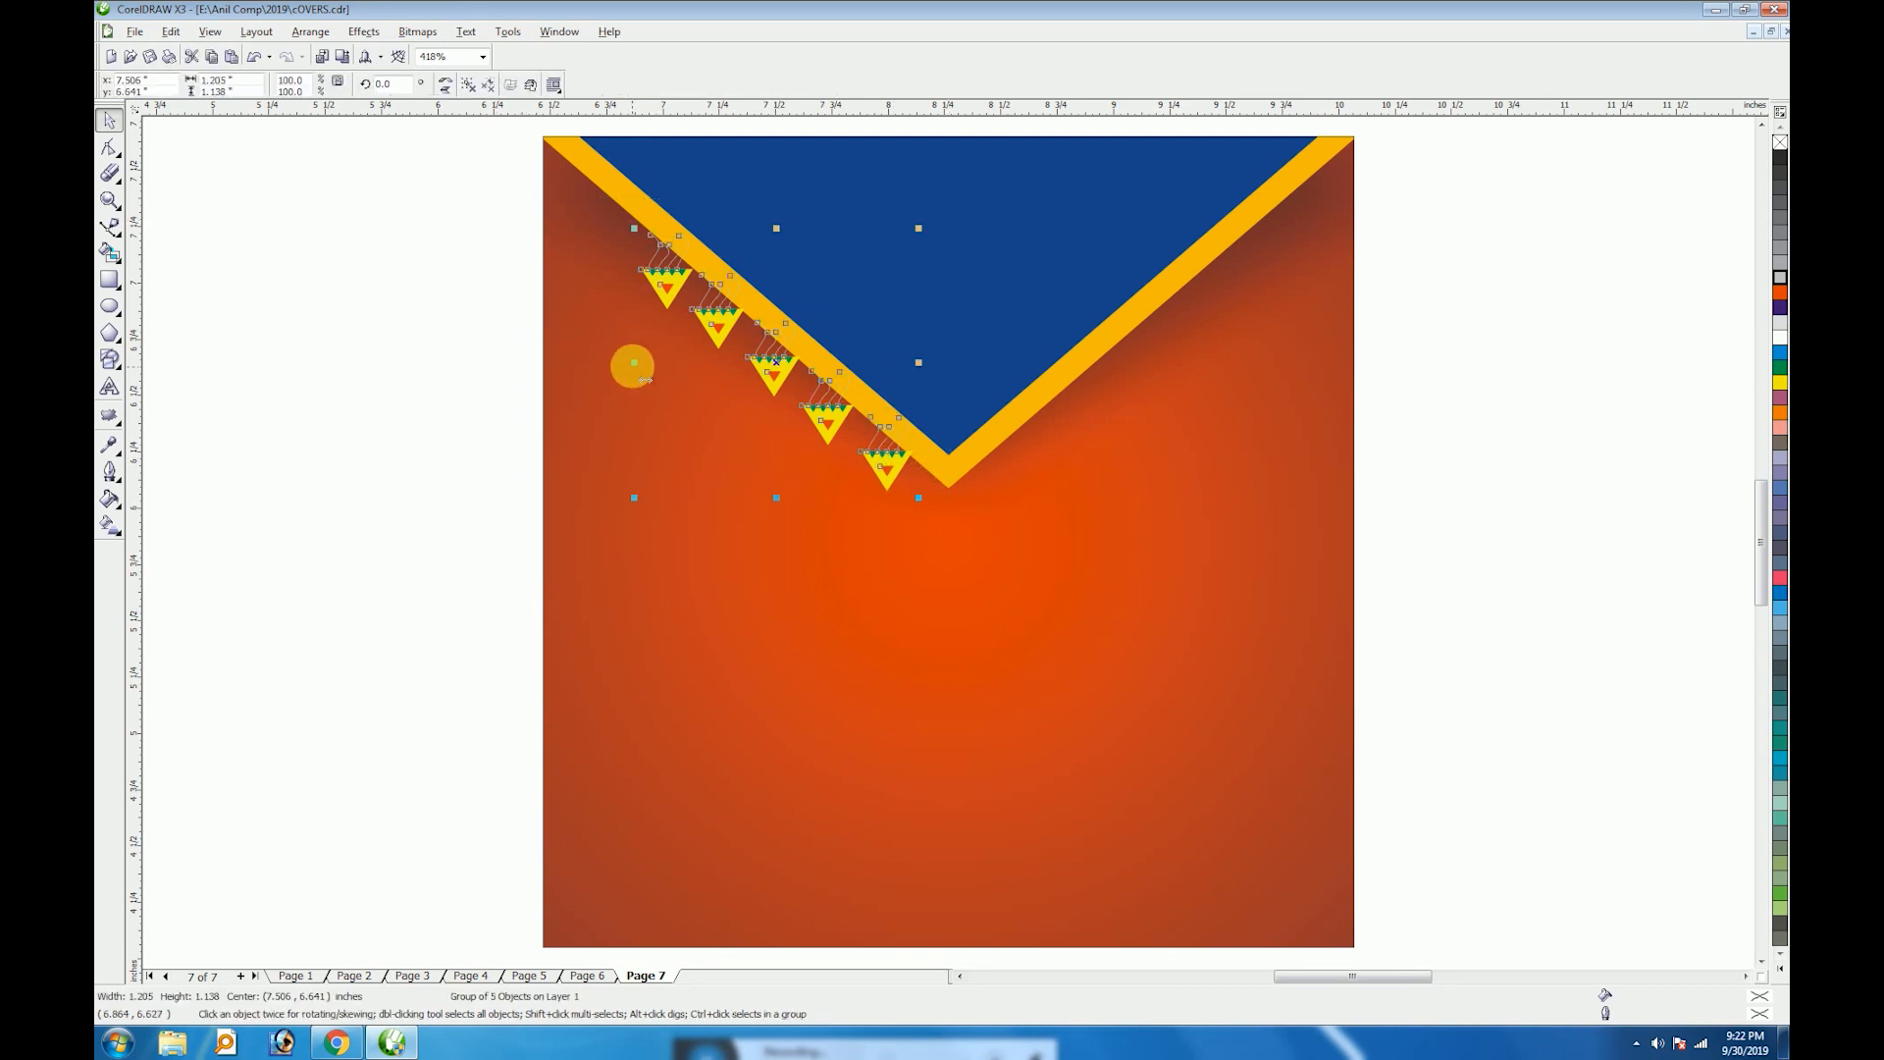
pyautogui.moveTo(638, 362); pyautogui.dragTo(1192, 338)
# Group both ornament rows and put them inside the square's PowerClip contents, centred on the flap
pyautogui.click(488, 210)
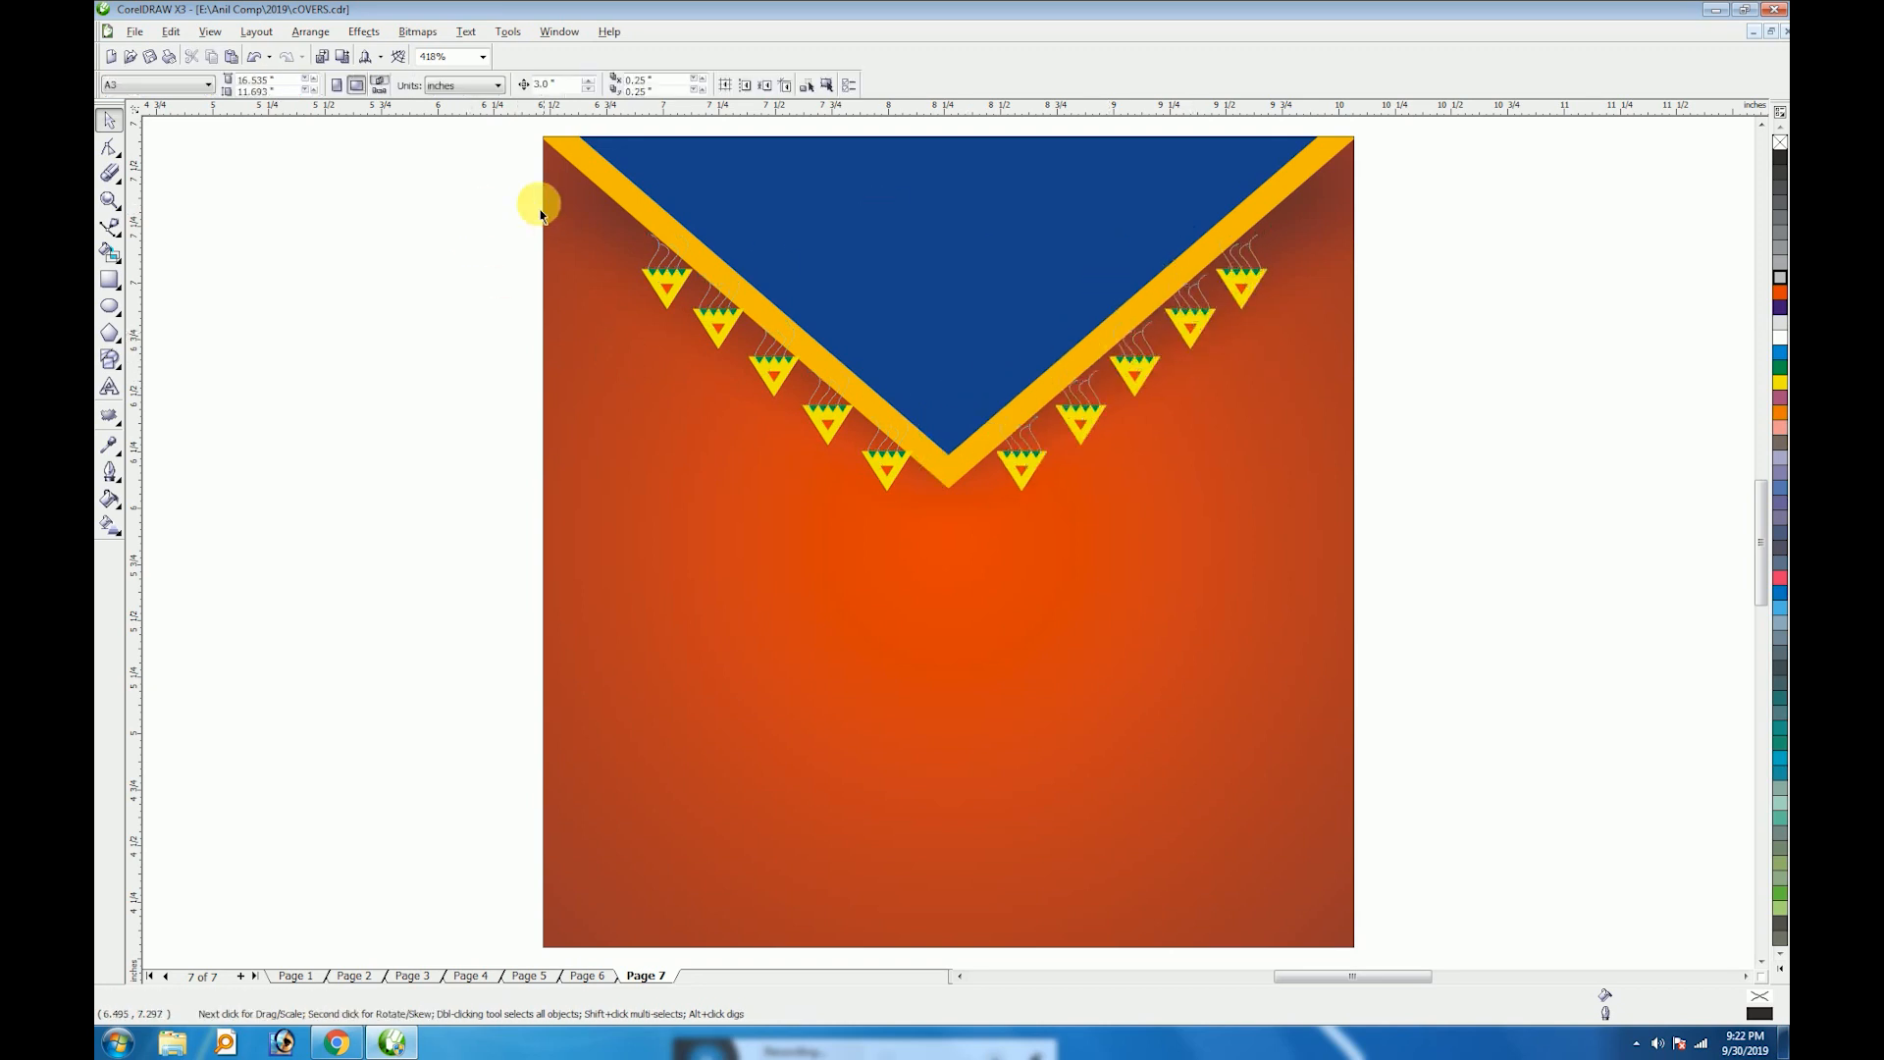
pyautogui.moveTo(1333, 595); pyautogui.dragTo(1339, 599)
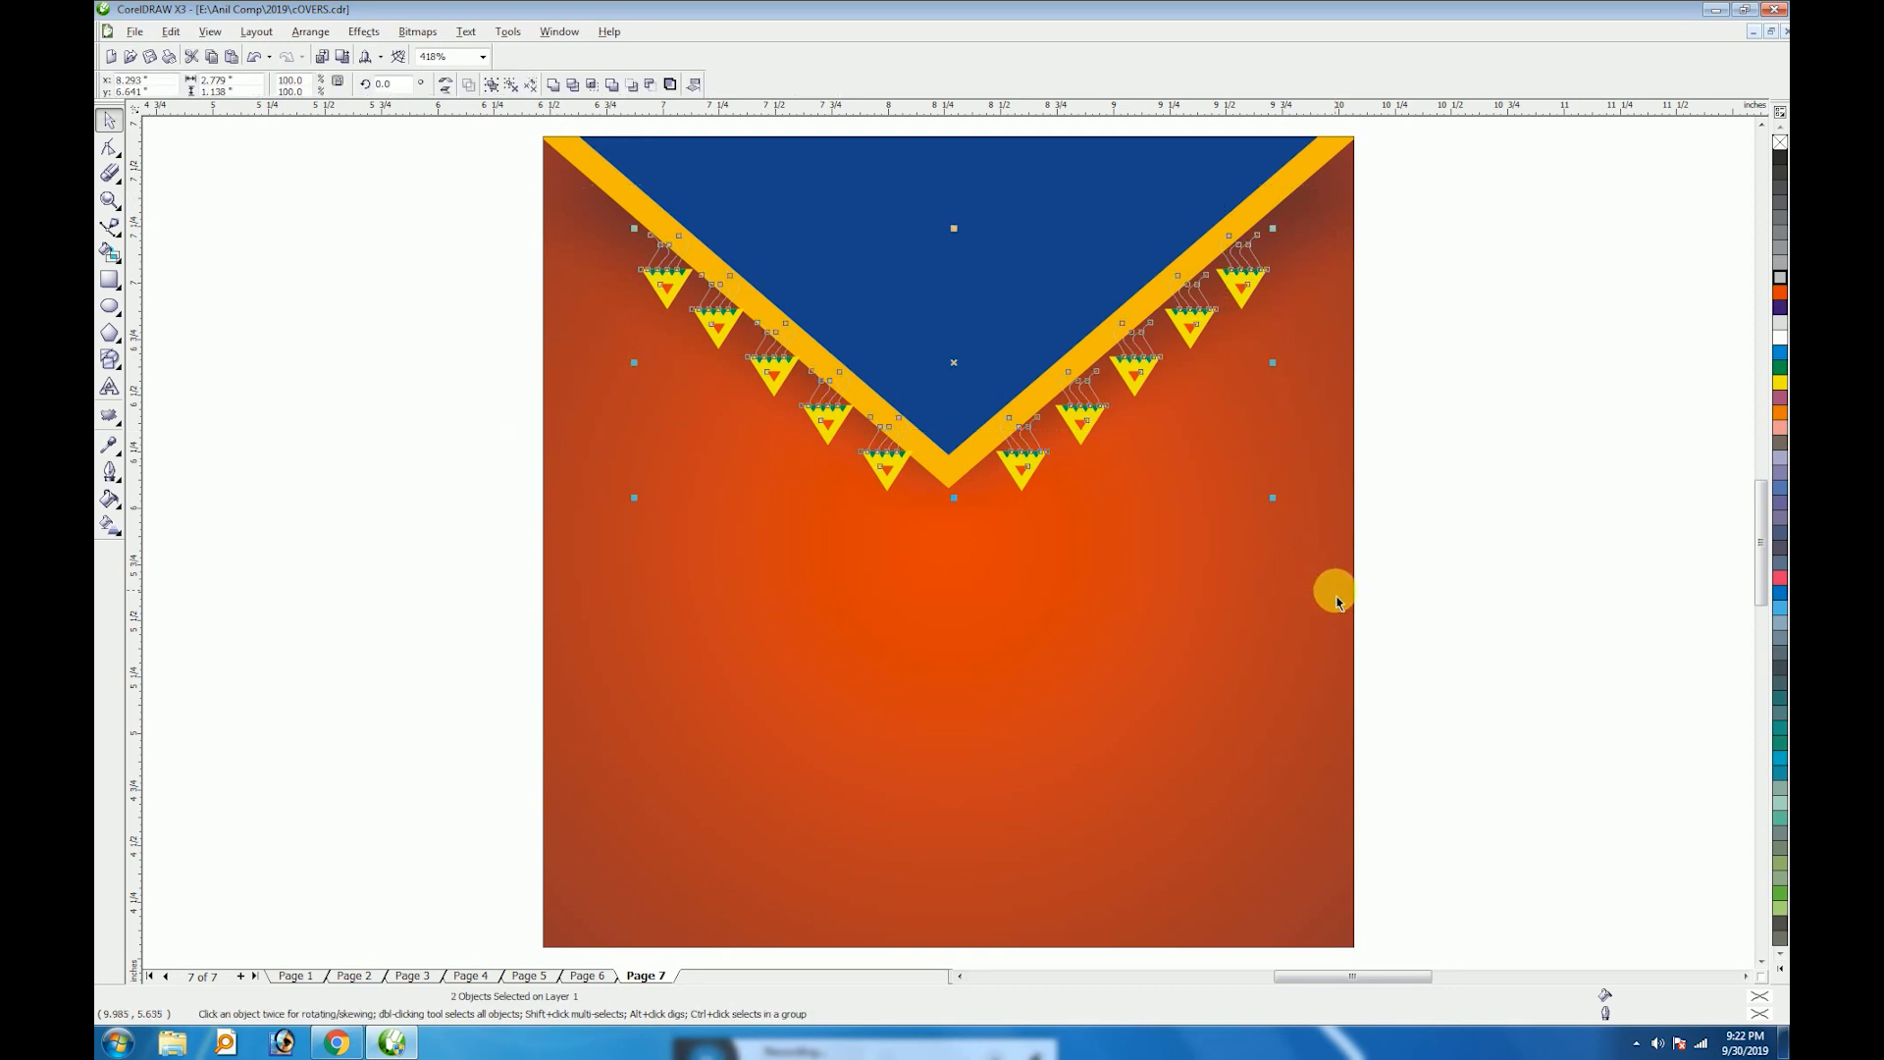
pyautogui.click(1229, 444)
pyautogui.rightClick(1230, 444)
pyautogui.click(1266, 453)
pyautogui.moveTo(1084, 614); pyautogui.dragTo(1101, 432)
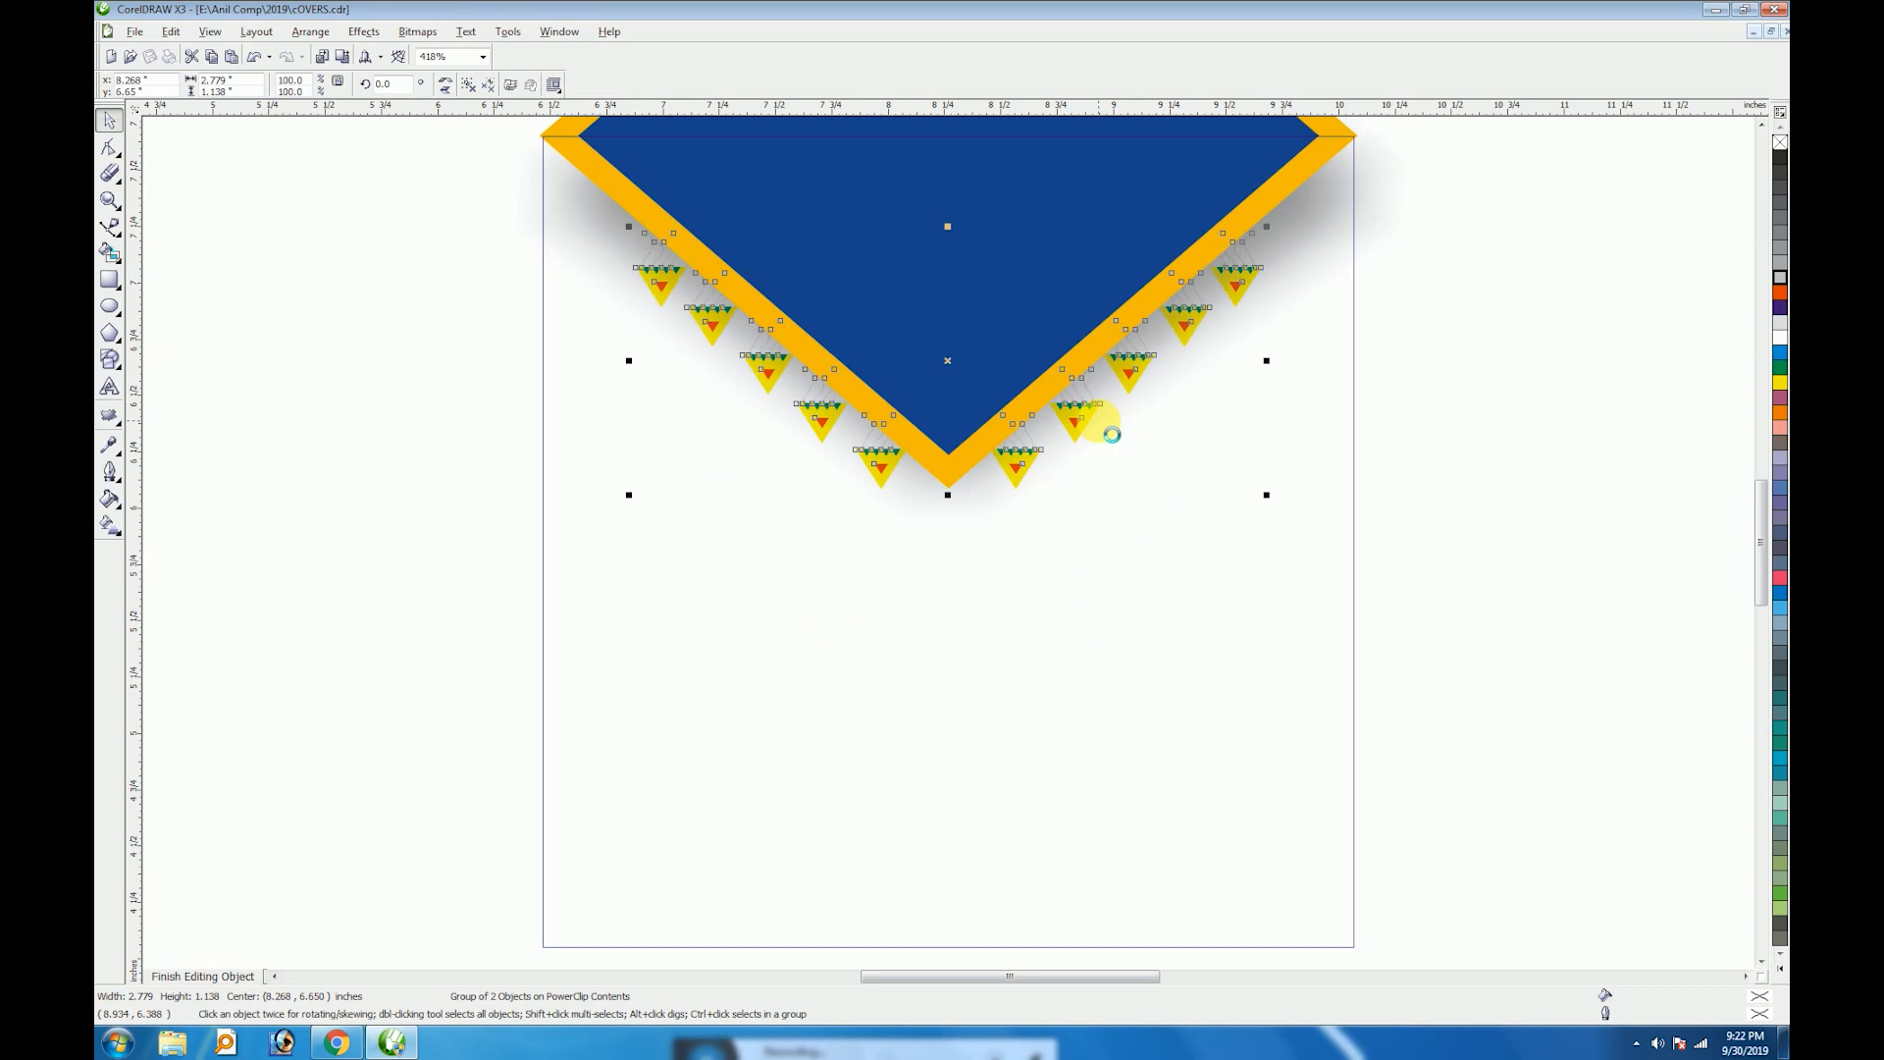
pyautogui.click(254, 976)
# Add the artistic text "Anil Computers" on the lower part of the square and convert it to uppercase
pyautogui.press('F8')
pyautogui.click(854, 823)
pyautogui.write('Anil Computers')
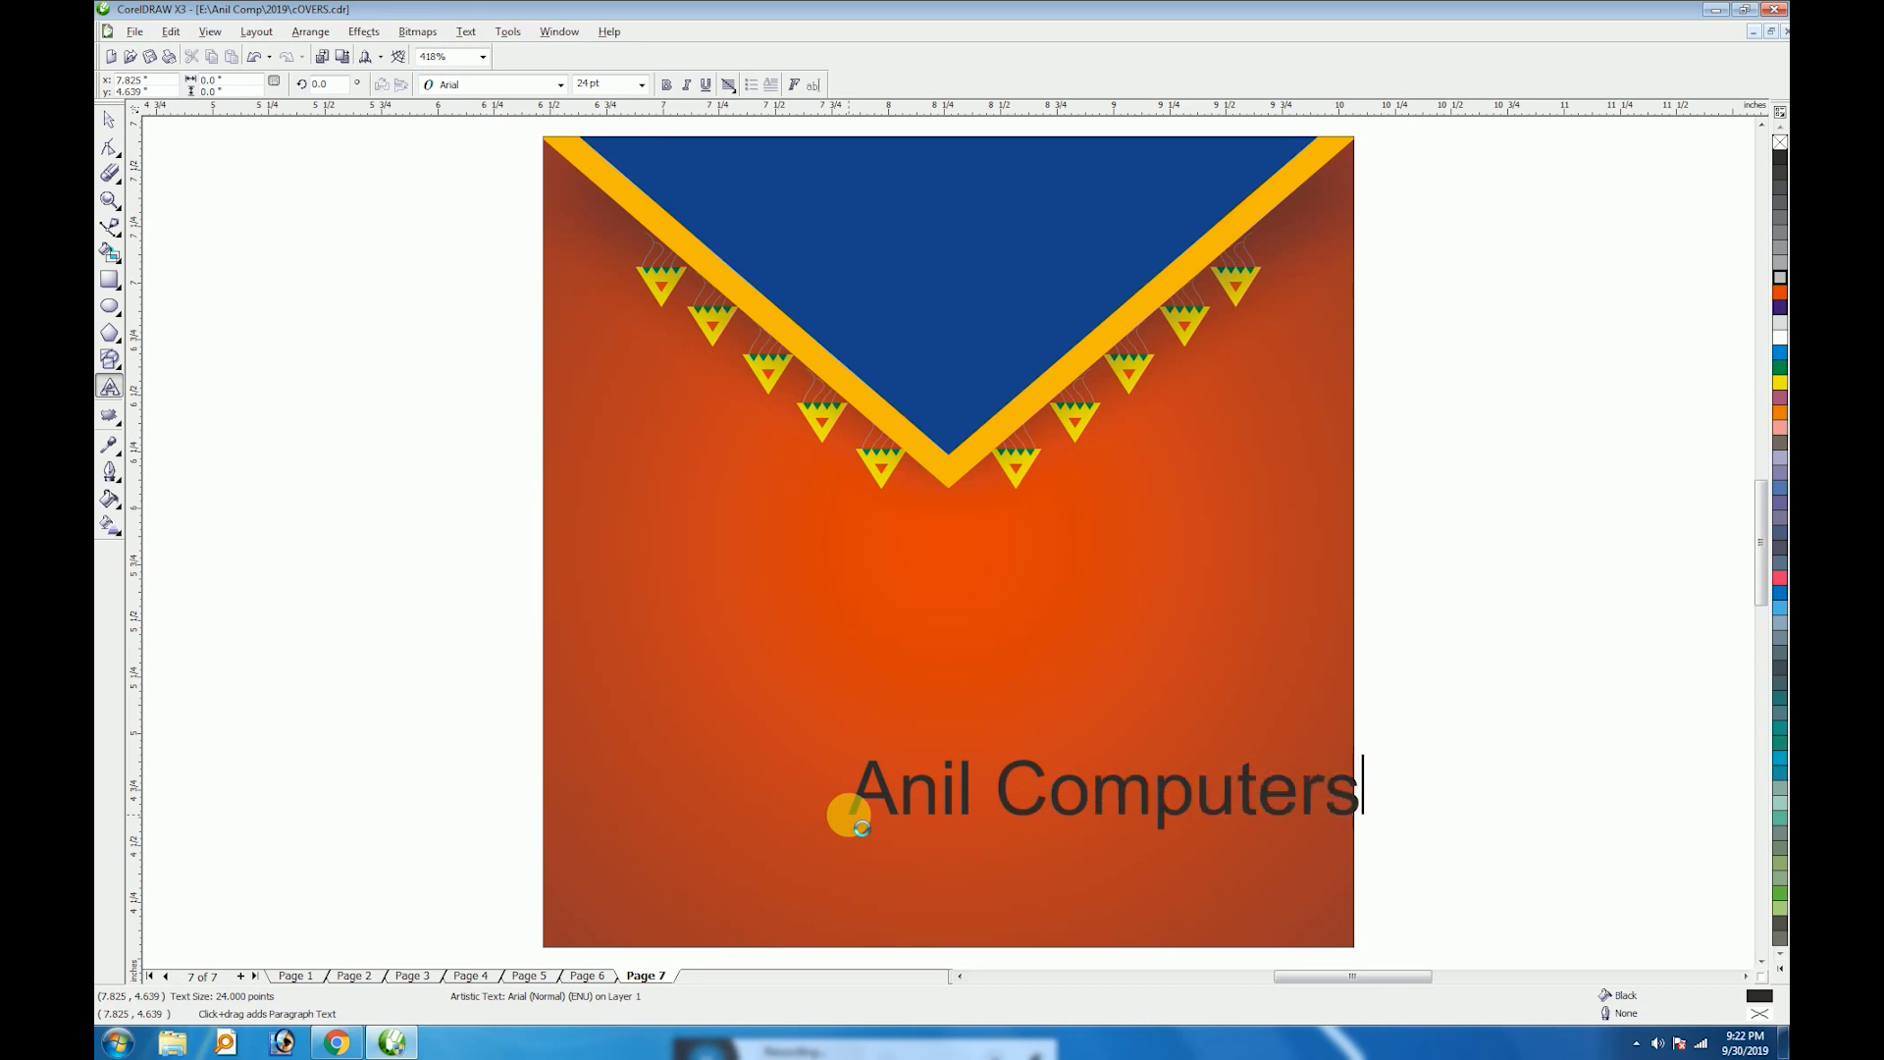
pyautogui.hotkey('ctrl', 'space')
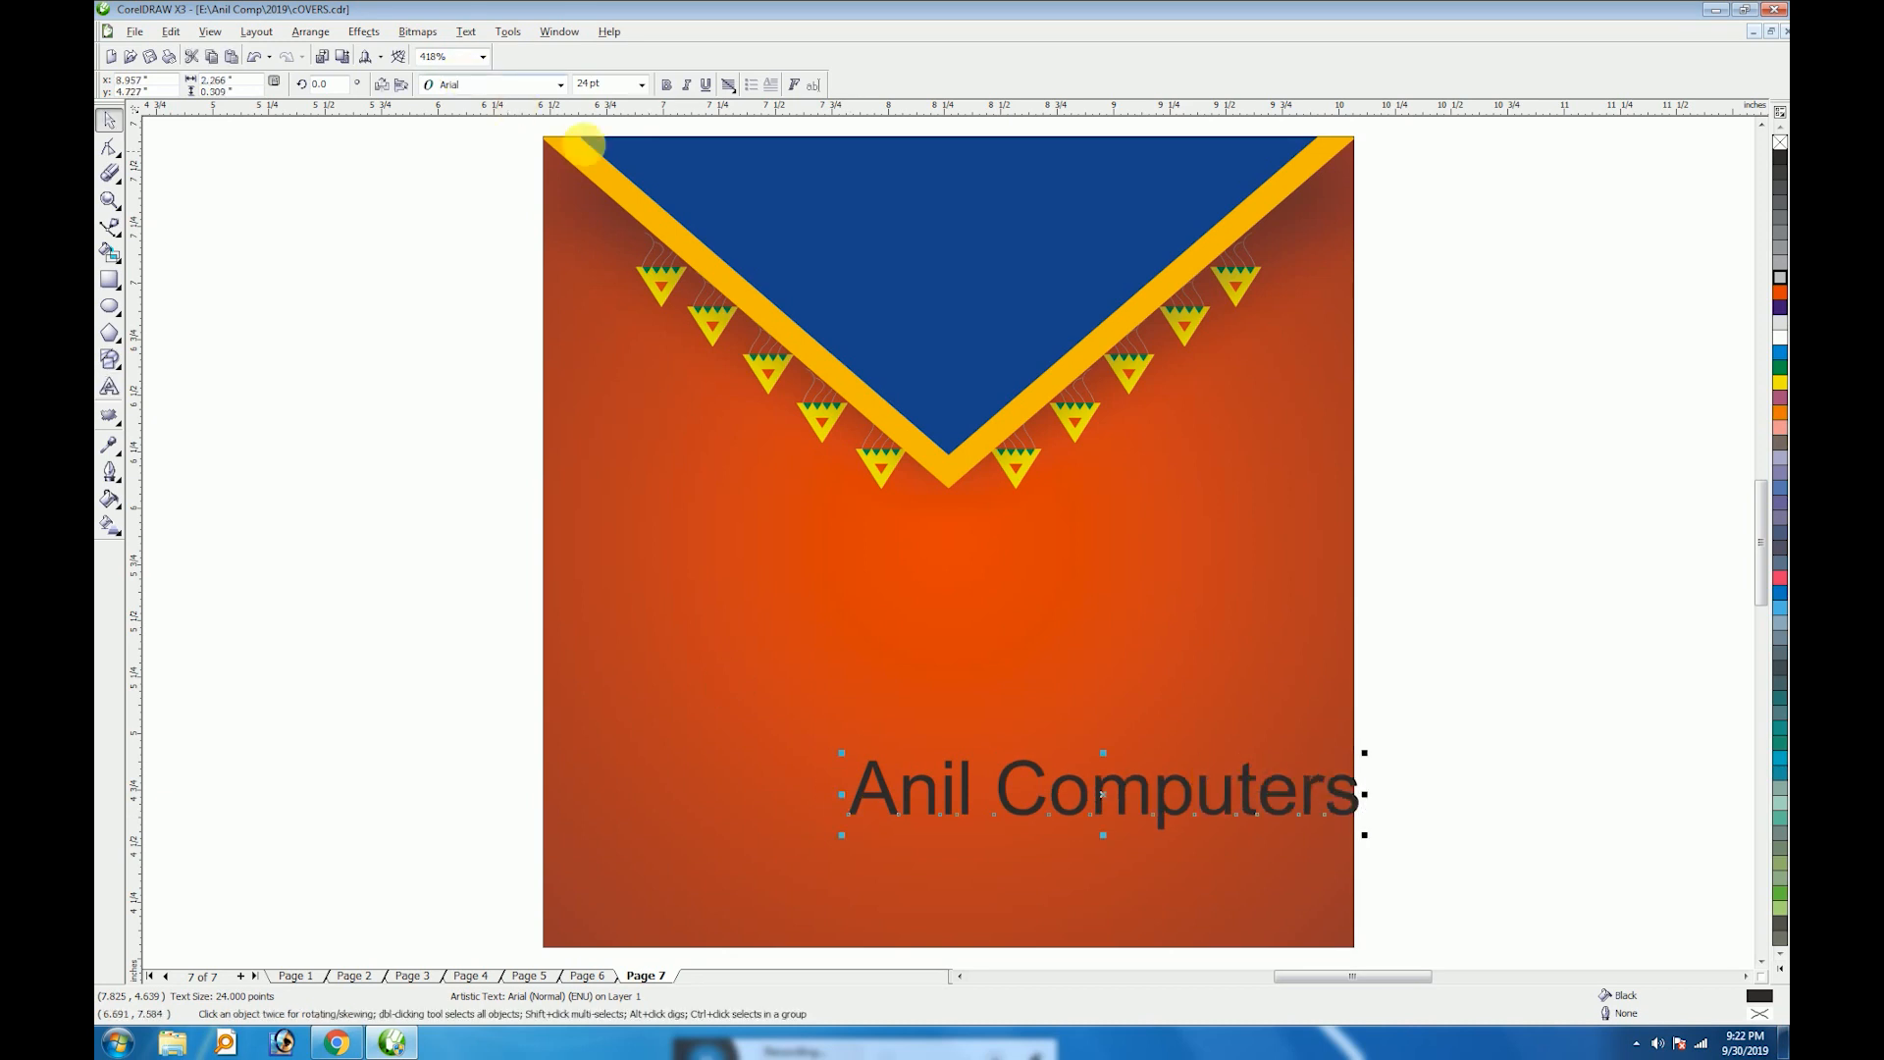
pyautogui.click(466, 31)
pyautogui.click(510, 362)
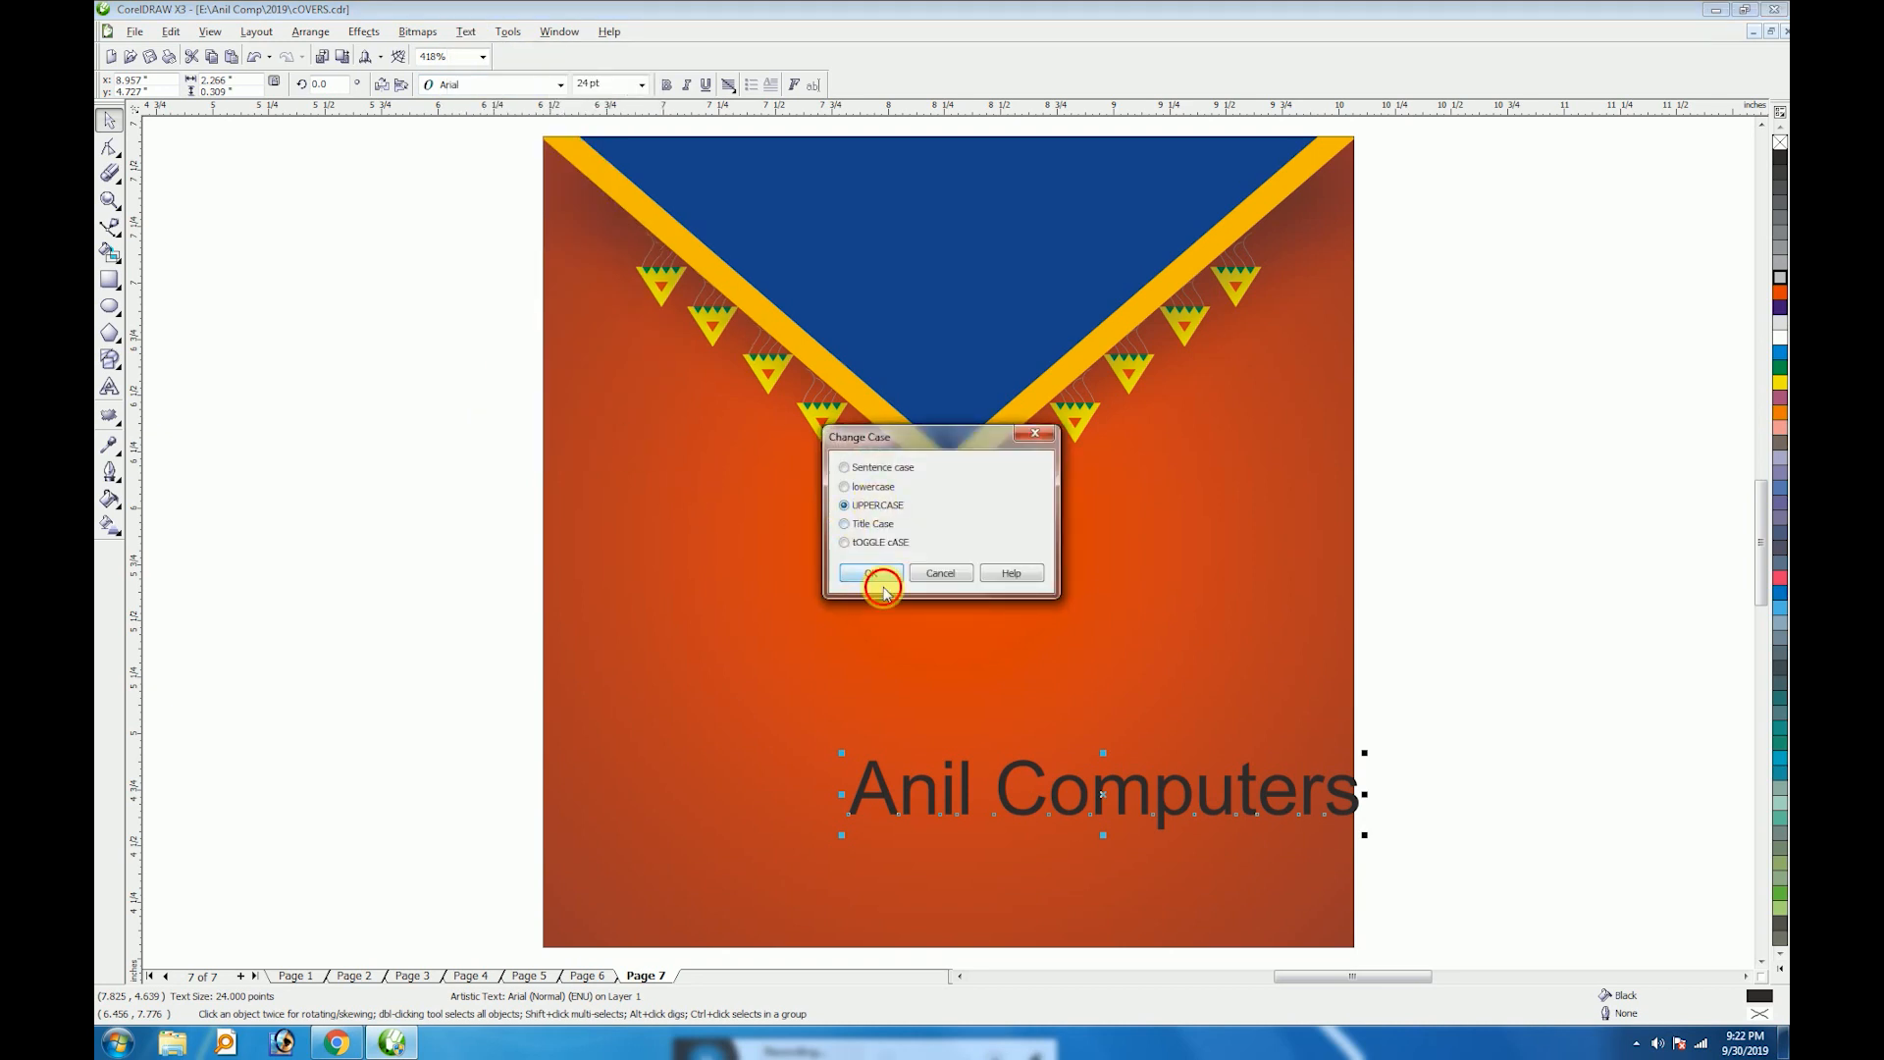
pyautogui.click(887, 578)
# Make the ANIL COMPUTERS text white and bold, and centre it on the square below the flap
pyautogui.click(1779, 338)
pyautogui.click(666, 84)
pyautogui.moveTo(1099, 822); pyautogui.dragTo(913, 642)
pyautogui.click(1455, 629)
# Import the dandiya-png-hd-navratri-png-image-464 picture from the Desktop onto the page
pyautogui.hotkey('ctrl', 'i')
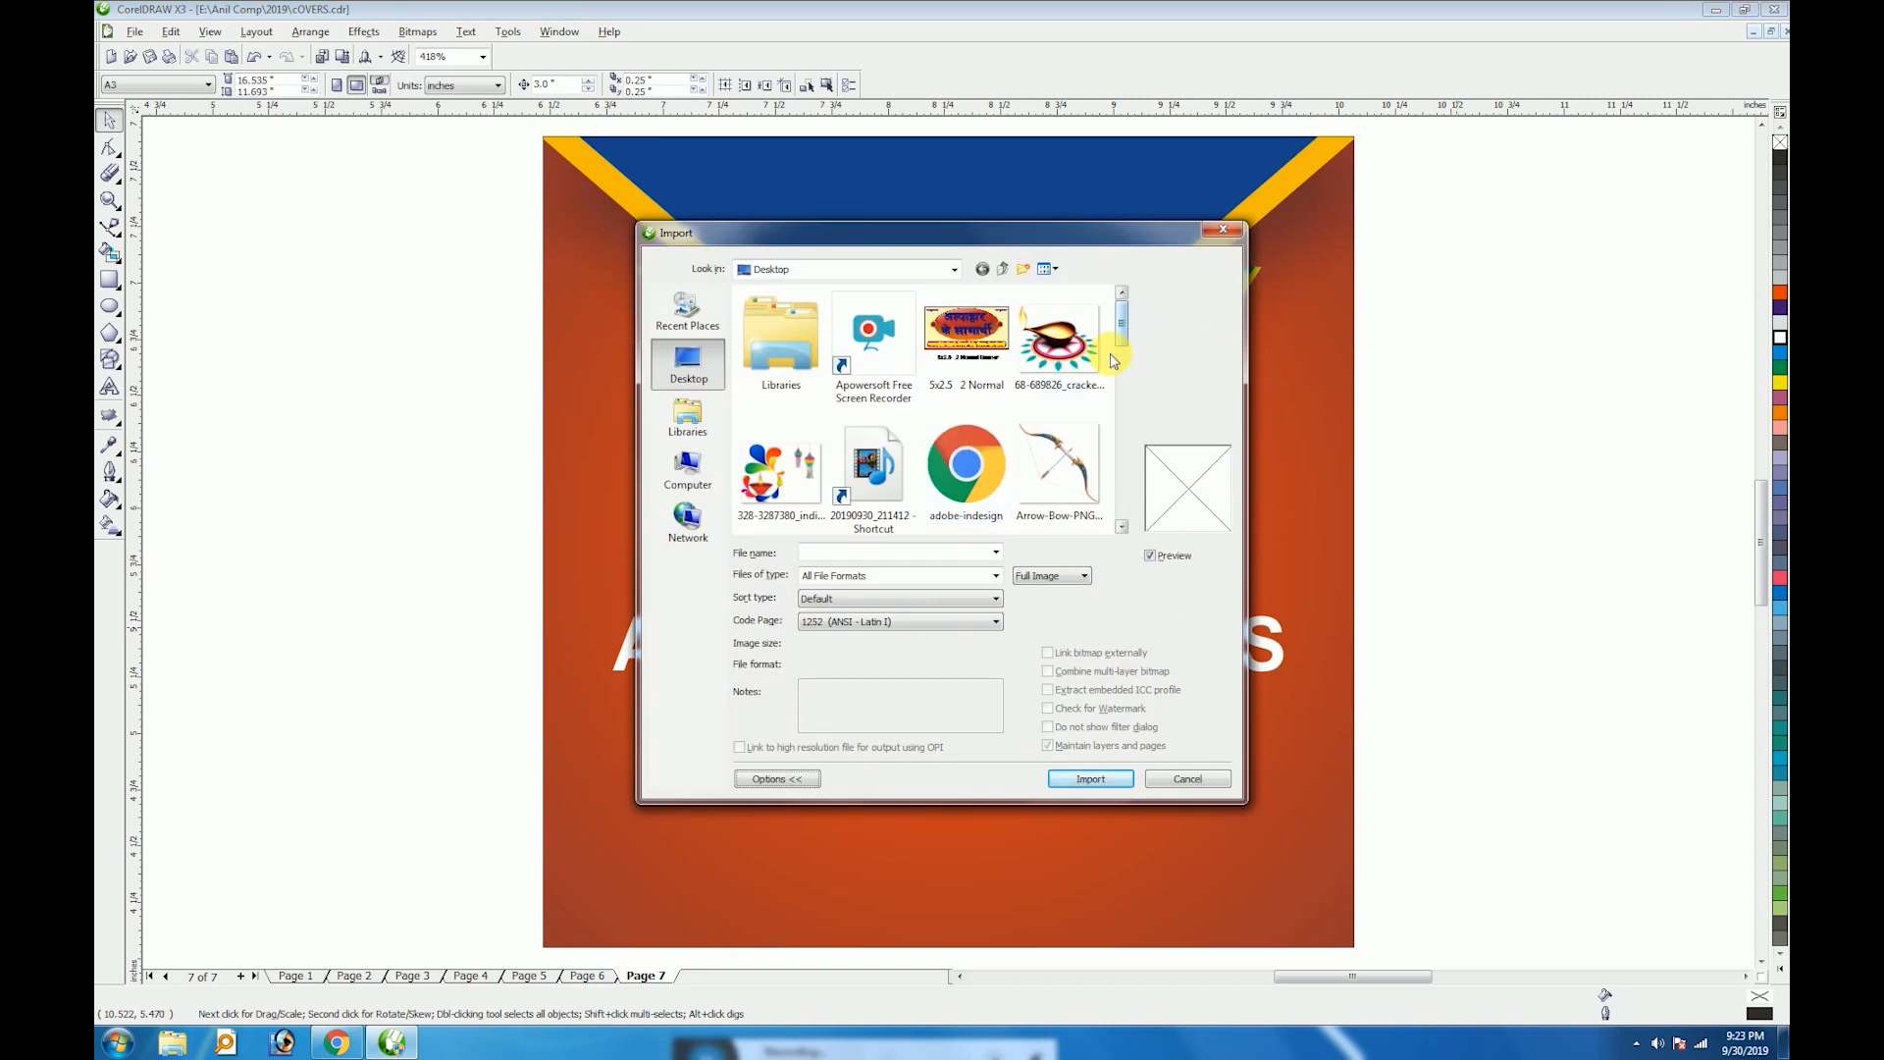
pyautogui.moveTo(1121, 333); pyautogui.dragTo(1122, 376)
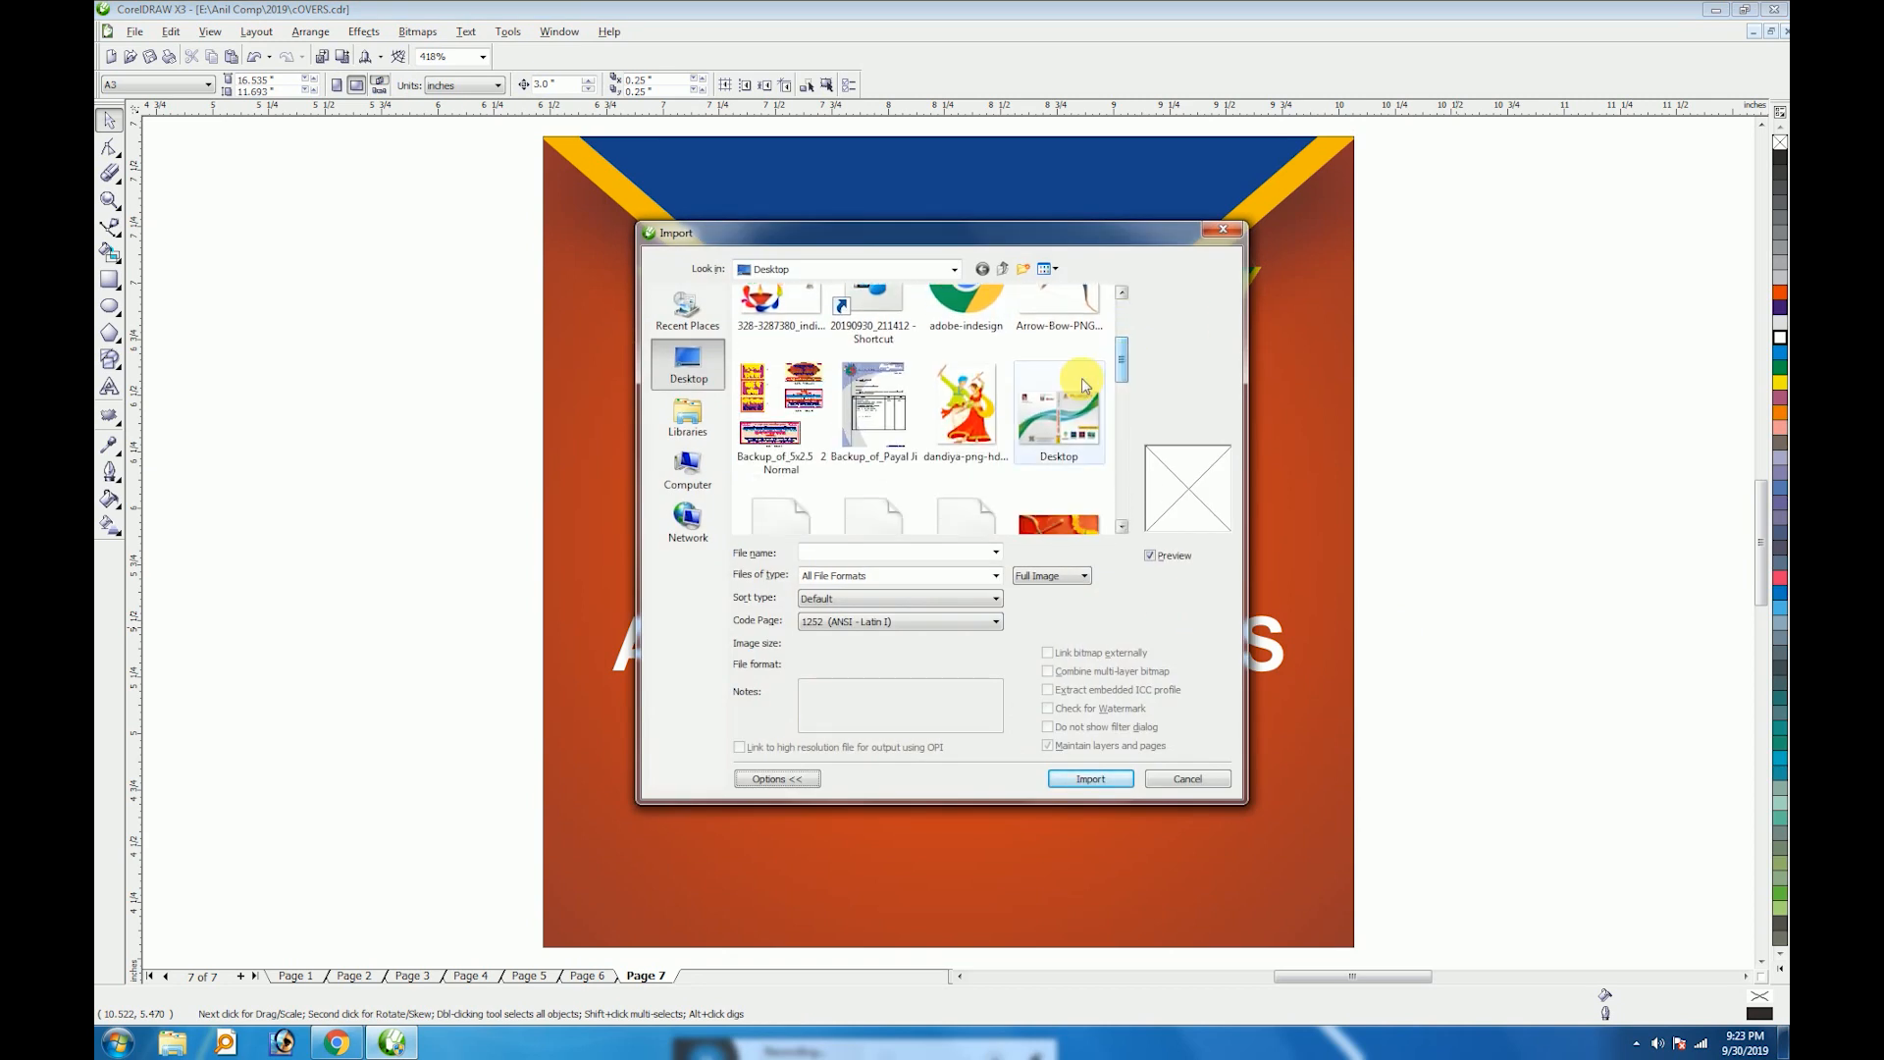
pyautogui.click(960, 424)
pyautogui.click(1090, 778)
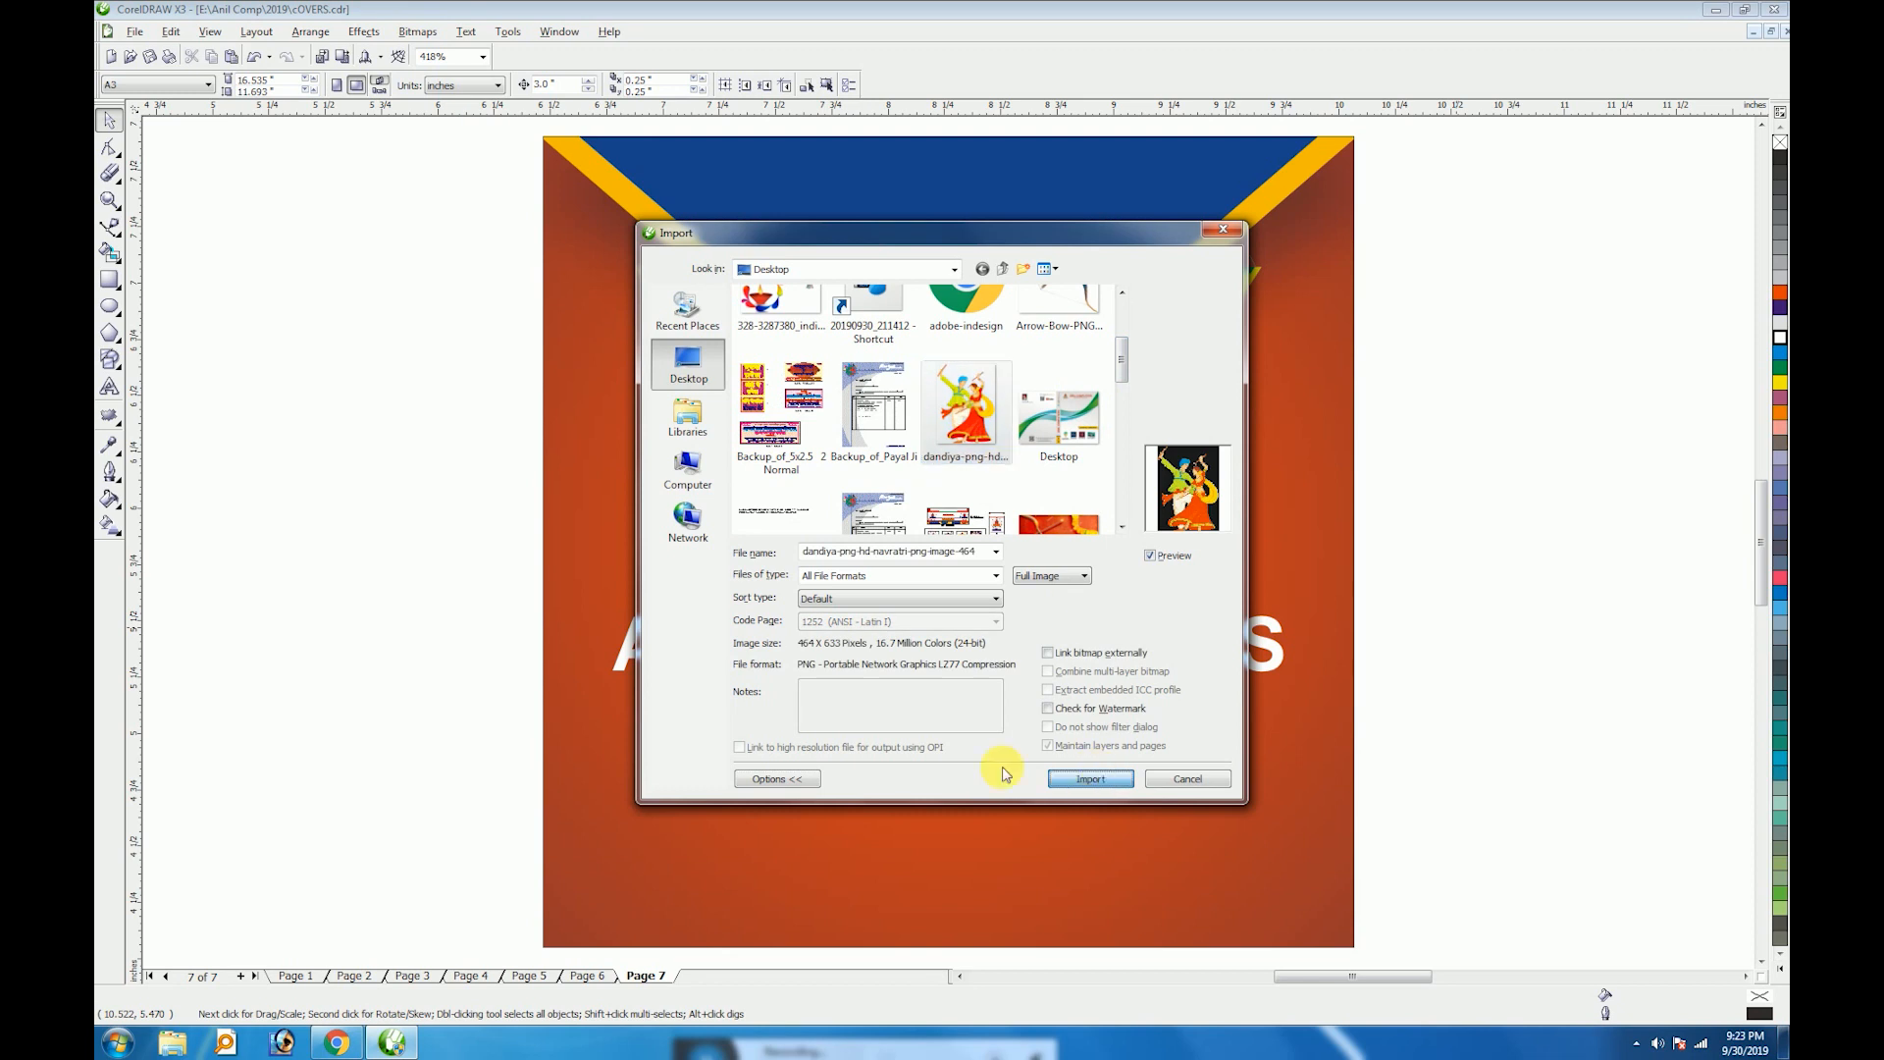
pyautogui.click(691, 757)
# Scale down the dandiya dancers picture and position it in the square's lower-left corner
pyautogui.scroll(-2, 884, 802)
pyautogui.moveTo(1203, 324); pyautogui.dragTo(1101, 599)
pyautogui.moveTo(970, 639); pyautogui.dragTo(759, 339)
pyautogui.moveTo(659, 272); pyautogui.dragTo(1010, 467)
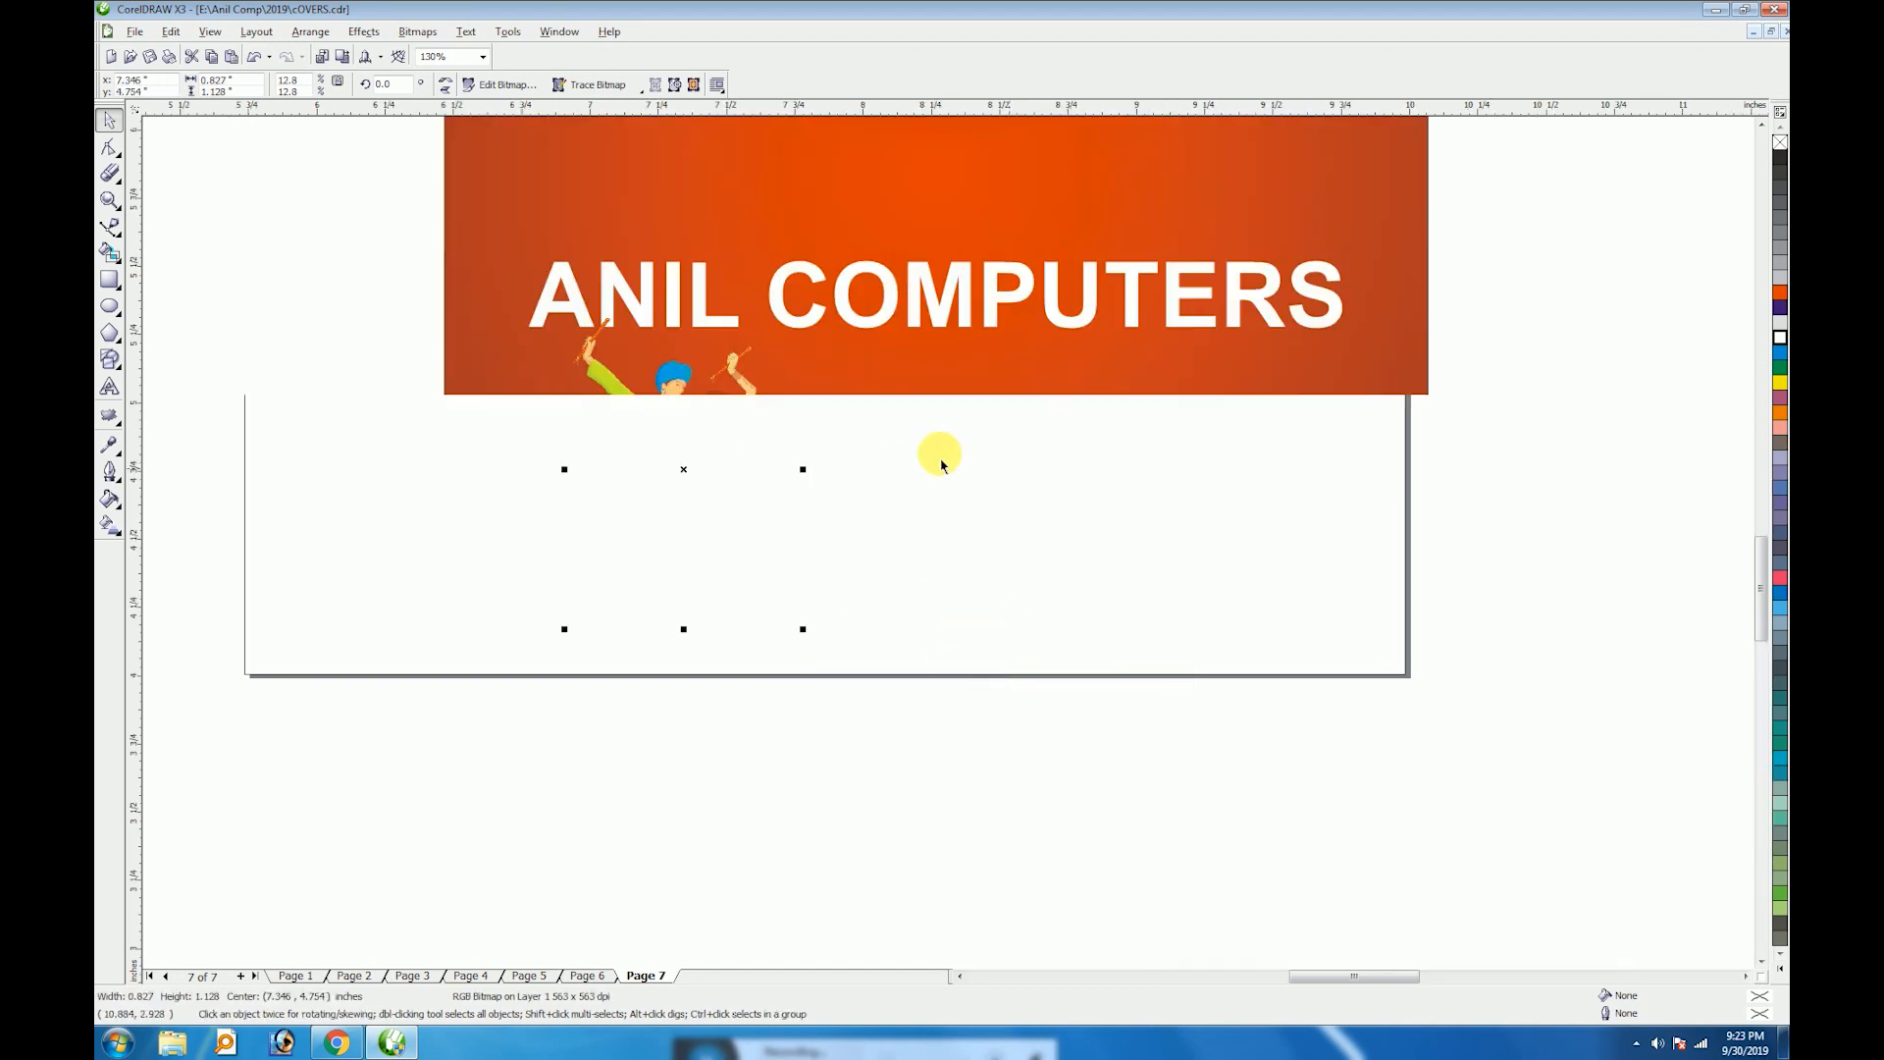
pyautogui.moveTo(803, 310); pyautogui.dragTo(920, 169)
pyautogui.hotkey('shift', 'F4')
pyautogui.moveTo(761, 444); pyautogui.dragTo(1035, 732)
pyautogui.moveTo(927, 638); pyautogui.dragTo(871, 638)
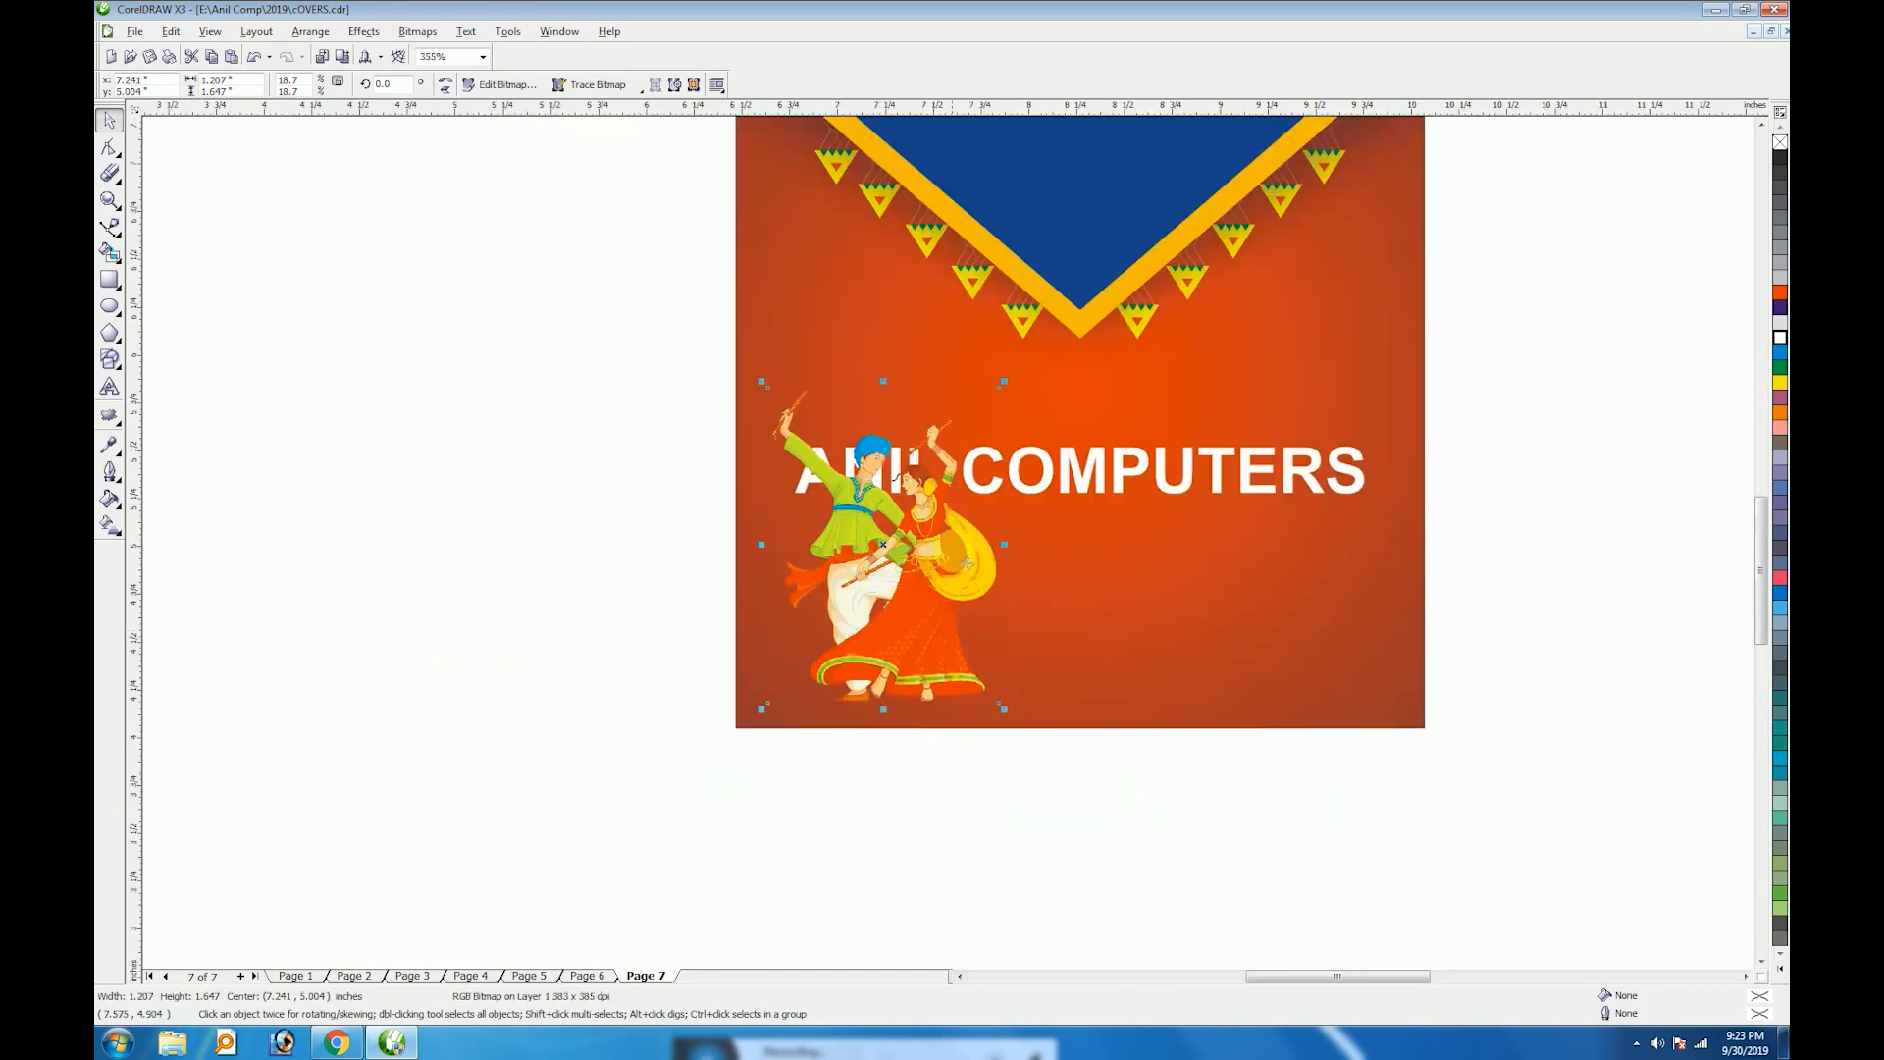
pyautogui.moveTo(1004, 382); pyautogui.dragTo(1017, 364)
# Shrink the ANIL COMPUTERS text to about 15 pt beside the dancers and fill it with yellow
pyautogui.click(1079, 486)
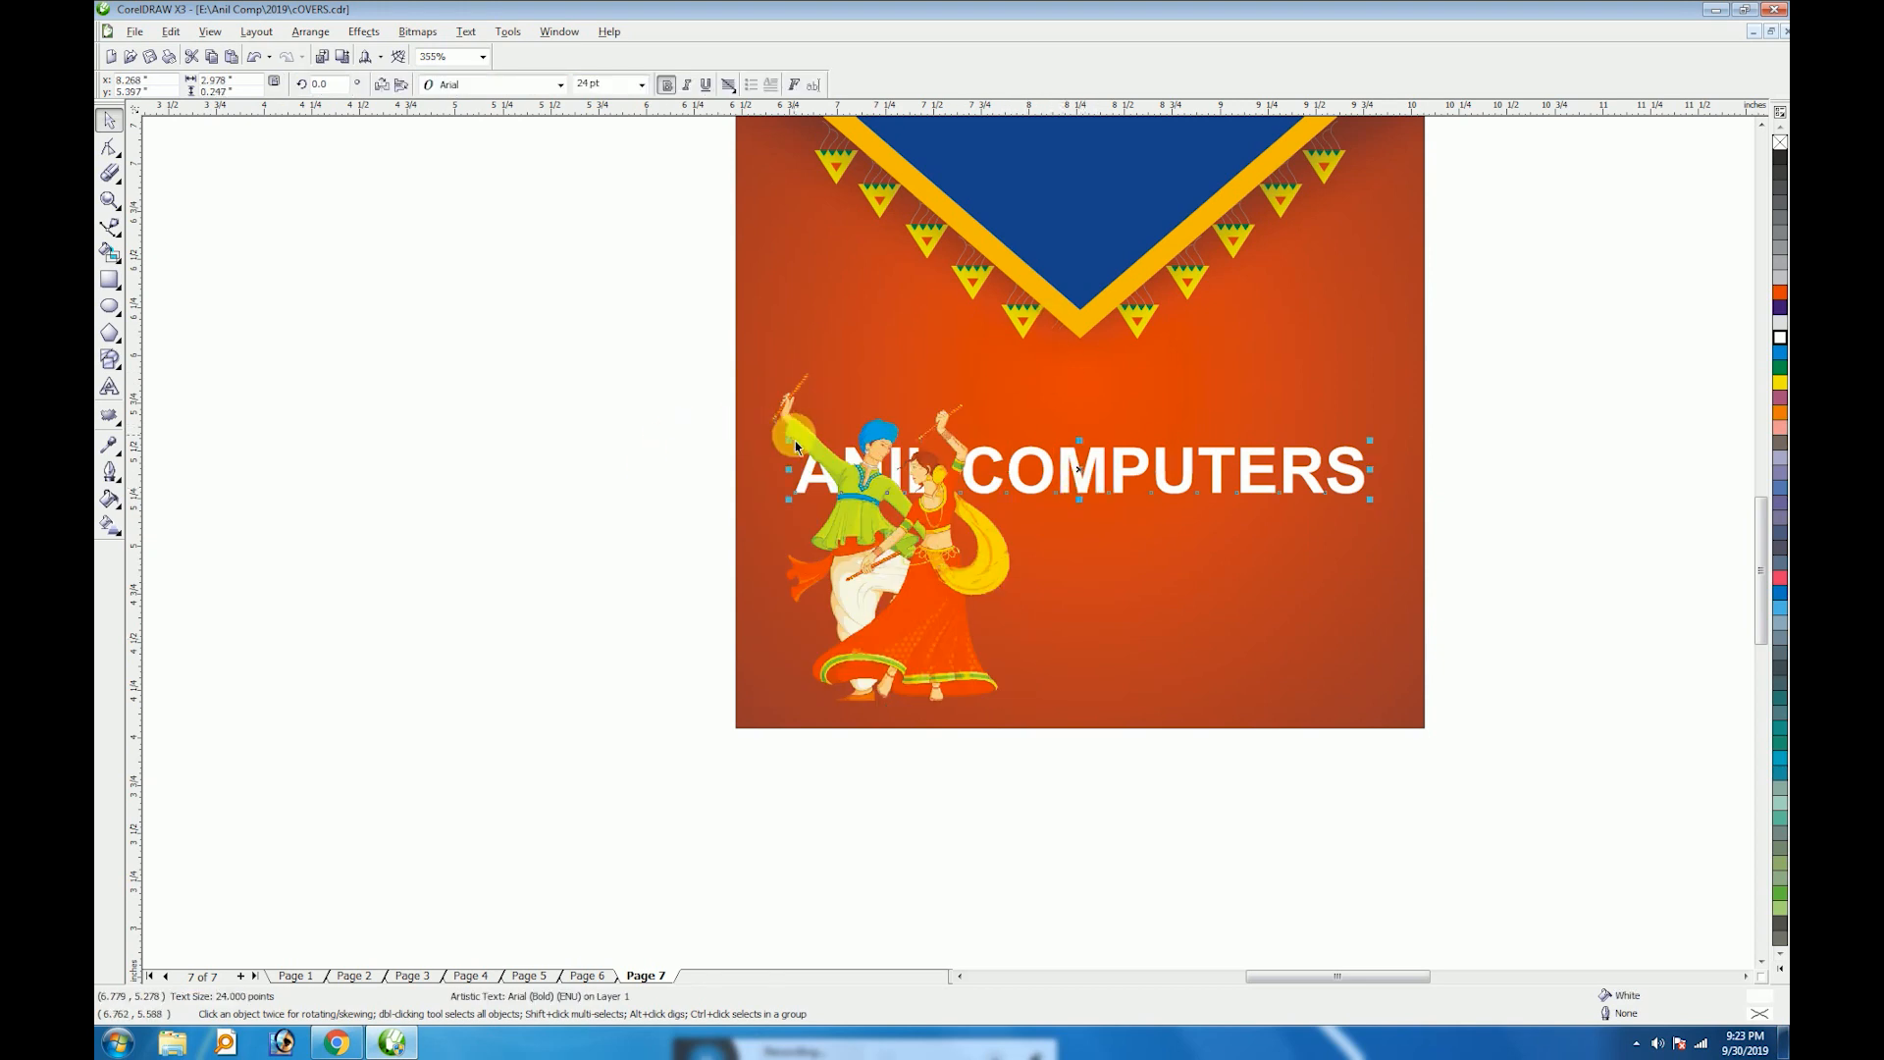
pyautogui.moveTo(788, 442); pyautogui.dragTo(995, 583)
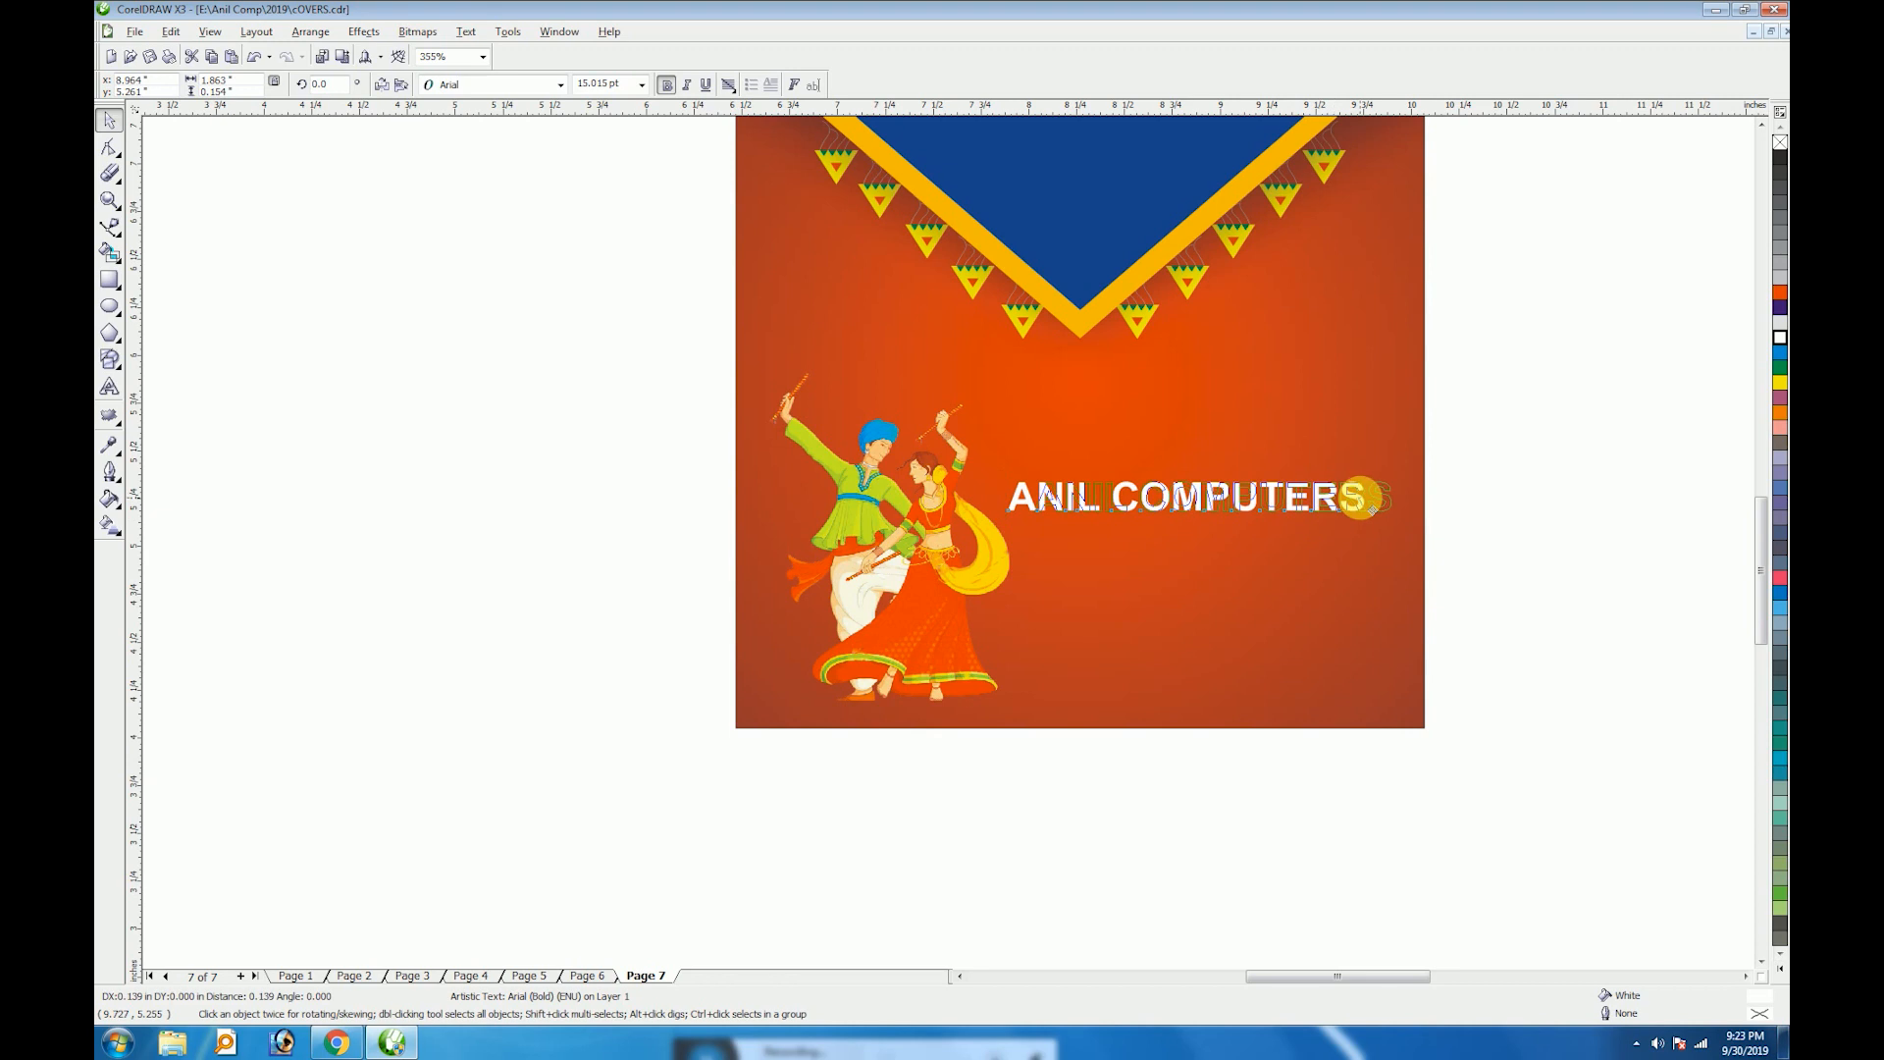
pyautogui.moveTo(1345, 505); pyautogui.dragTo(1366, 509)
pyautogui.click(1565, 555)
# Add the letter R on the empty area to the right of the square and convert it to curves
pyautogui.press('F8')
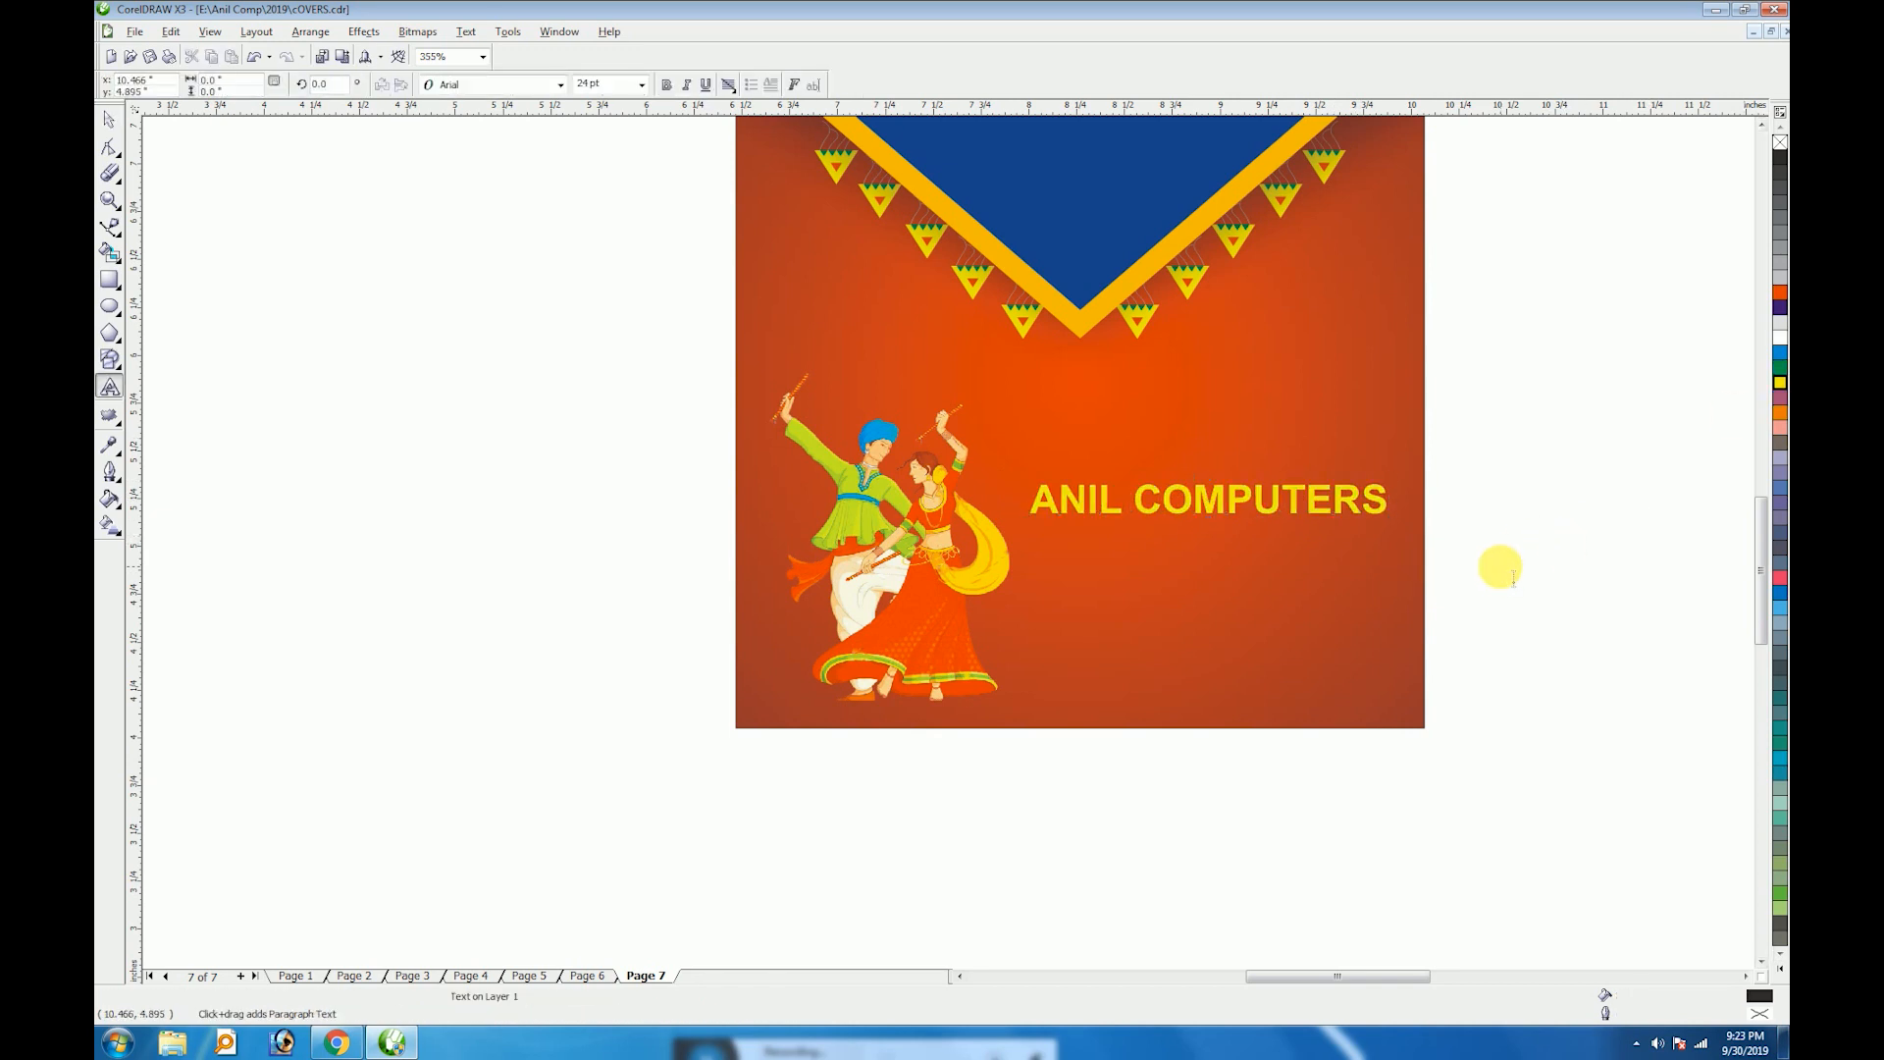
pyautogui.write('R')
pyautogui.hotkey('ctrl', 'space')
pyautogui.hotkey('ctrl', 'q')
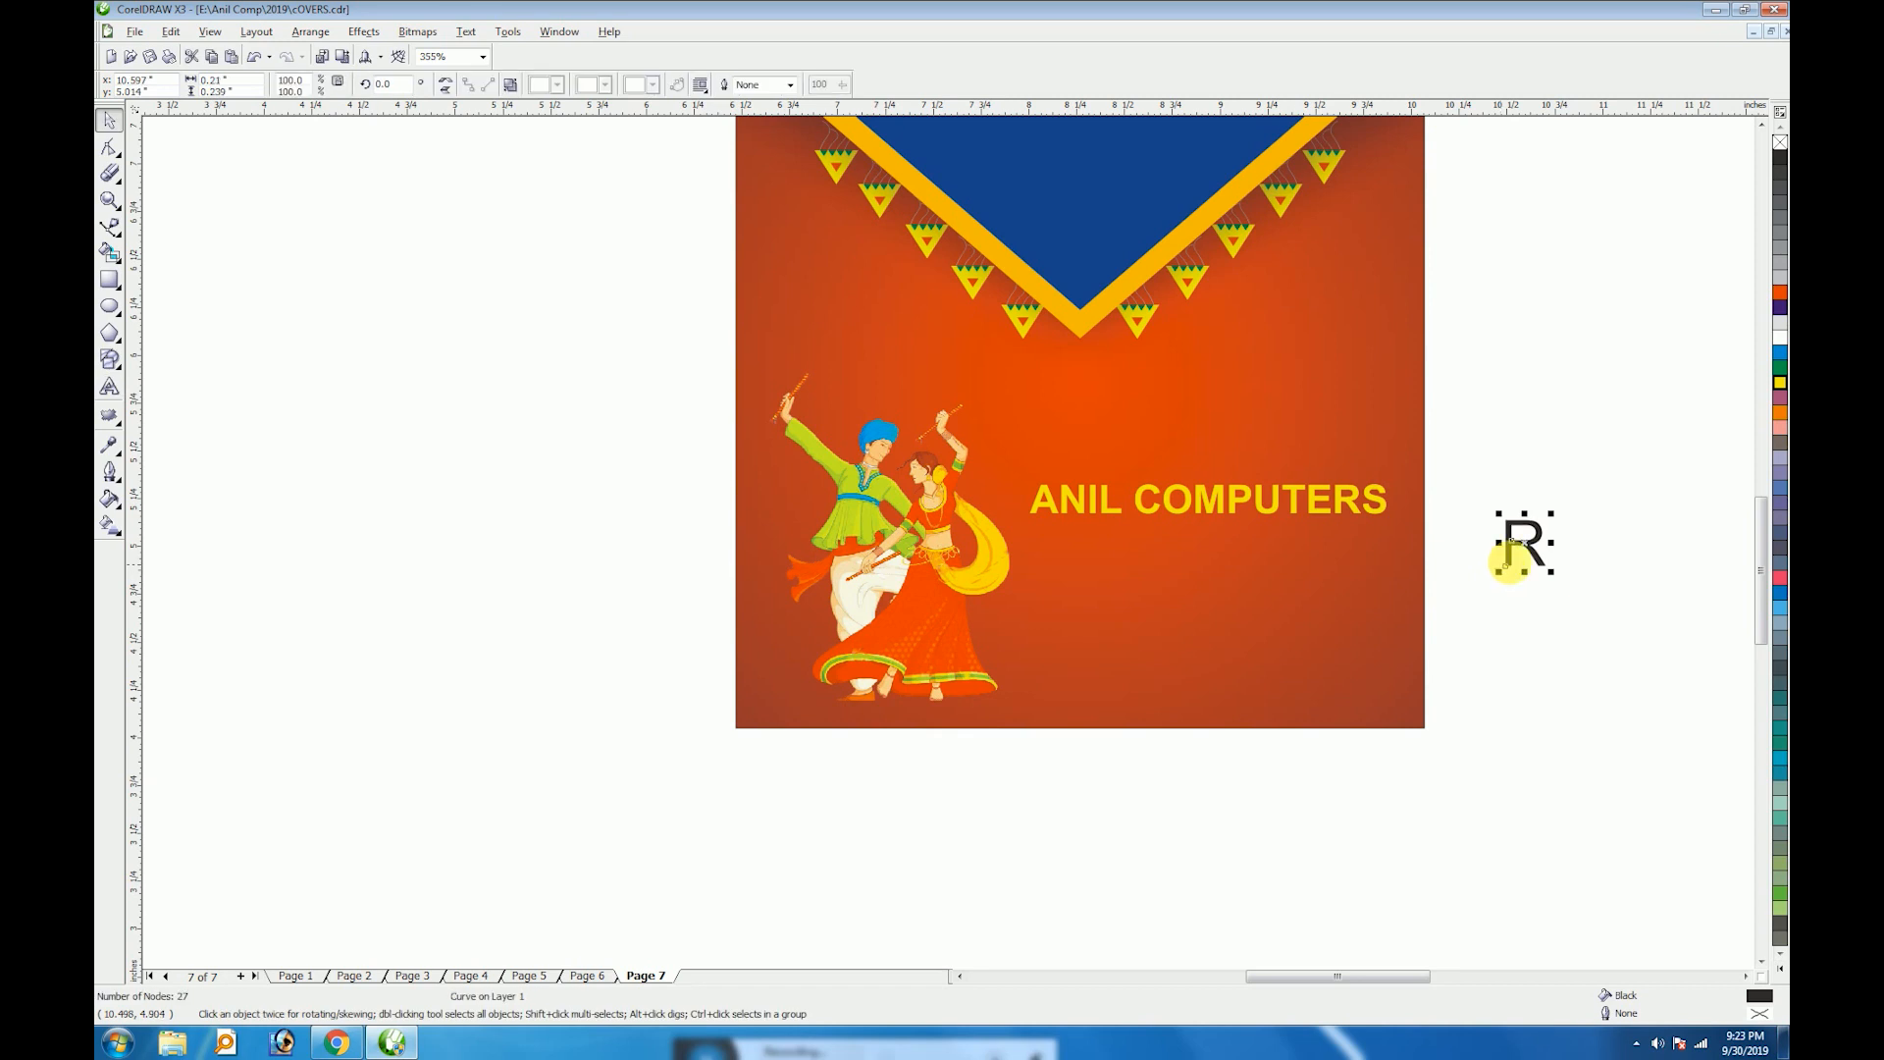
# Draw a circle around the letter R and set its outline width to 1.0 pt
pyautogui.hotkey('shift', 'F2')
pyautogui.click(115, 278)
pyautogui.click(110, 305)
pyautogui.moveTo(638, 223)
pyautogui.mouseDown()
pyautogui.moveTo(752, 382)
pyautogui.moveTo(1001, 635)
pyautogui.moveTo(1075, 739)
pyautogui.mouseUp()
pyautogui.press('space')
pyautogui.click(745, 85)
pyautogui.click(708, 135)
# Centre the circle and the letter R on each other both ways and group them as a registered symbol
pyautogui.keyDown('shift'); pyautogui.click(972, 337); pyautogui.keyUp('shift')
pyautogui.press('c')
pyautogui.press('e')
pyautogui.hotkey('ctrl', 'g')
# Shrink the registered symbol to about 0.06 inches and place it just above the end of the ANIL COMPUTERS text
pyautogui.moveTo(1137, 196); pyautogui.dragTo(968, 484)
pyautogui.scroll(-2, 950, 567)
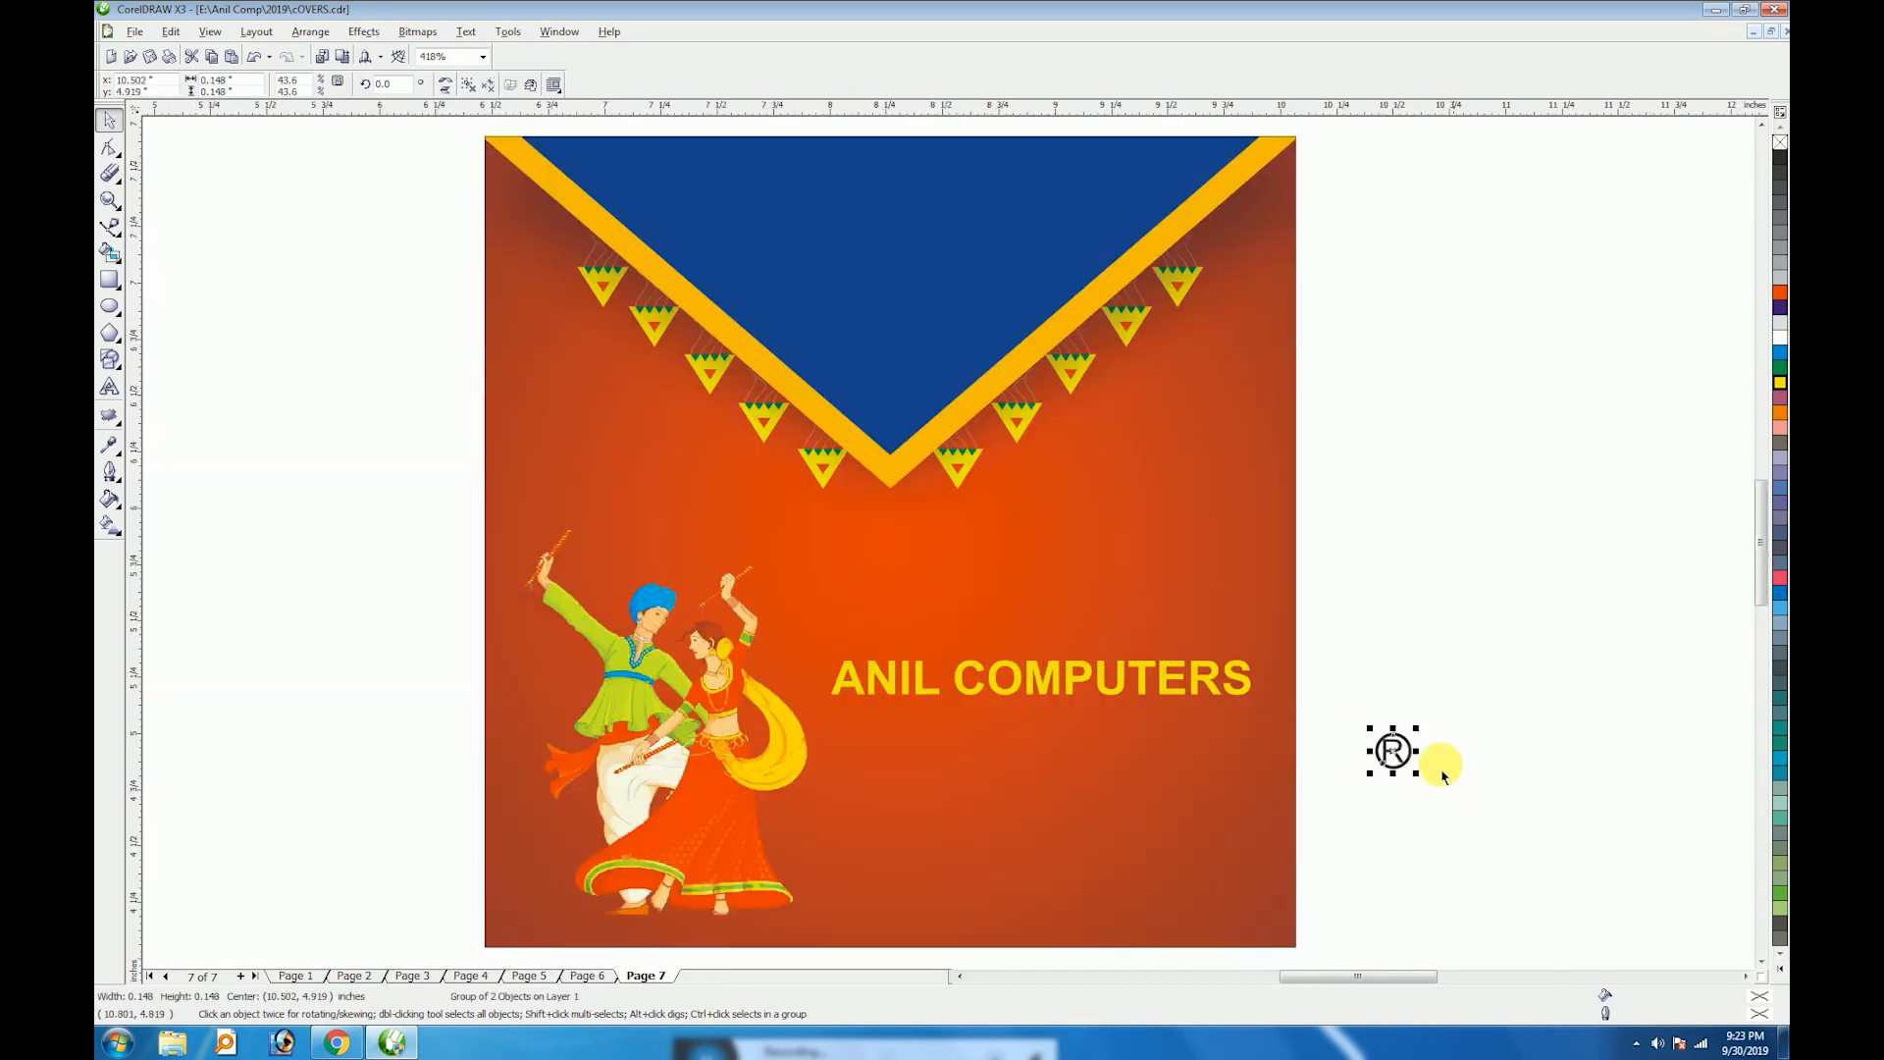
pyautogui.moveTo(1398, 748); pyautogui.dragTo(1276, 667)
pyautogui.scroll(3, 1275, 668)
pyautogui.moveTo(1507, 453); pyautogui.dragTo(1261, 623)
pyautogui.click(1456, 602)
# Set the outline width of the registered symbol's circle to 0.3 pt
pyautogui.keyDown('ctrl'); pyautogui.click(1263, 585); pyautogui.keyUp('ctrl')
pyautogui.press('F12')
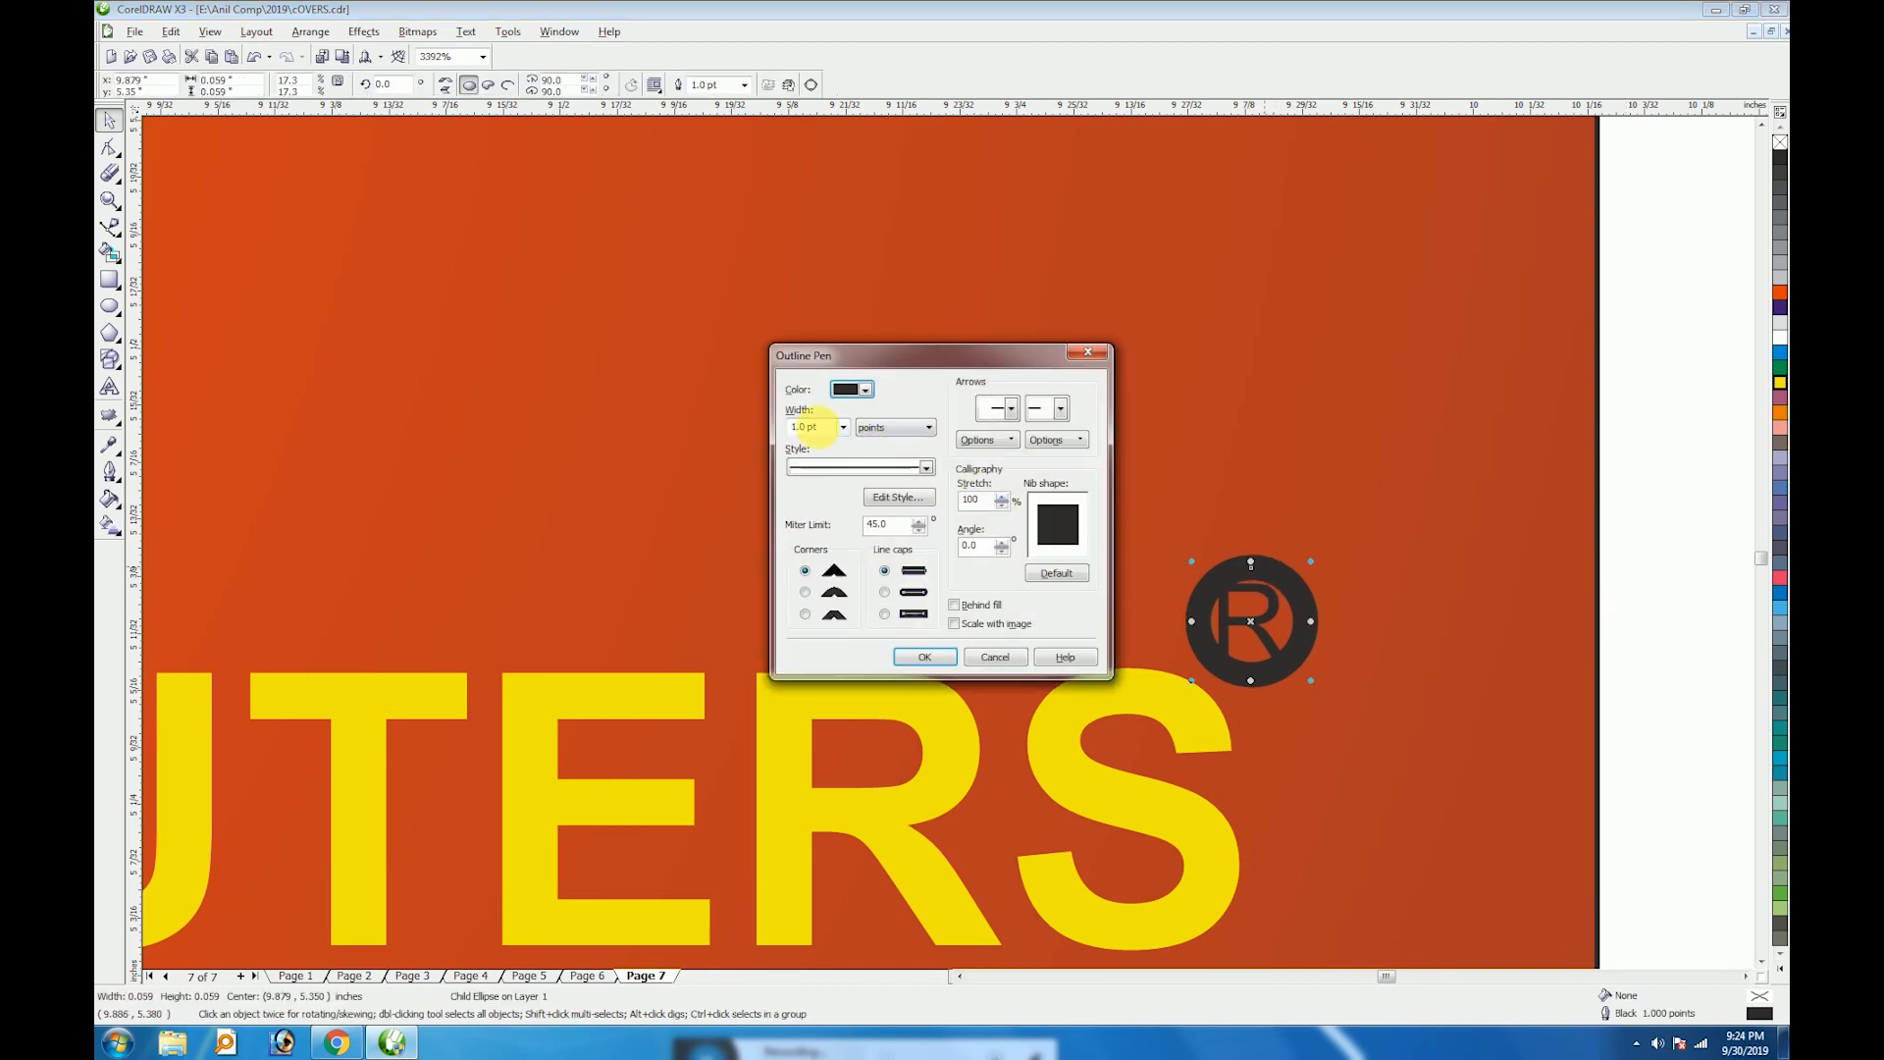
pyautogui.write('0.3')
pyautogui.press('Return')
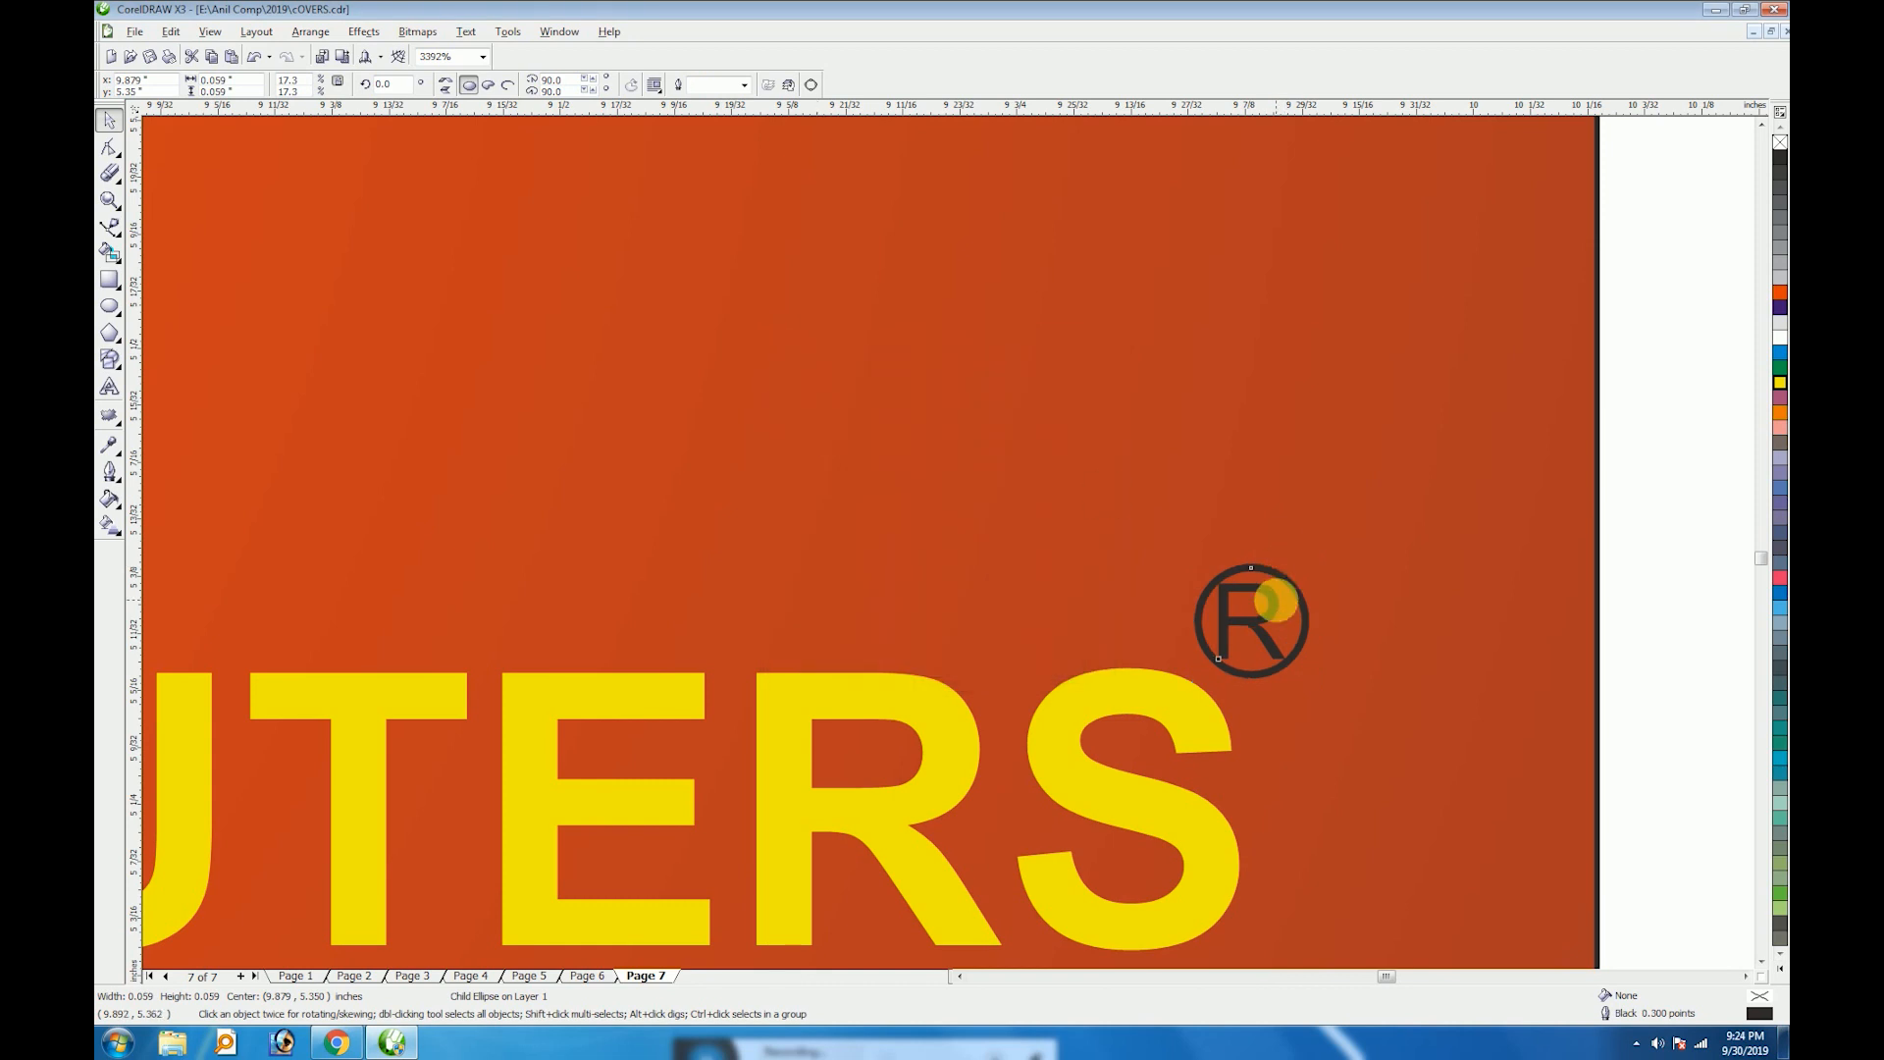
pyautogui.moveTo(1670, 481); pyautogui.dragTo(1301, 673)
pyautogui.click(1275, 646)
pyautogui.hotkey('ctrl', 'z')
pyautogui.click(1678, 621)
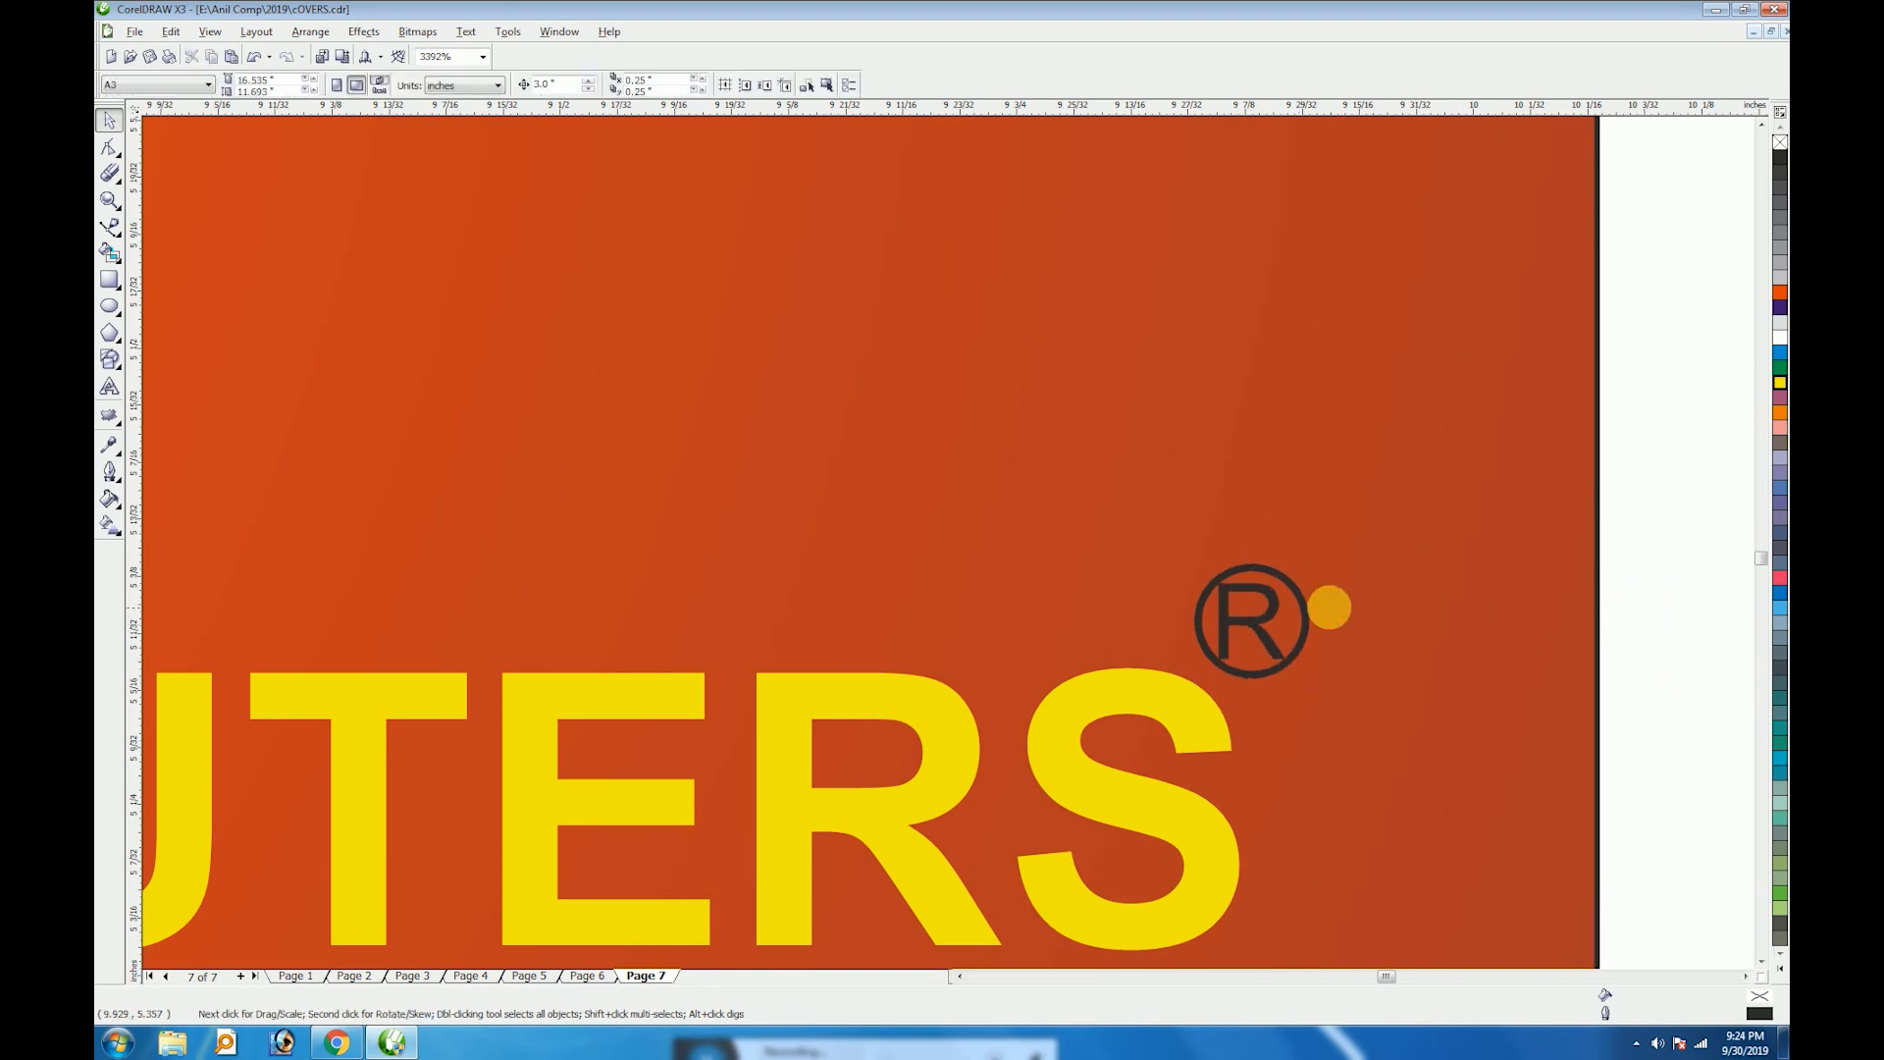
# Shrink the letter R to about 0.033 by 0.037 inches, recentre it inside its circle and group the two
pyautogui.scroll(3, 1276, 643)
pyautogui.click(1179, 585)
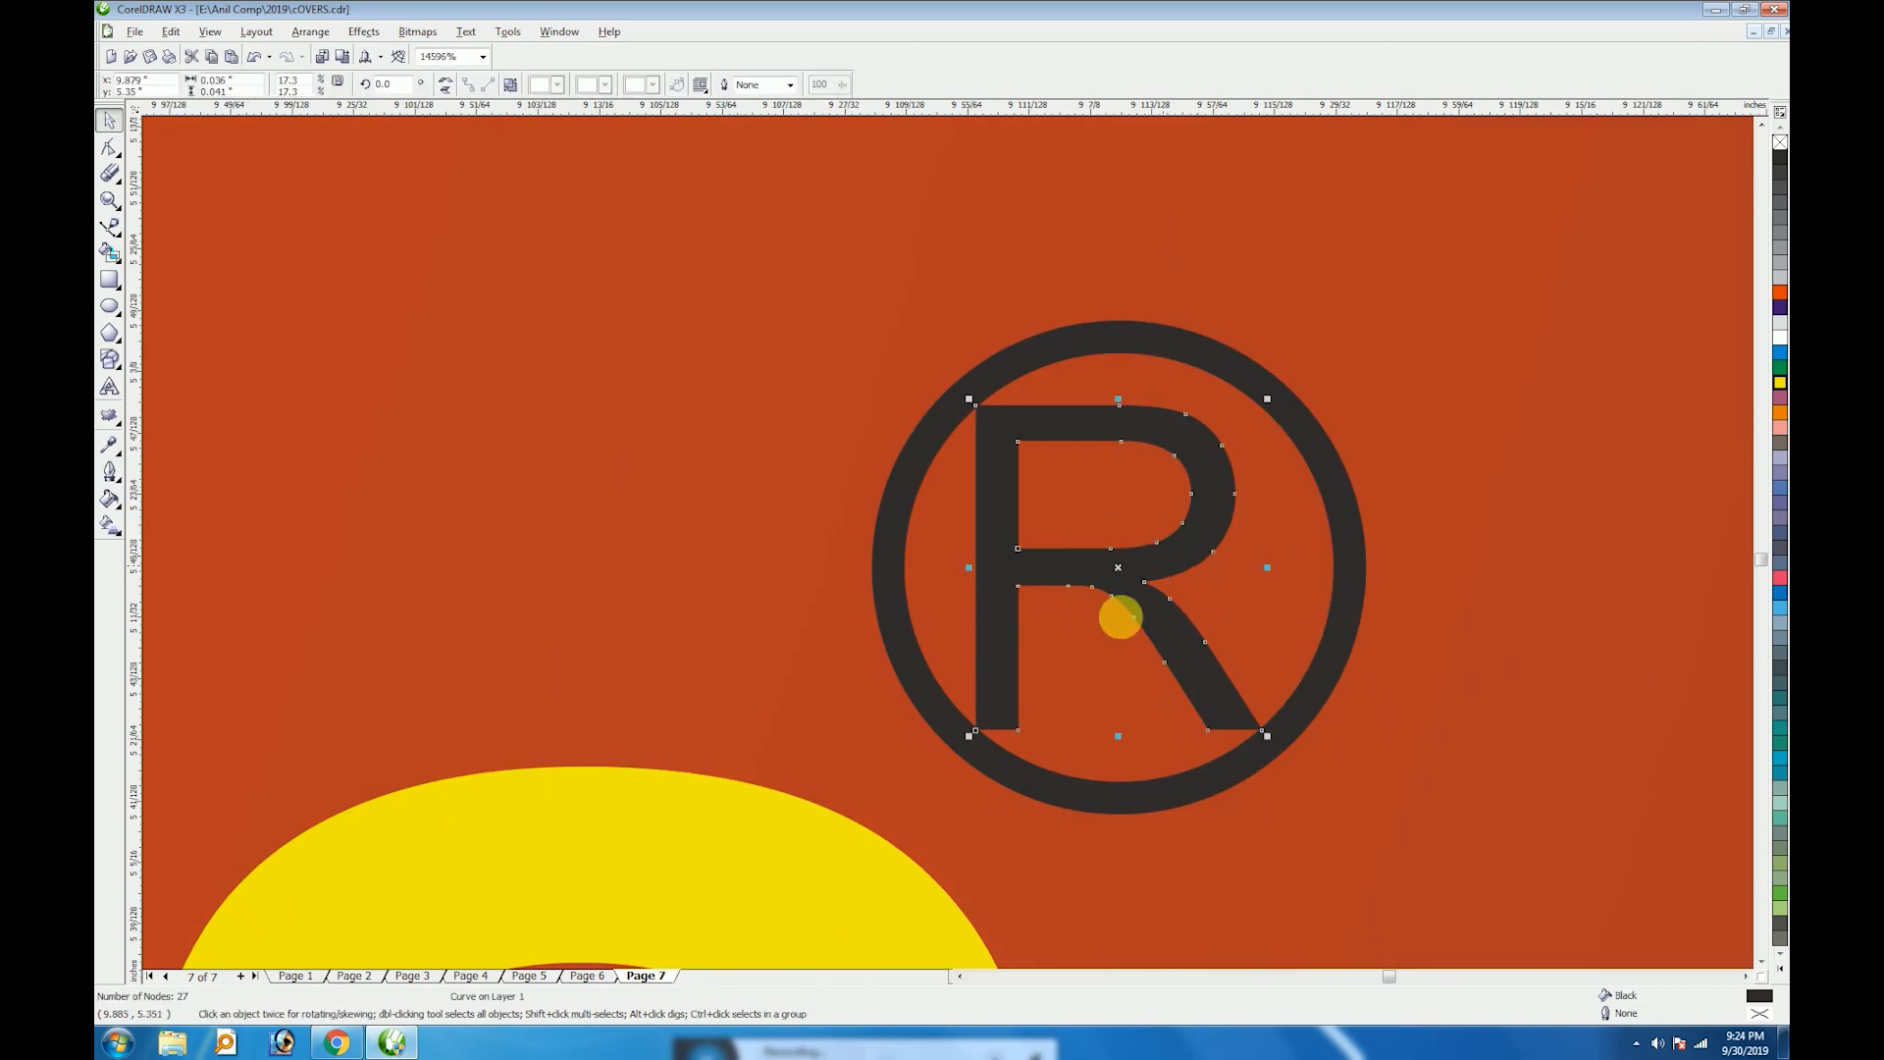
pyautogui.moveTo(975, 734); pyautogui.dragTo(1005, 699)
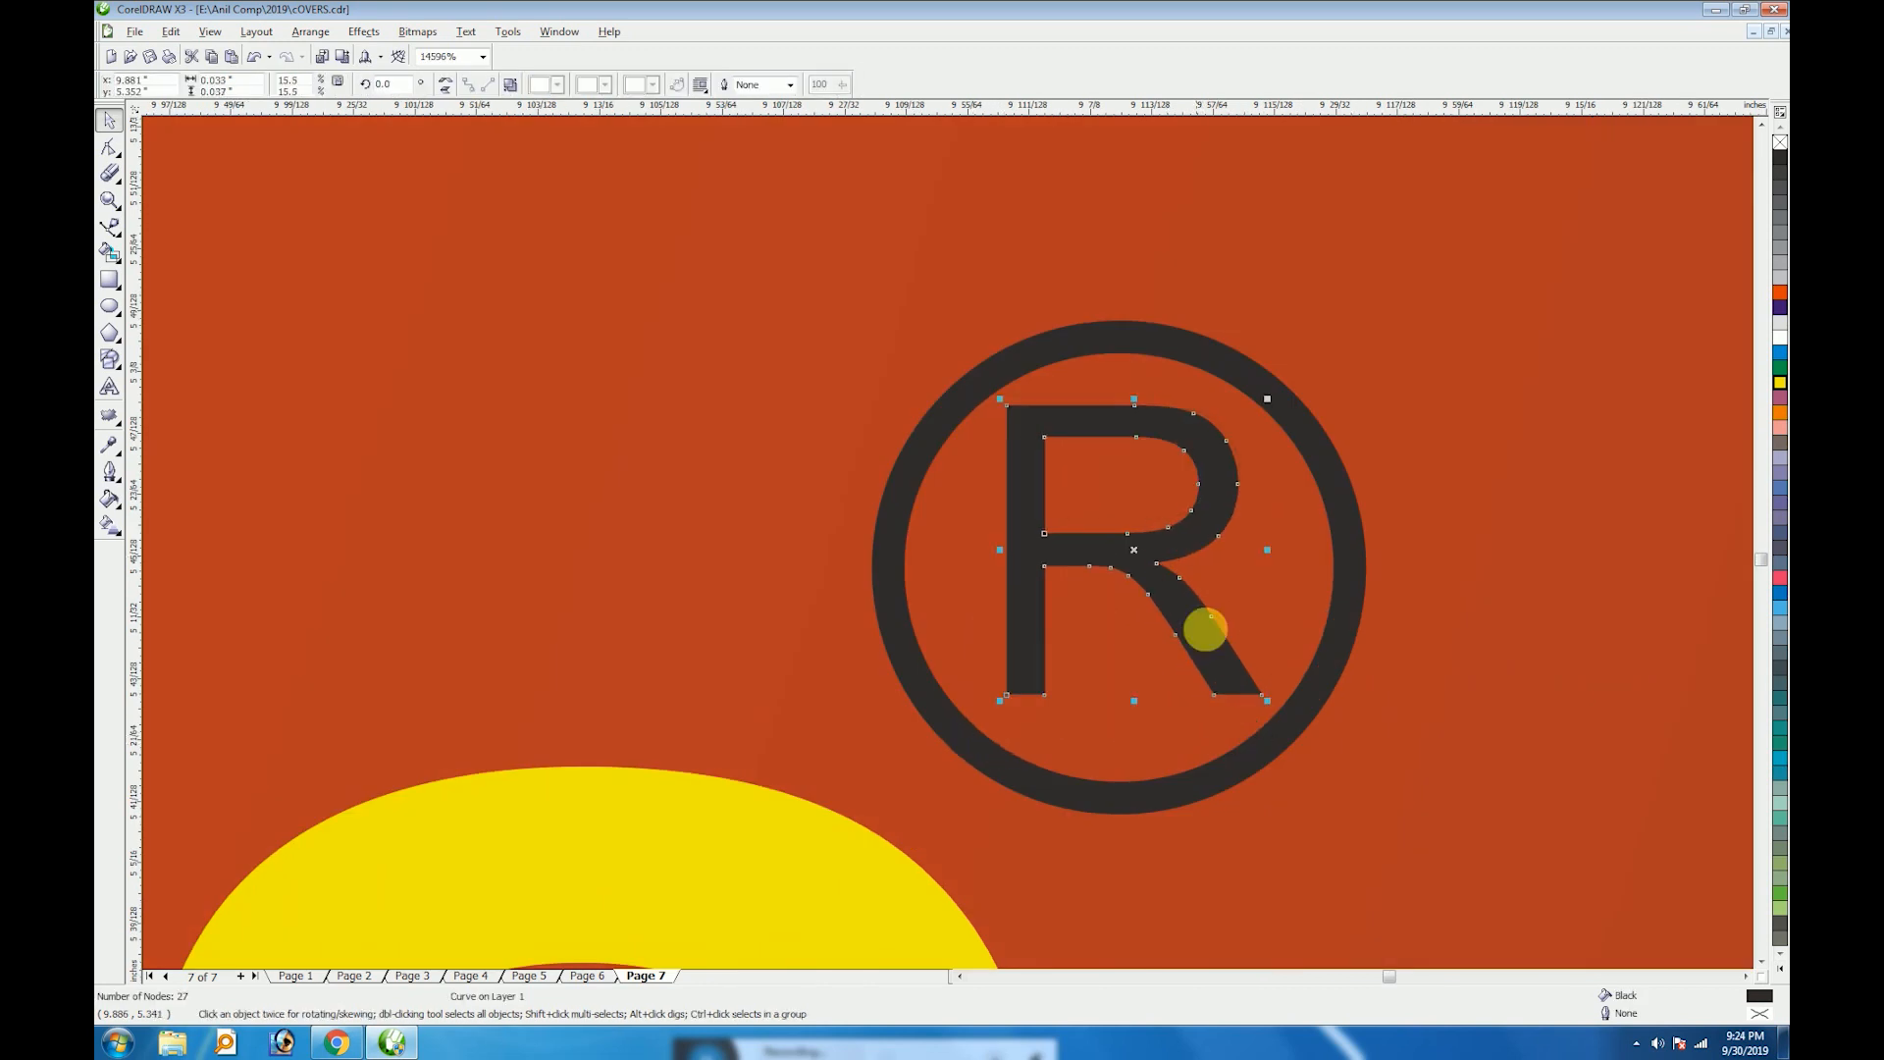
pyautogui.moveTo(1207, 627); pyautogui.dragTo(1219, 650)
pyautogui.keyDown('shift'); pyautogui.click(1288, 731); pyautogui.keyUp('shift')
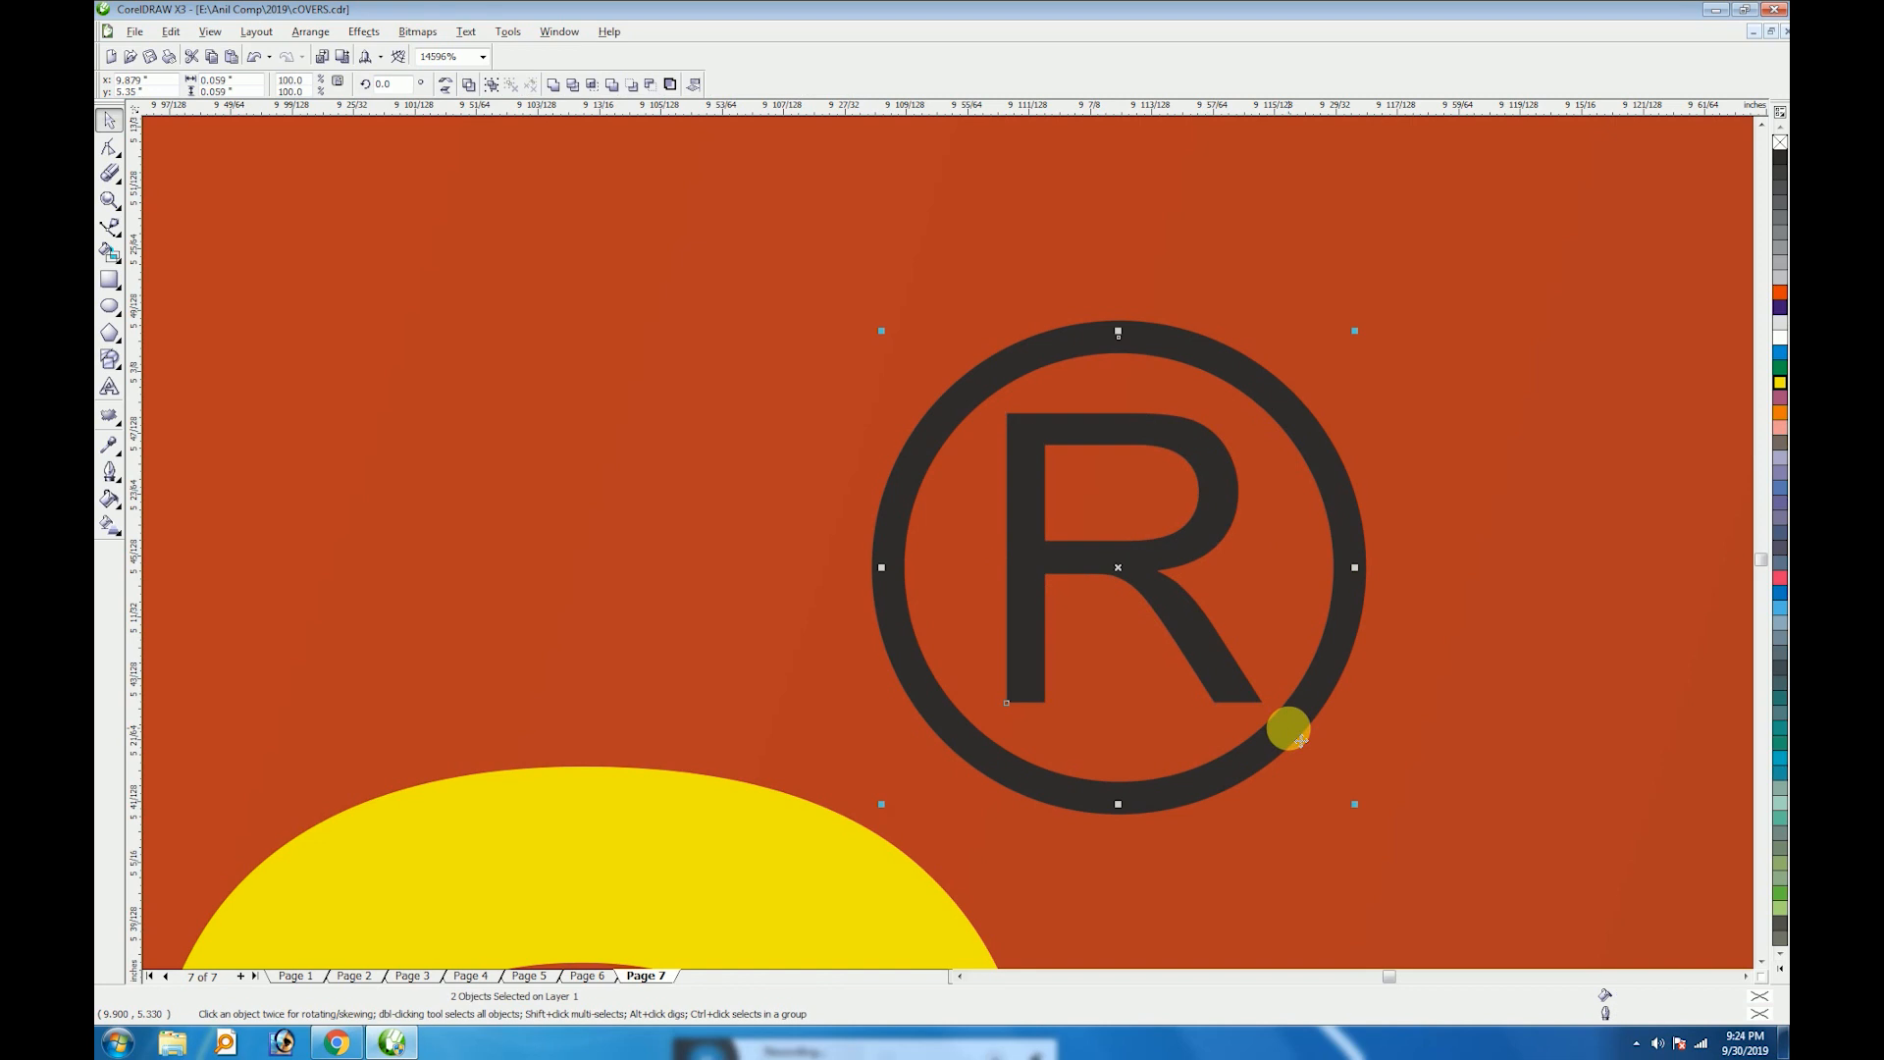
pyautogui.hotkey('ctrl', 'g')
pyautogui.hotkey('shift', 'F4')
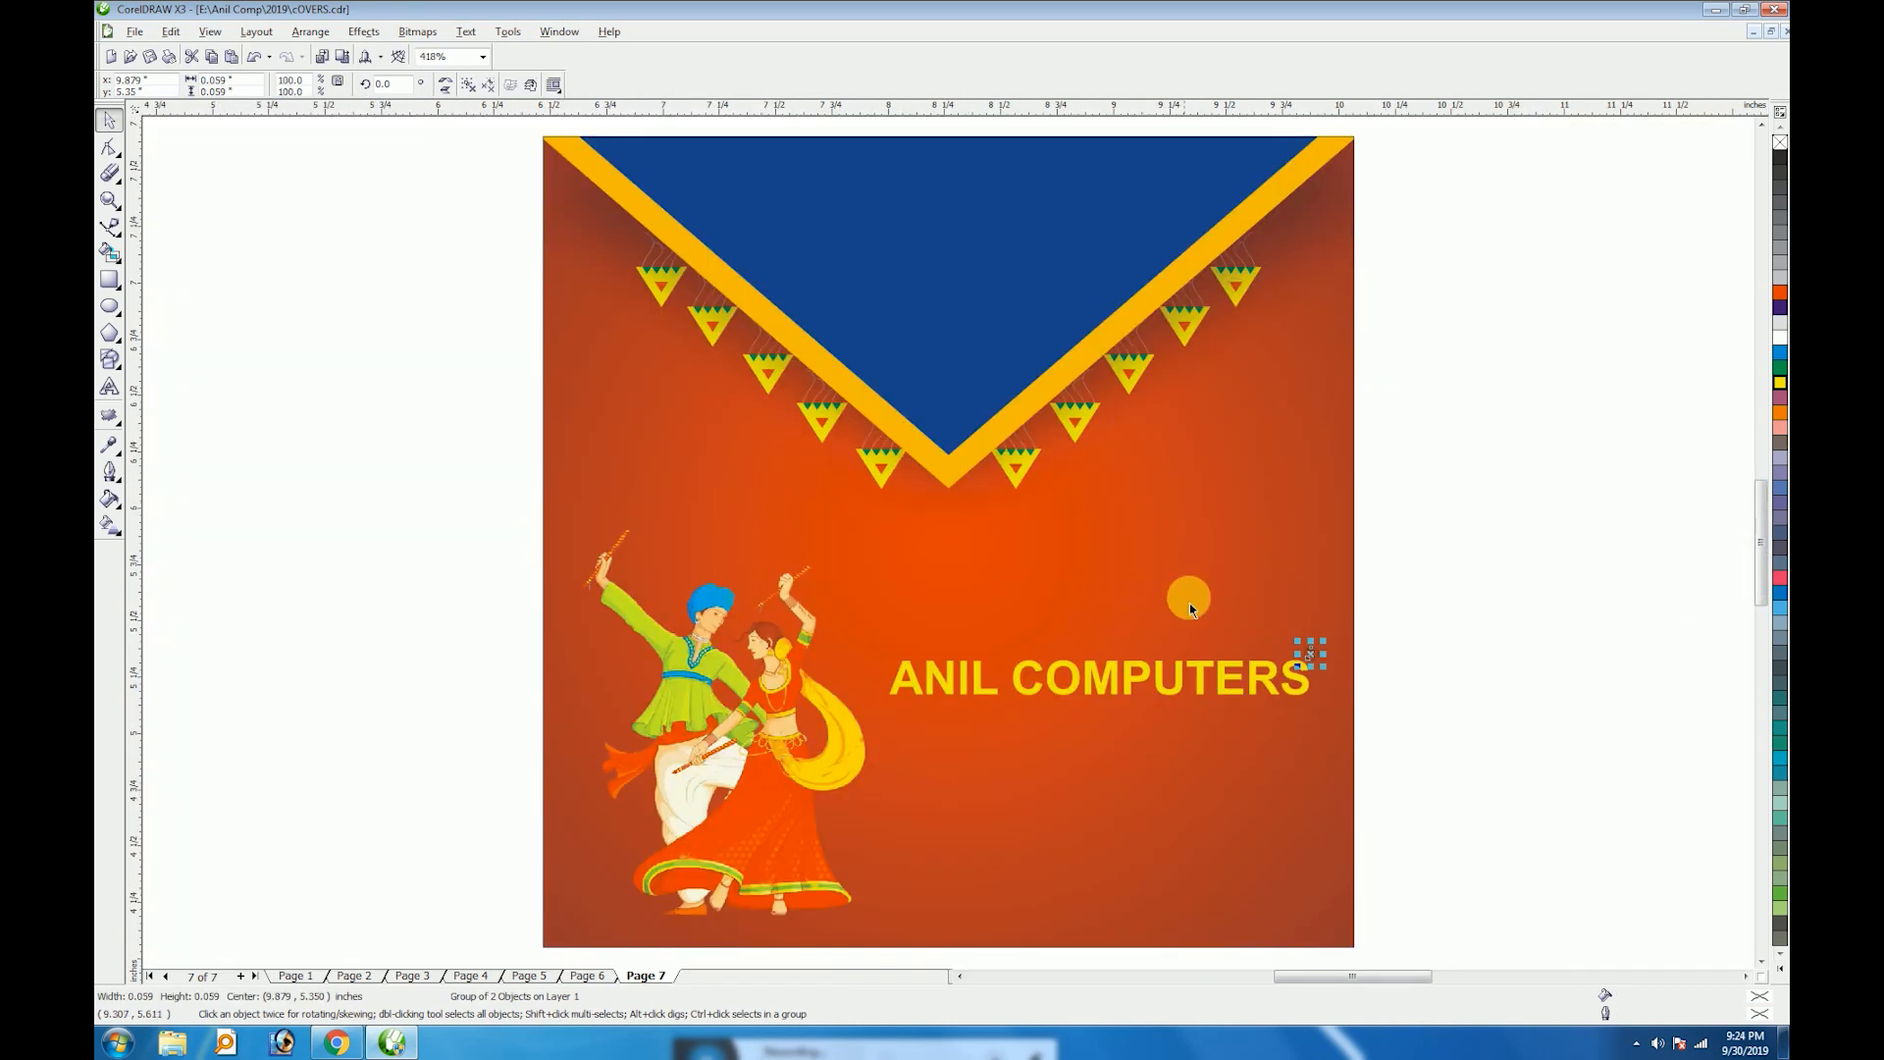
# Group the registered symbol with the ANIL COMPUTERS text
pyautogui.click(1419, 616)
pyautogui.moveTo(795, 777); pyautogui.dragTo(946, 754)
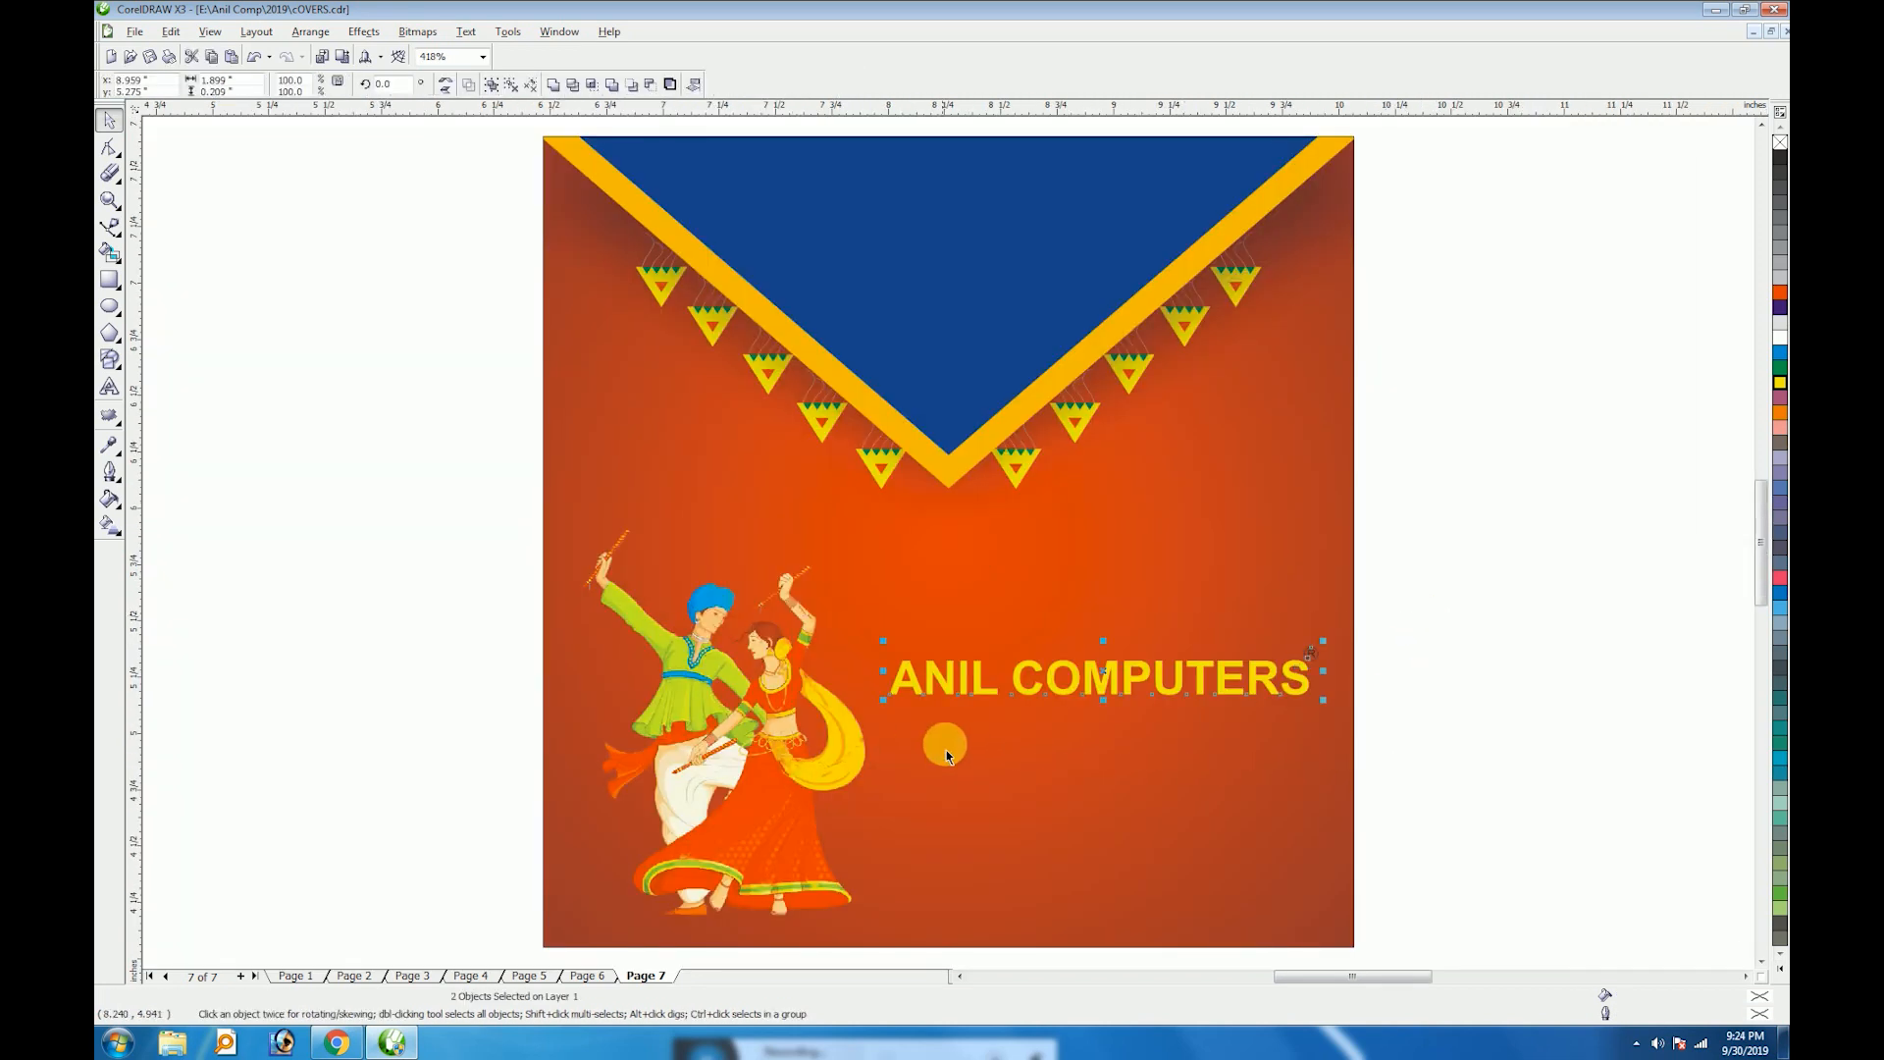
pyautogui.hotkey('ctrl', 'g')
pyautogui.click(1406, 698)
# Add the artistic text शुभ नवरात्रि in the BHARTIYA HINDI_094 font, about 27.8 pt, below ANIL COMPUTERS
pyautogui.click(111, 388)
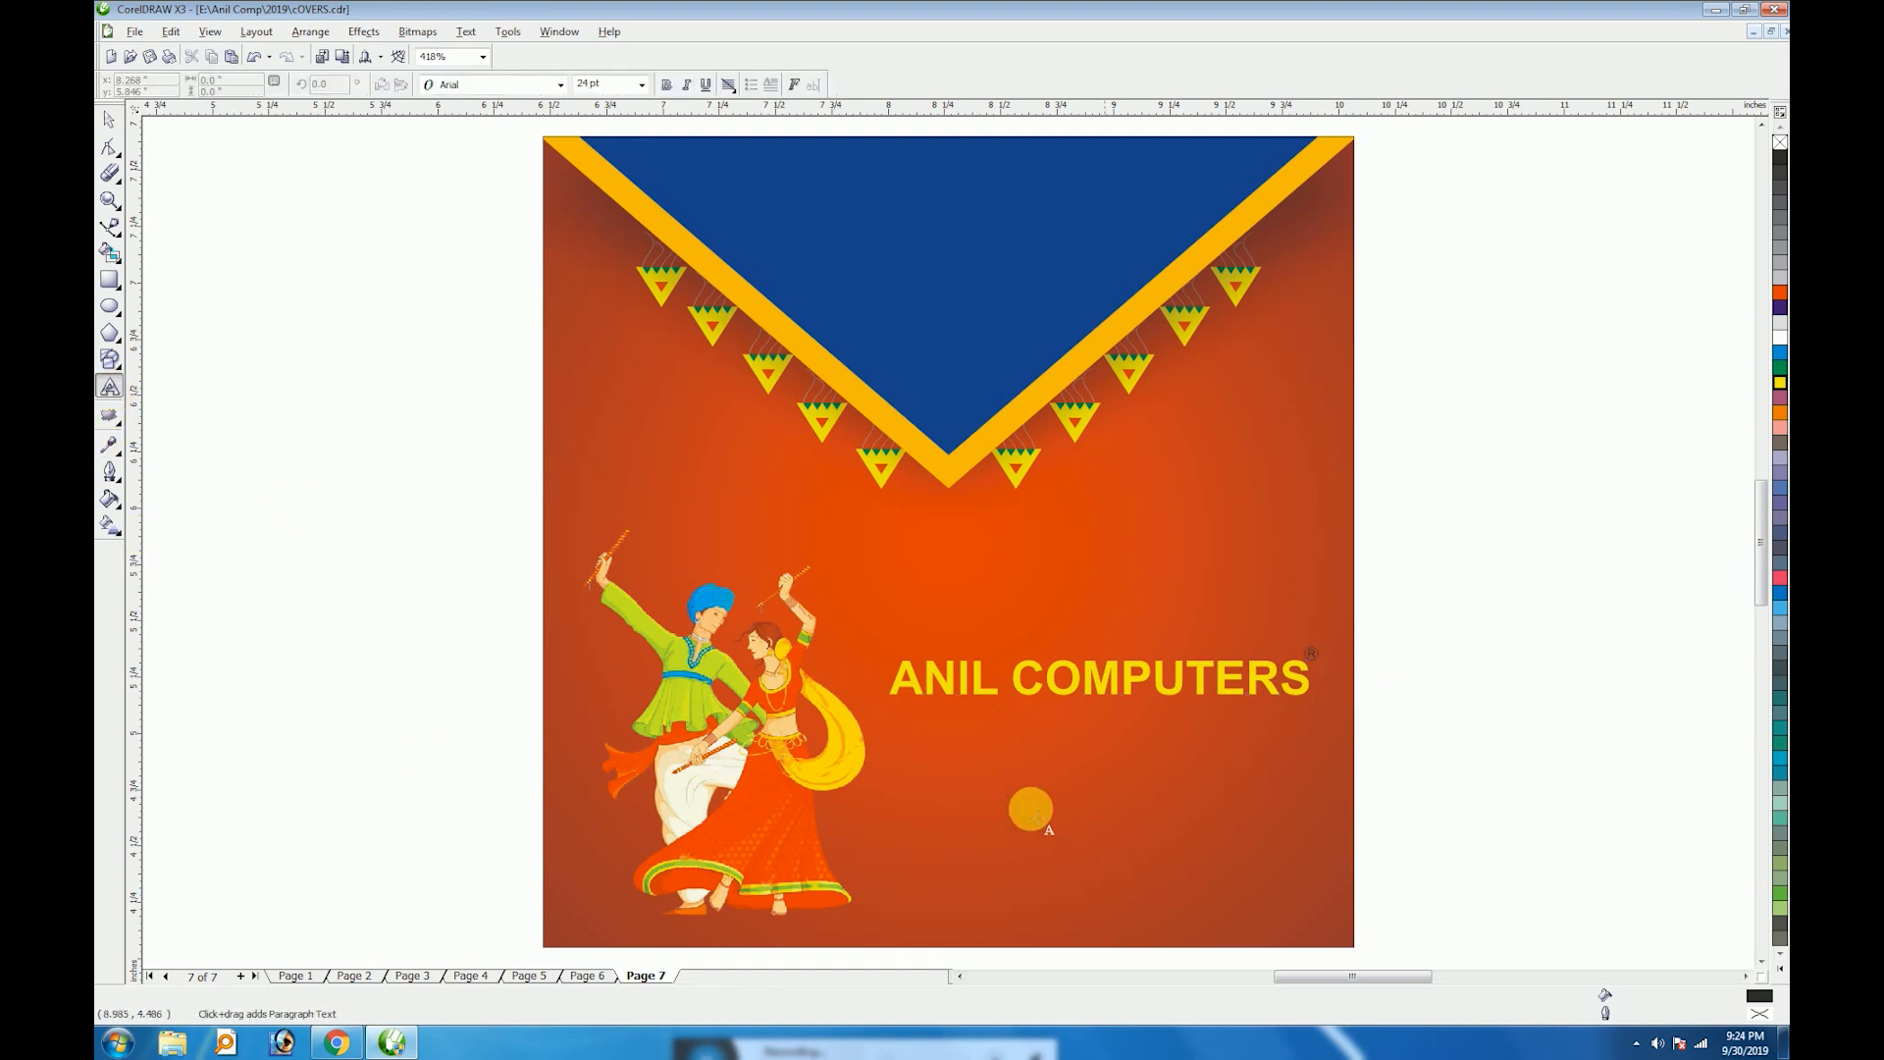
pyautogui.click(1001, 818)
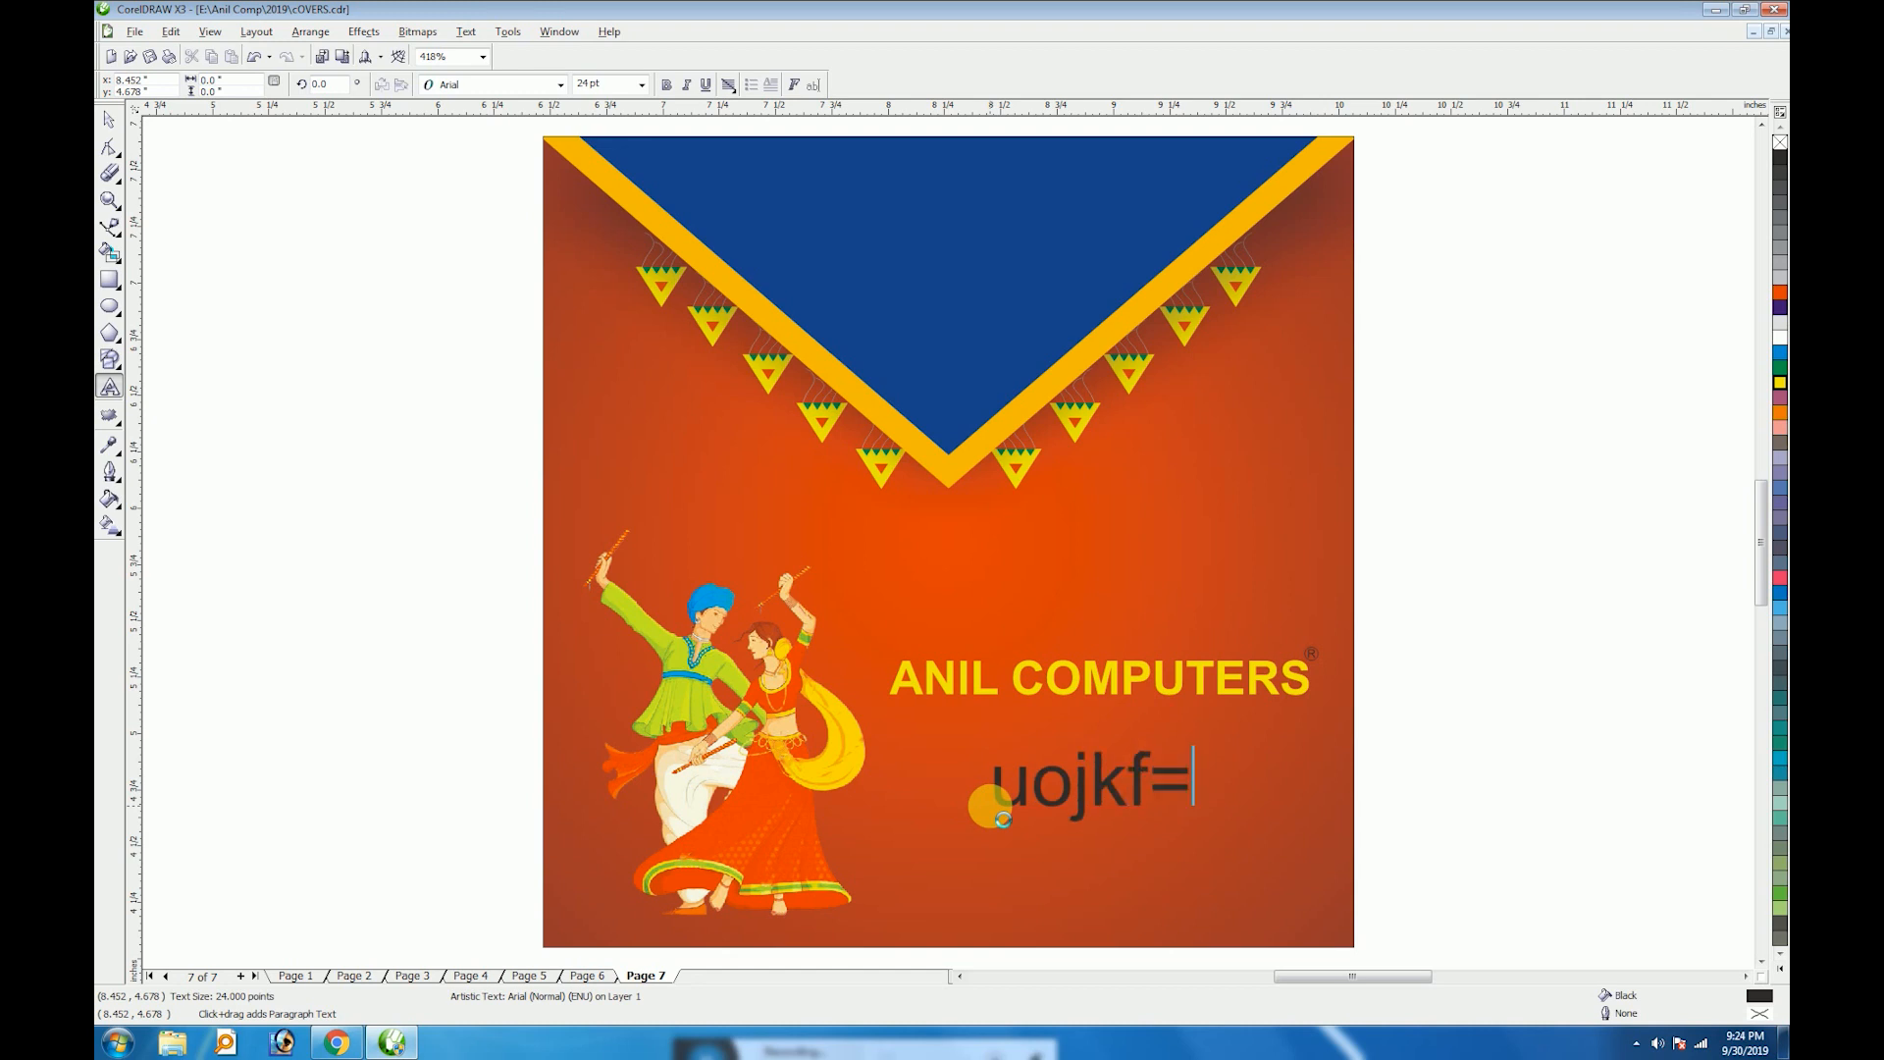
pyautogui.hotkey('ctrl', 'space')
pyautogui.click(520, 85)
pyautogui.click(528, 159)
pyautogui.moveTo(1209, 814); pyautogui.dragTo(1254, 846)
pyautogui.hotkey('ctrl', 'space')
pyautogui.write('शुभ')
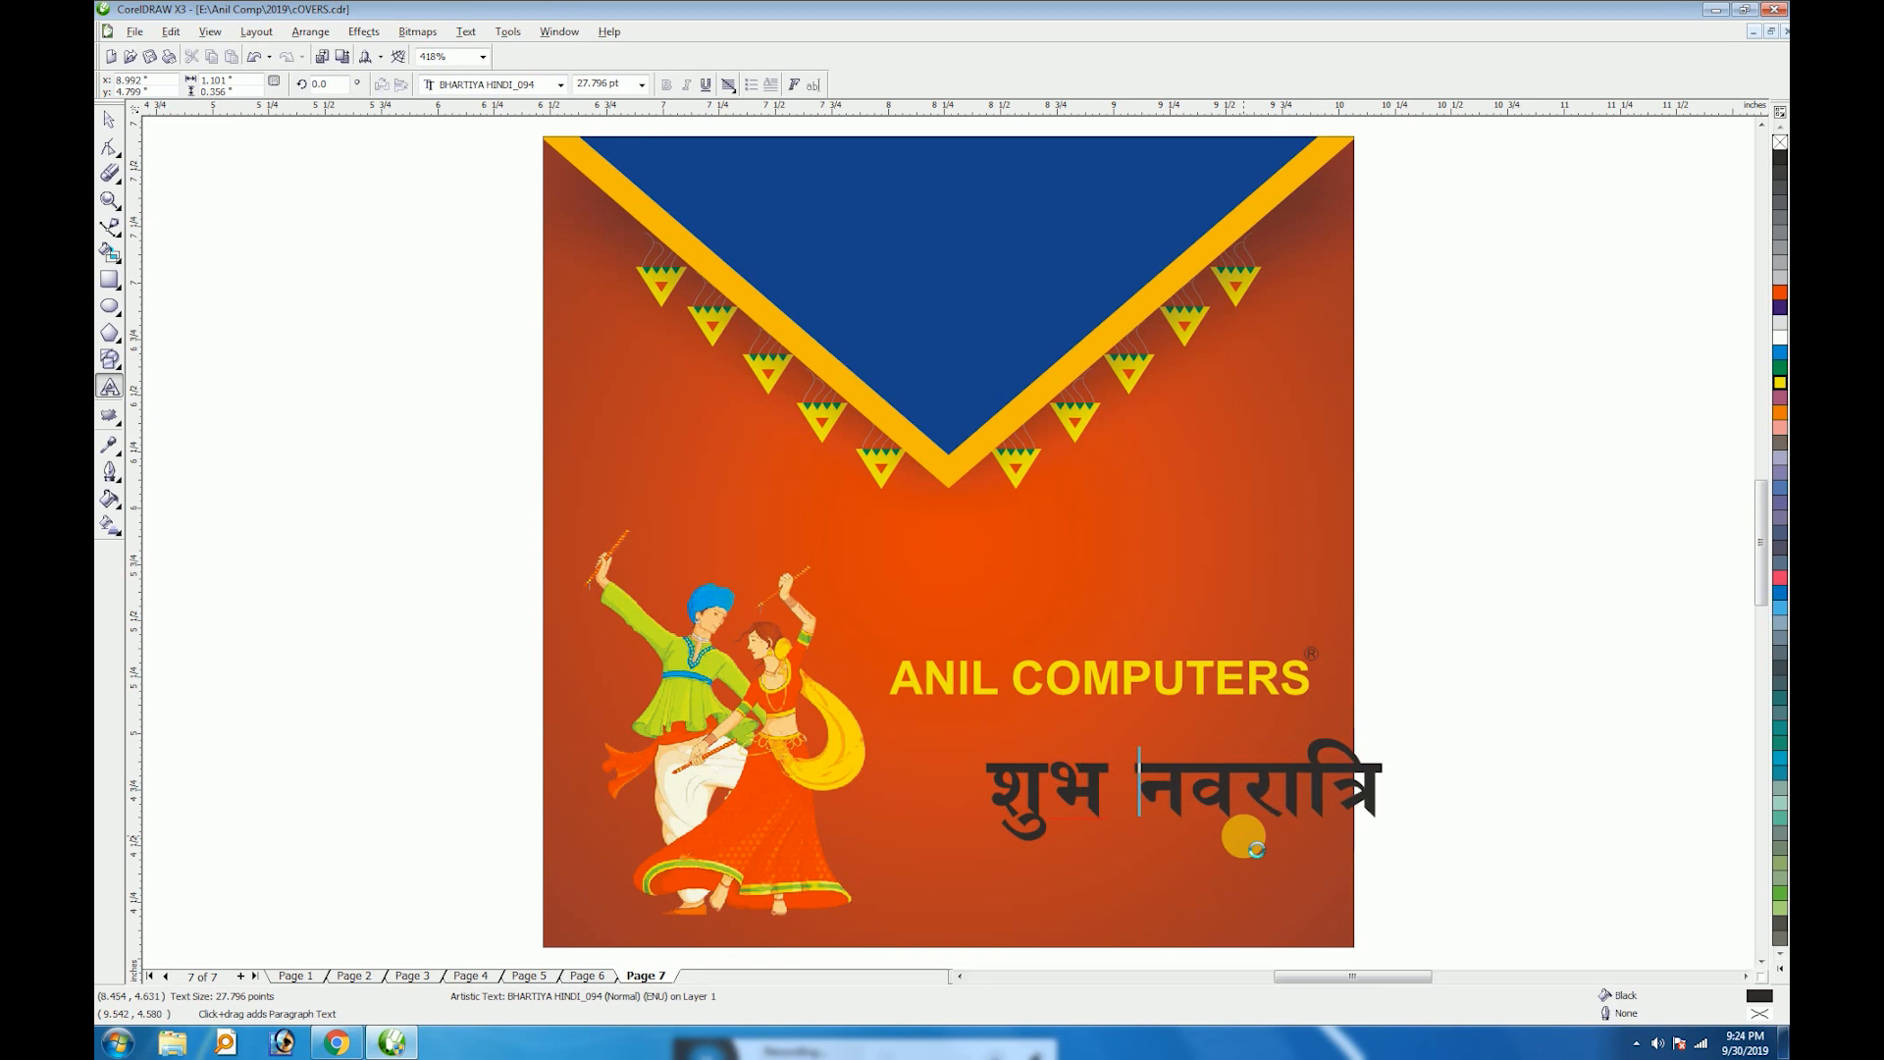
pyautogui.hotkey('ctrl', 'space')
# Shrink the Hindi greeting to about 20.3 pt, place it under the flap, and lower ANIL COMPUTERS towards the cover's bottom edge
pyautogui.moveTo(1389, 731); pyautogui.dragTo(1282, 759)
pyautogui.moveTo(1193, 818); pyautogui.dragTo(1137, 618)
pyautogui.moveTo(1423, 623); pyautogui.dragTo(824, 761)
pyautogui.moveTo(985, 692); pyautogui.dragTo(987, 883)
# Distort the शुभ नवरात्रि text into a gentle wave with a slight twister distortion, undoing the excess twist
pyautogui.click(1188, 598)
pyautogui.click(109, 419)
pyautogui.moveTo(1061, 615); pyautogui.dragTo(406, 479)
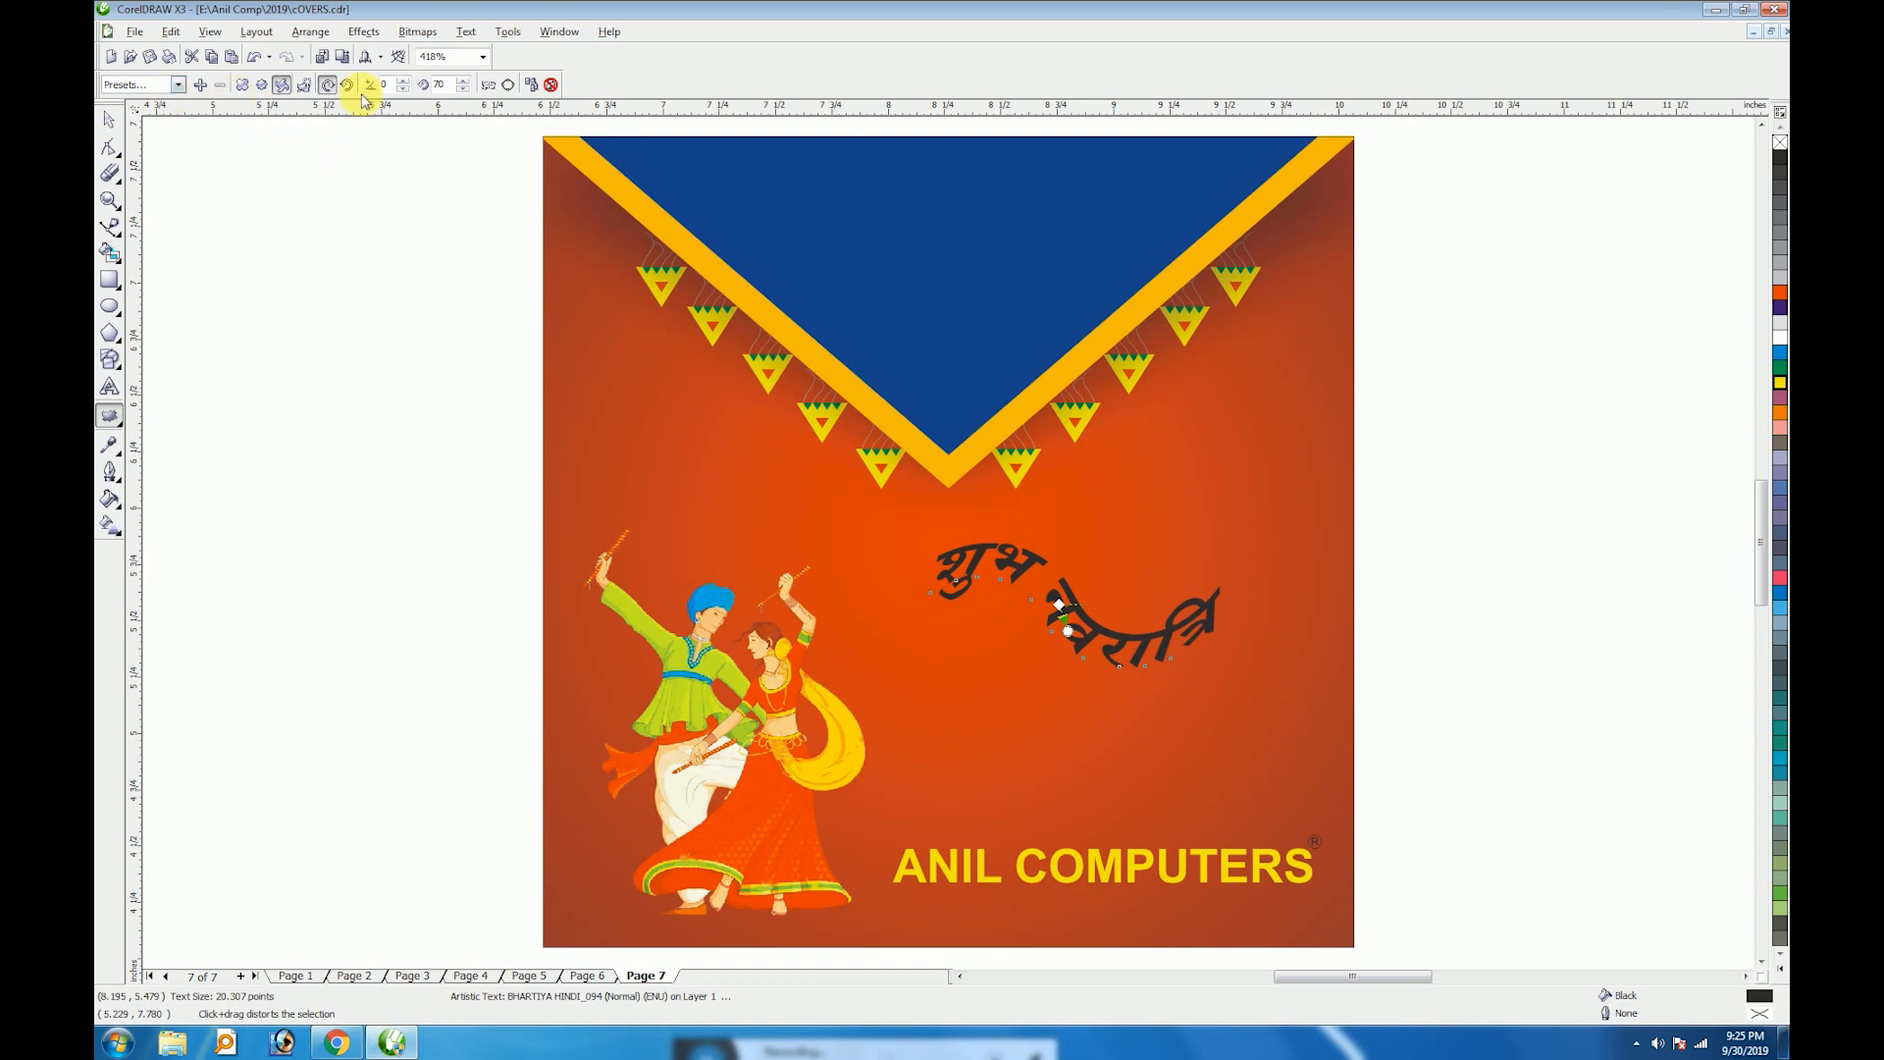
pyautogui.click(449, 86)
pyautogui.hotkey('ctrl', 'z')
pyautogui.press('space')
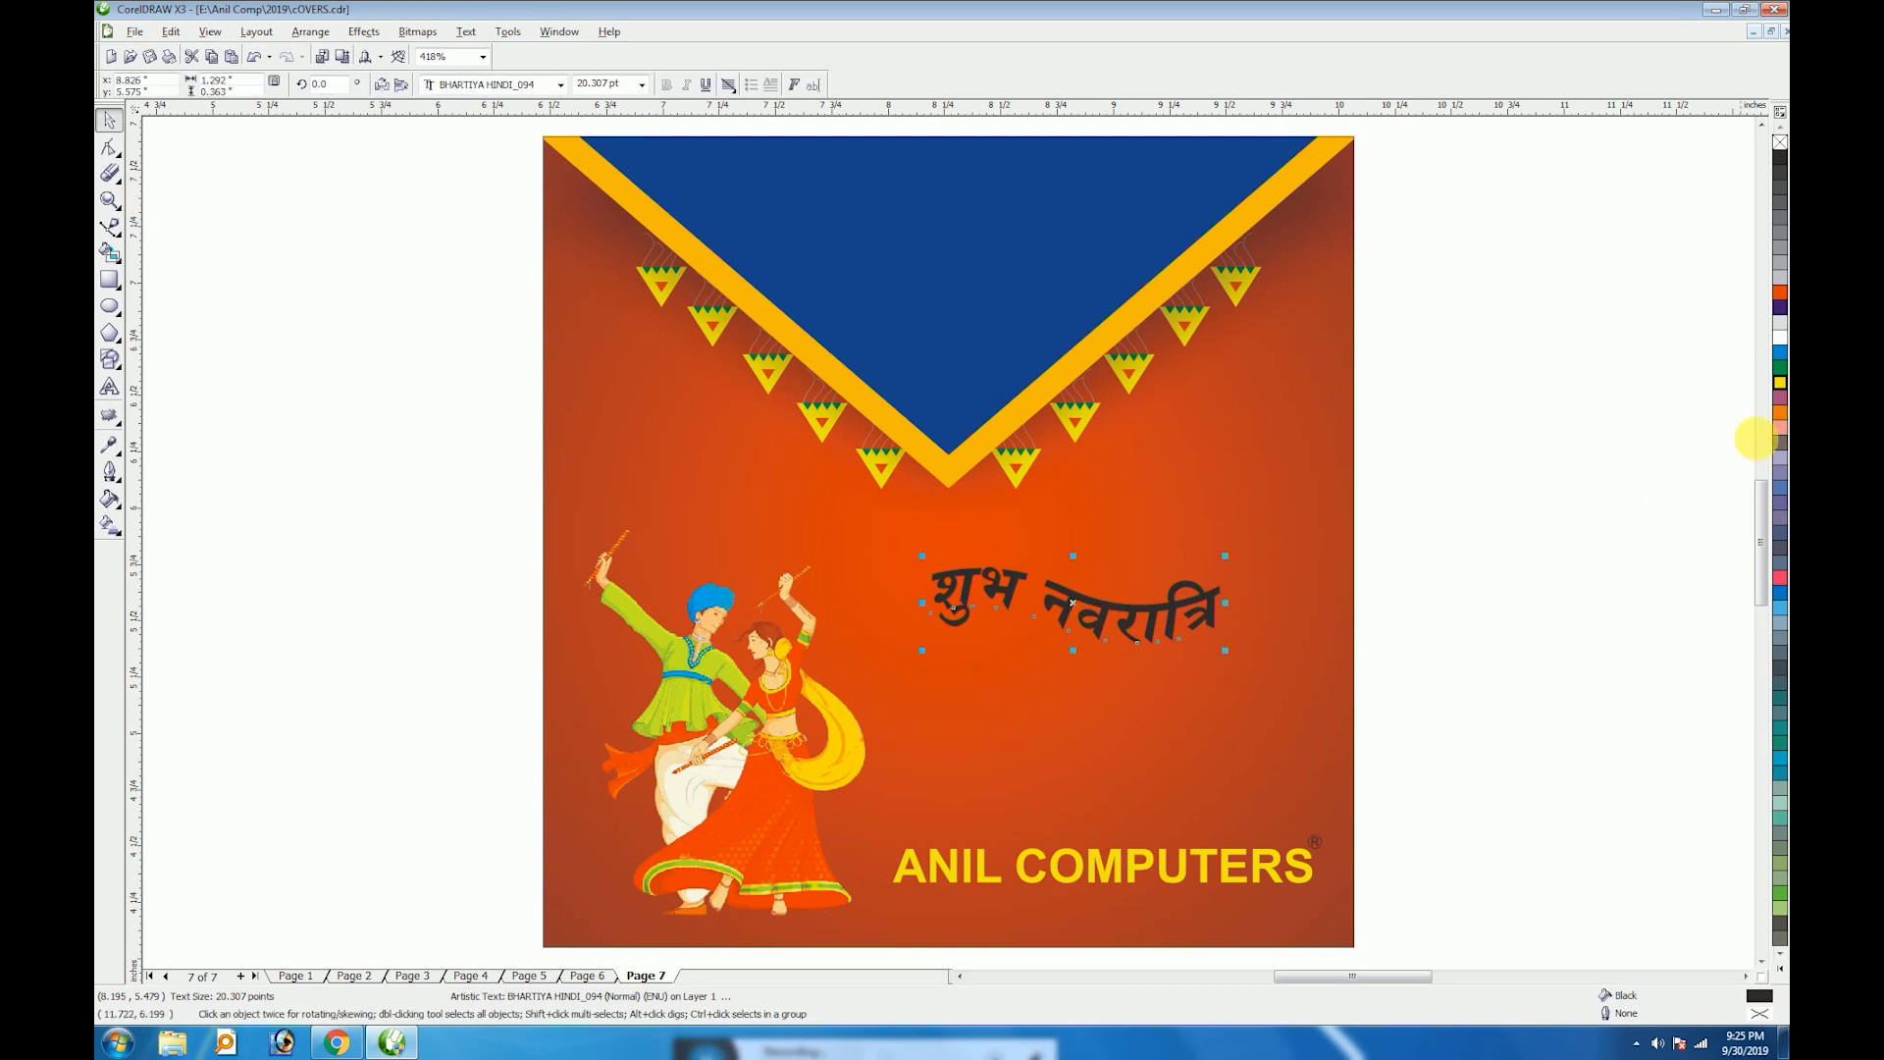
# Lower the wavy Hindi greeting, scale it to about 124% and fill it white
pyautogui.click(1779, 385)
pyautogui.moveTo(1123, 619); pyautogui.dragTo(1124, 712)
pyautogui.moveTo(1291, 621); pyautogui.dragTo(1293, 624)
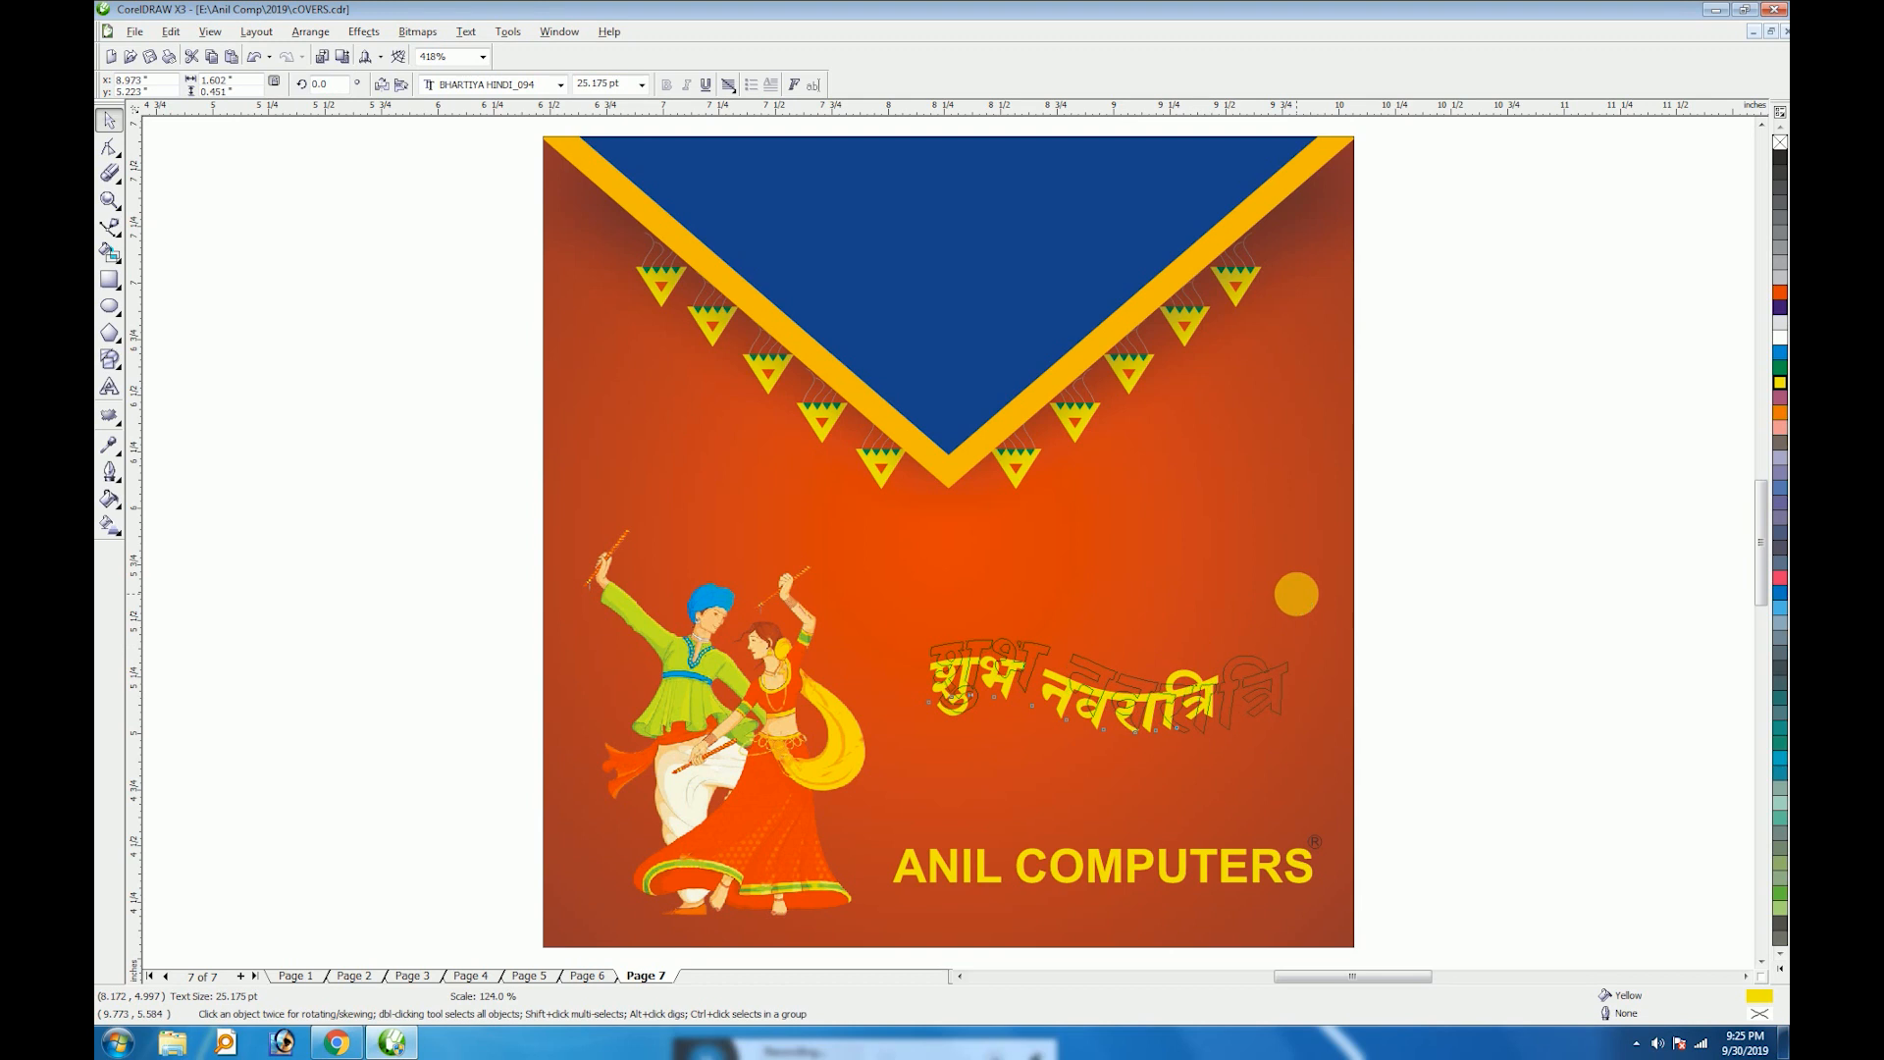
pyautogui.click(1779, 334)
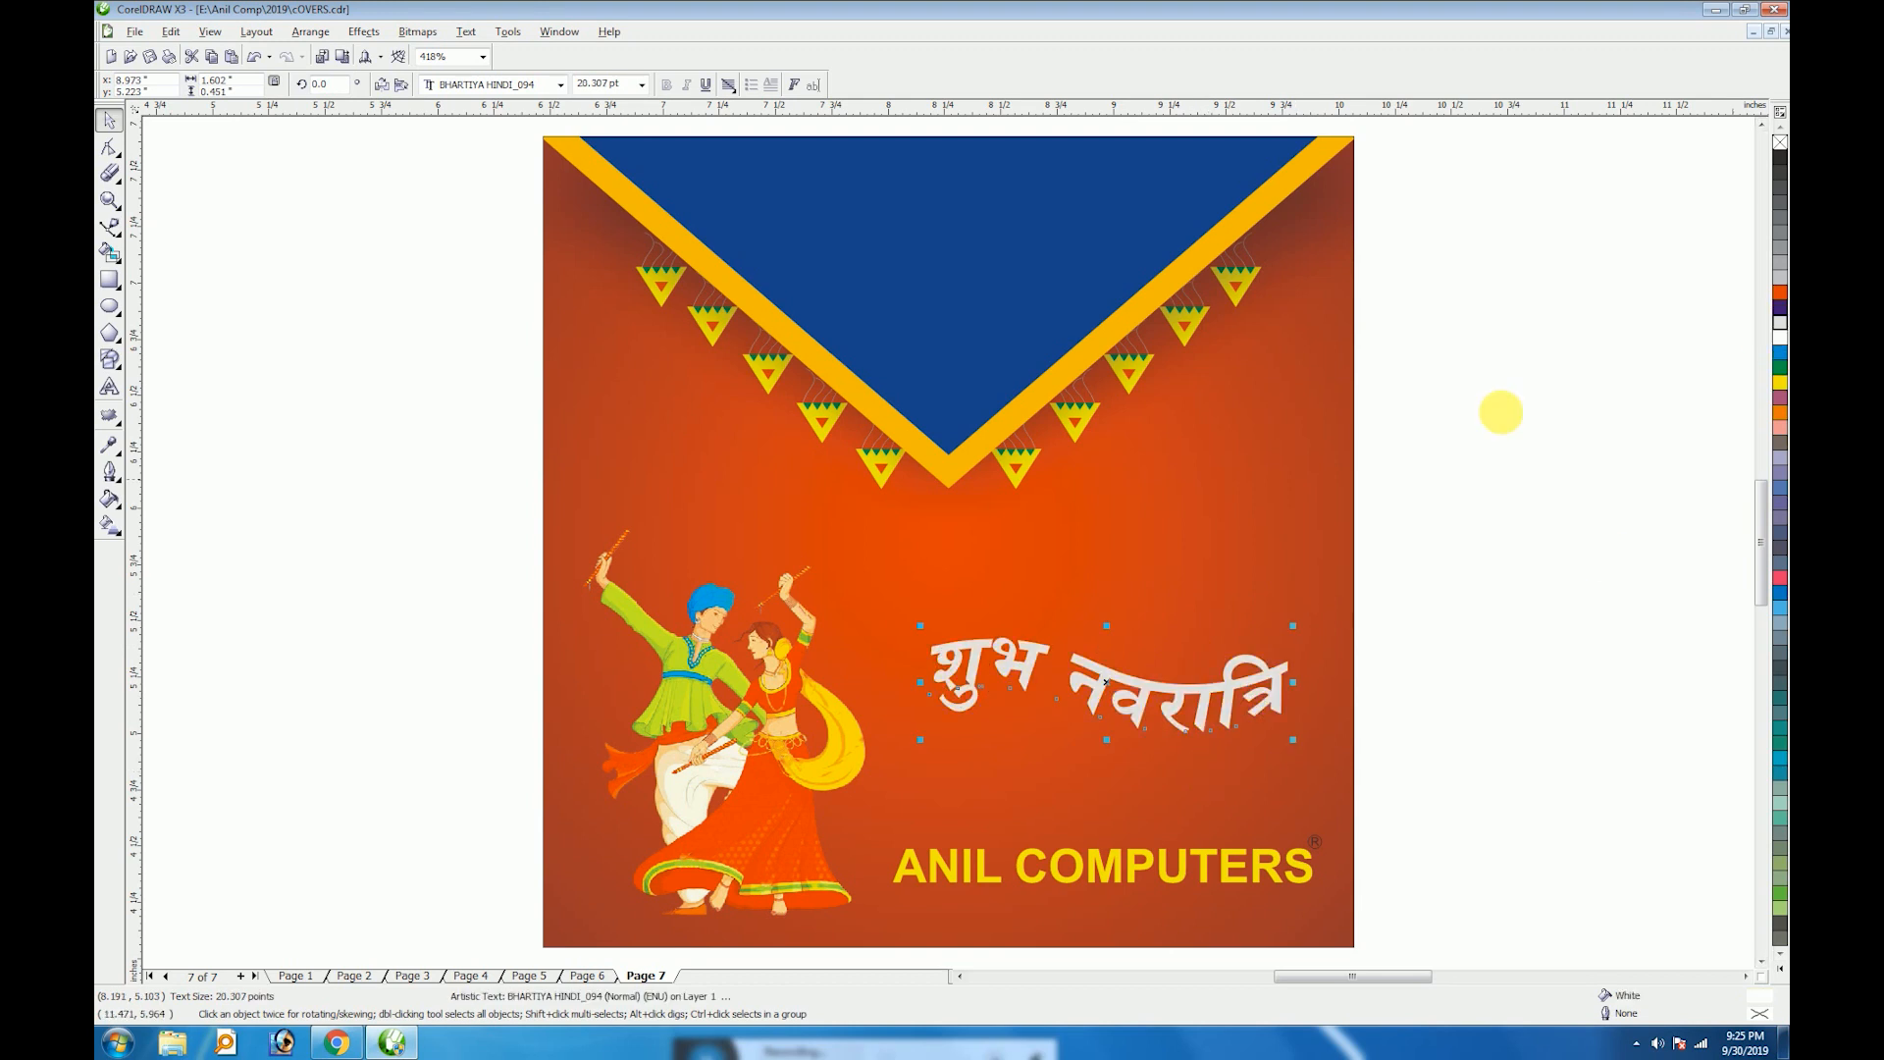
# Add a drop shadow falling slightly below the white Hindi greeting
pyautogui.click(113, 416)
pyautogui.click(230, 425)
pyautogui.moveTo(1101, 690); pyautogui.dragTo(1106, 748)
pyautogui.press('space')
pyautogui.click(1382, 686)
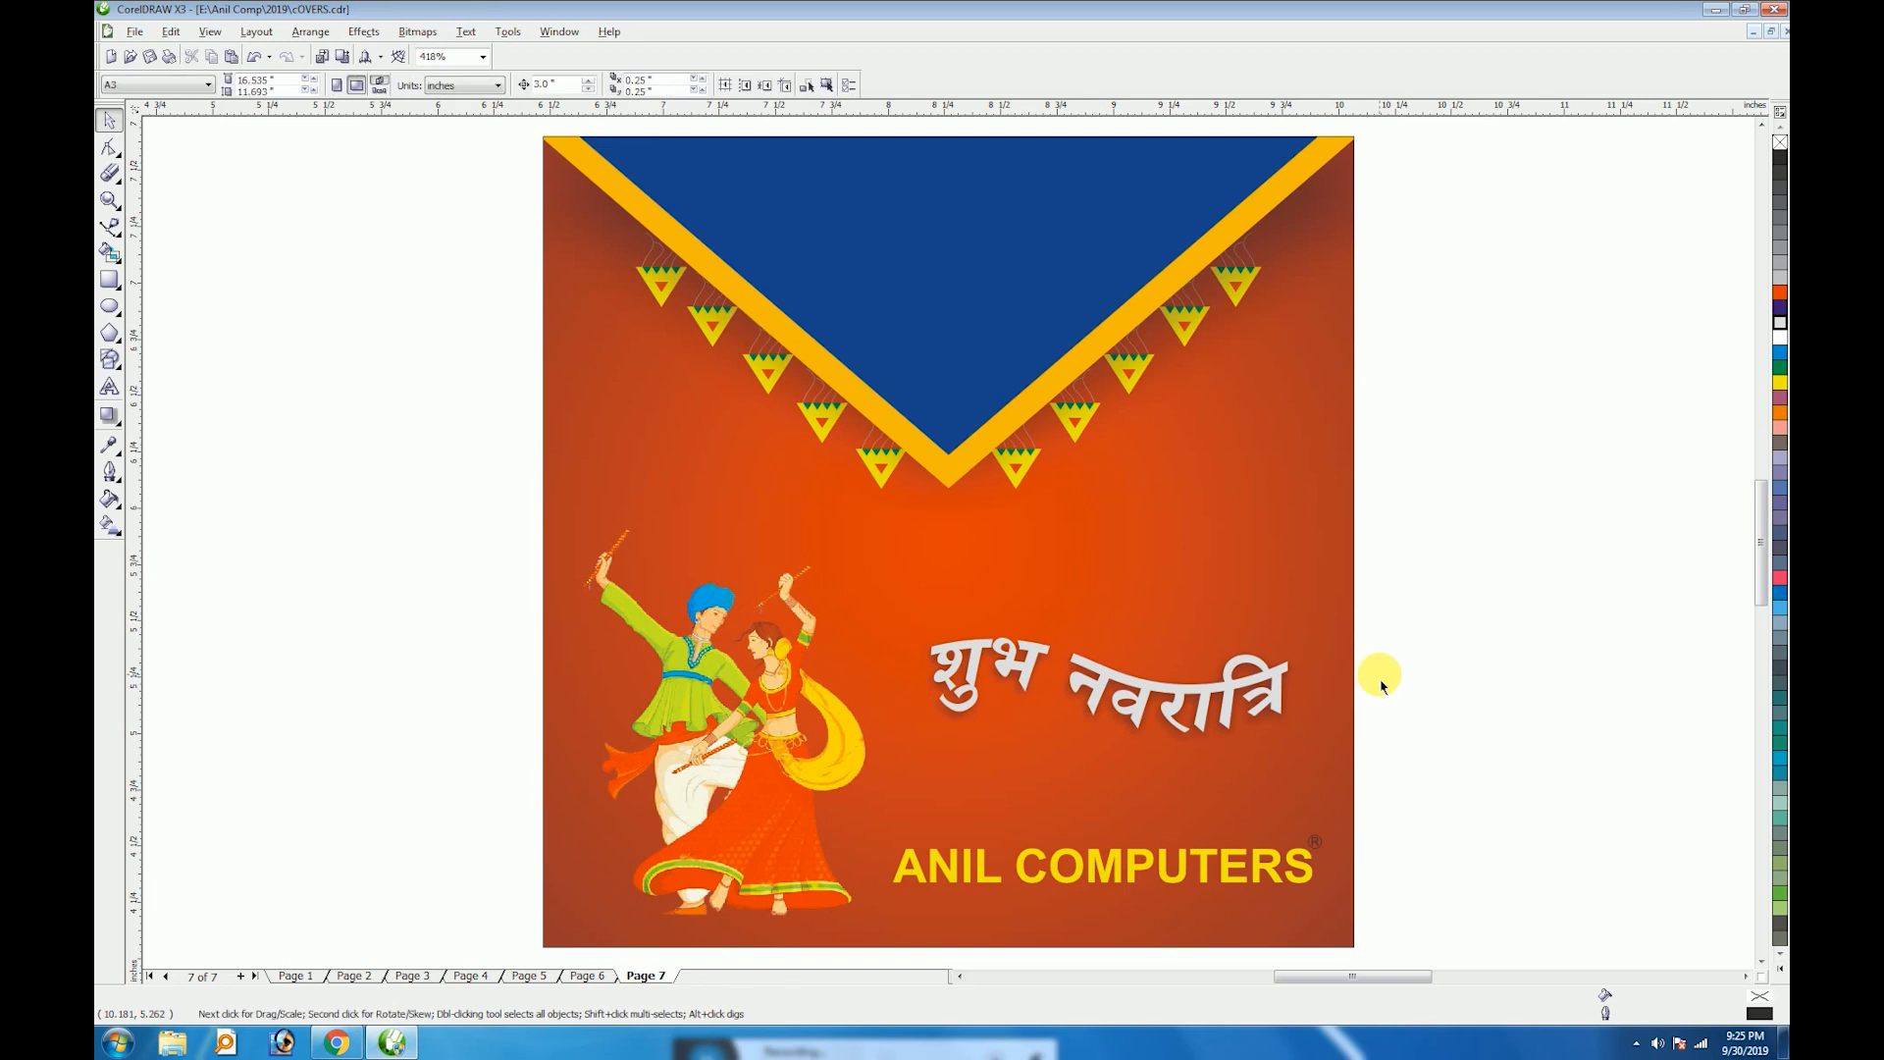
# Take the triangular AE logo from the Page 6 front cover onto the desktop beside the page and return to Page 7
pyautogui.scroll(-2, 948, 549)
pyautogui.press('pageup')
pyautogui.scroll(-4, 950, 555)
pyautogui.click(939, 435)
pyautogui.moveTo(901, 366); pyautogui.dragTo(950, 457)
pyautogui.keyDown('ctrl'); pyautogui.click(933, 434); pyautogui.keyUp('ctrl')
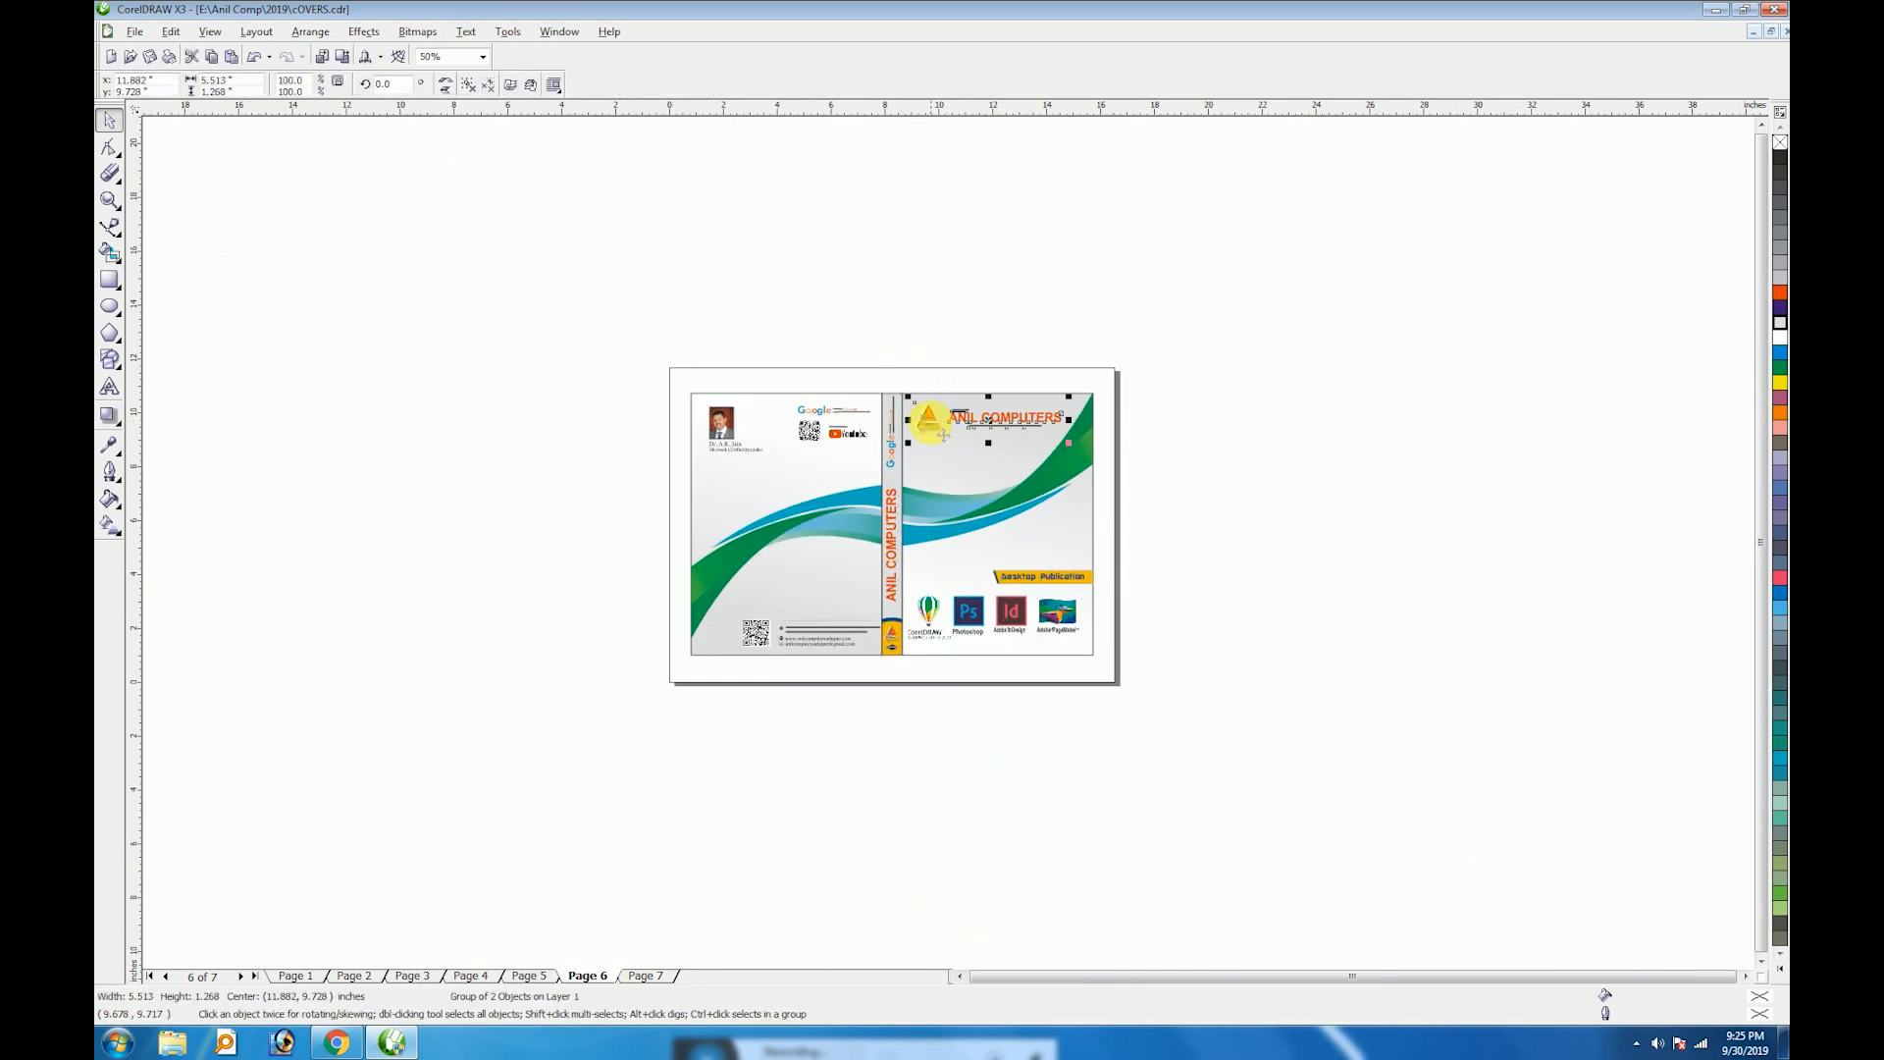
pyautogui.moveTo(896, 370); pyautogui.dragTo(1185, 429)
pyautogui.press('pagedown')
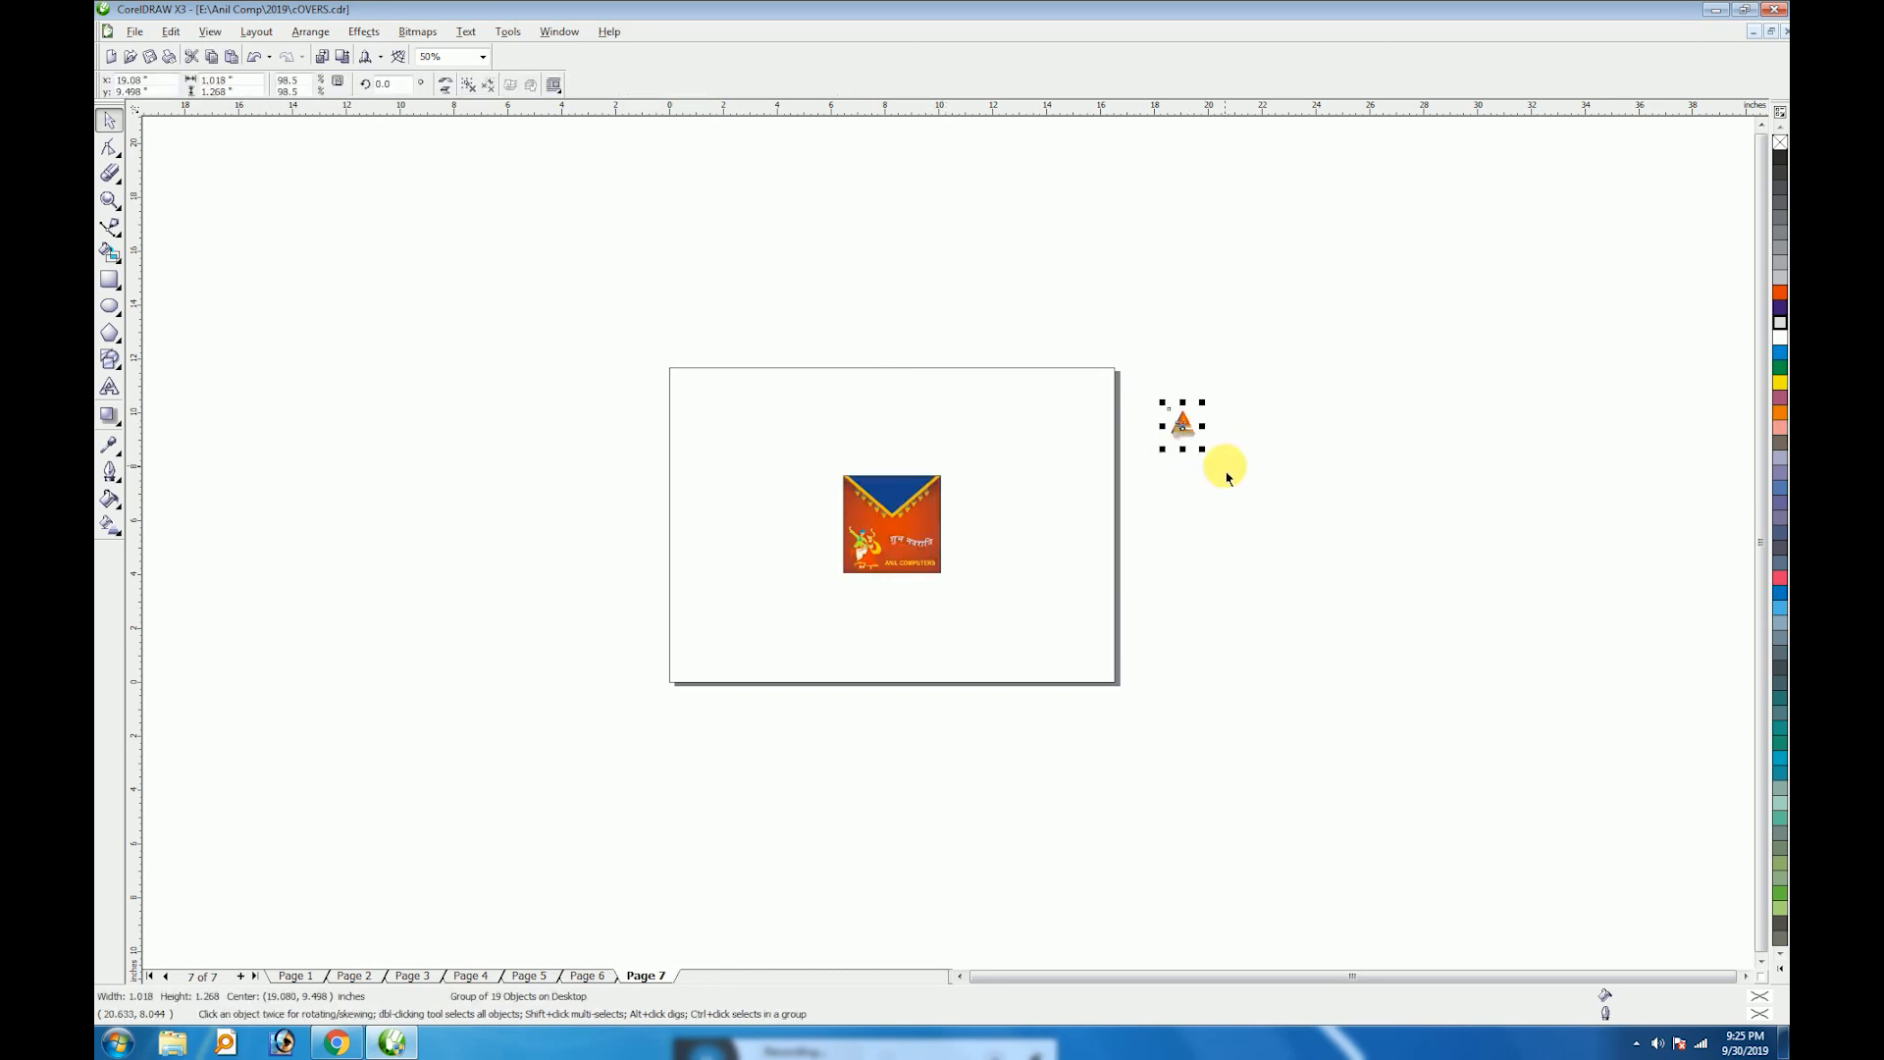
# Shrink the AE logo to about 0.8 by 0.997 inches and place it in the middle of the blue flap
pyautogui.moveTo(1187, 432); pyautogui.dragTo(961, 555)
pyautogui.press('F4')
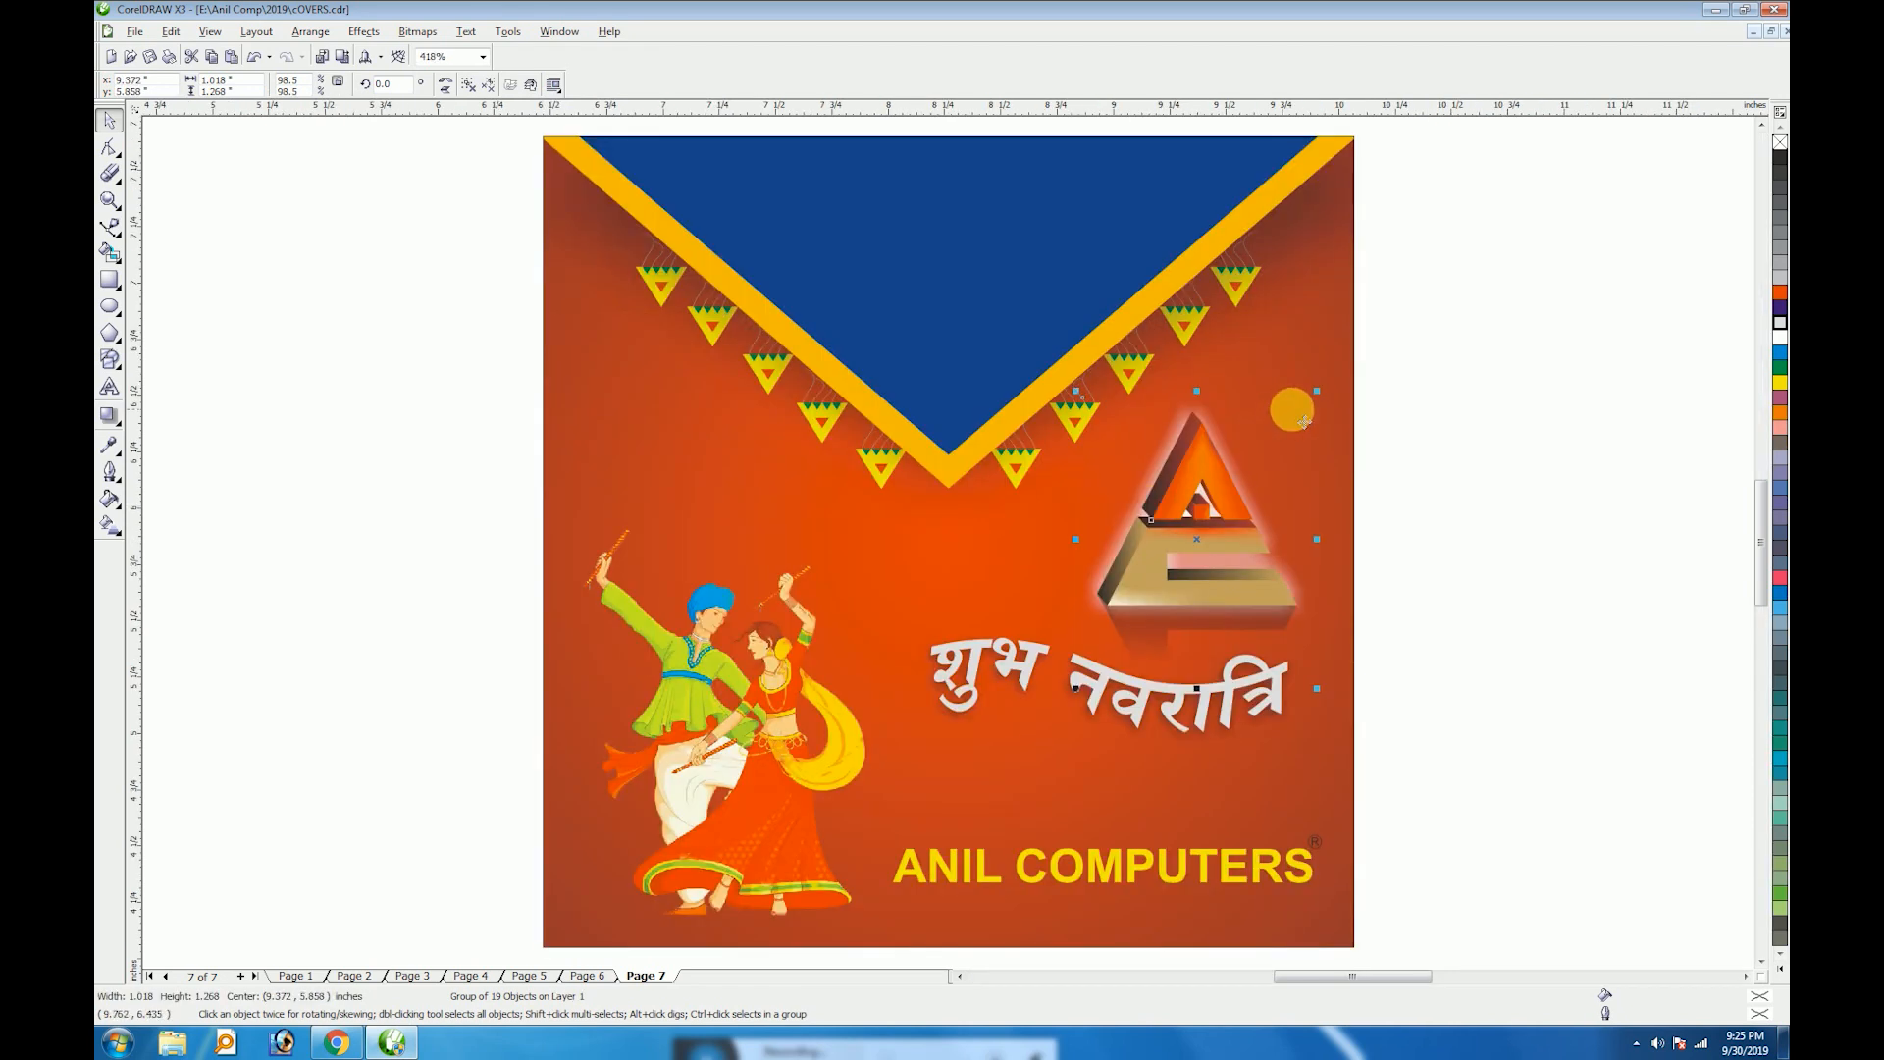
pyautogui.moveTo(1316, 391); pyautogui.dragTo(1288, 424)
pyautogui.moveTo(1249, 503); pyautogui.dragTo(959, 257)
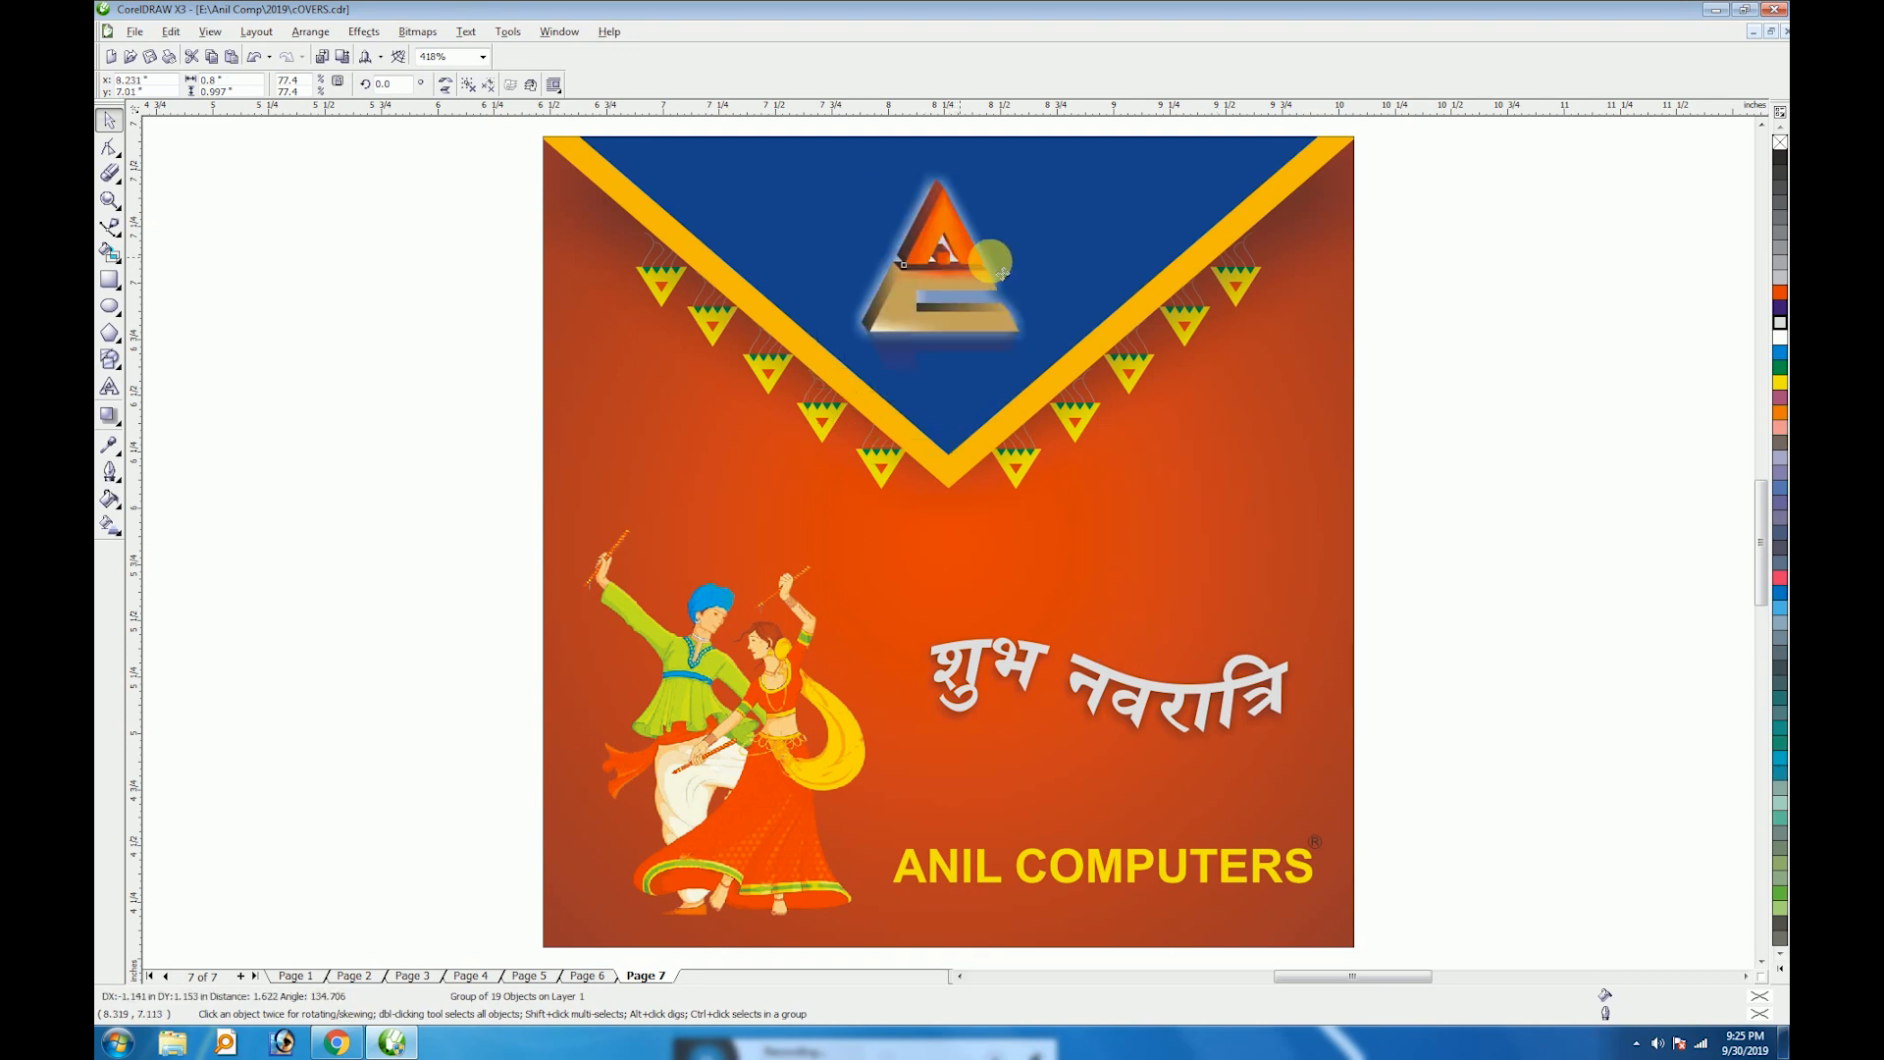
pyautogui.click(1430, 501)
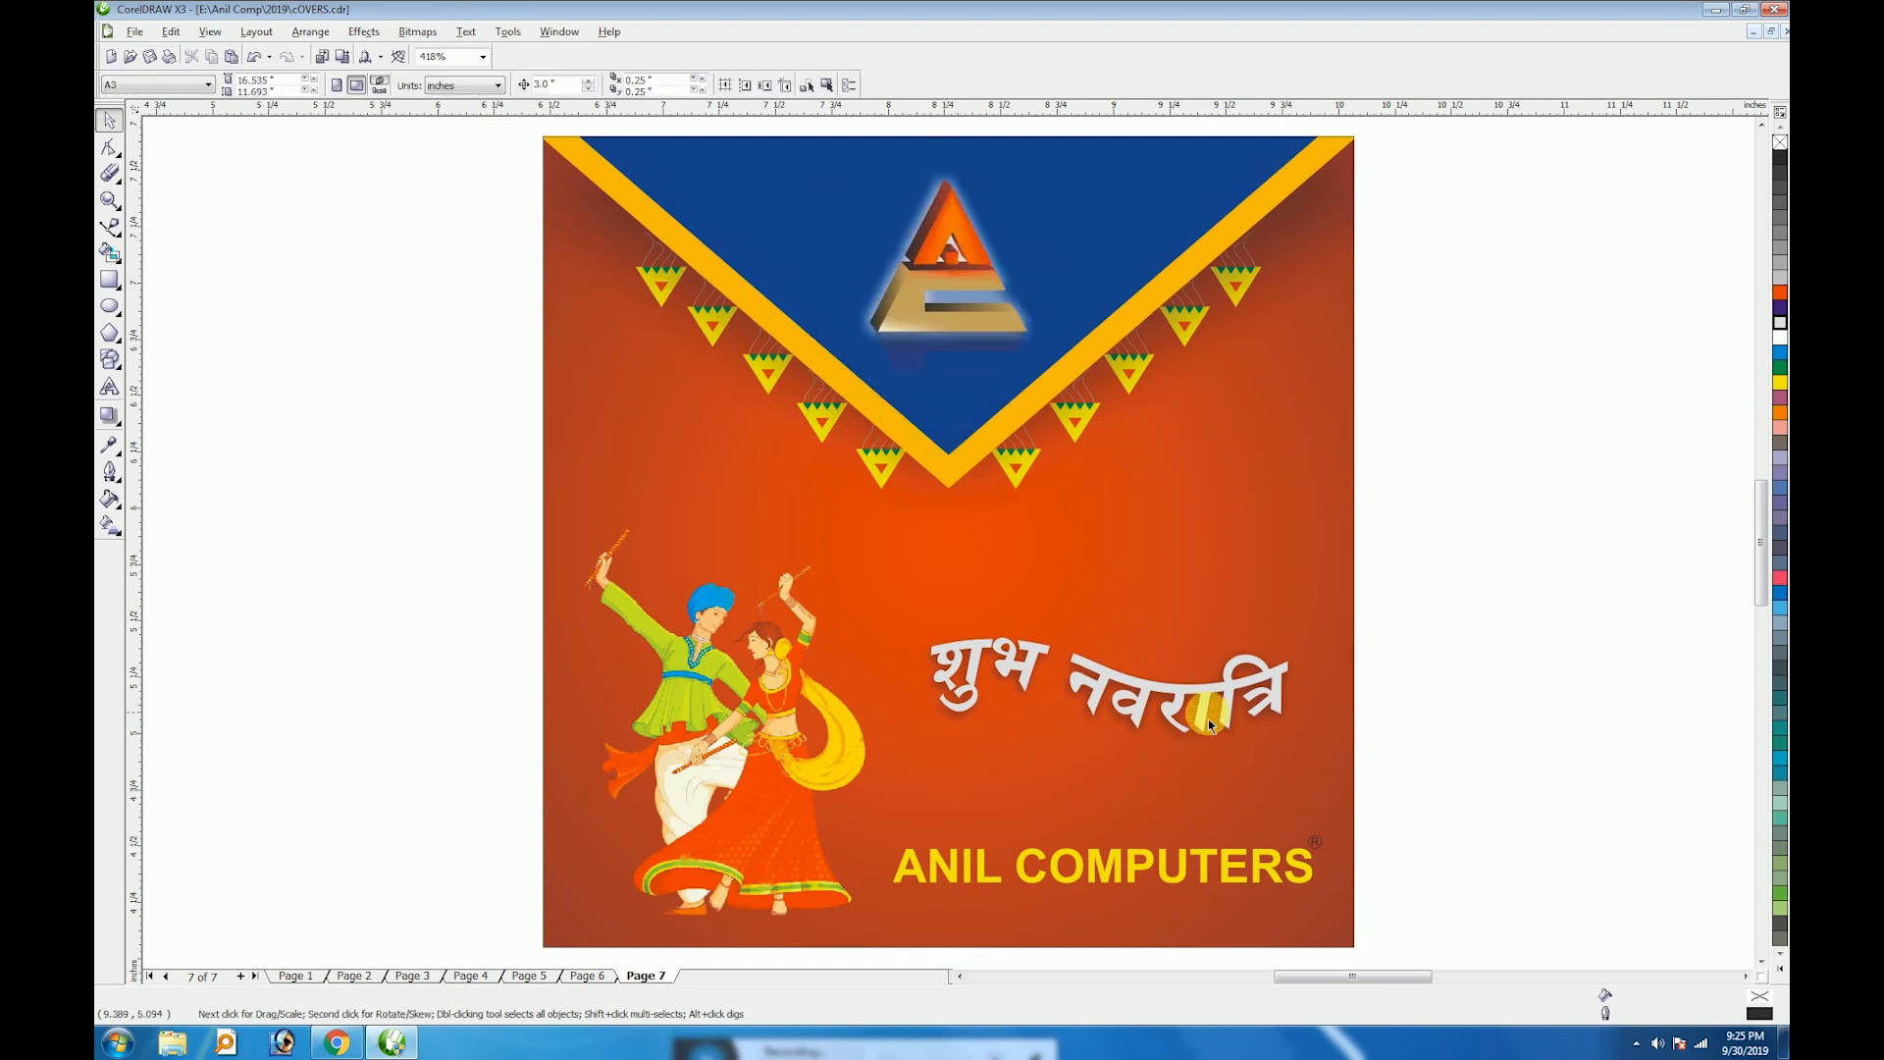
# Enlarge the Hindi greeting slightly towards the dancers
pyautogui.click(1222, 726)
pyautogui.moveTo(922, 741); pyautogui.dragTo(885, 753)
# Place a copy of the dandiya dancers bitmap on the empty area outside the cover
pyautogui.click(789, 717)
pyautogui.moveTo(790, 716); pyautogui.dragTo(471, 483)
pyautogui.rightClick(471, 484)
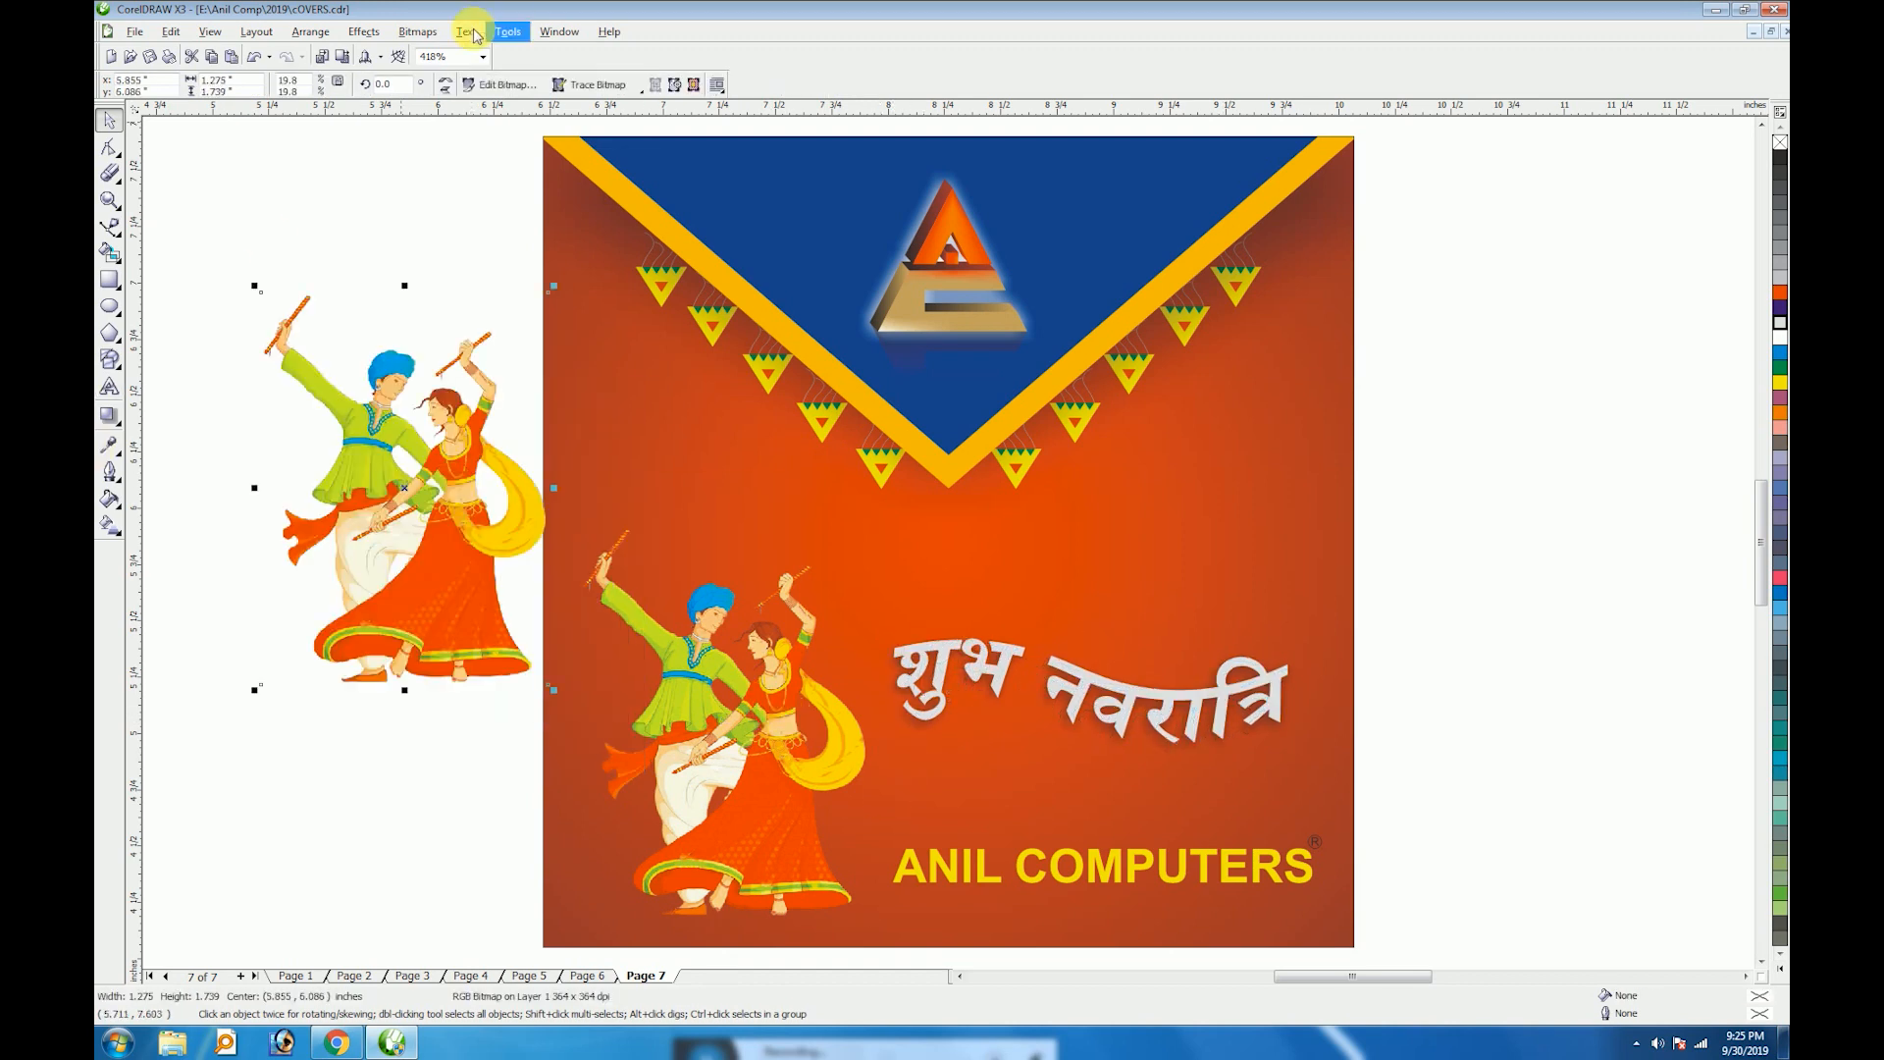
# Try converting the dancers copy to a PANTONE Process Black C monotone, and undo the conversion
pyautogui.click(422, 37)
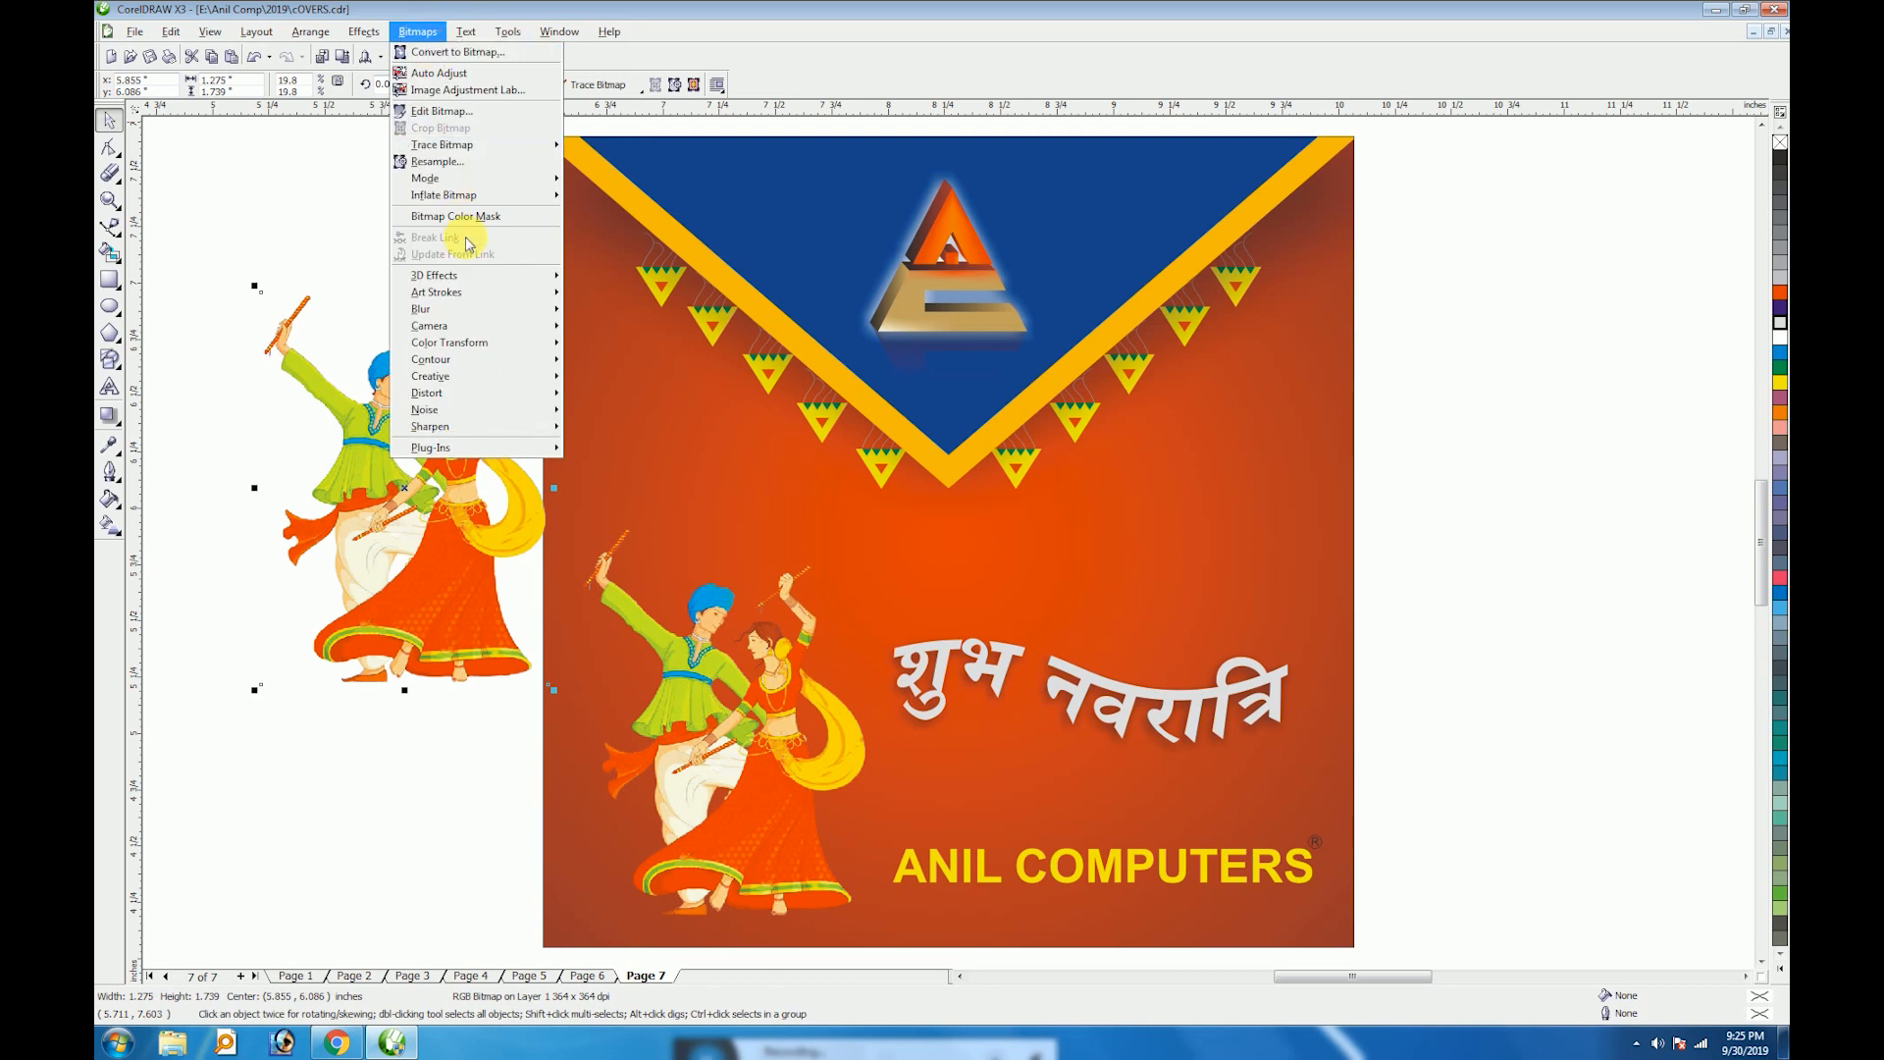
pyautogui.moveTo(508, 186)
pyautogui.click(608, 211)
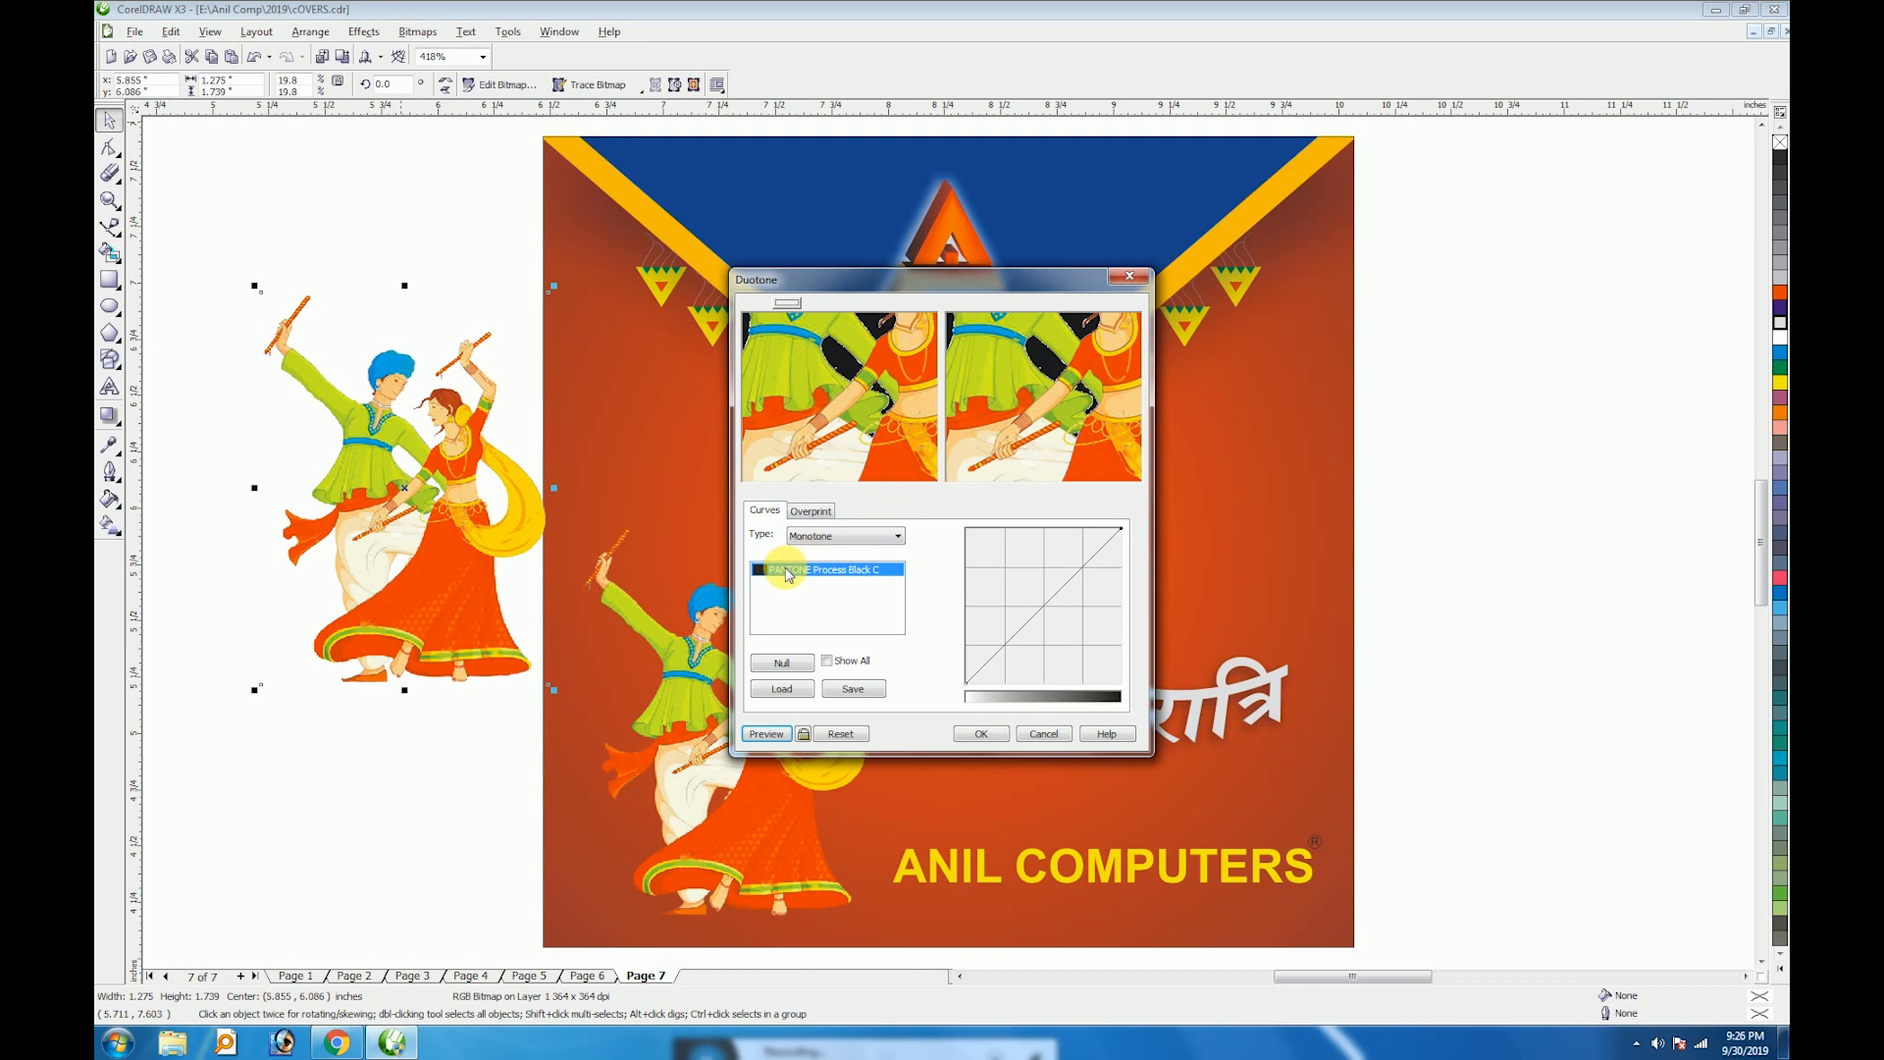
pyautogui.doubleClick(825, 569)
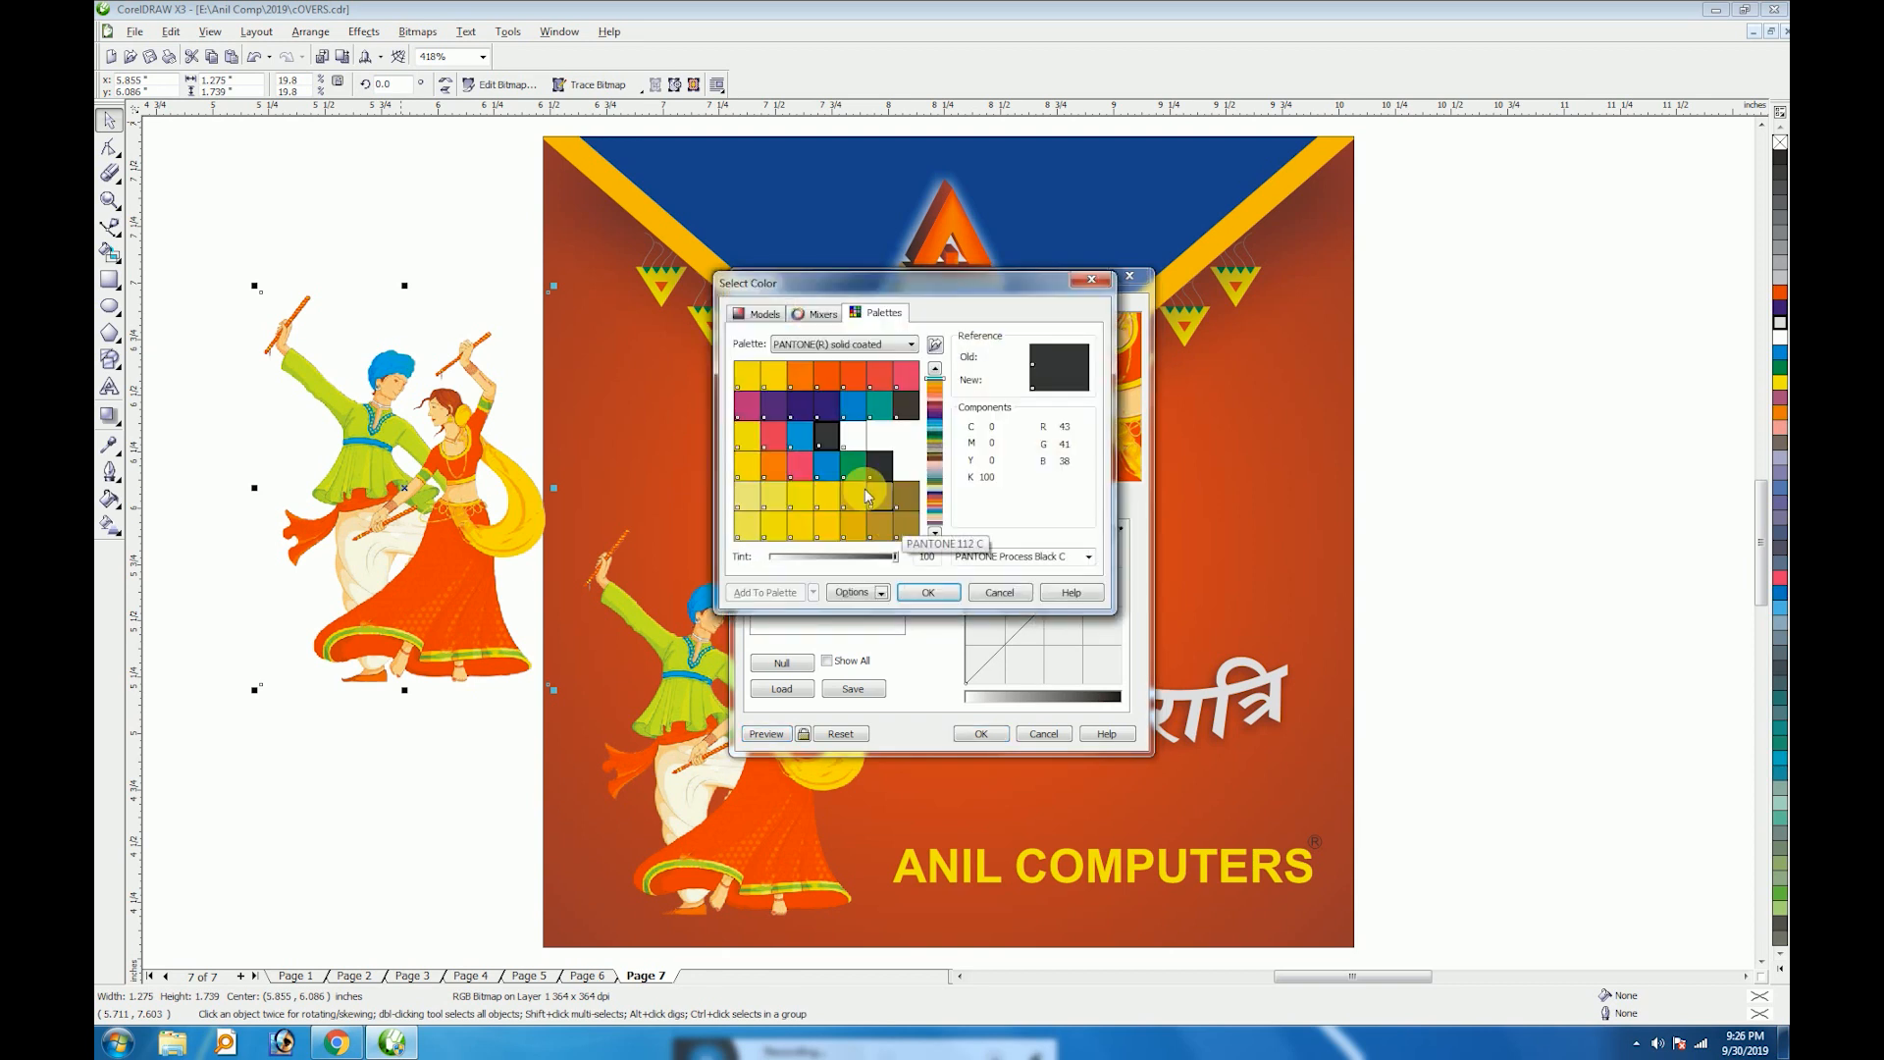
pyautogui.click(937, 595)
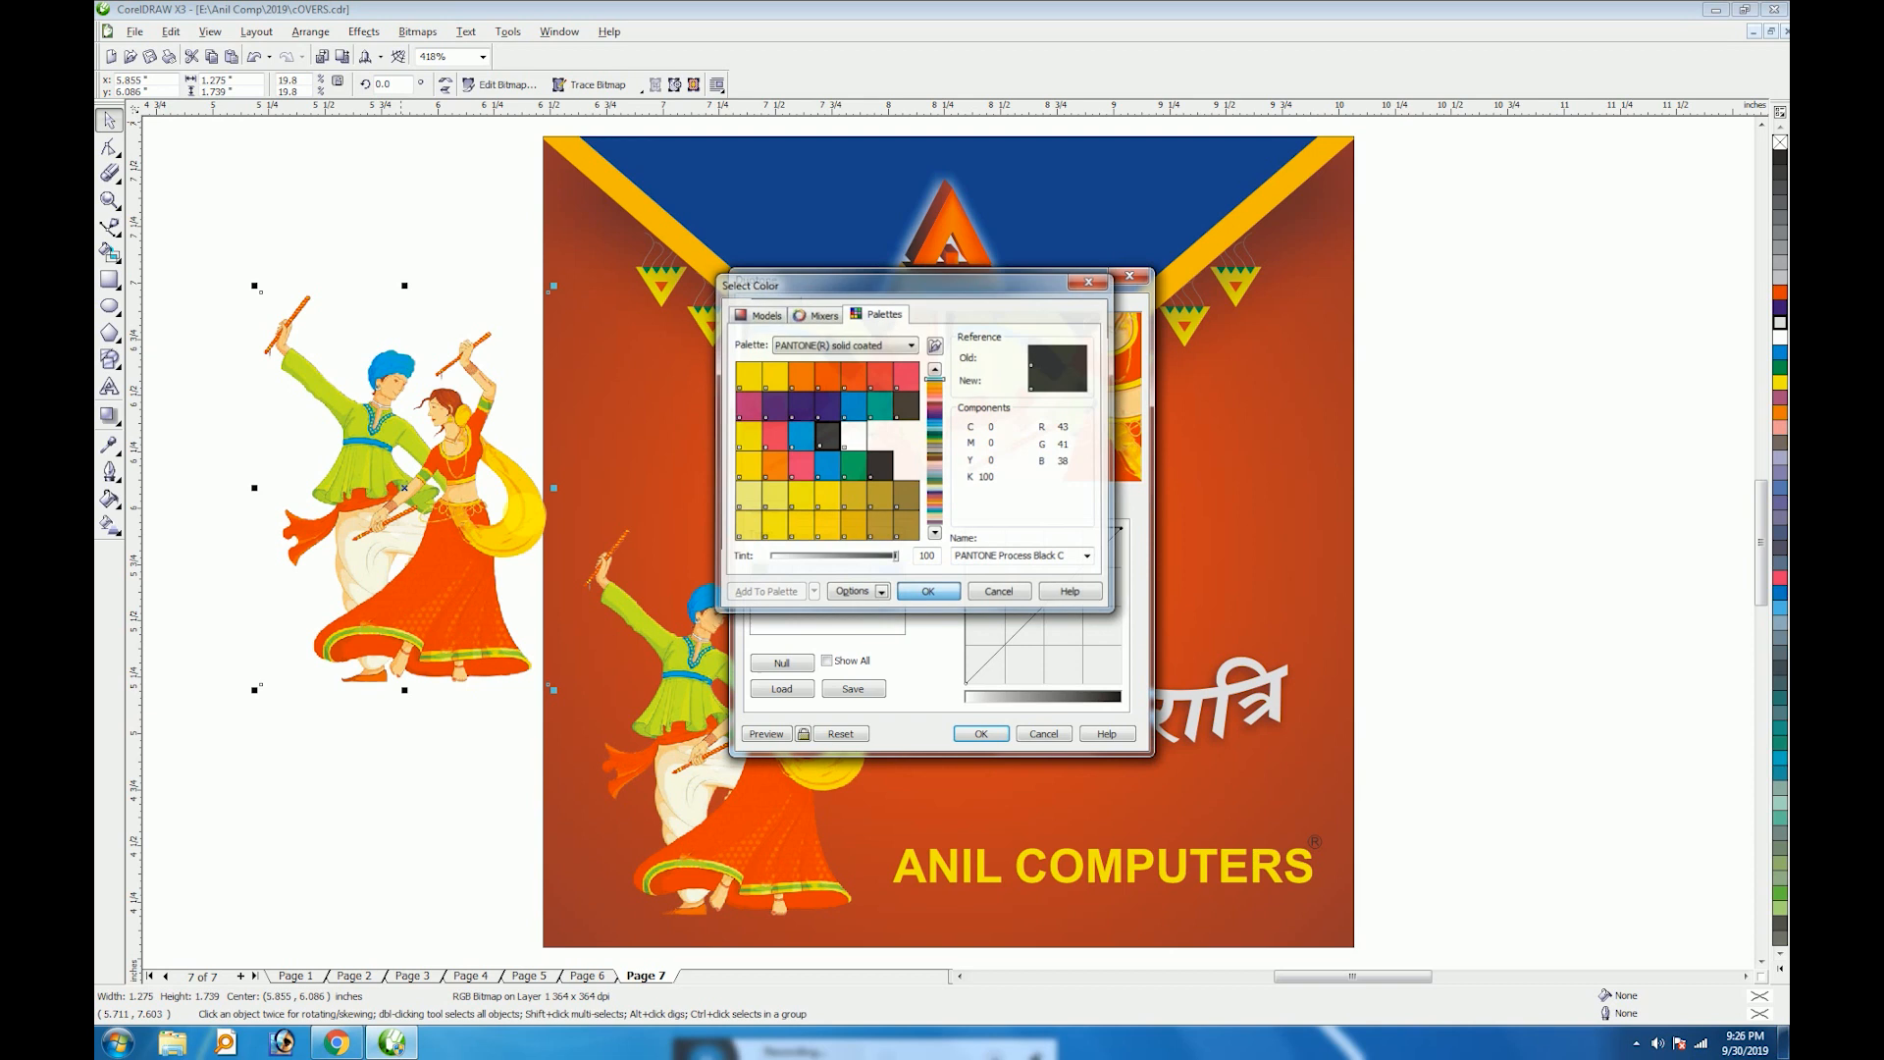
pyautogui.click(979, 736)
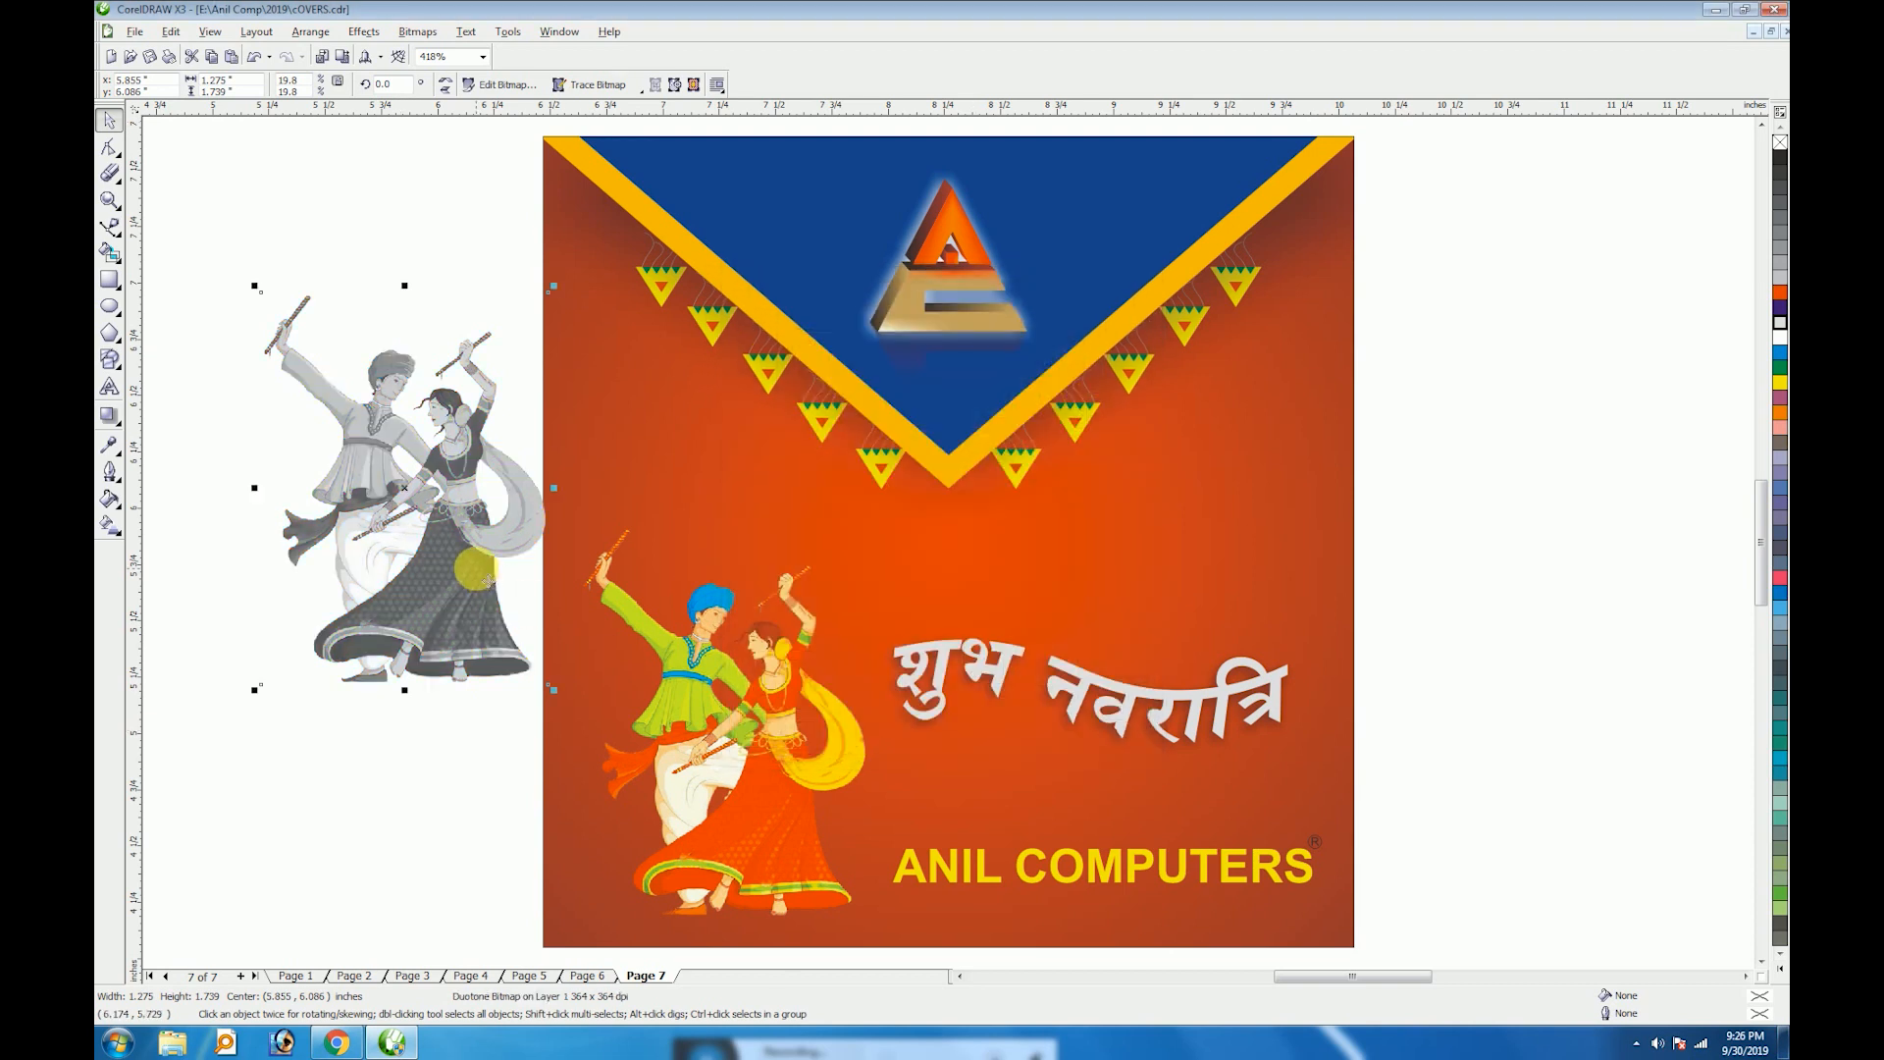
pyautogui.hotkey('ctrl', 'z')
# Convert the dancers copy to a monotone Duotone bitmap with a custom brown CMYK colour, accepting its conversion to a valid duotone colour
pyautogui.click(417, 31)
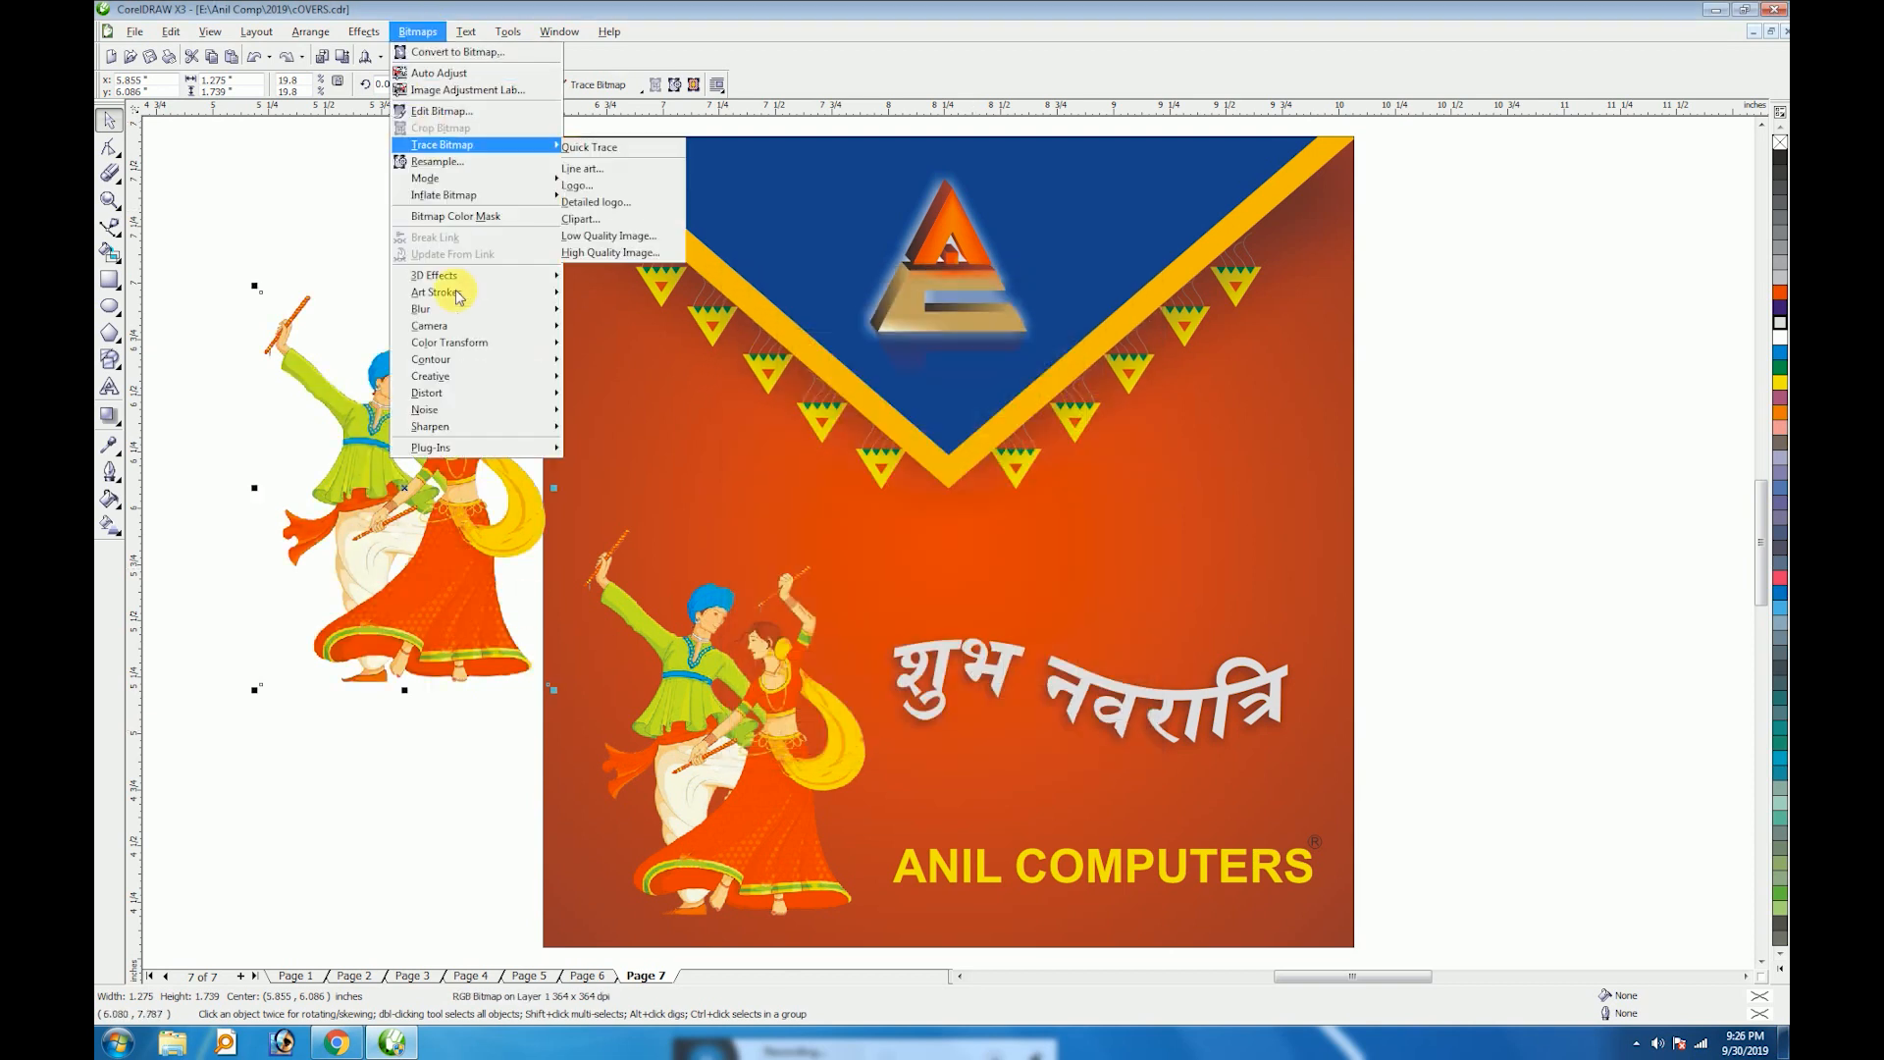
pyautogui.moveTo(505, 198)
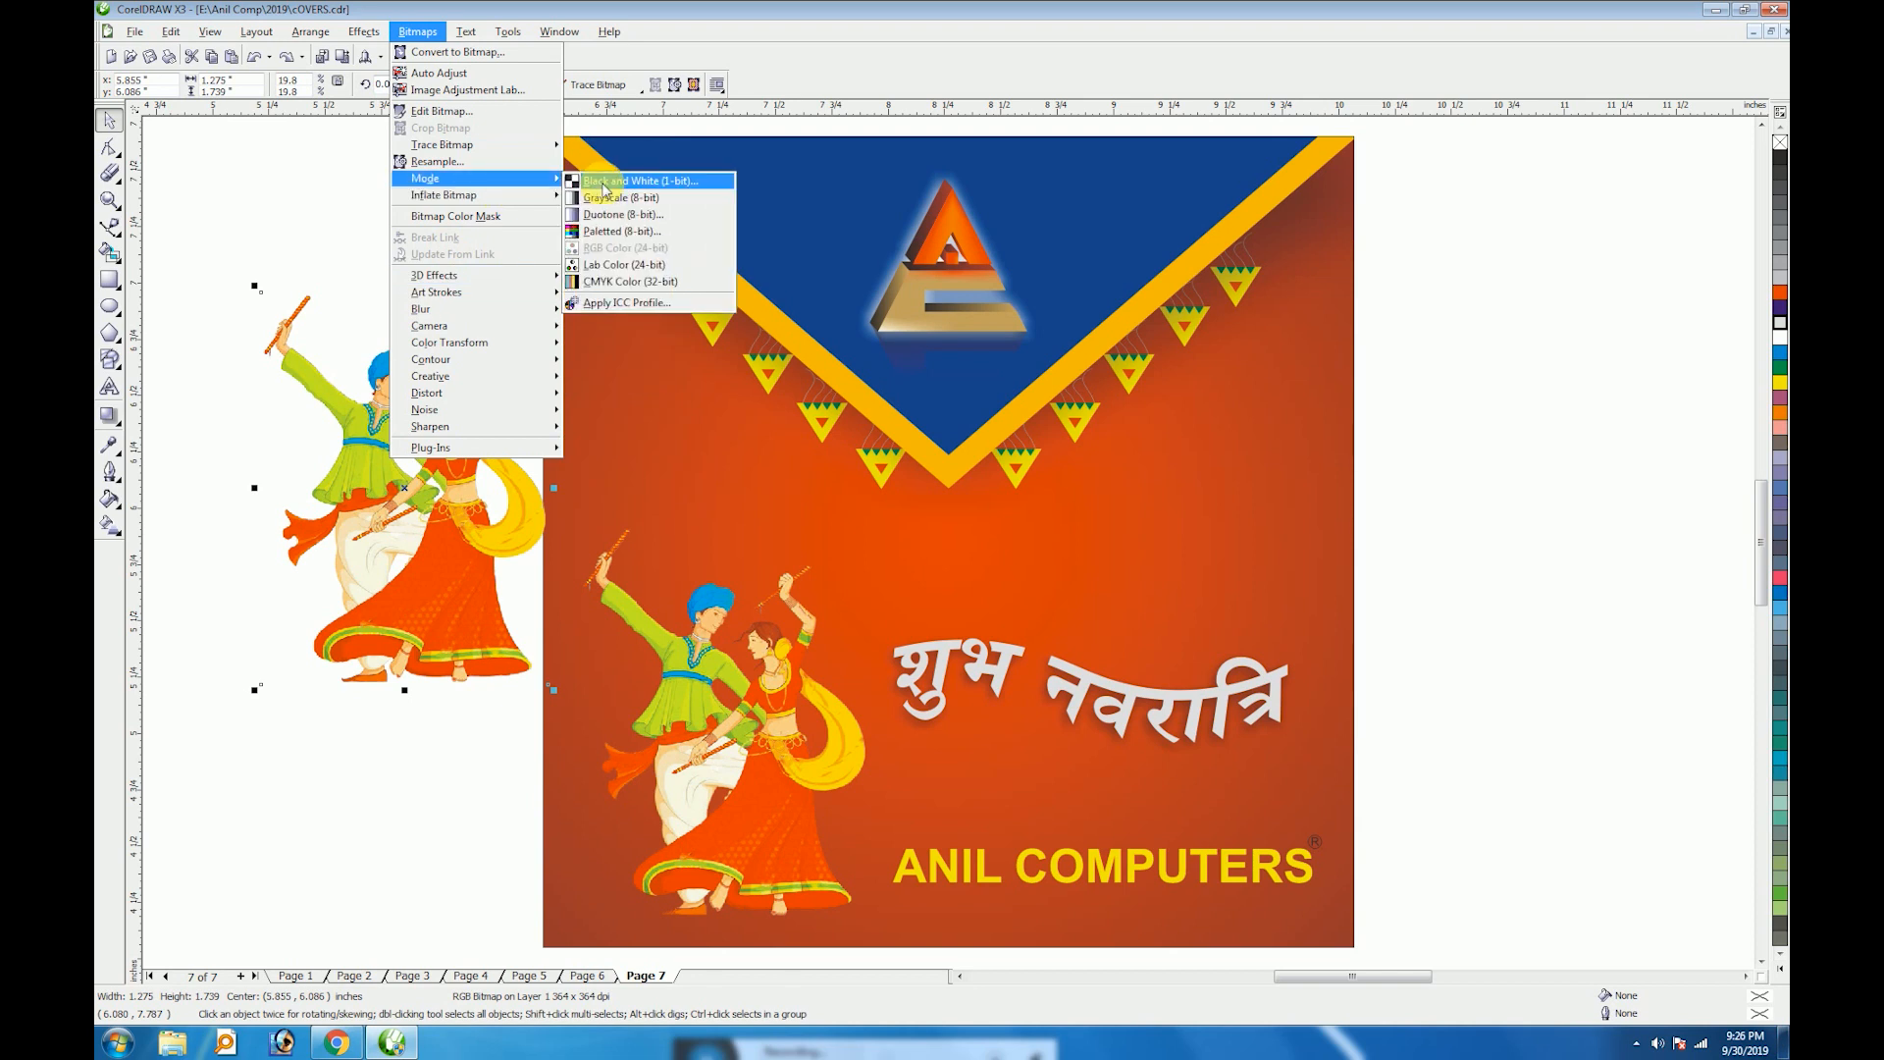
pyautogui.click(613, 215)
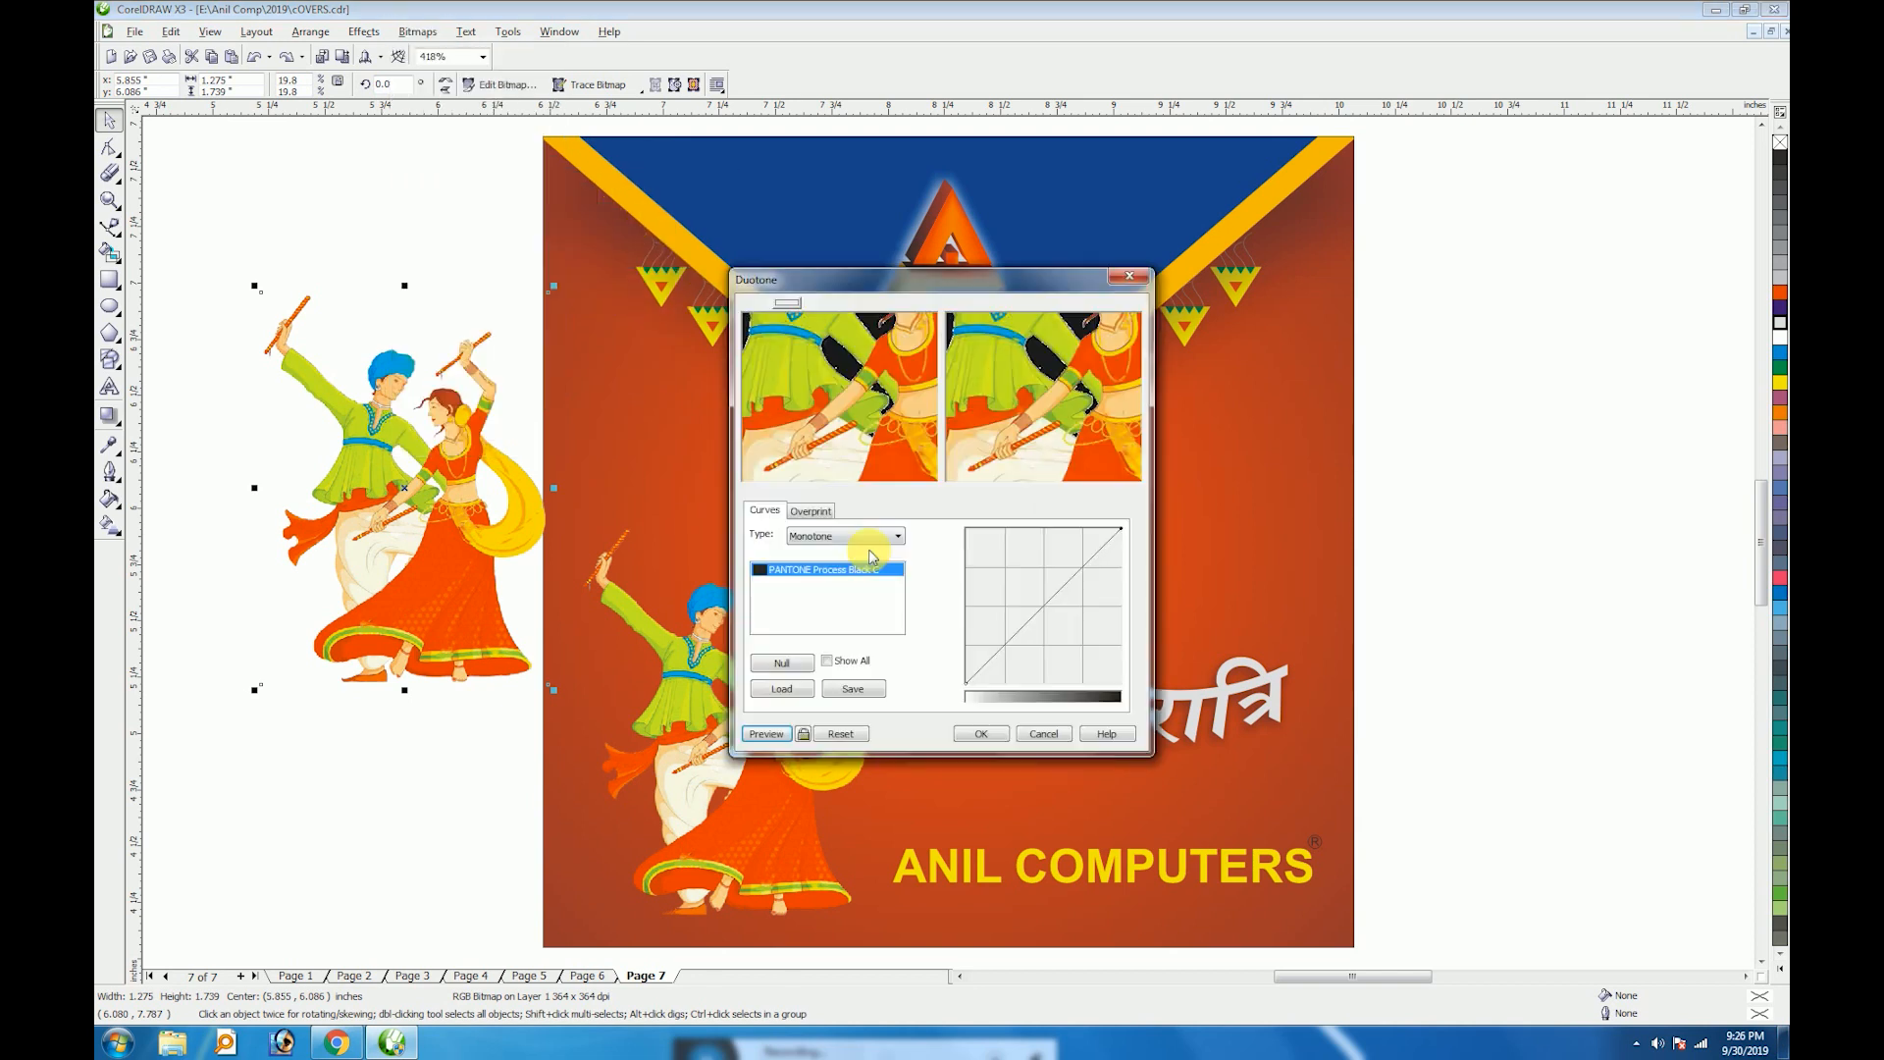
pyautogui.doubleClick(763, 570)
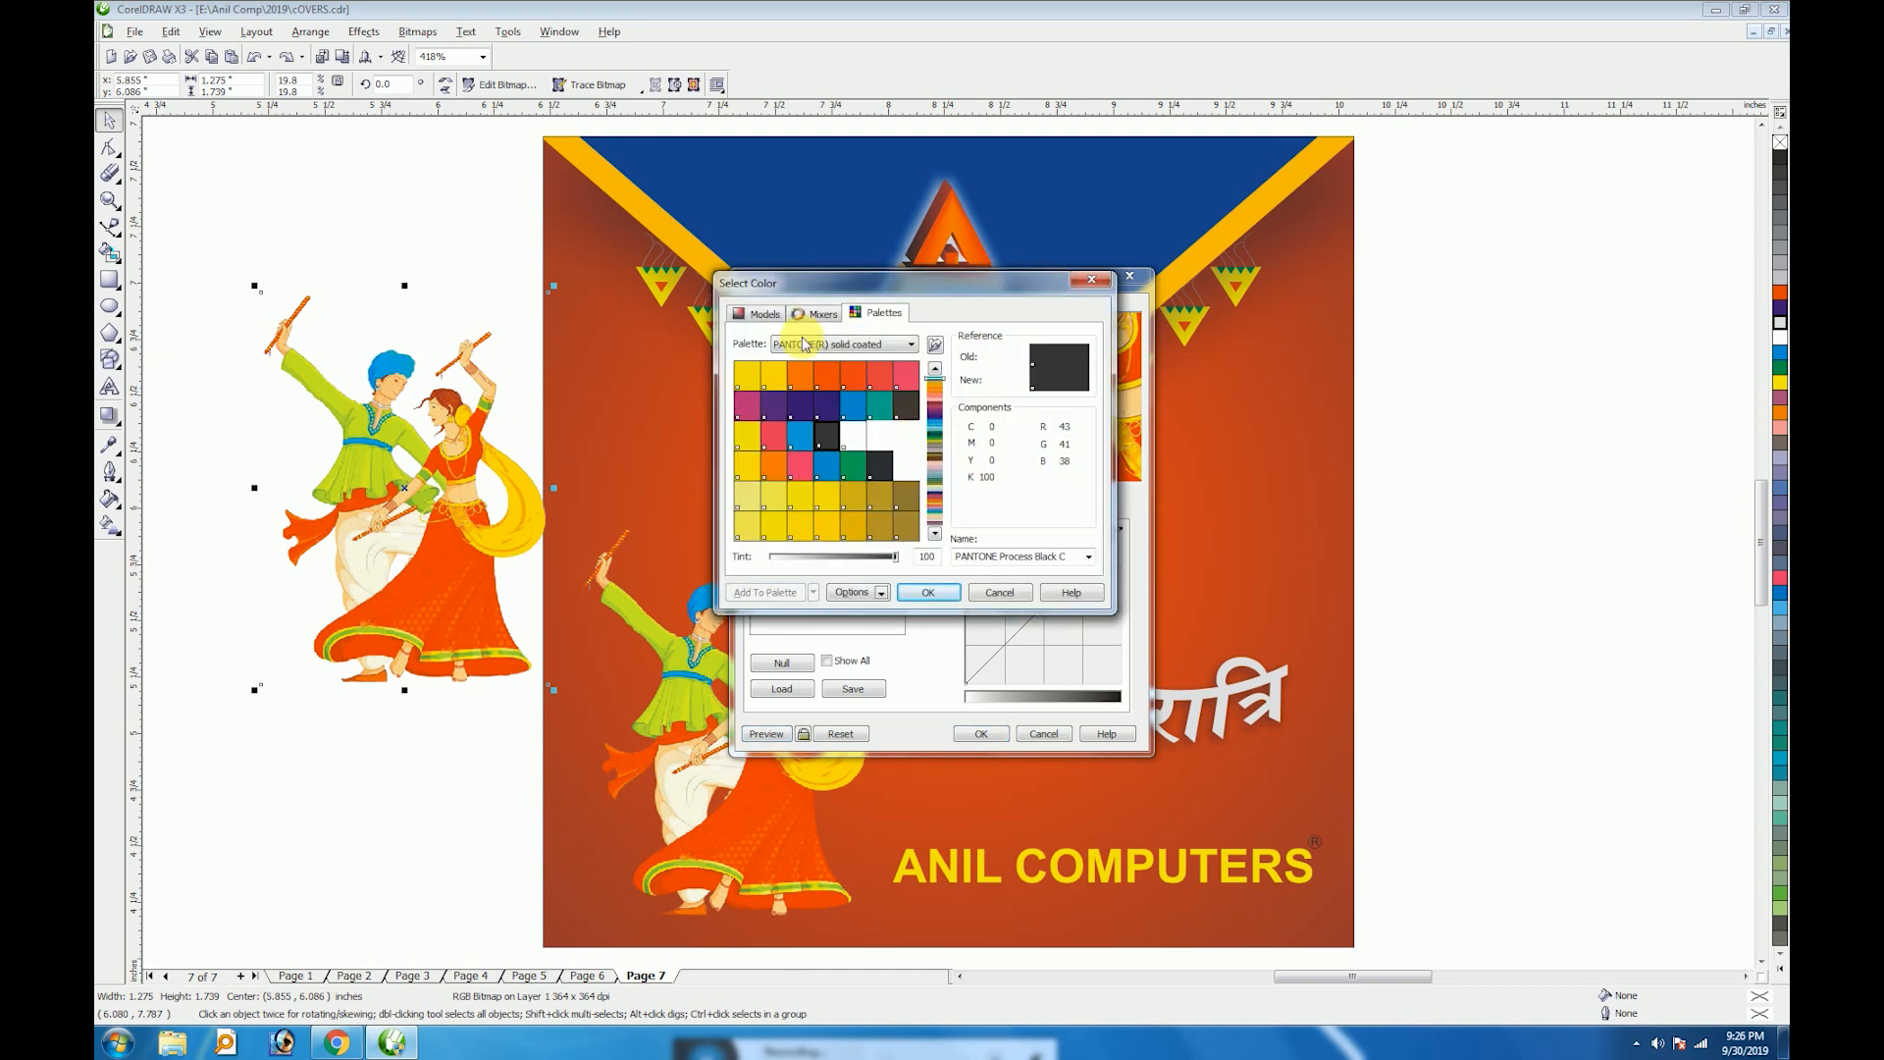
pyautogui.click(760, 313)
pyautogui.moveTo(935, 426); pyautogui.dragTo(937, 549)
pyautogui.click(852, 379)
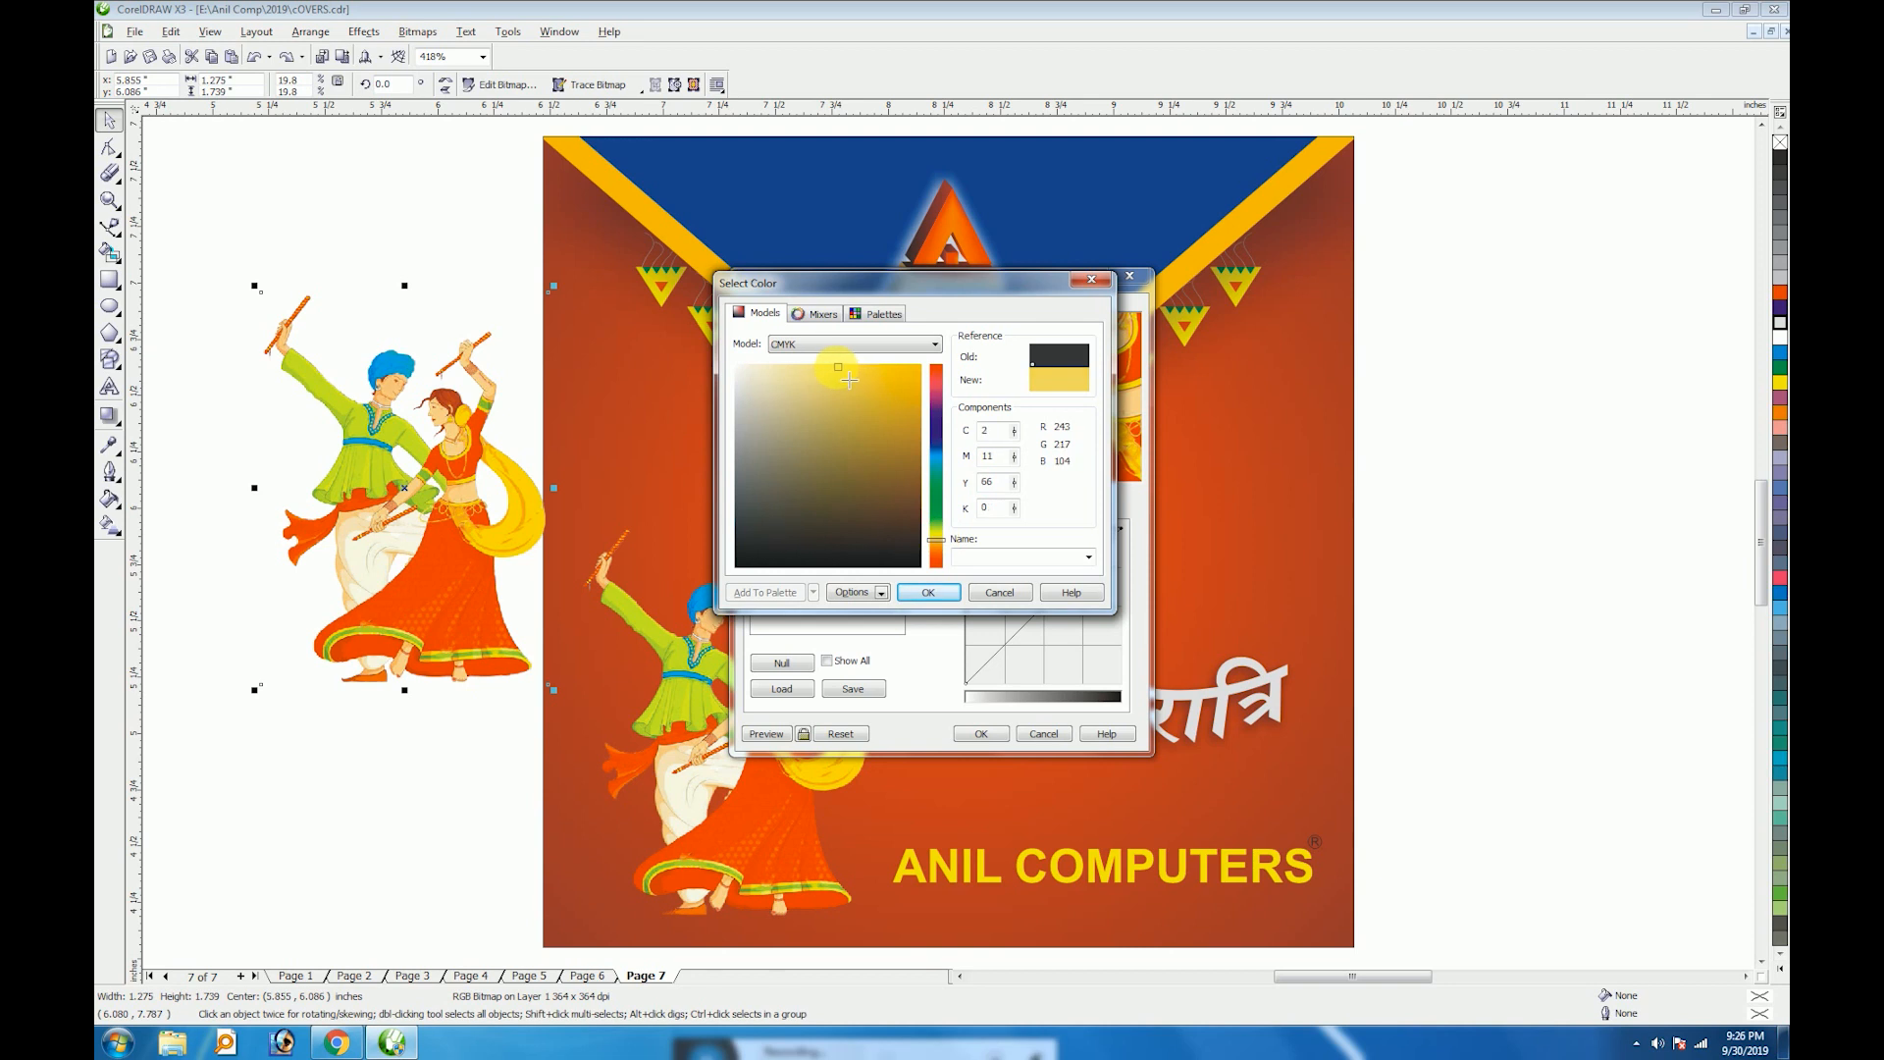
pyautogui.click(860, 383)
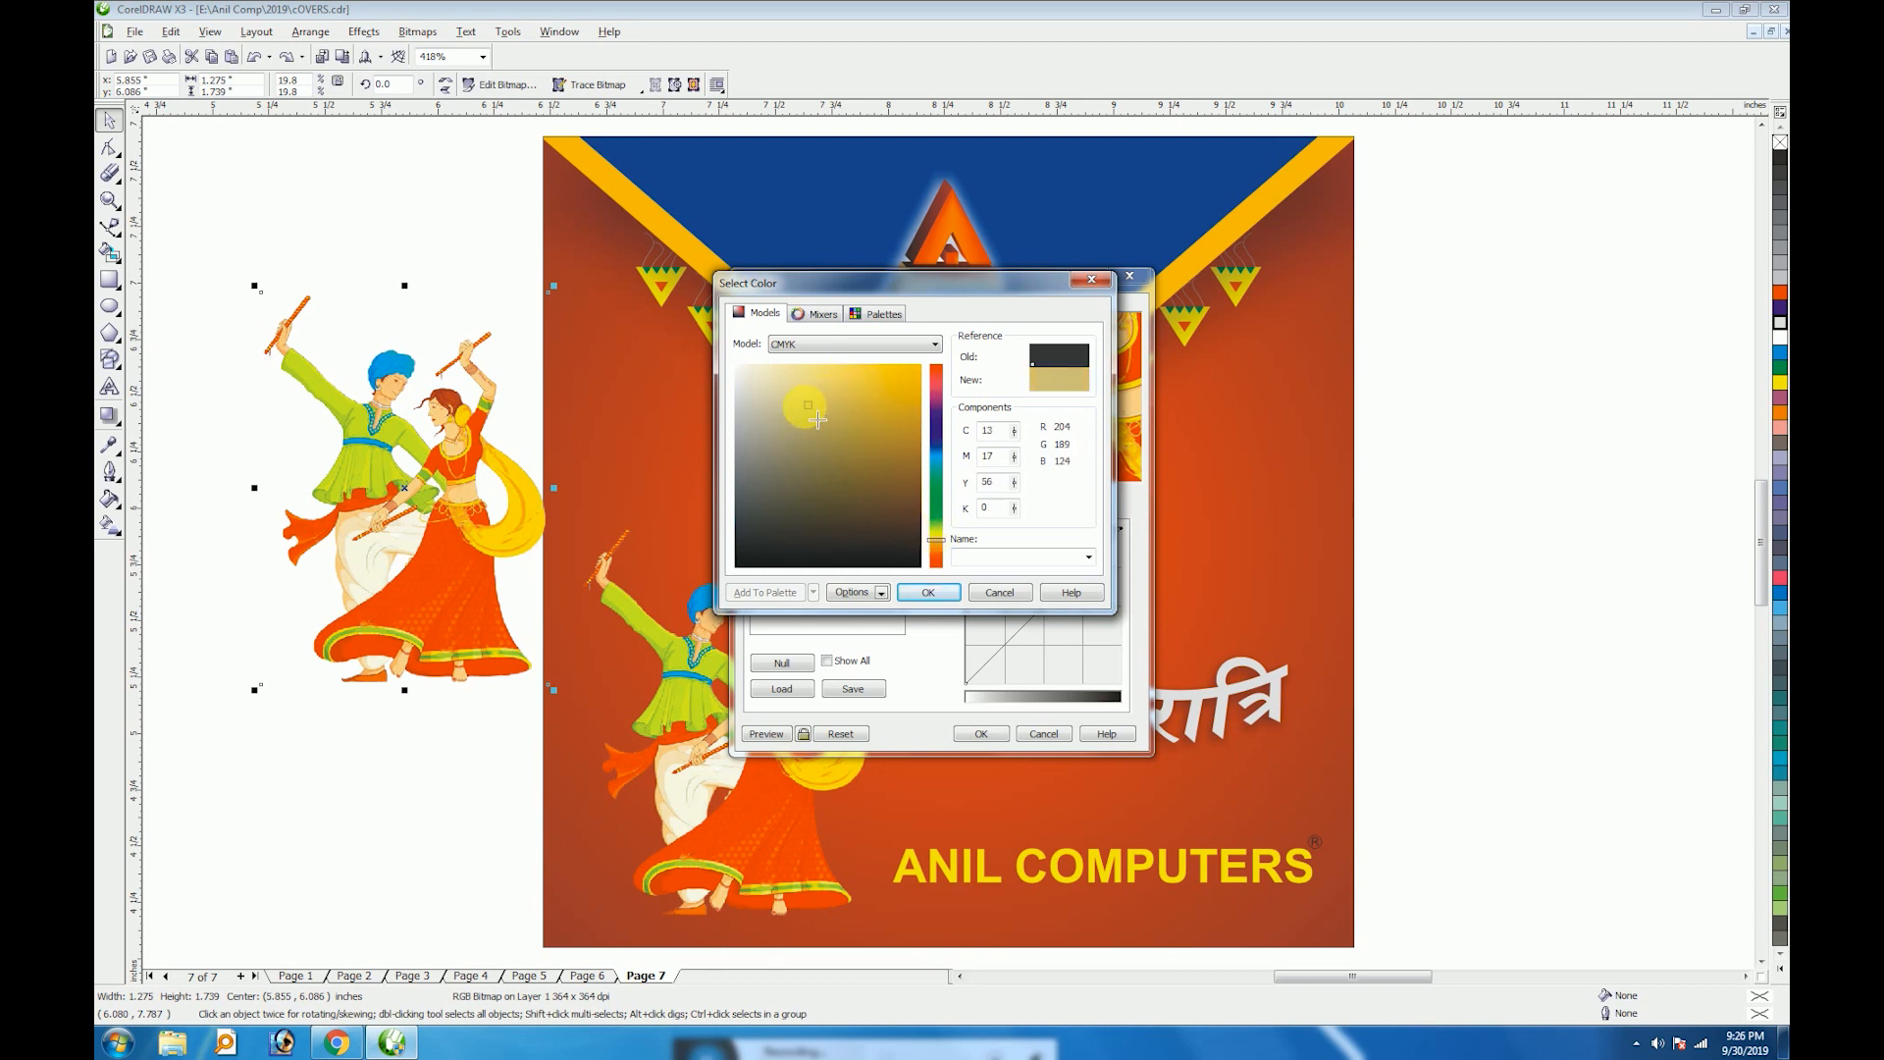
pyautogui.click(933, 550)
pyautogui.moveTo(841, 449); pyautogui.dragTo(909, 484)
pyautogui.click(933, 592)
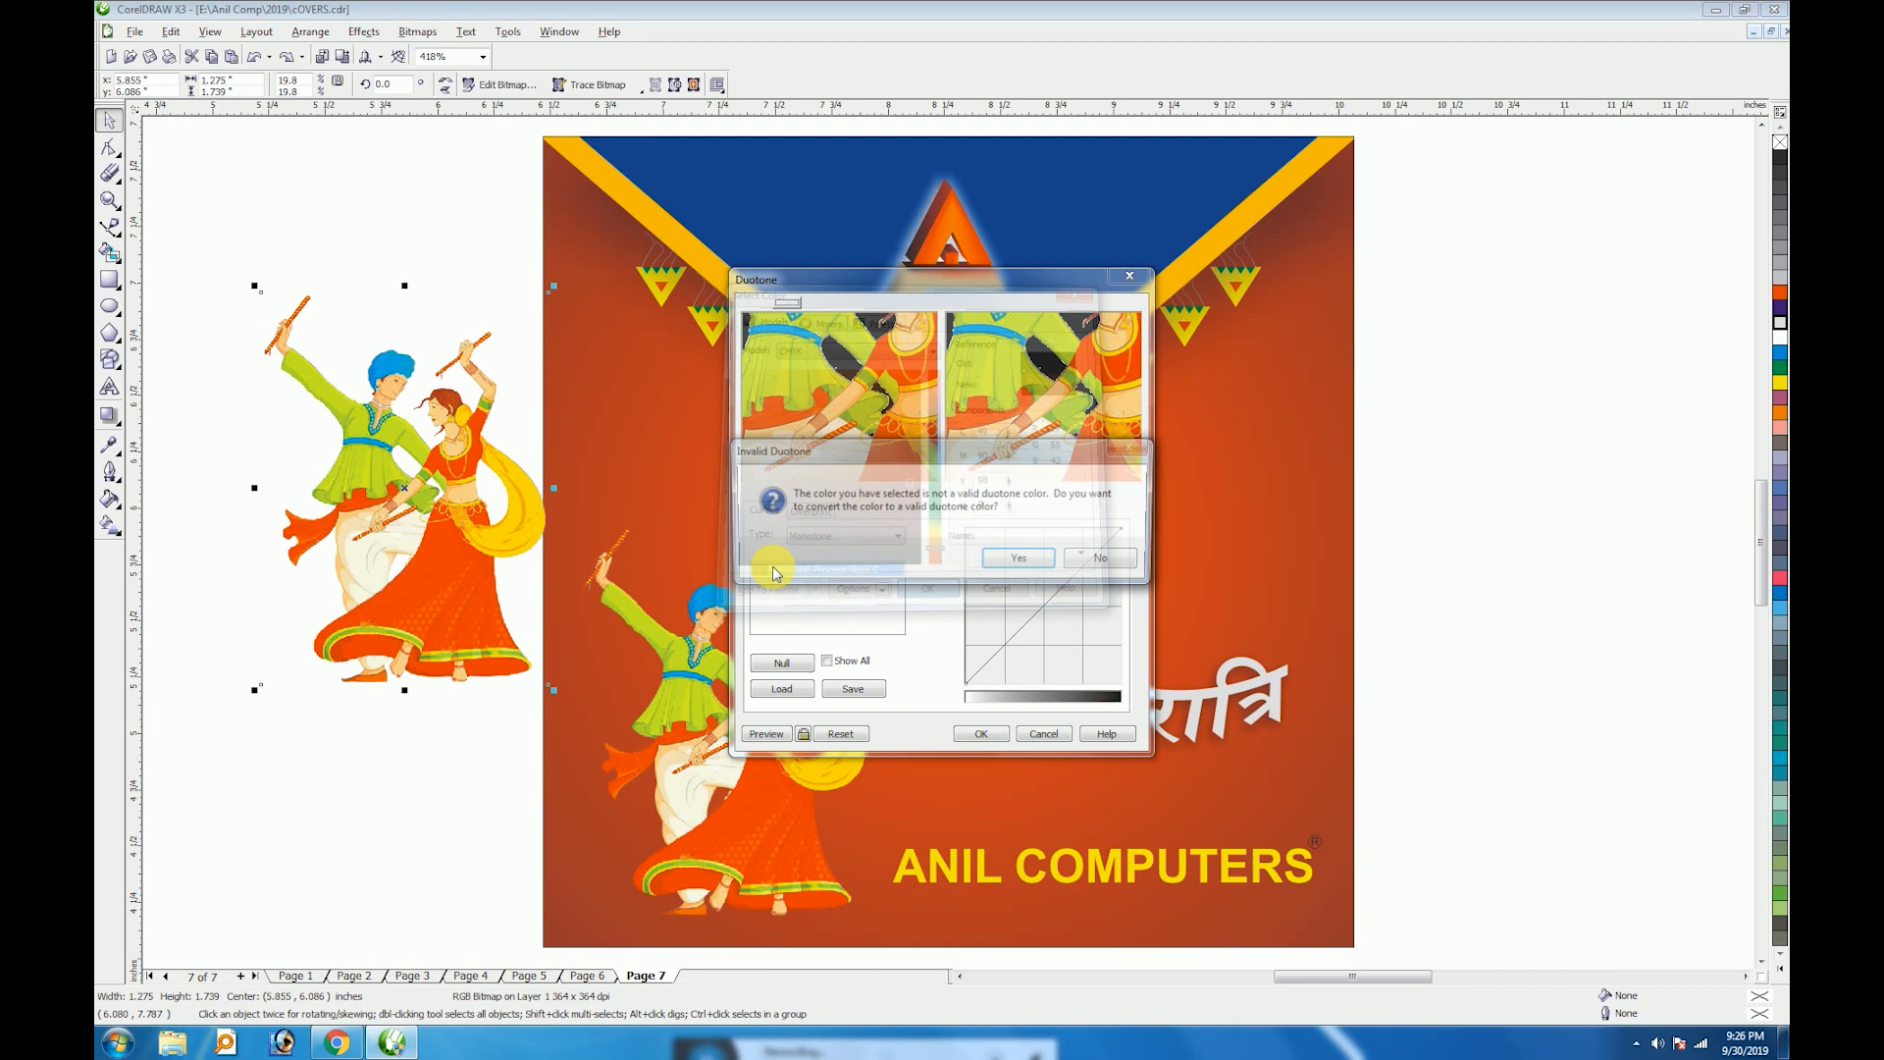
pyautogui.click(1021, 561)
pyautogui.click(982, 736)
# Enlarge the brown dancers to about 2.161 by 2.949 inches and PowerClip them into the red cover square
pyautogui.moveTo(554, 690); pyautogui.dragTo(653, 825)
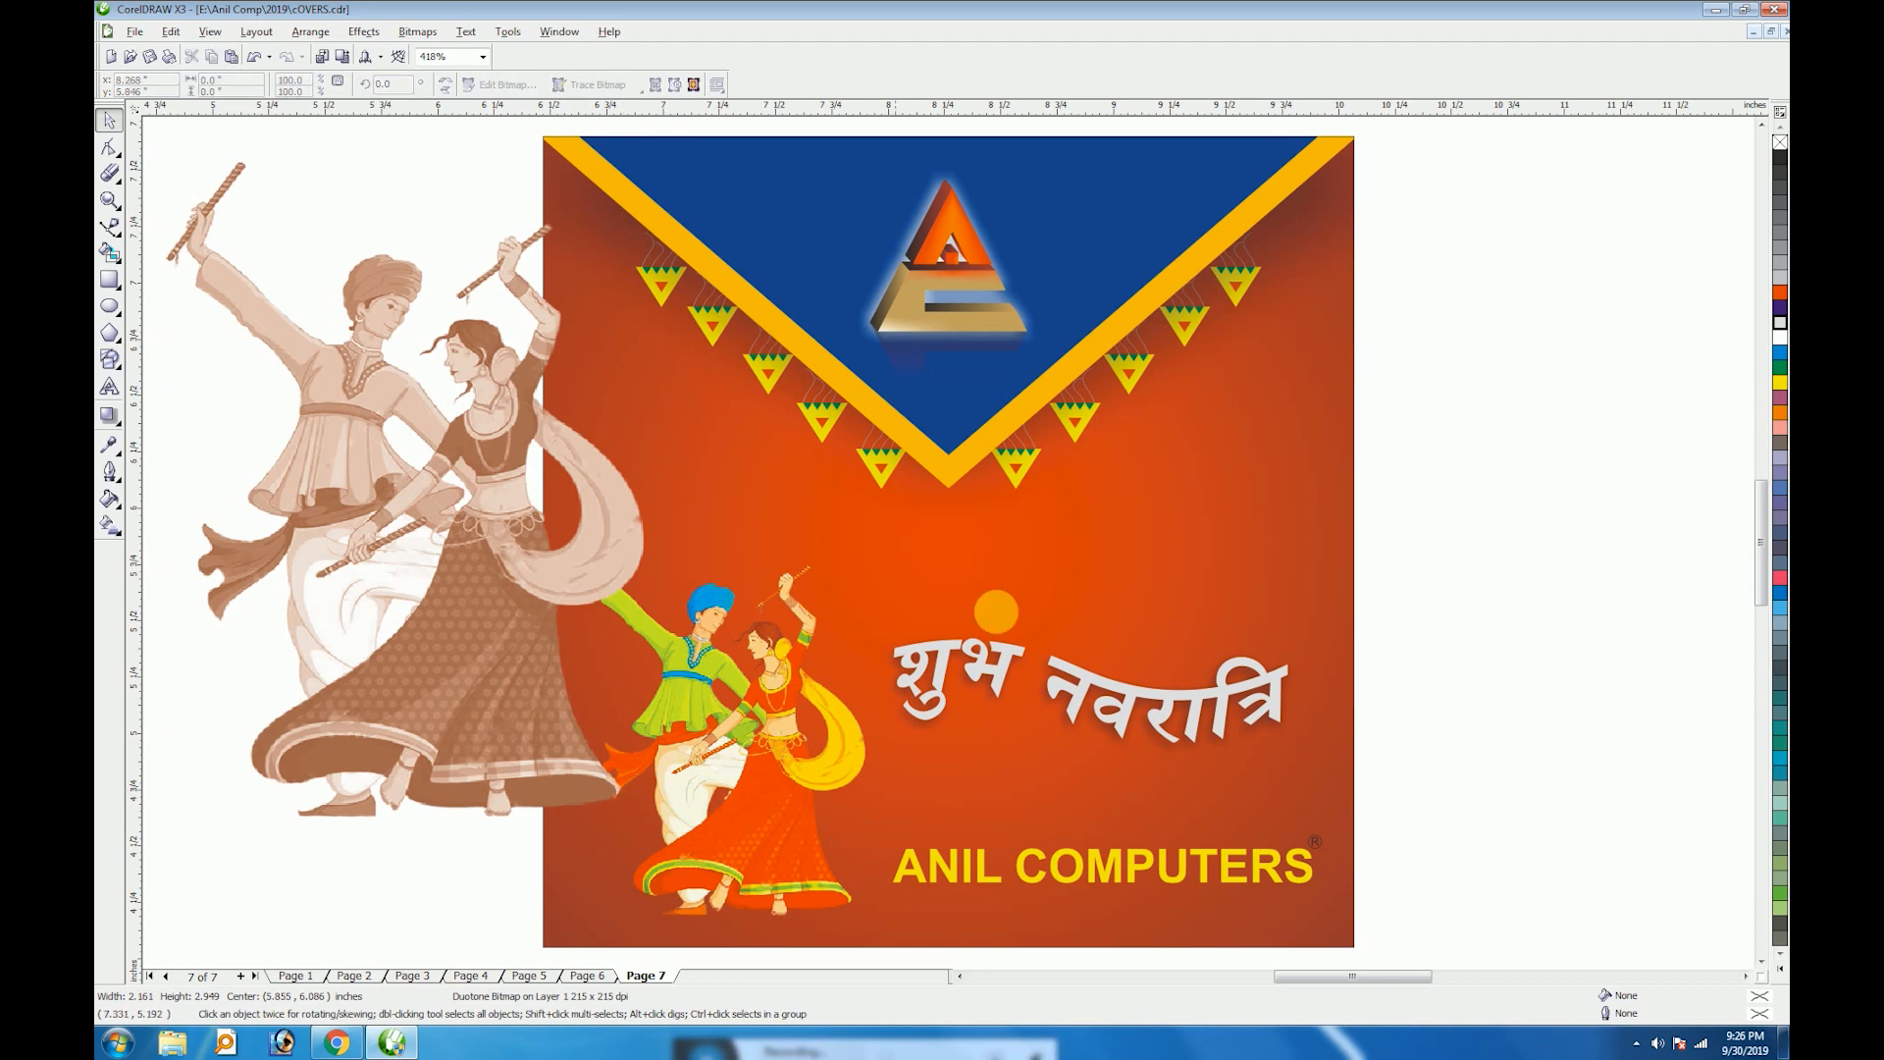
pyautogui.click(1188, 587)
# Within the cover's PowerClip contents, put the brown dancers behind the flap, shrink them to about 1.443 by 1.968 inches and lower them beneath its tip
pyautogui.rightClick(1190, 584)
pyautogui.click(1217, 608)
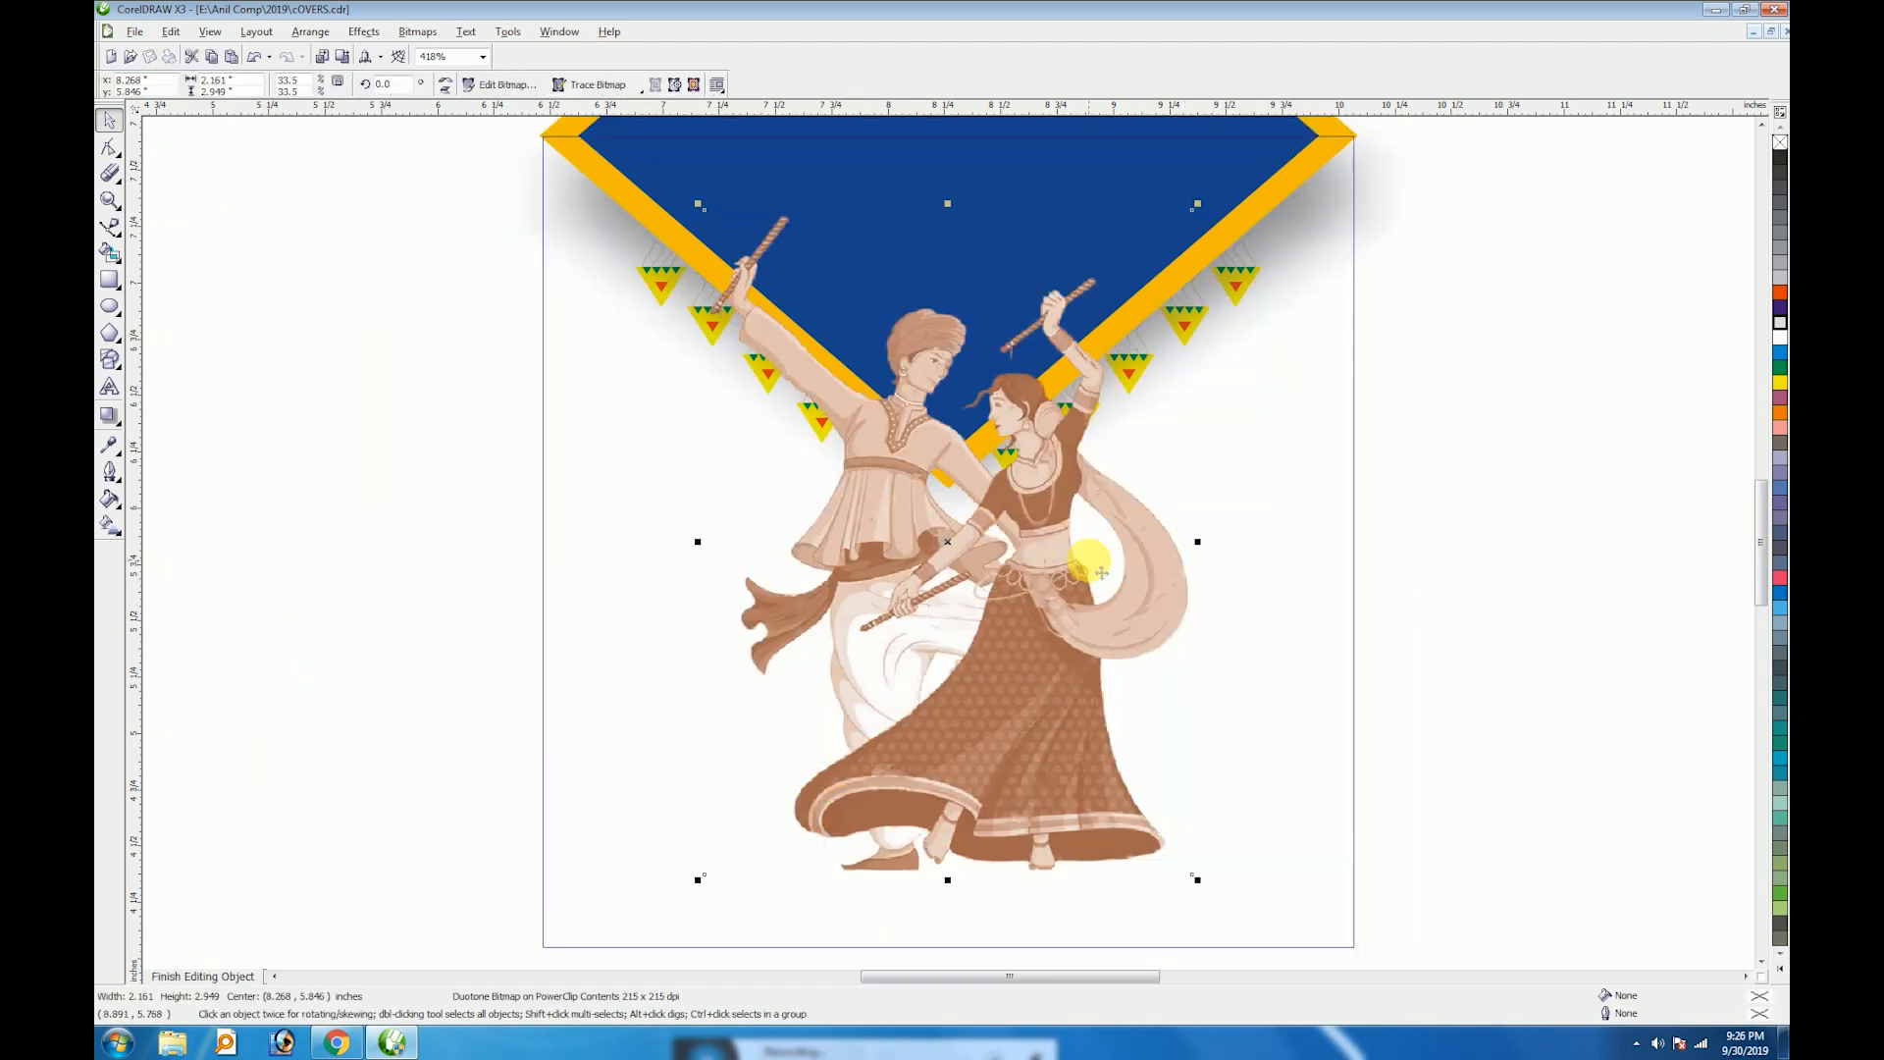
pyautogui.moveTo(1073, 580); pyautogui.dragTo(1082, 650)
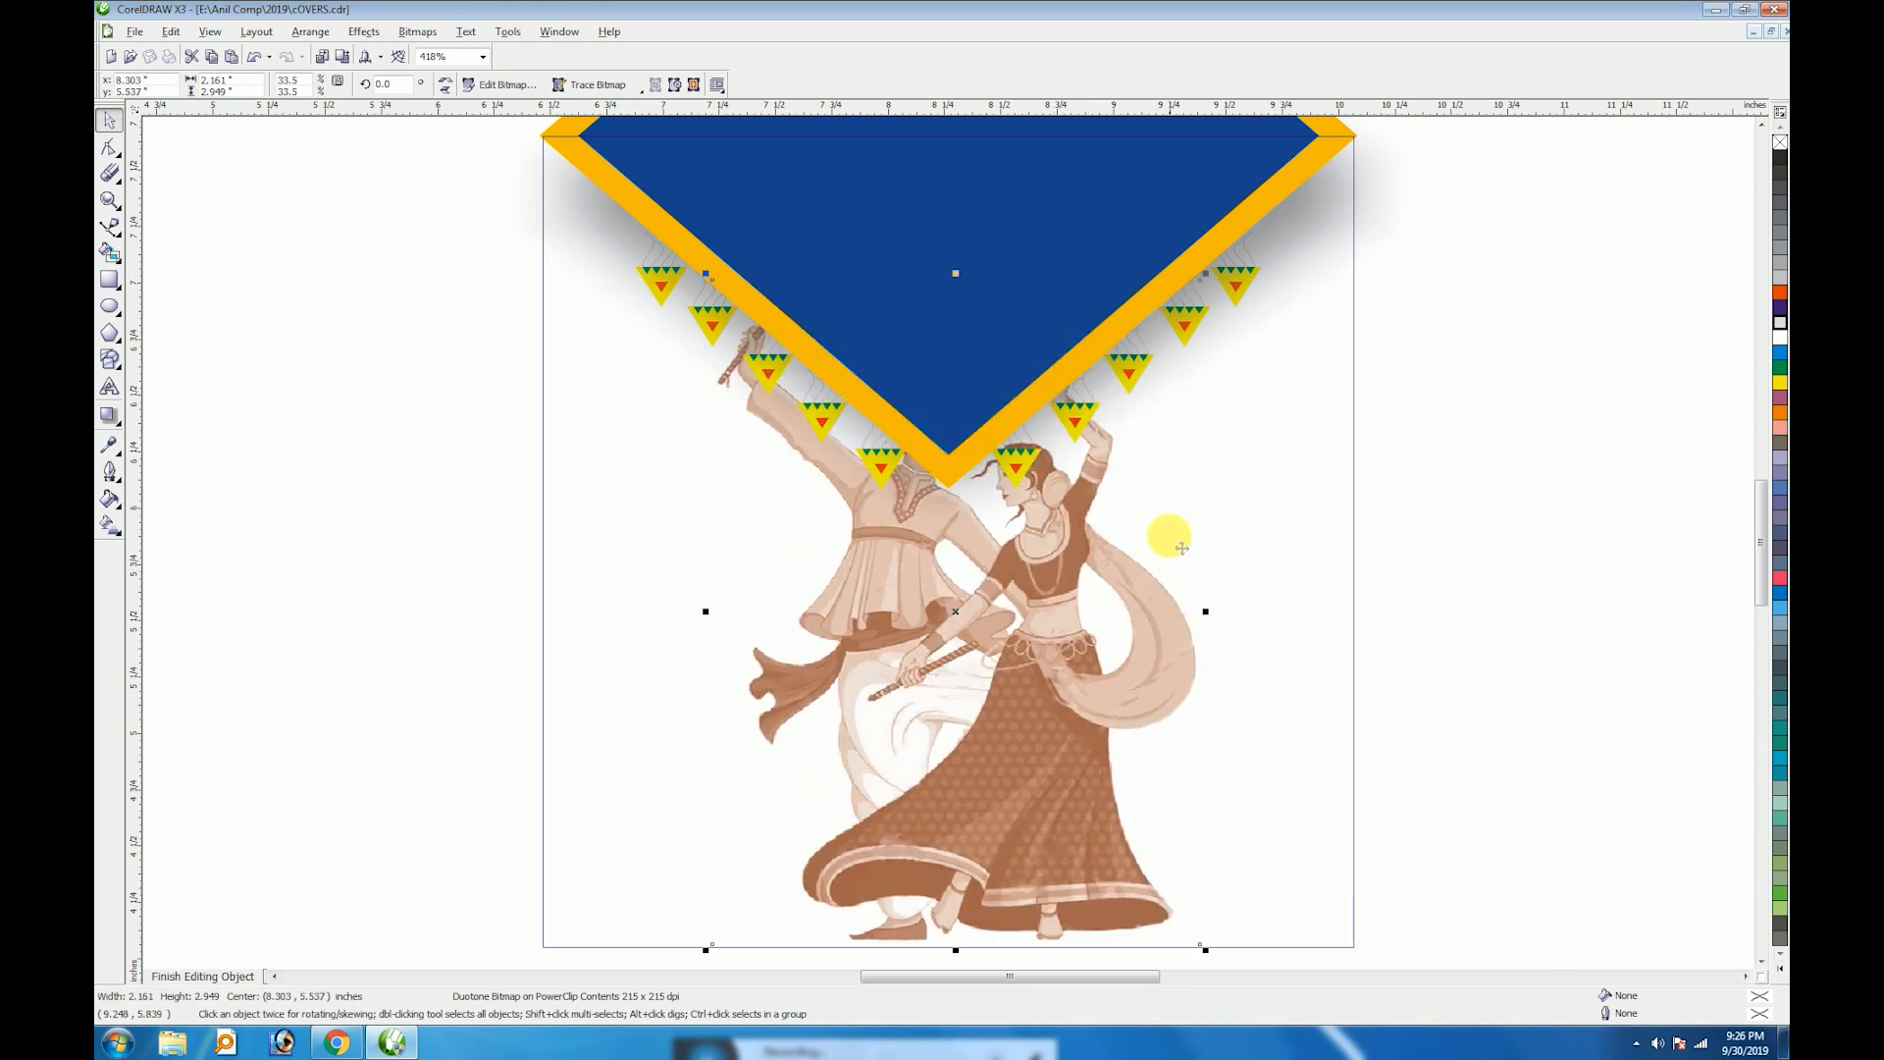
pyautogui.moveTo(1205, 273); pyautogui.dragTo(1136, 439)
pyautogui.moveTo(1017, 528); pyautogui.dragTo(1019, 769)
pyautogui.click(1005, 761)
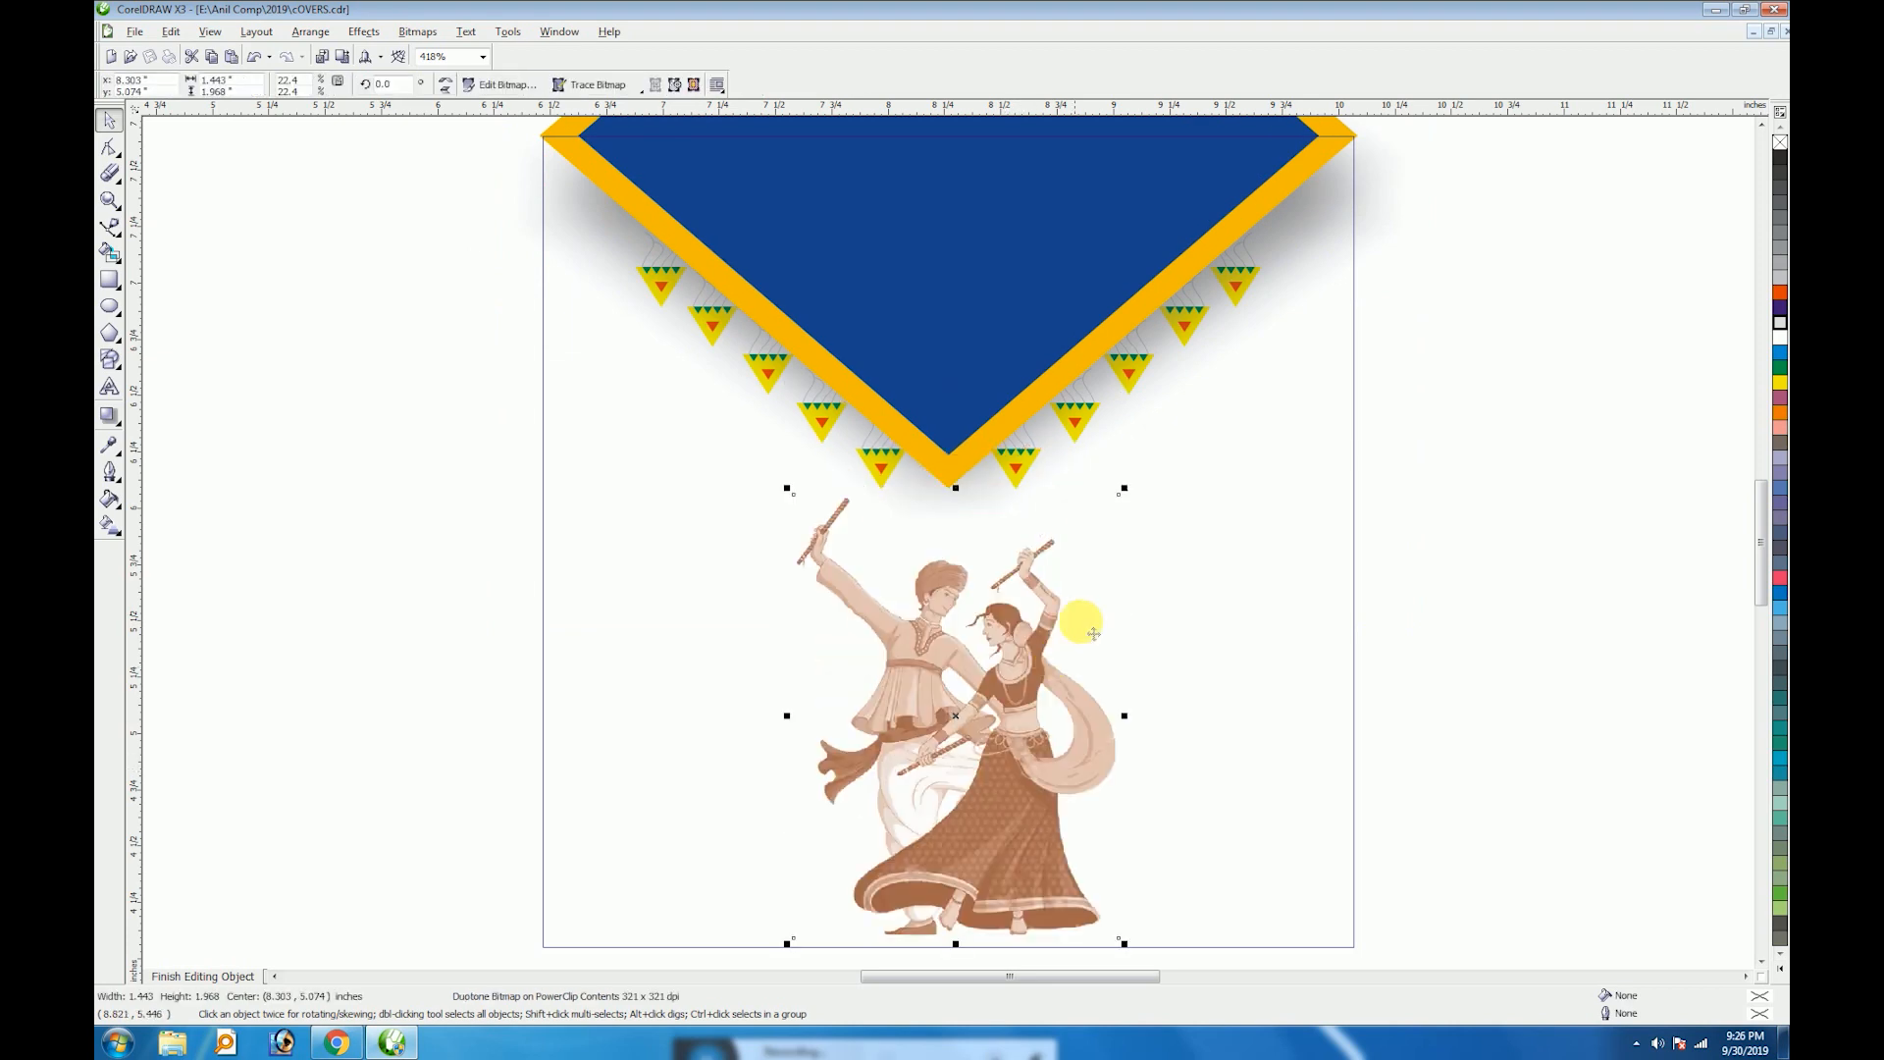
# Enlarge the brown dancers to about 1.52 by 2.074 inches, position them below the flap, and finish editing the cover's PowerClip contents
pyautogui.moveTo(1124, 488); pyautogui.dragTo(1141, 464)
pyautogui.moveTo(857, 761); pyautogui.dragTo(839, 598)
pyautogui.moveTo(968, 579); pyautogui.dragTo(968, 741)
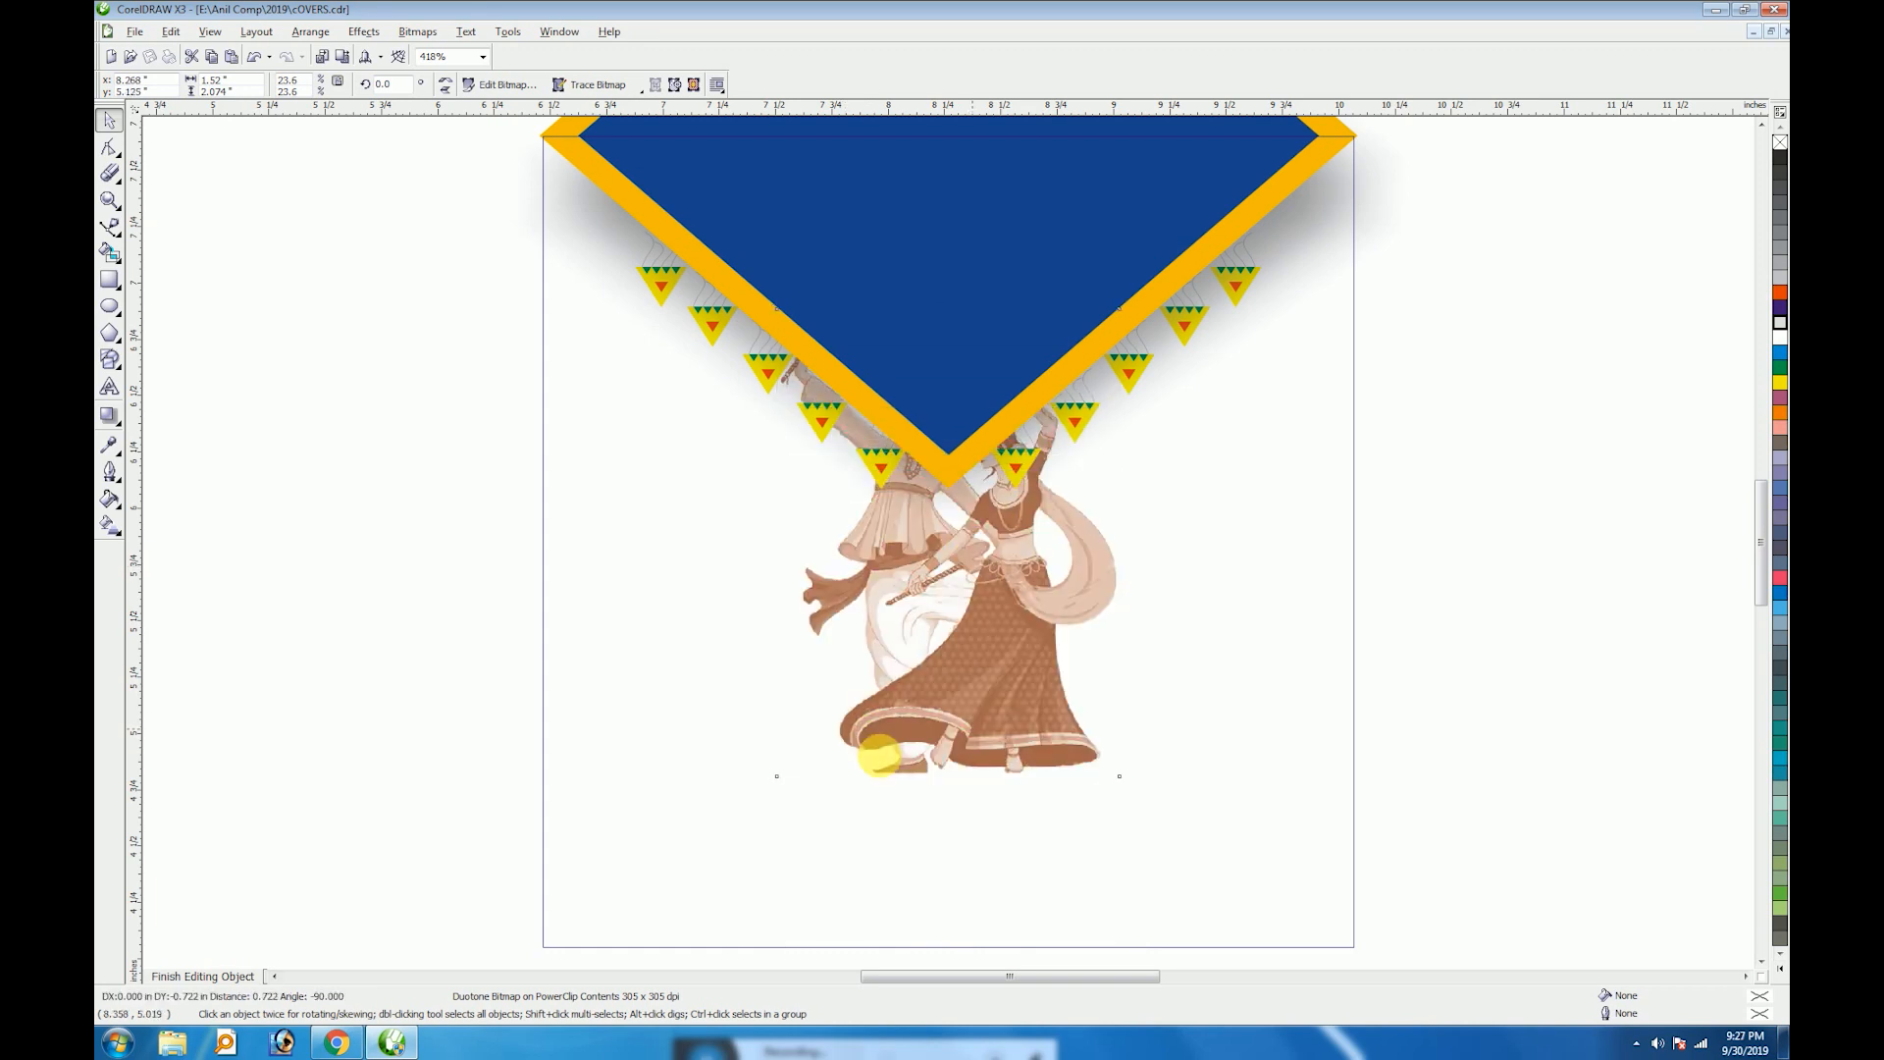
pyautogui.click(244, 975)
pyautogui.click(343, 687)
# Give the Hindi greeting a linear two-colour fountain fill running from yellow to a golden orange
pyautogui.click(1205, 710)
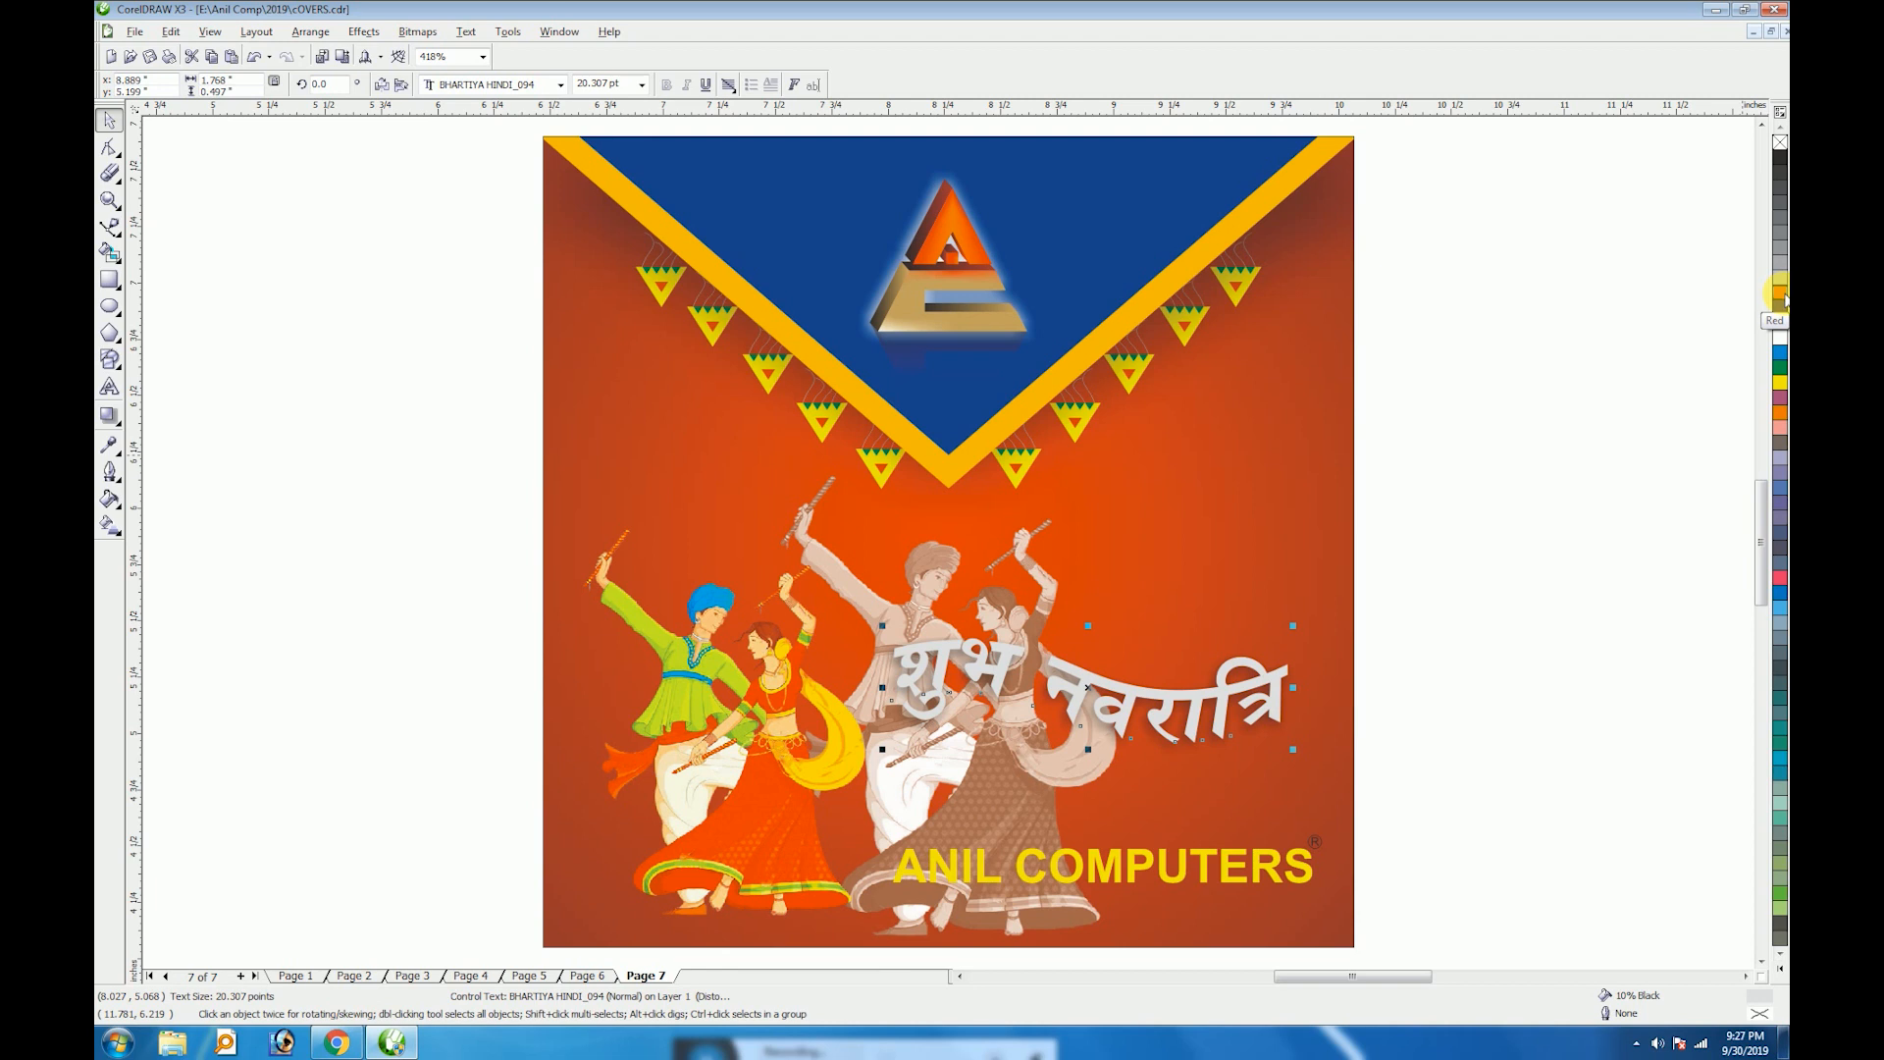
pyautogui.click(1779, 385)
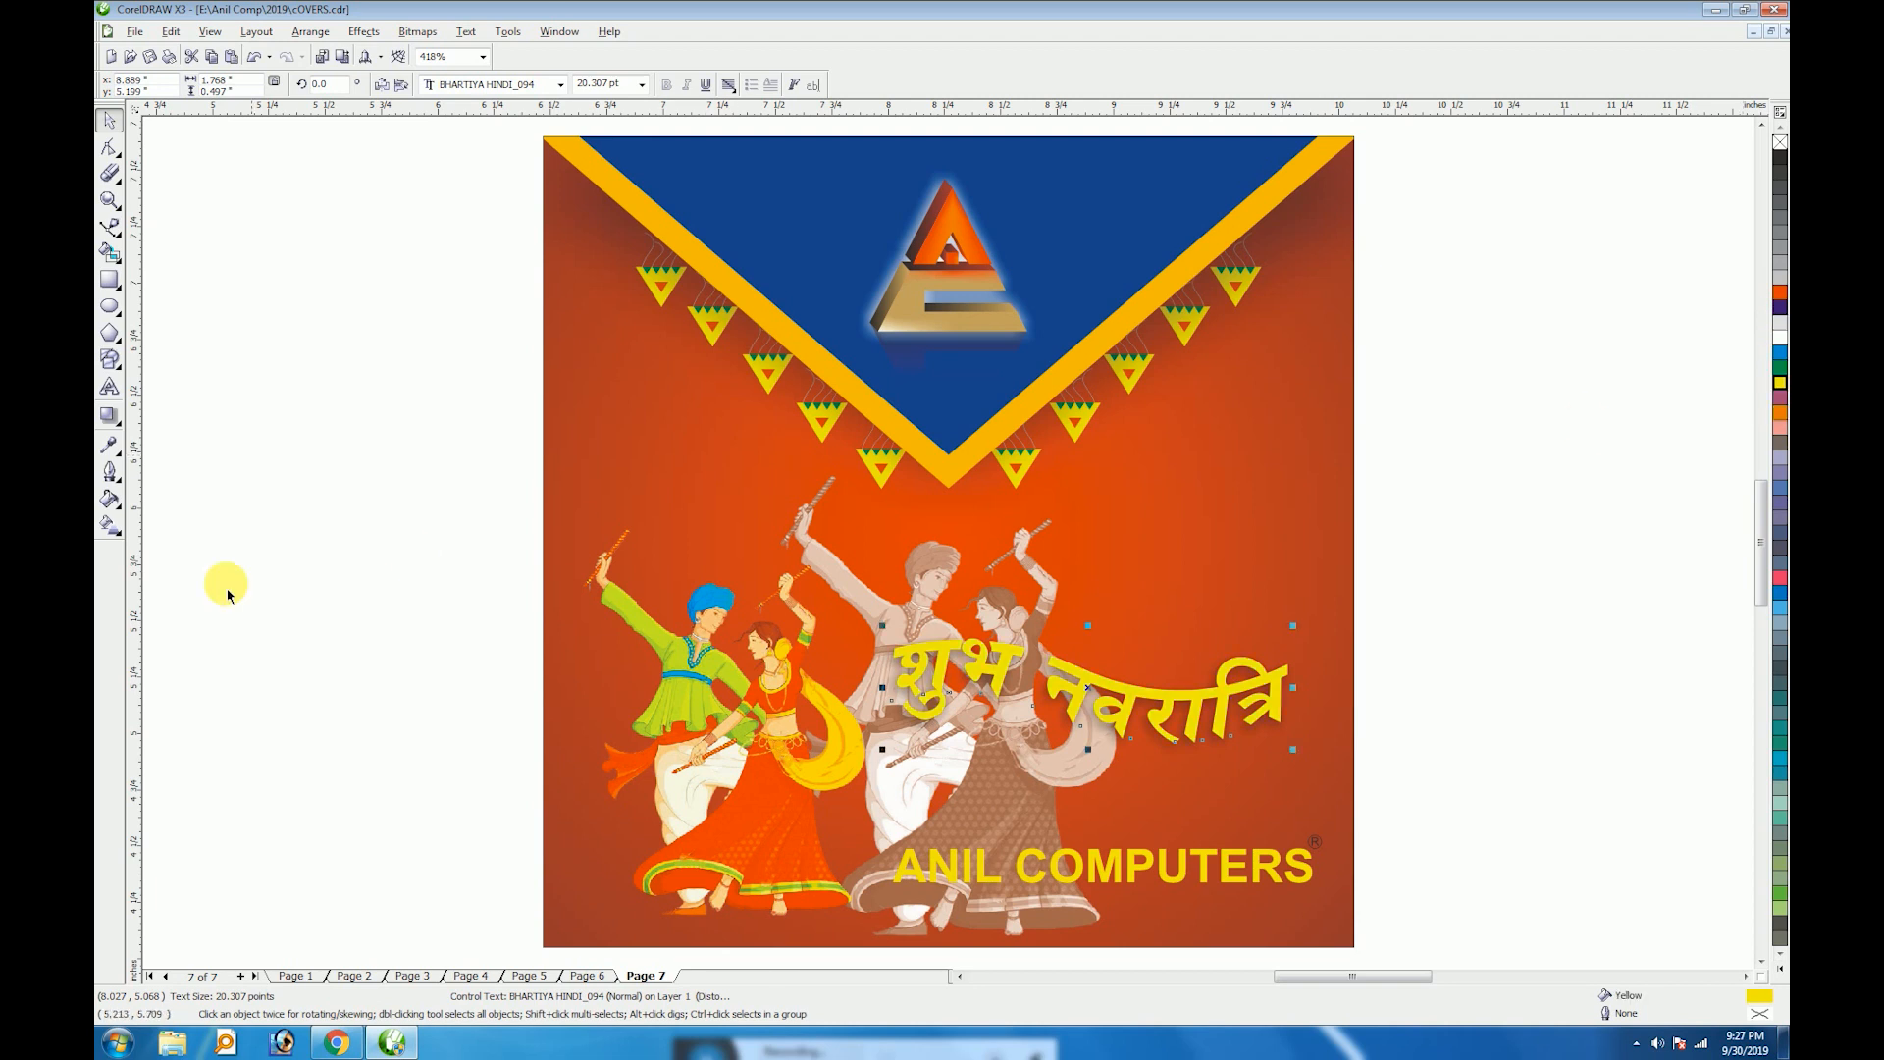
pyautogui.click(106, 528)
pyautogui.click(110, 500)
pyautogui.click(176, 511)
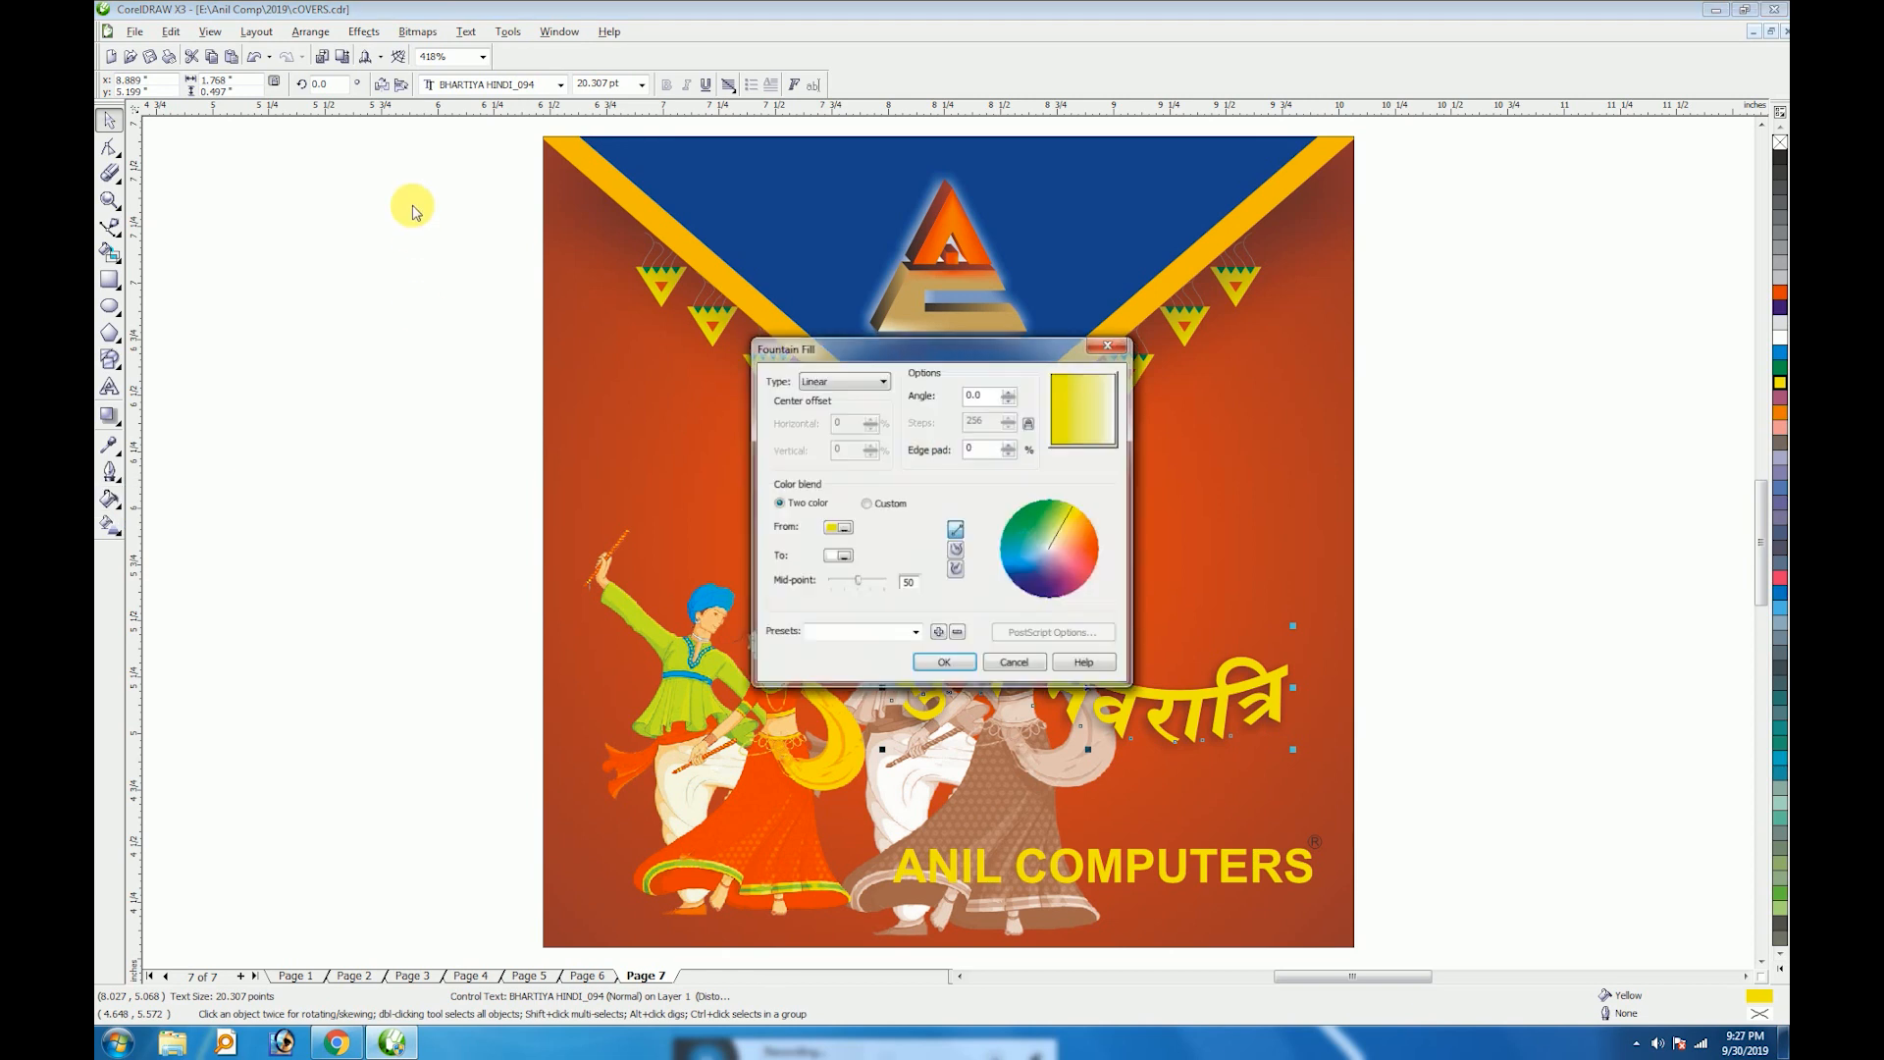
pyautogui.click(839, 556)
pyautogui.moveTo(918, 609); pyautogui.dragTo(919, 625)
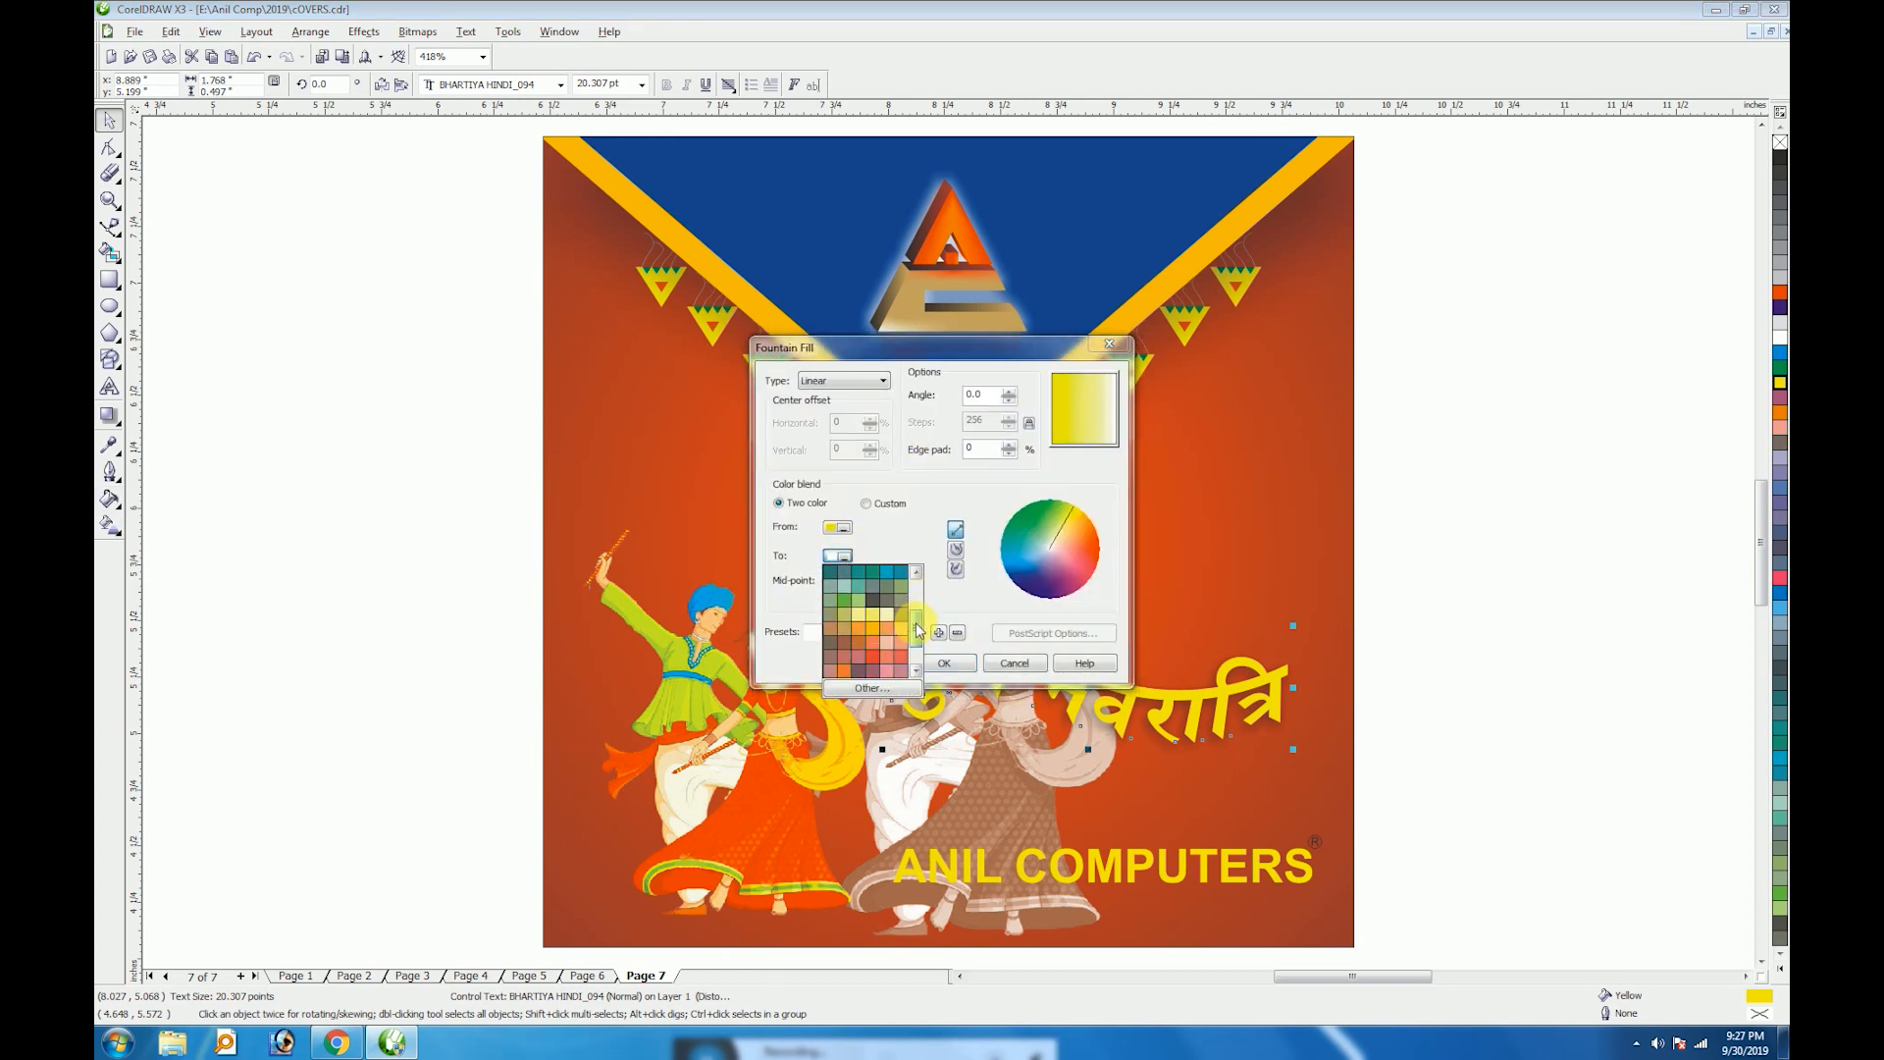
pyautogui.click(873, 643)
pyautogui.click(944, 663)
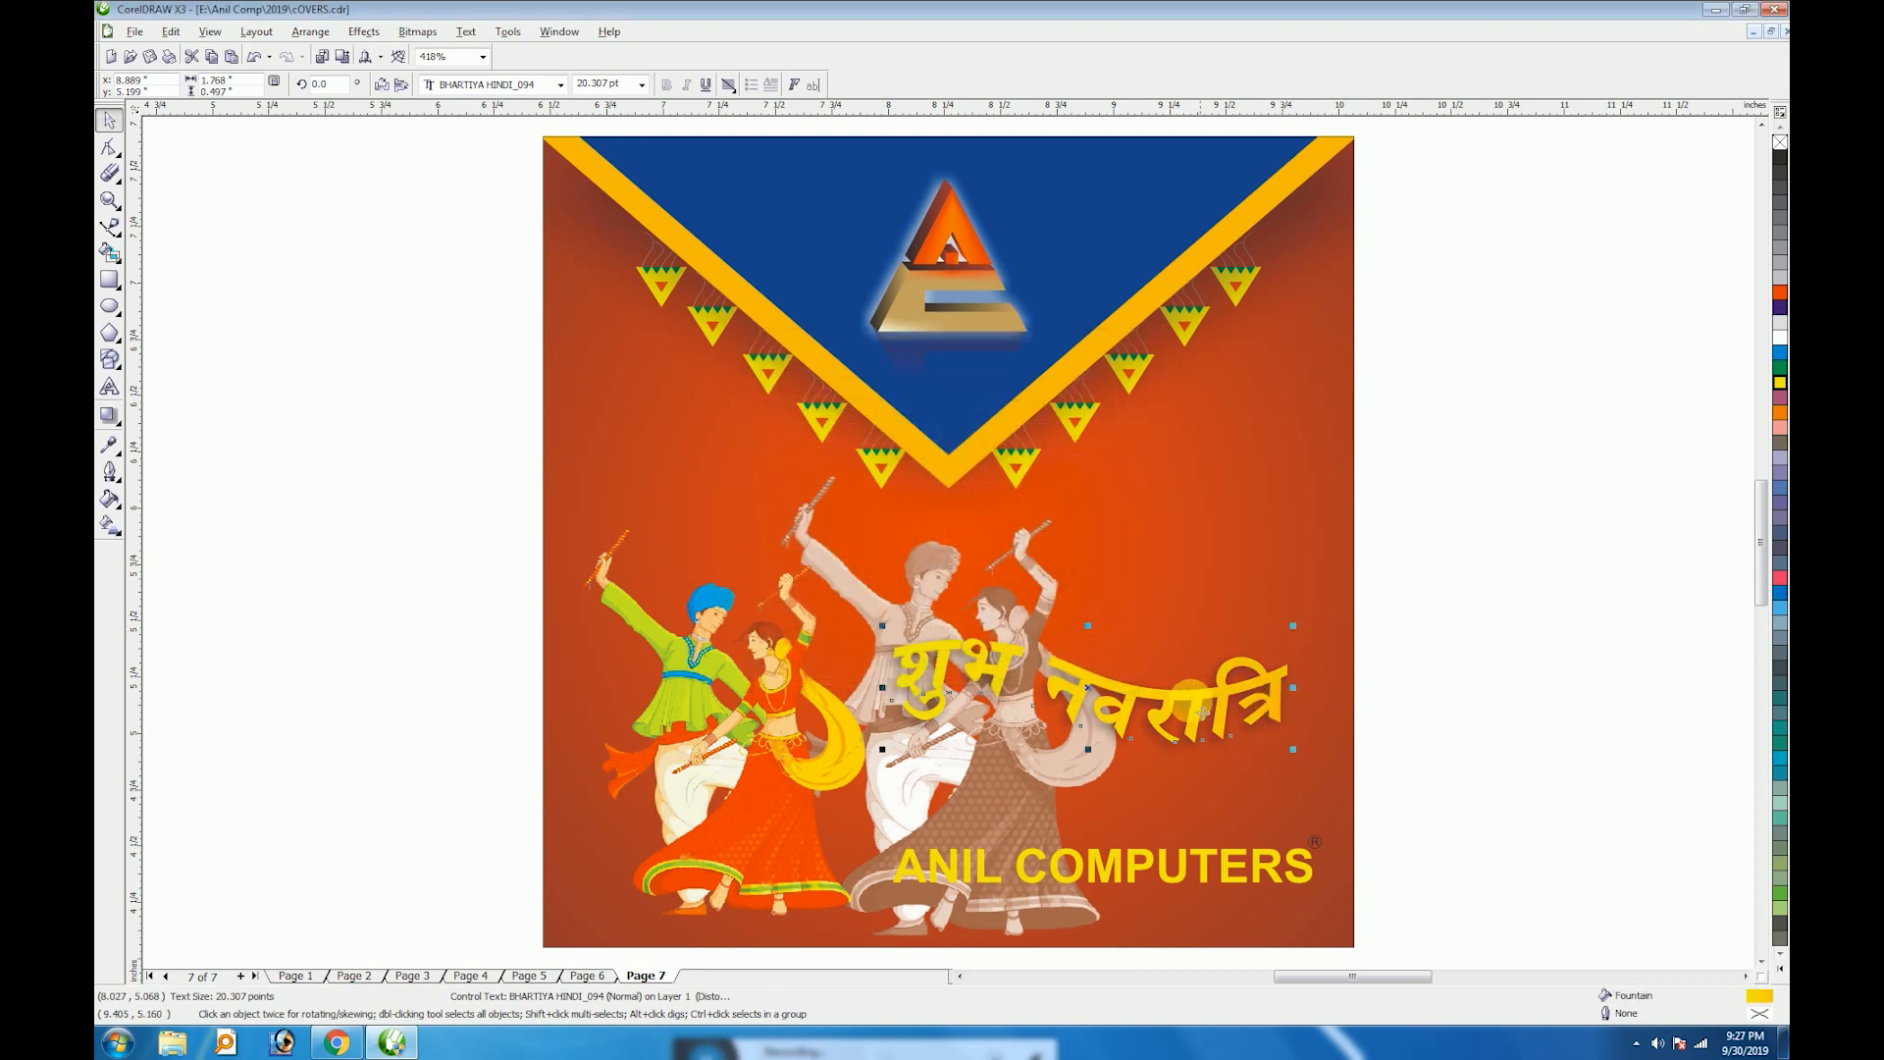
# Lower the Hindi greeting closer to the ANIL COMPUTERS text and fill ANIL COMPUTERS with white
pyautogui.moveTo(1187, 713); pyautogui.dragTo(1195, 772)
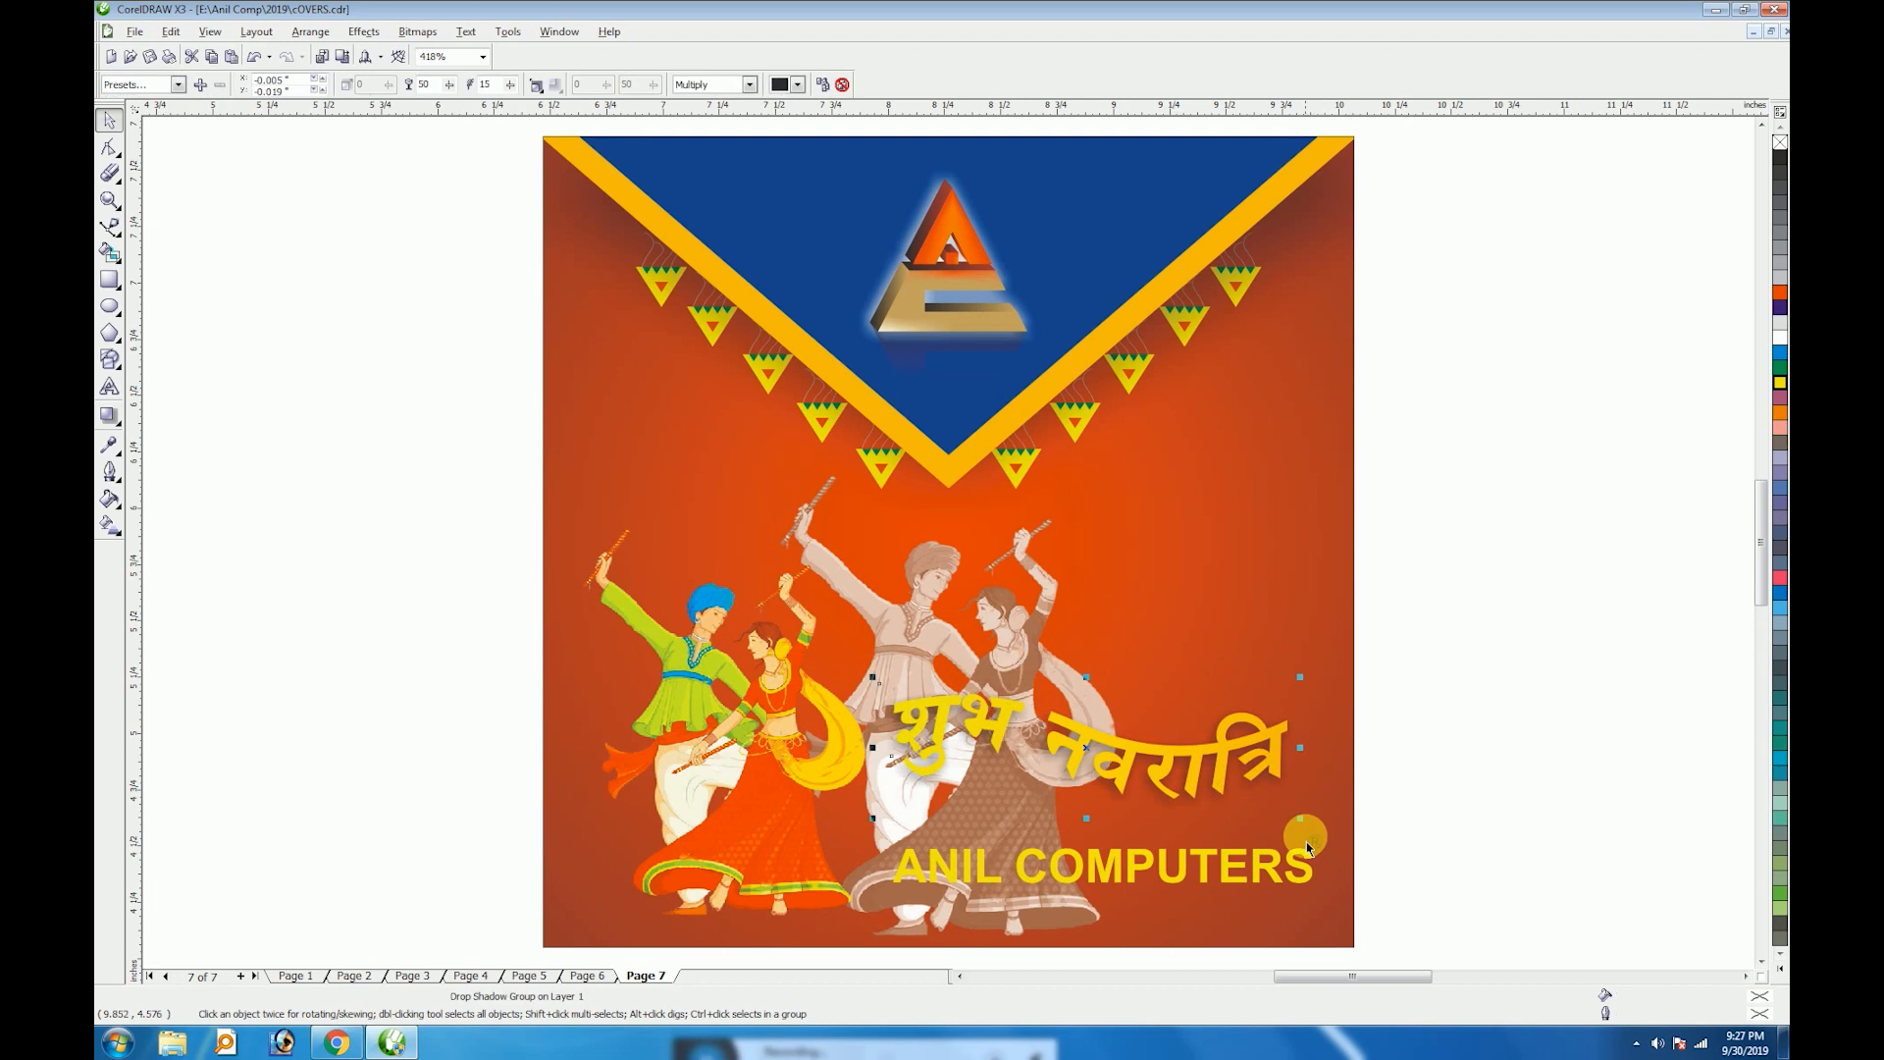
pyautogui.keyDown('ctrl'); pyautogui.click(1315, 869); pyautogui.keyUp('ctrl')
pyautogui.click(1781, 341)
# Delete the full-colour dandiya dancers from the cover
pyautogui.click(779, 675)
pyautogui.rightClick(779, 675)
pyautogui.click(404, 580)
pyautogui.press('Delete')
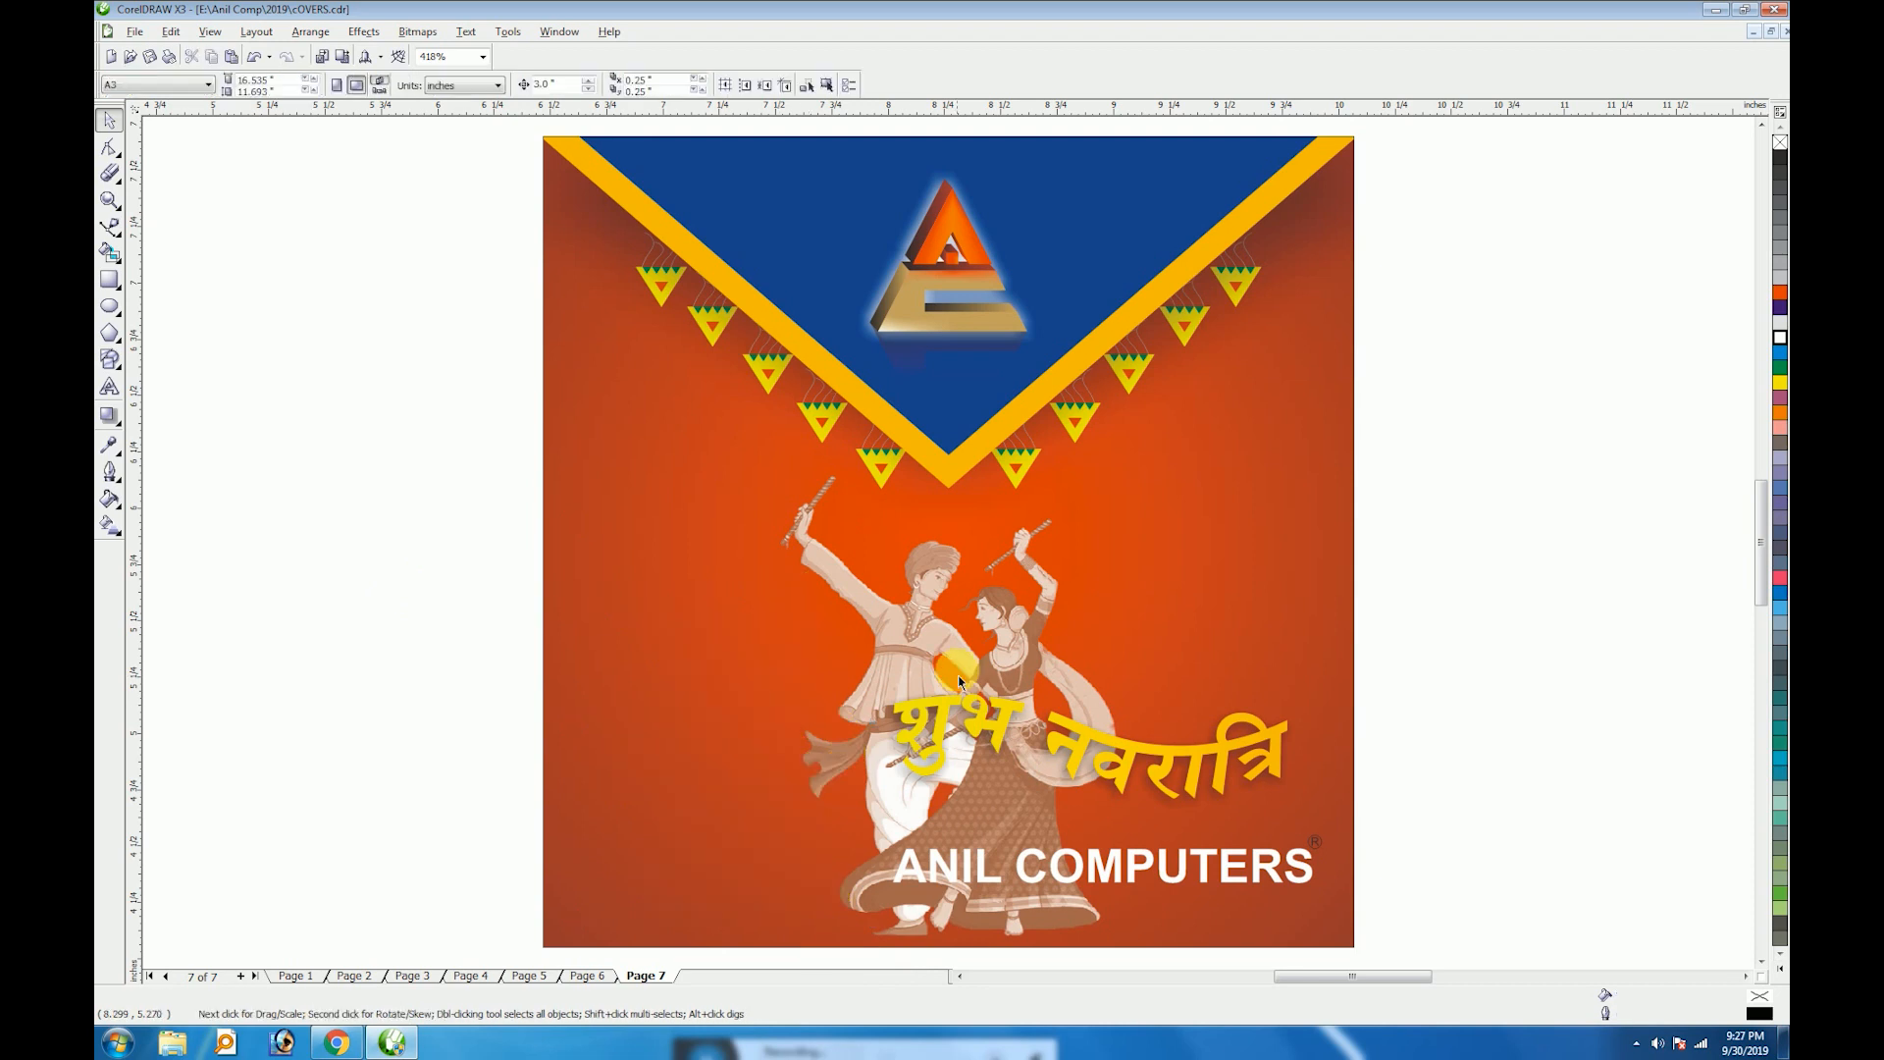
# Within the cover's PowerClip contents, shift the brown dancers into the cover's lower-left area and finish editing
pyautogui.rightClick(938, 643)
pyautogui.click(989, 671)
pyautogui.moveTo(1003, 661); pyautogui.dragTo(792, 661)
pyautogui.click(260, 977)
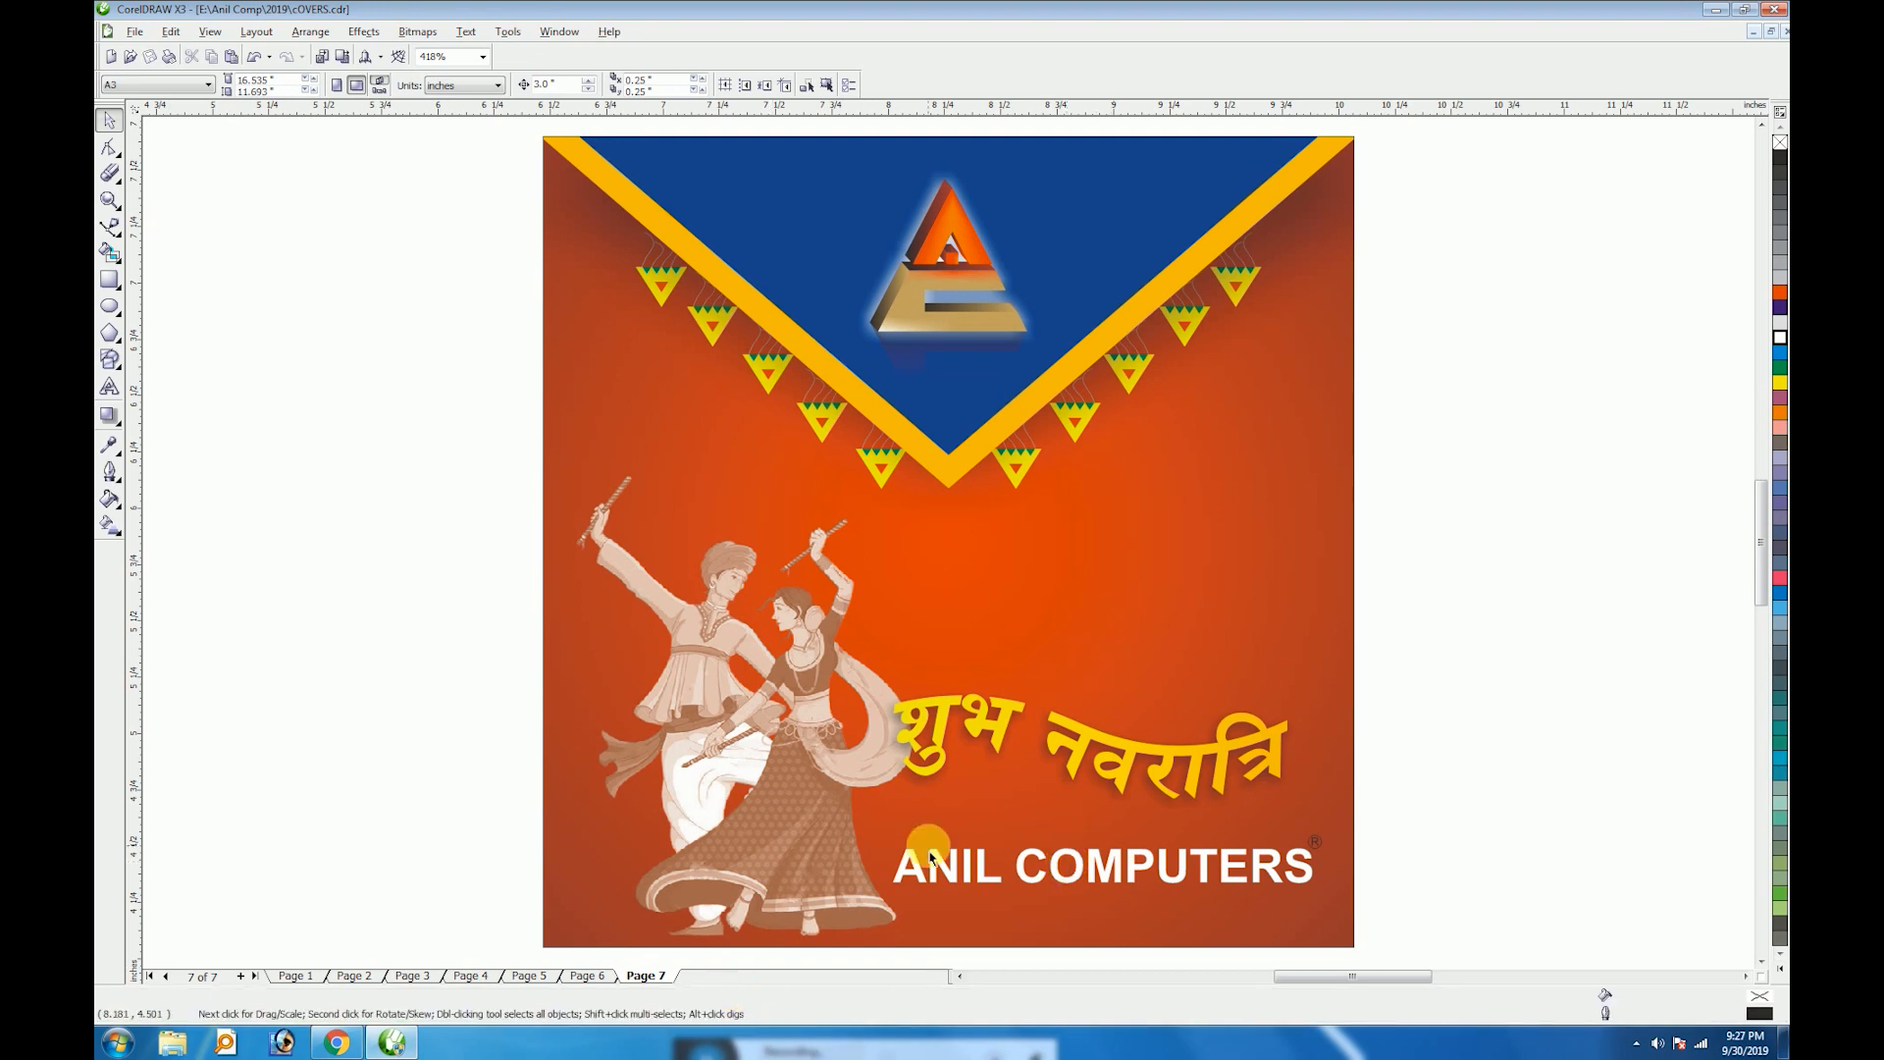
# Copy the grouped address, website and e-mail details from page 6 to page 7 and place them just below the cover
pyautogui.press('pageup')
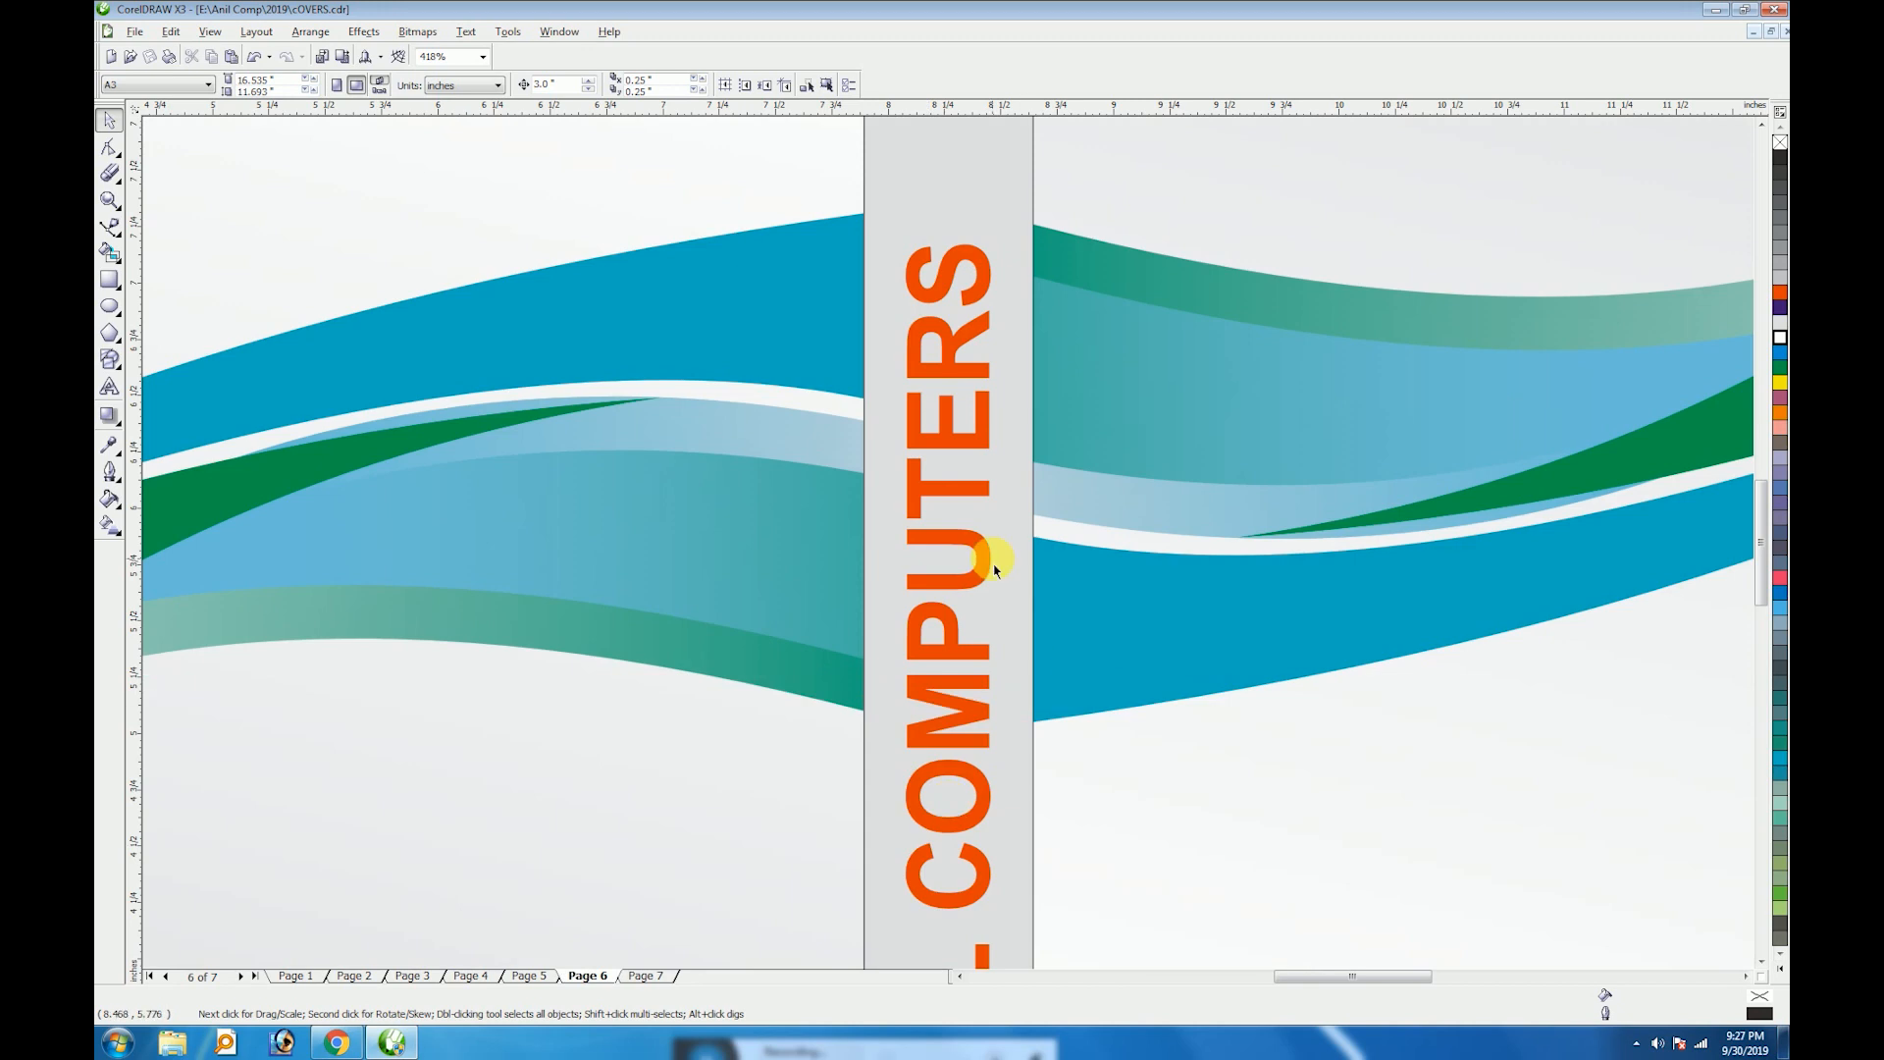
pyautogui.scroll(-6, 994, 570)
pyautogui.click(839, 648)
pyautogui.moveTo(841, 651); pyautogui.dragTo(918, 780)
pyautogui.press('pagedown')
pyautogui.press('pagedown')
pyautogui.press('Escape')
pyautogui.scroll(-2, 951, 544)
pyautogui.scroll(5, 786, 871)
pyautogui.scroll(-1, 711, 852)
pyautogui.click(1035, 835)
pyautogui.moveTo(1038, 844); pyautogui.dragTo(1063, 403)
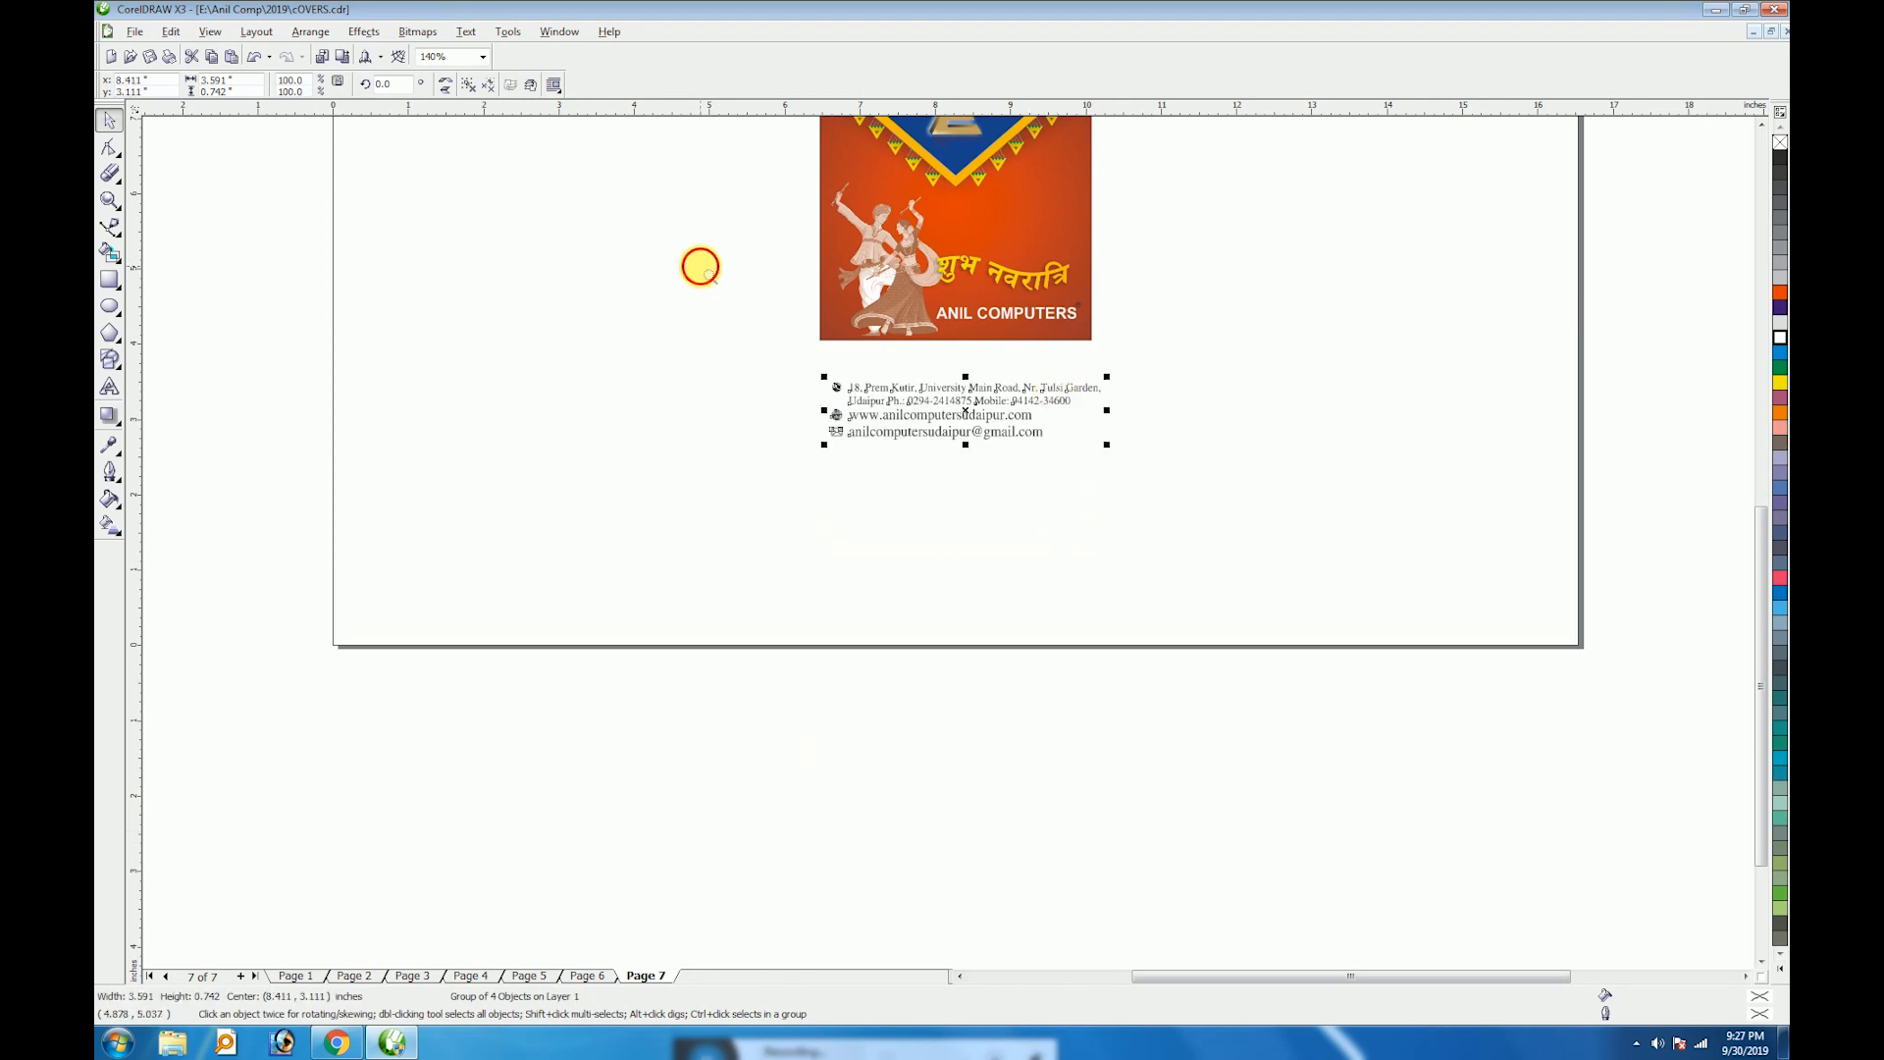
# Raise the Hindi greeting and ANIL COMPUTERS together on the cover and shrink the company name to about 1.724 by 0.19 inches
pyautogui.moveTo(1155, 494); pyautogui.dragTo(1152, 491)
pyautogui.rightClick(947, 542)
pyautogui.moveTo(716, 321); pyautogui.dragTo(1085, 401)
pyautogui.click(842, 748)
pyautogui.moveTo(1005, 677); pyautogui.dragTo(1018, 507)
pyautogui.moveTo(844, 557); pyautogui.dragTo(864, 576)
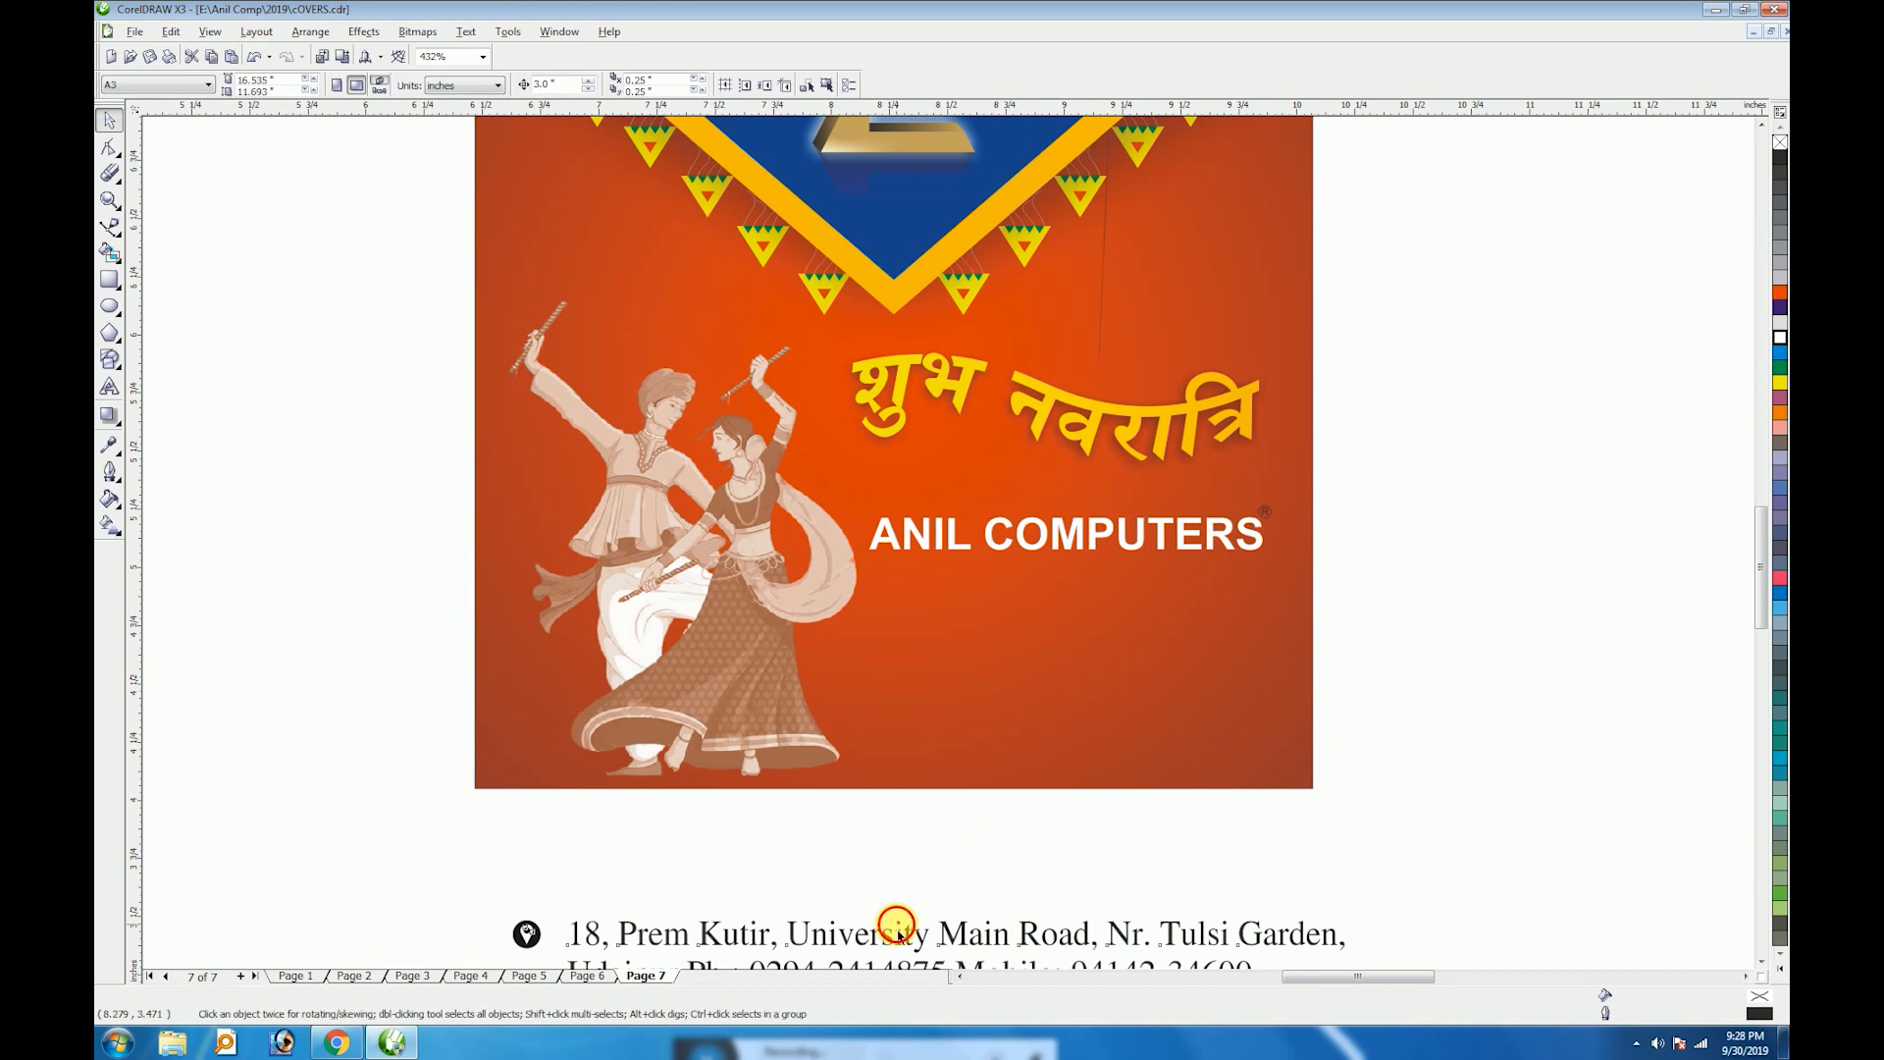
# Move the contact details group onto the cover's lower part, below ANIL COMPUTERS, and scale it down to fit inside the edge
pyautogui.click(961, 880)
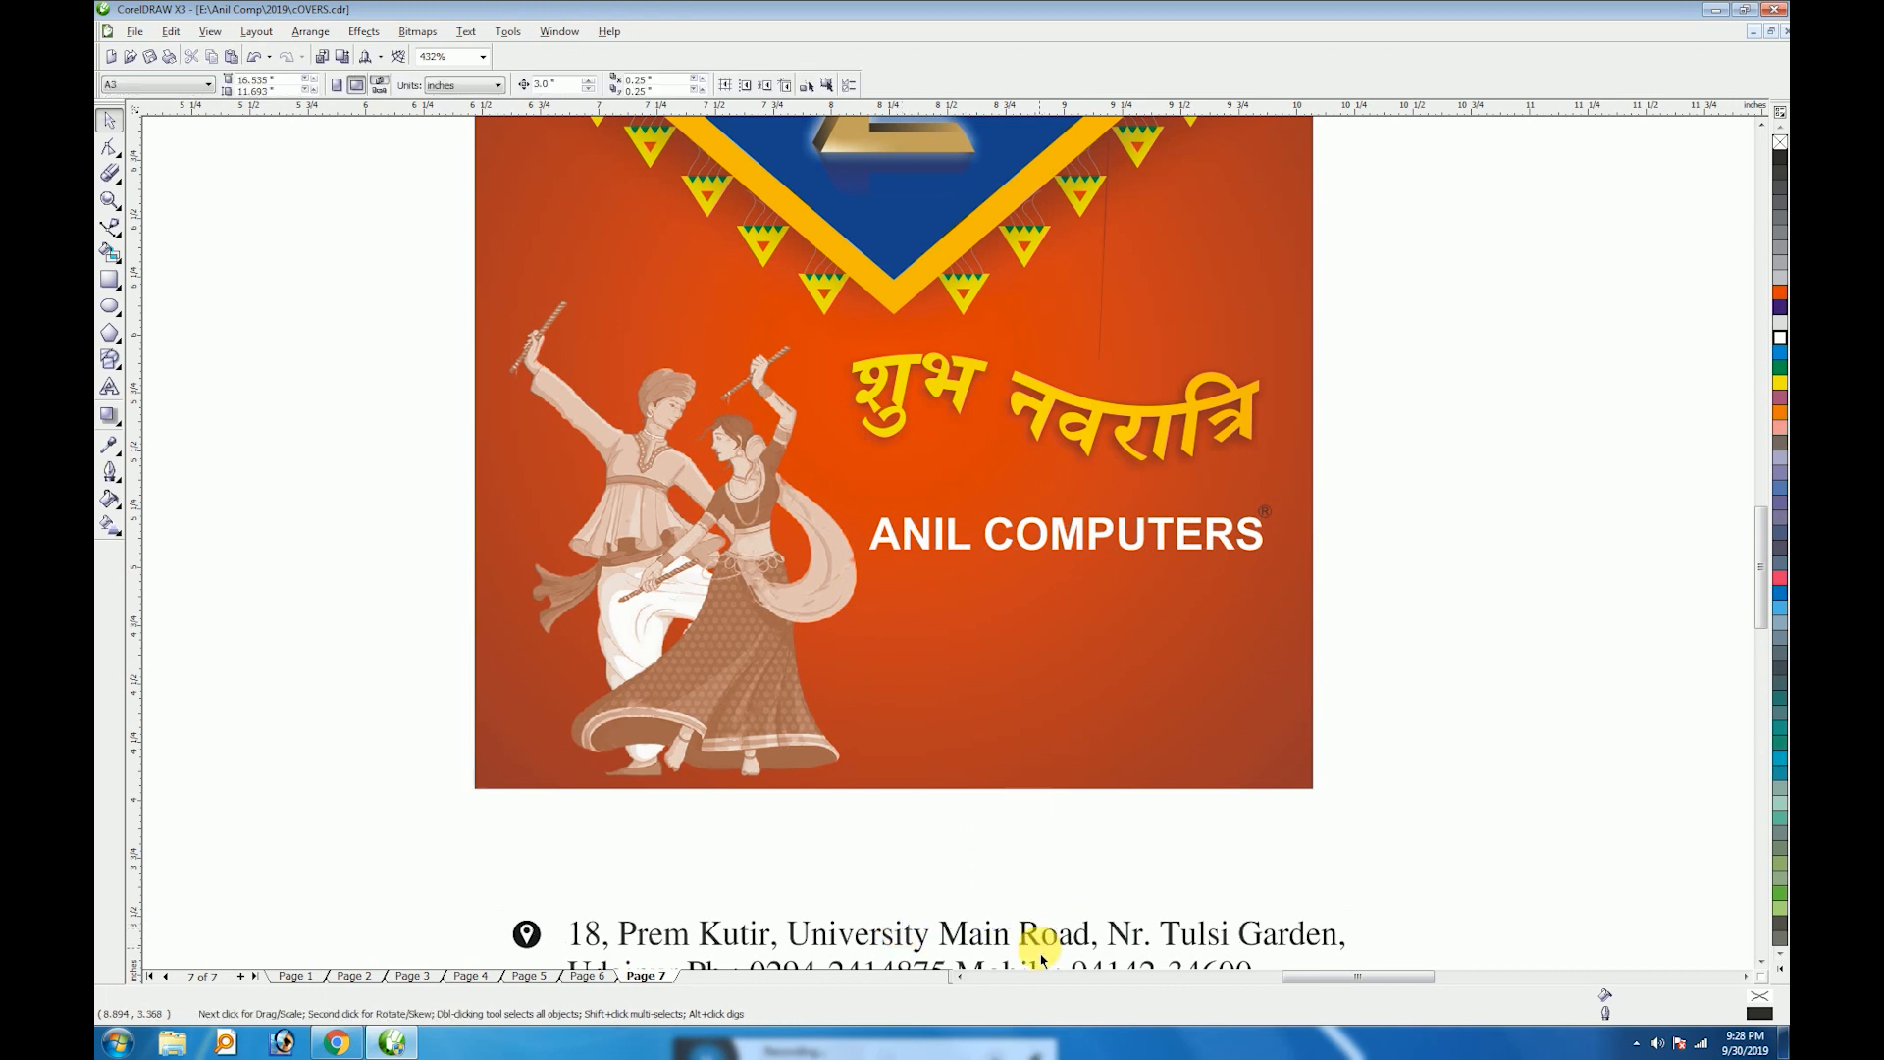
pyautogui.moveTo(1038, 950); pyautogui.dragTo(1085, 644)
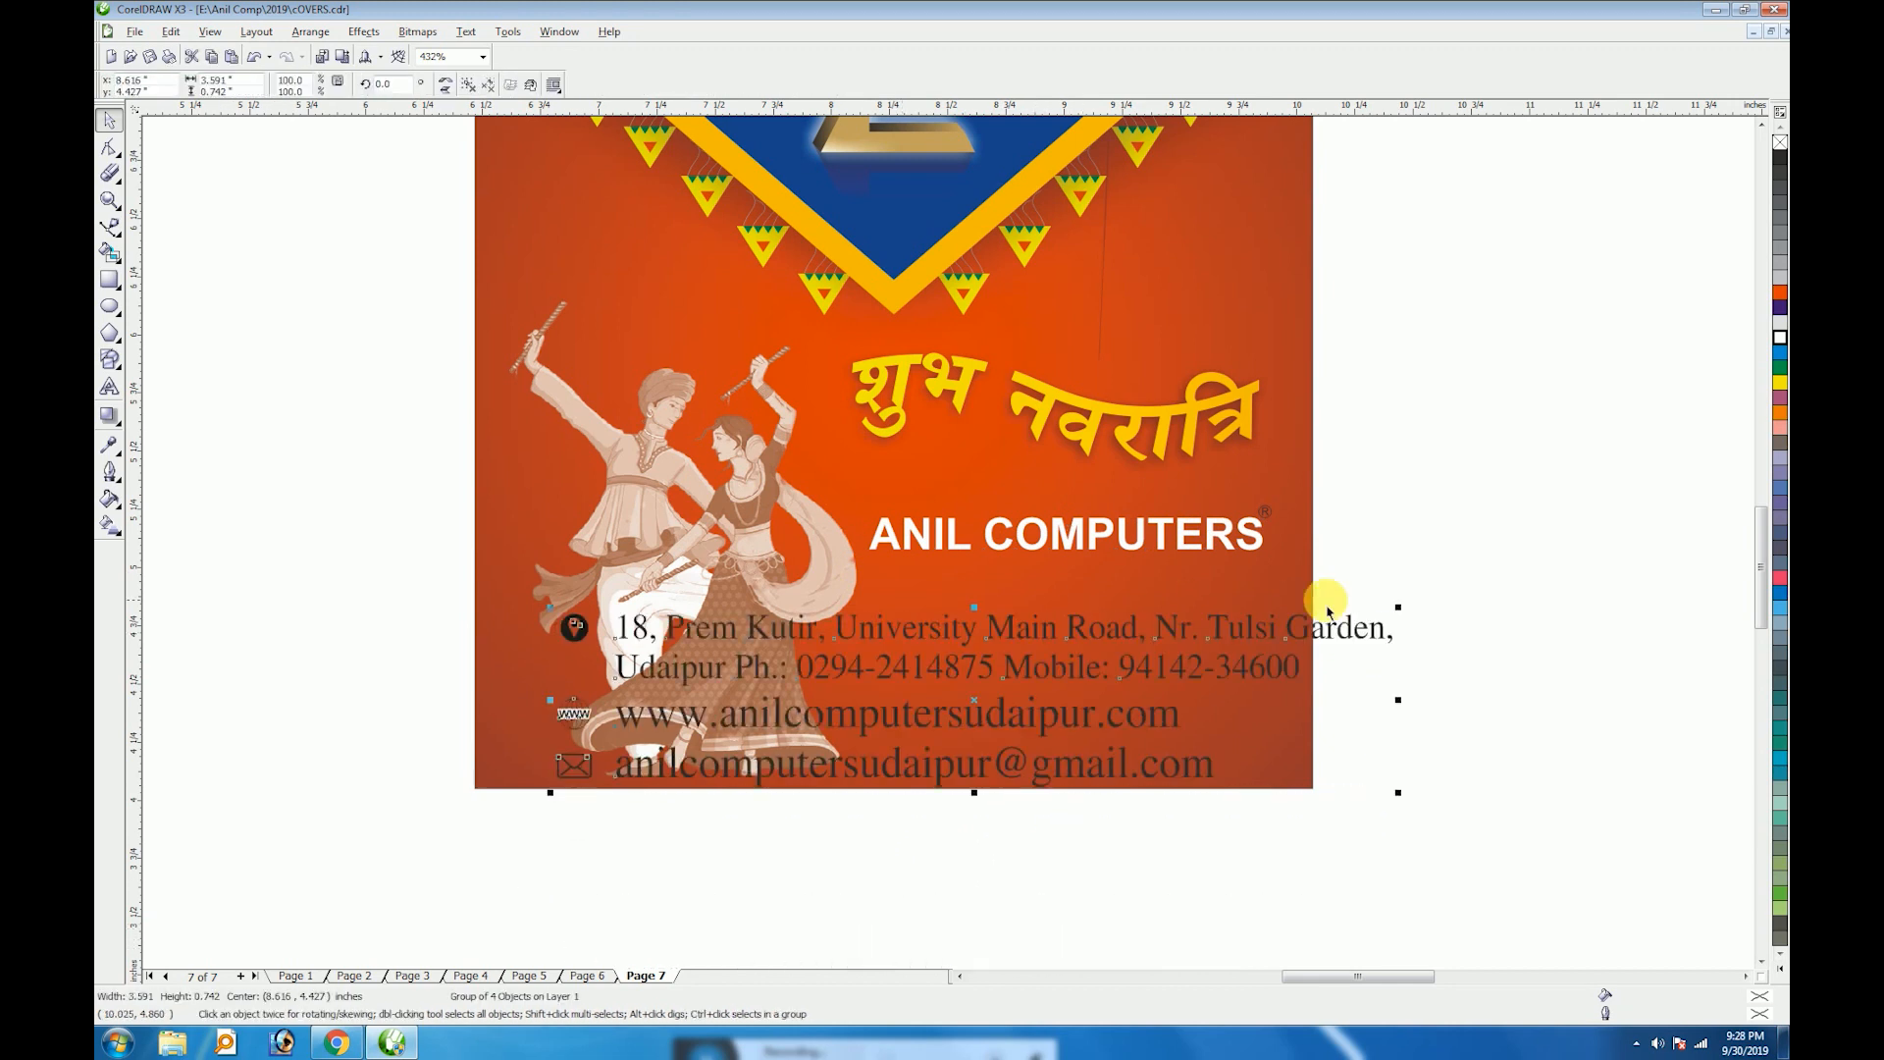
pyautogui.moveTo(1398, 607); pyautogui.dragTo(1167, 693)
pyautogui.click(1110, 850)
# Remove the building number and name and the nearby landmark from the address in the contact text, keeping the road name
pyautogui.press('F2')
pyautogui.moveTo(770, 600); pyautogui.dragTo(1336, 835)
pyautogui.press('F8')
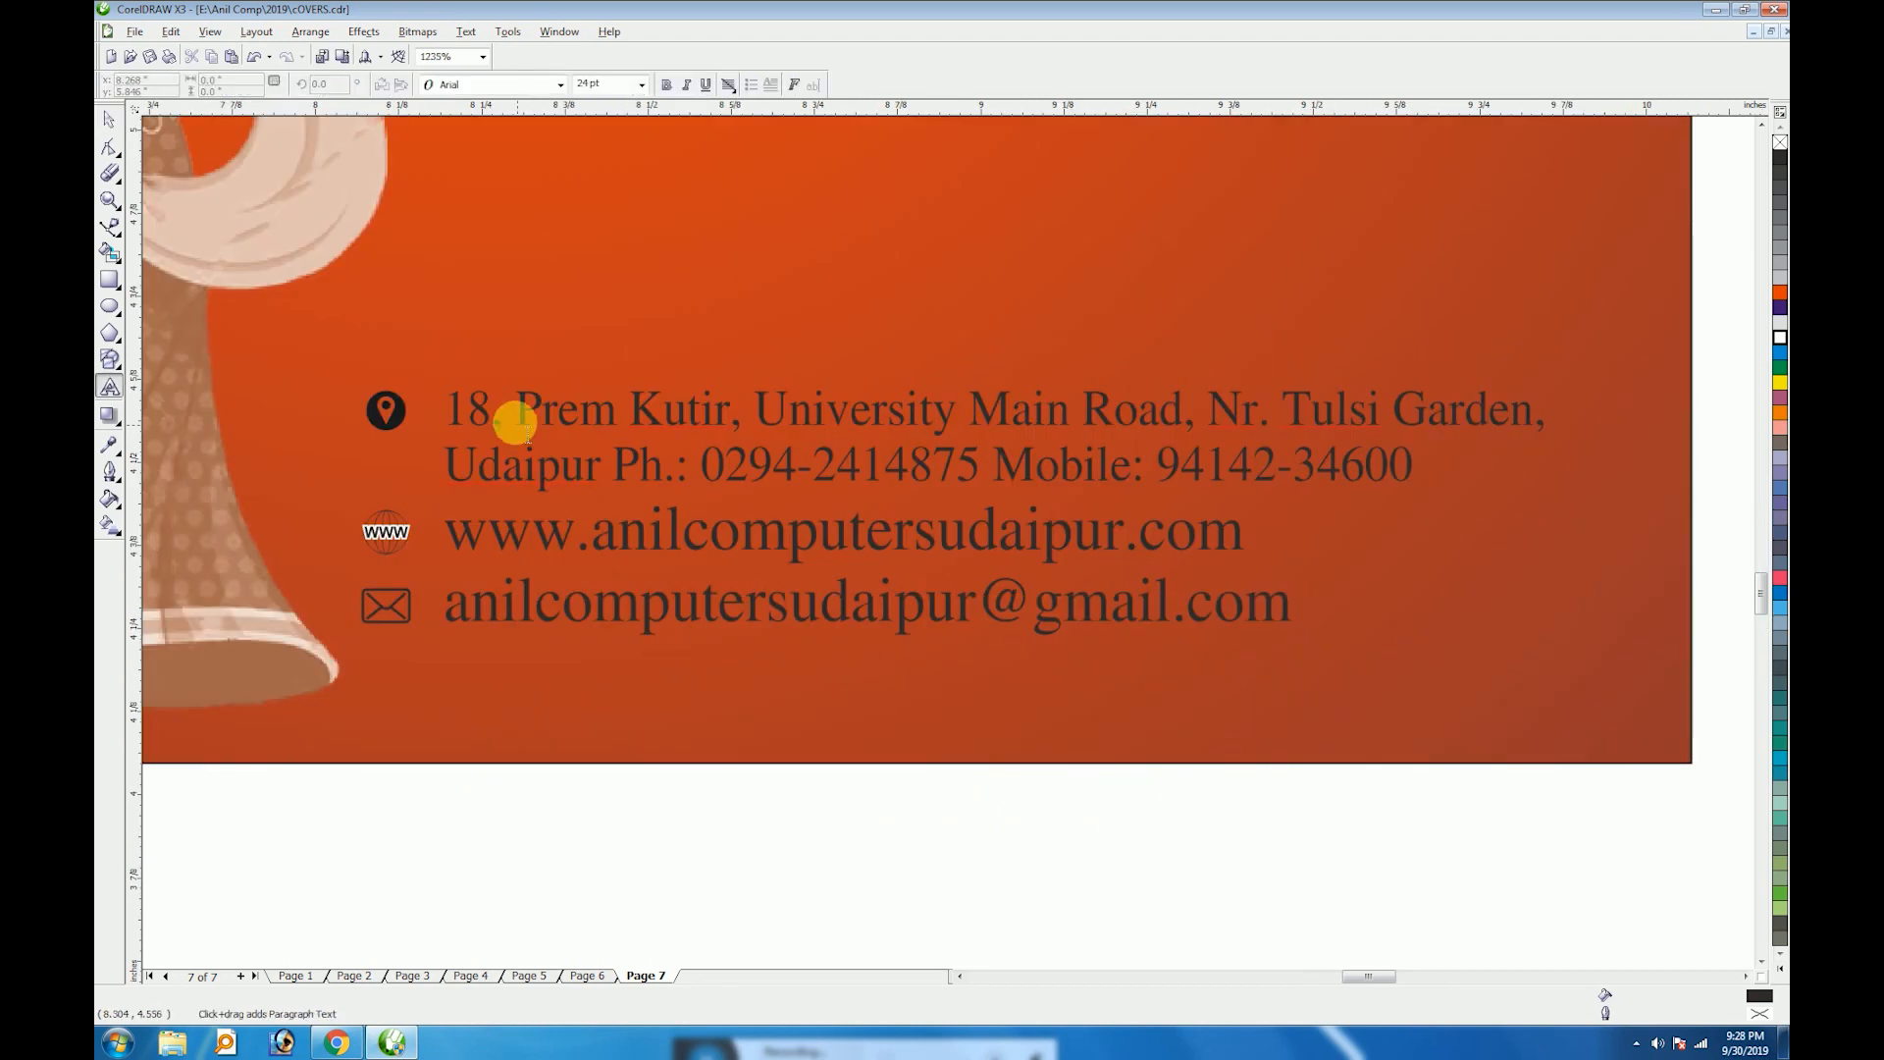
pyautogui.moveTo(763, 405); pyautogui.dragTo(459, 410)
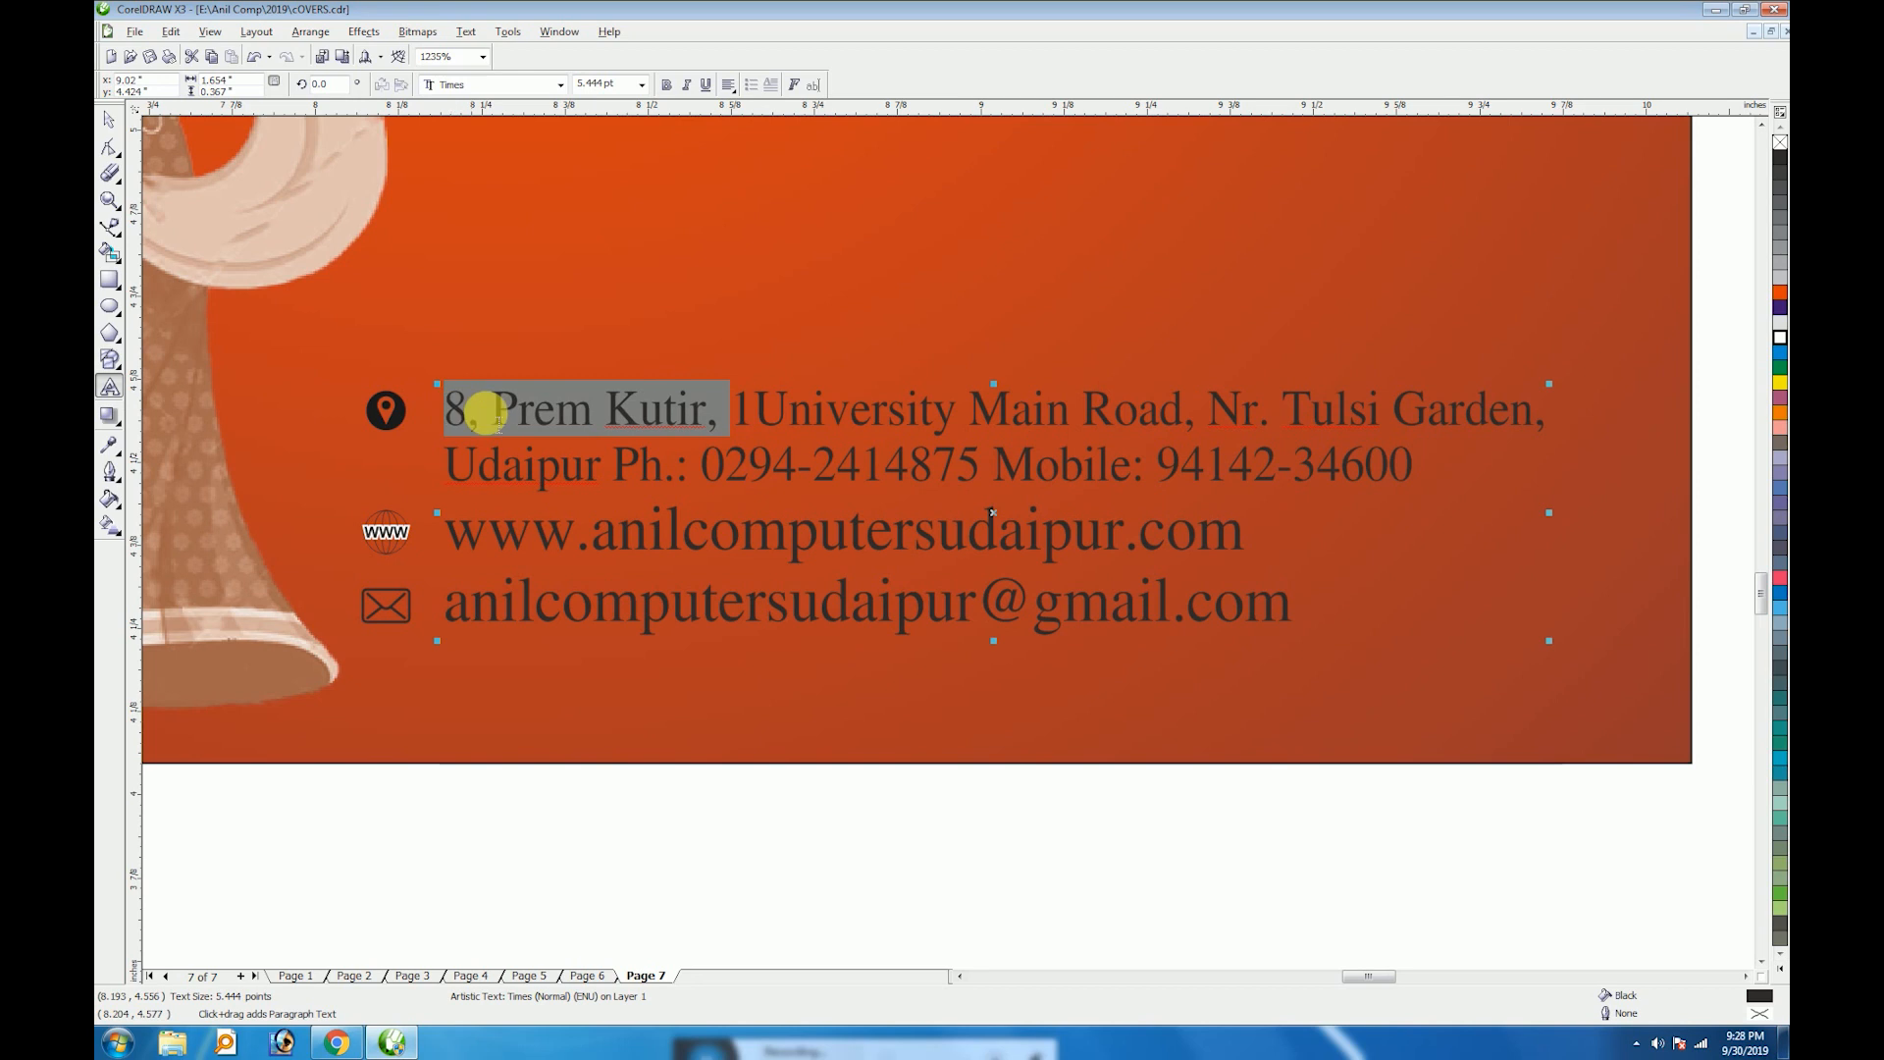
pyautogui.press('Delete')
pyautogui.press('Delete')
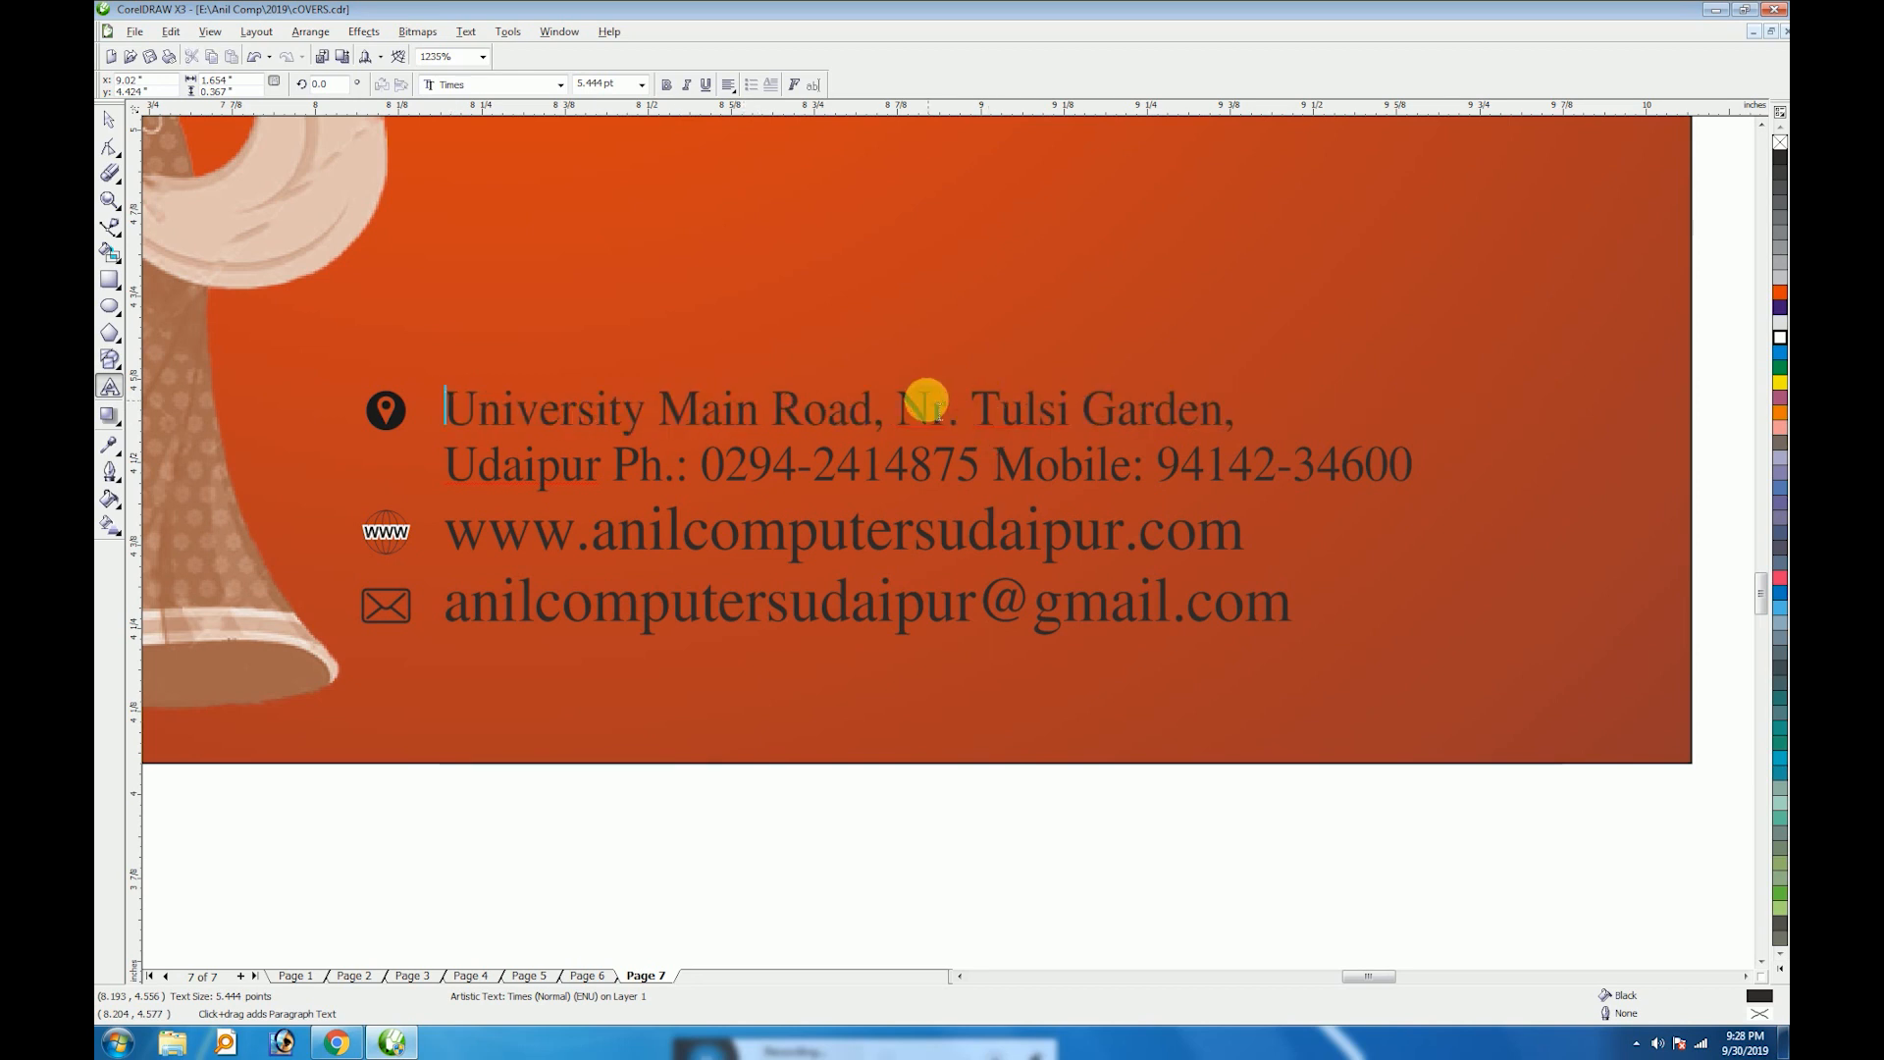
pyautogui.hotkey('shift', 'End')
pyautogui.press('Delete')
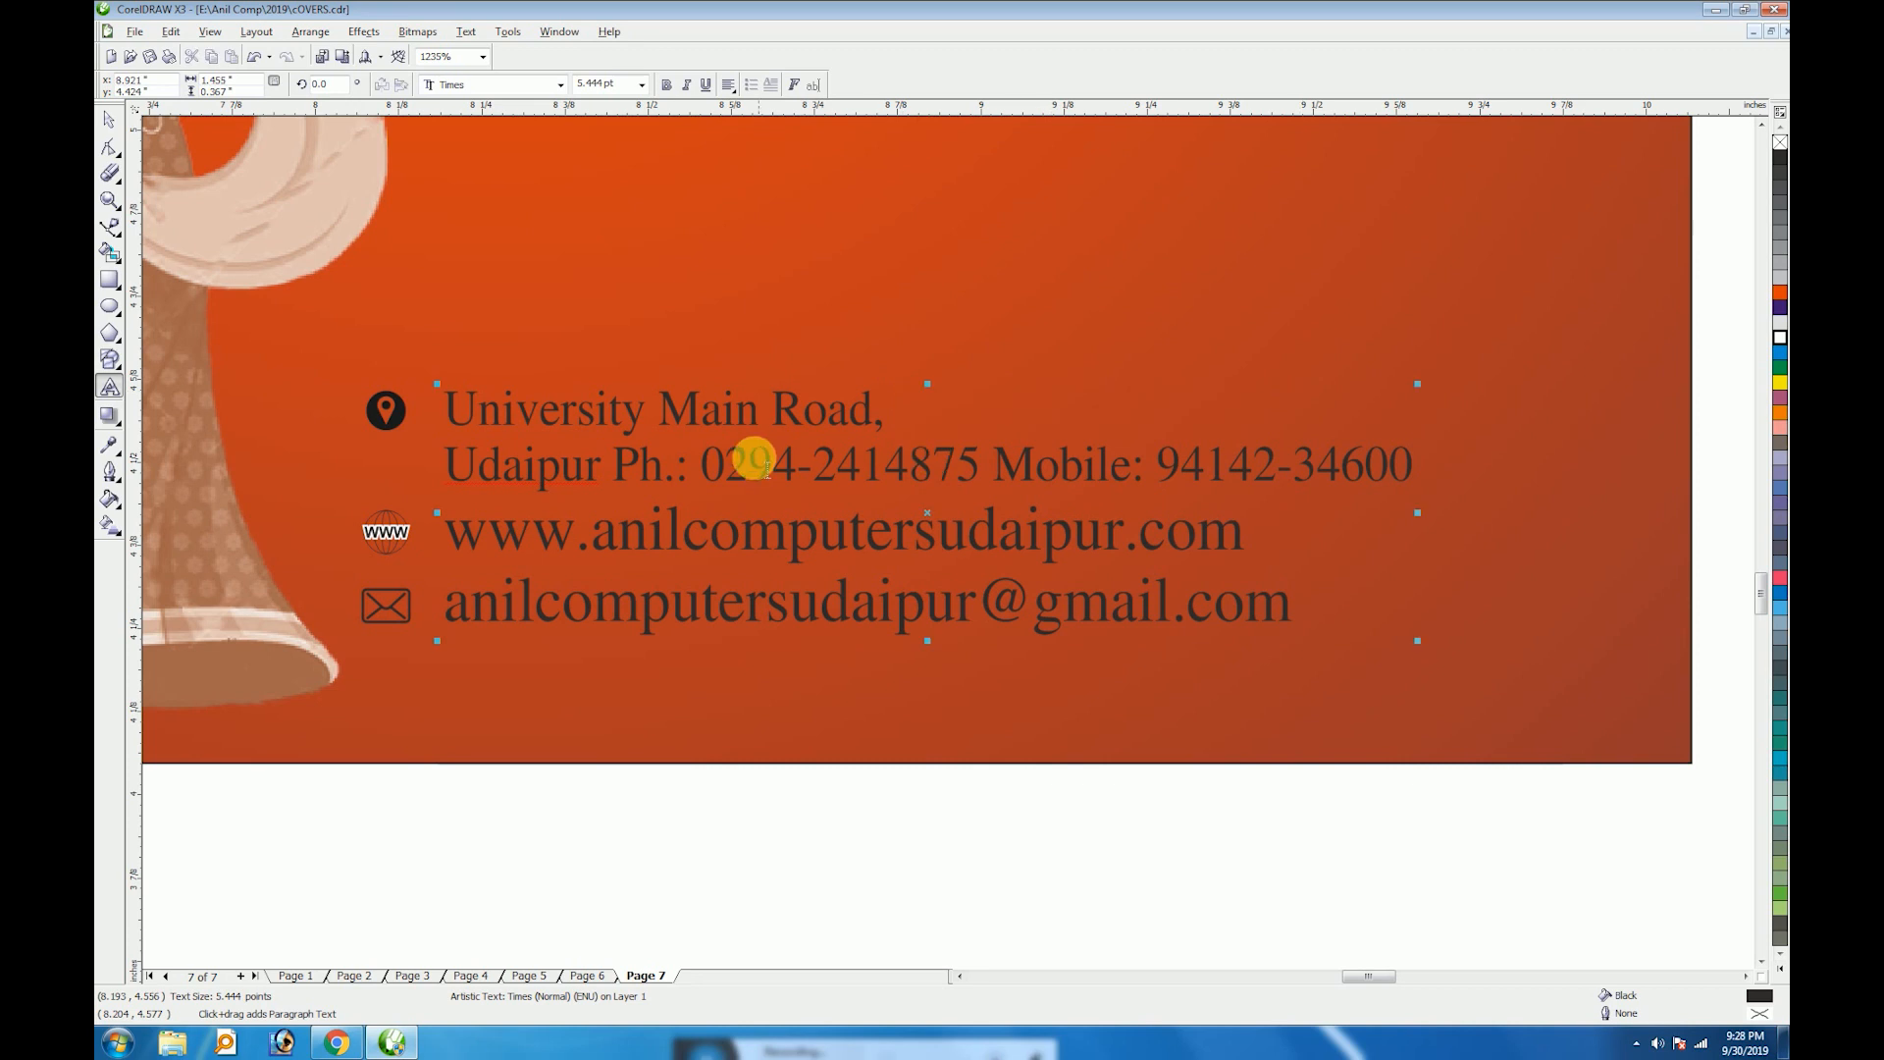
# Put the city on the road's line with the phone number on the next line, and delete the mobile number
pyautogui.press('BackSpace')
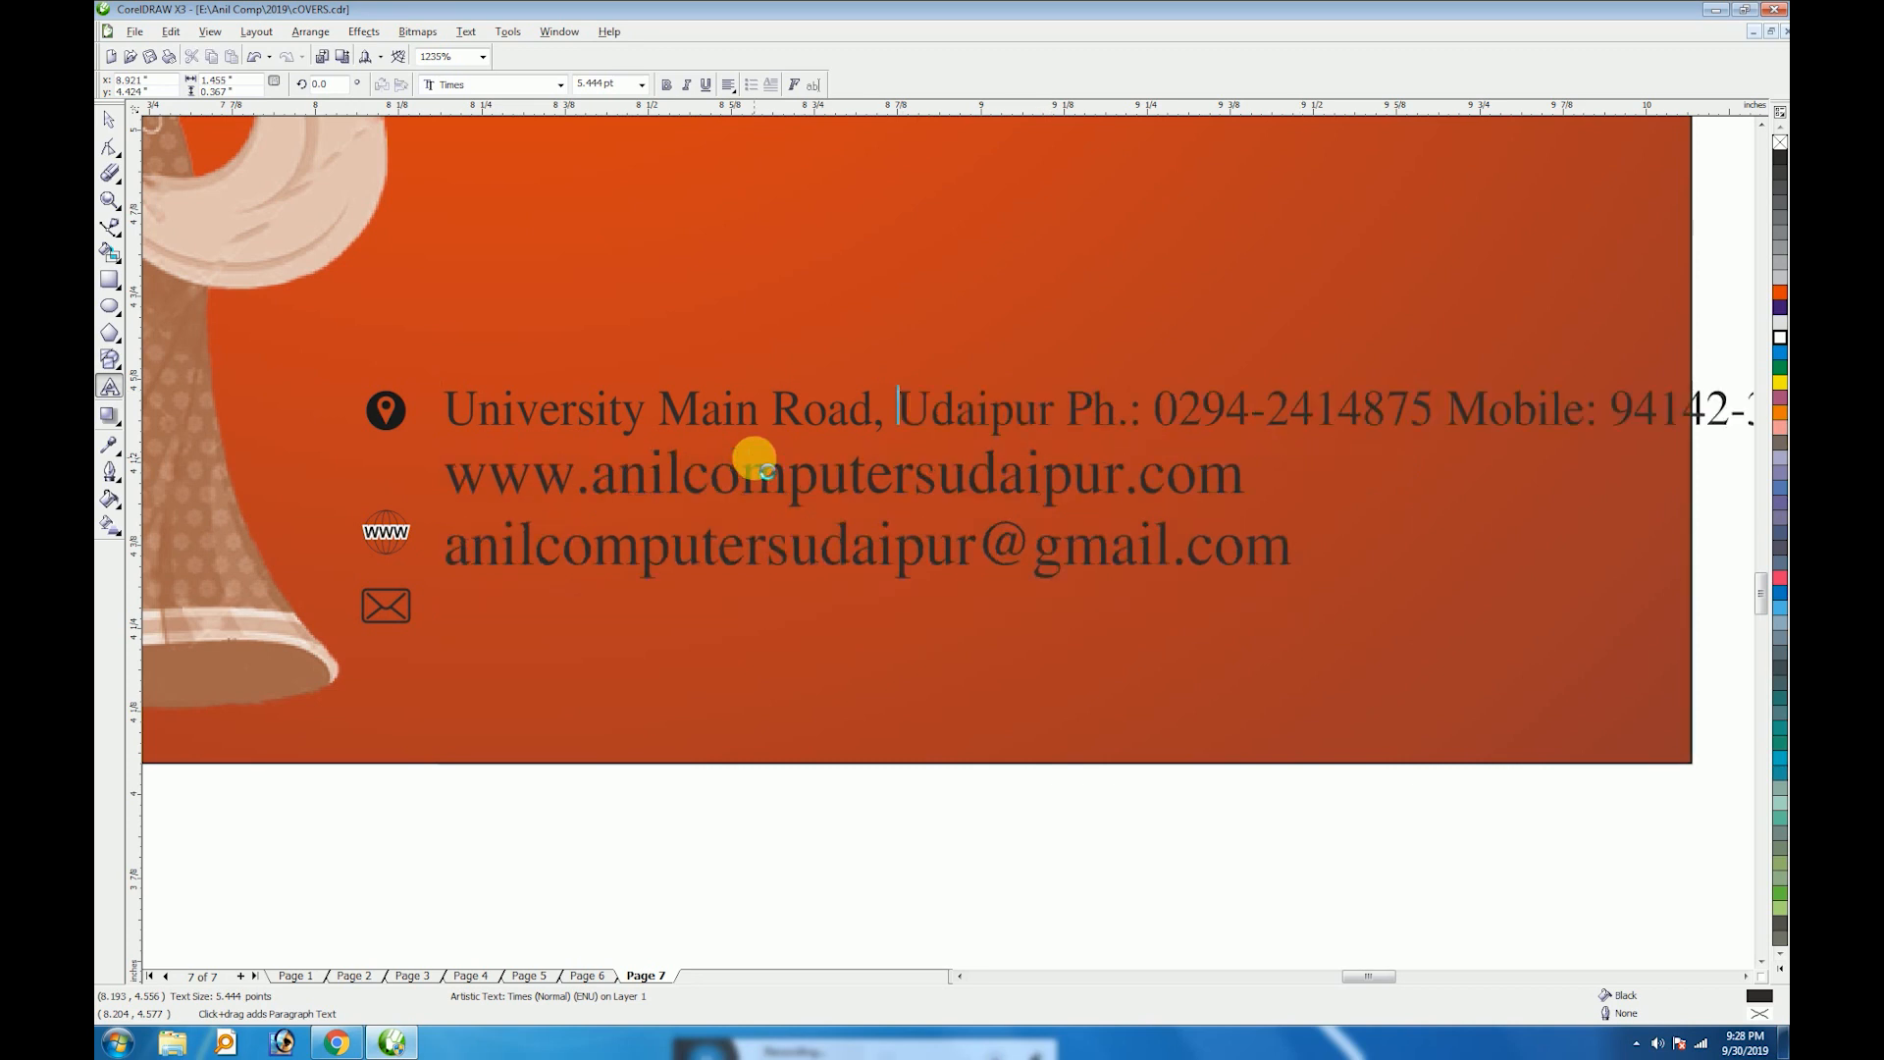
pyautogui.press('Return')
pyautogui.keyDown('shift'); pyautogui.click(1235, 468); pyautogui.keyUp('shift')
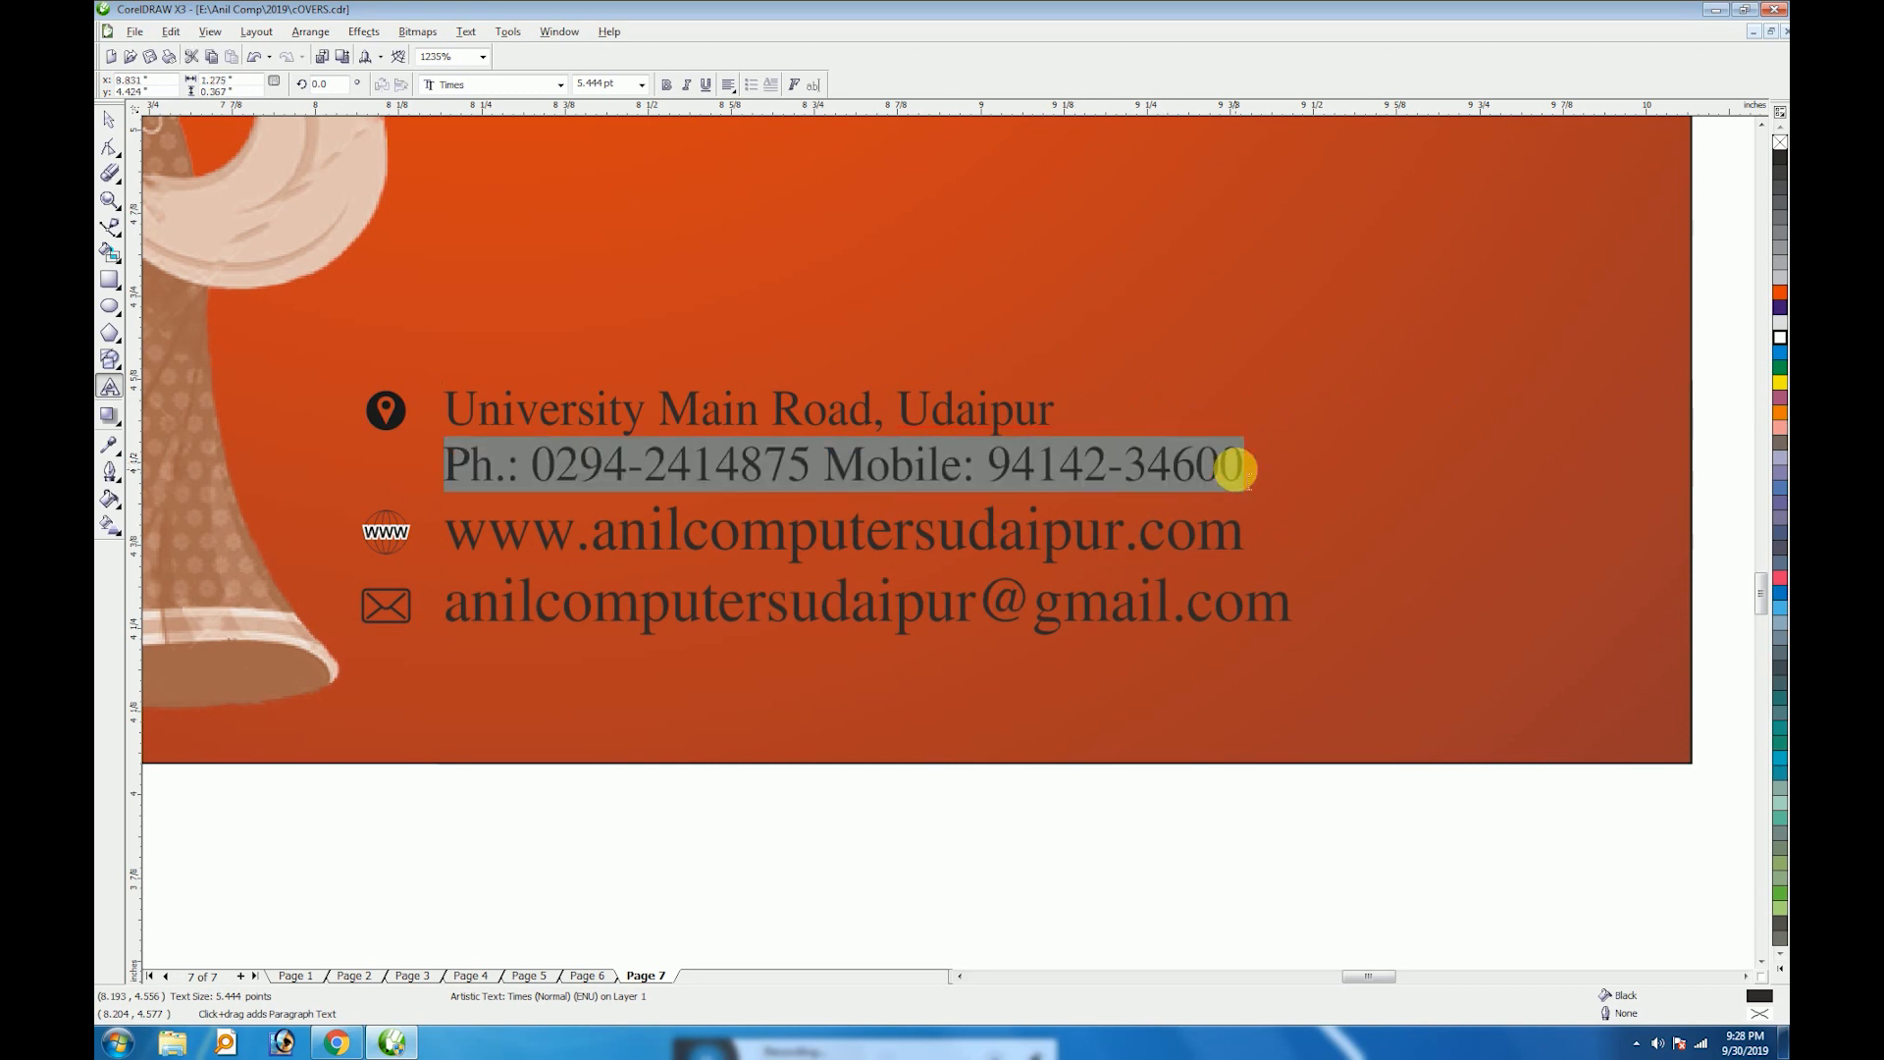
pyautogui.click(828, 475)
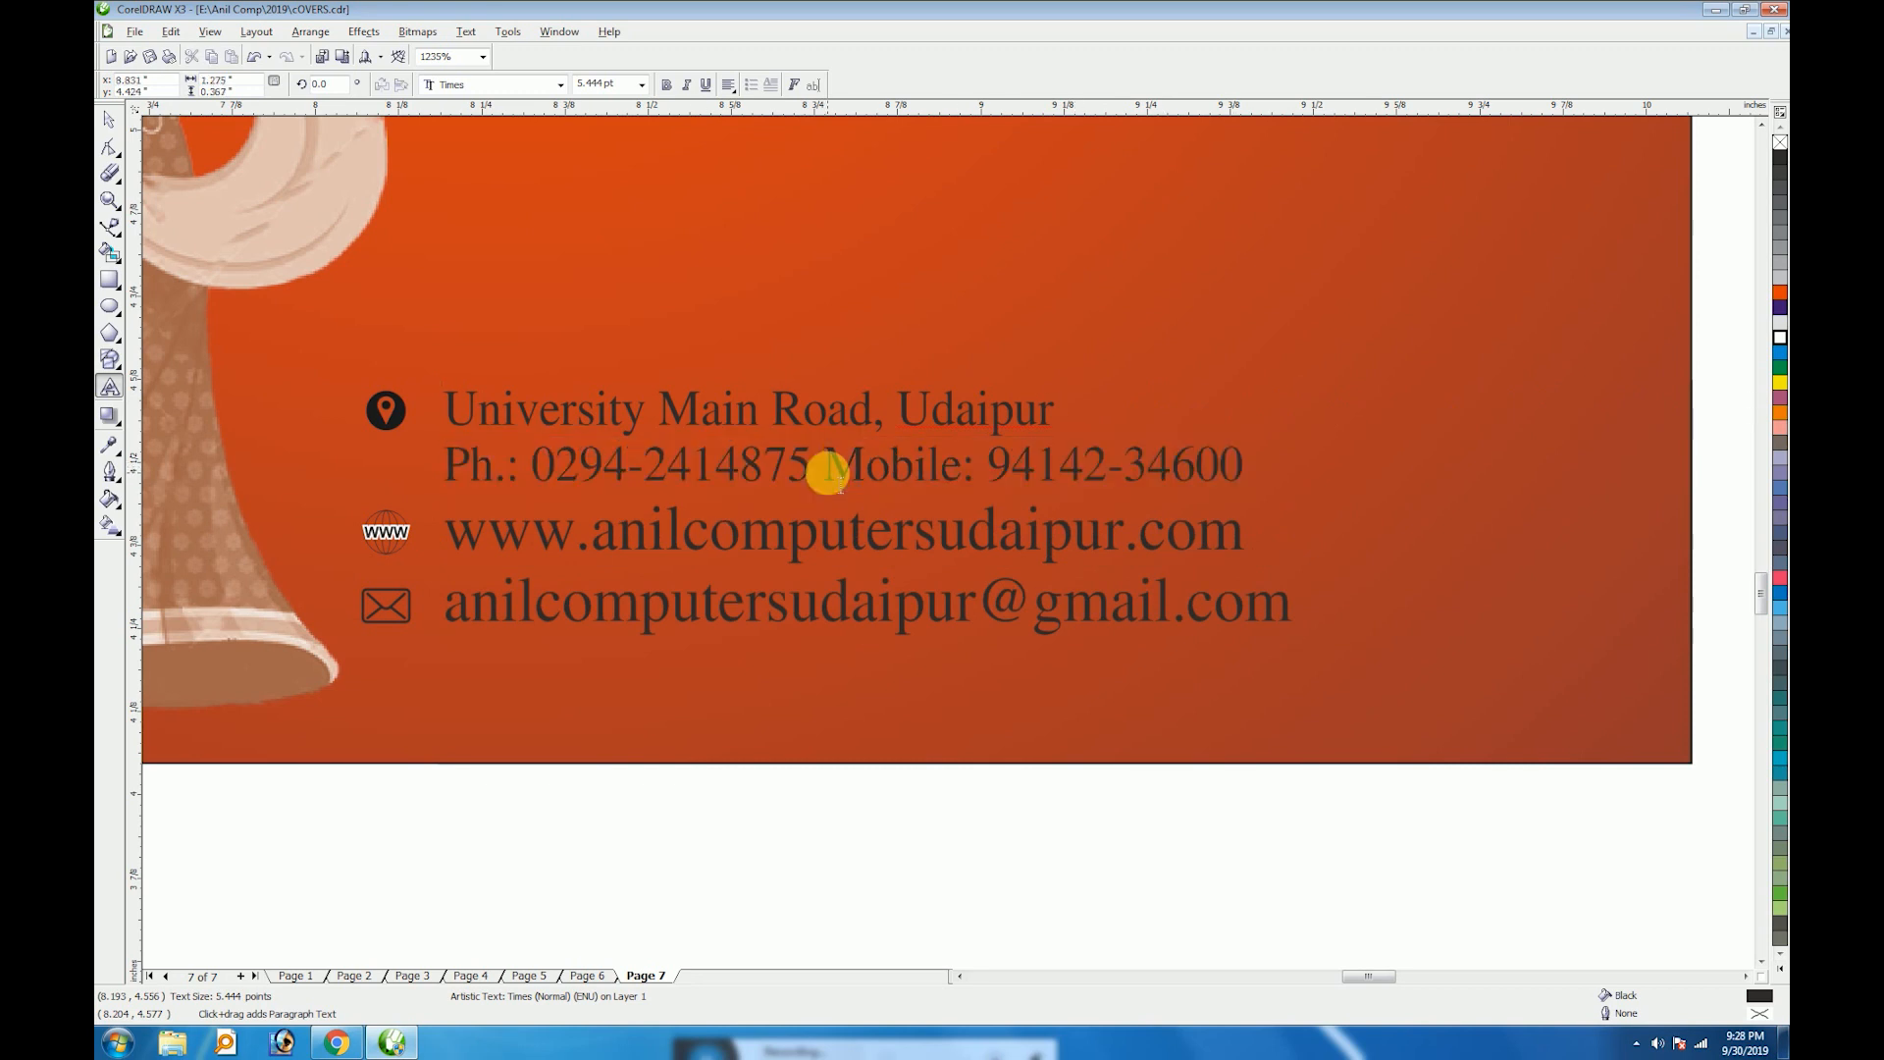
pyautogui.hotkey('shift', 'End')
pyautogui.press('Delete')
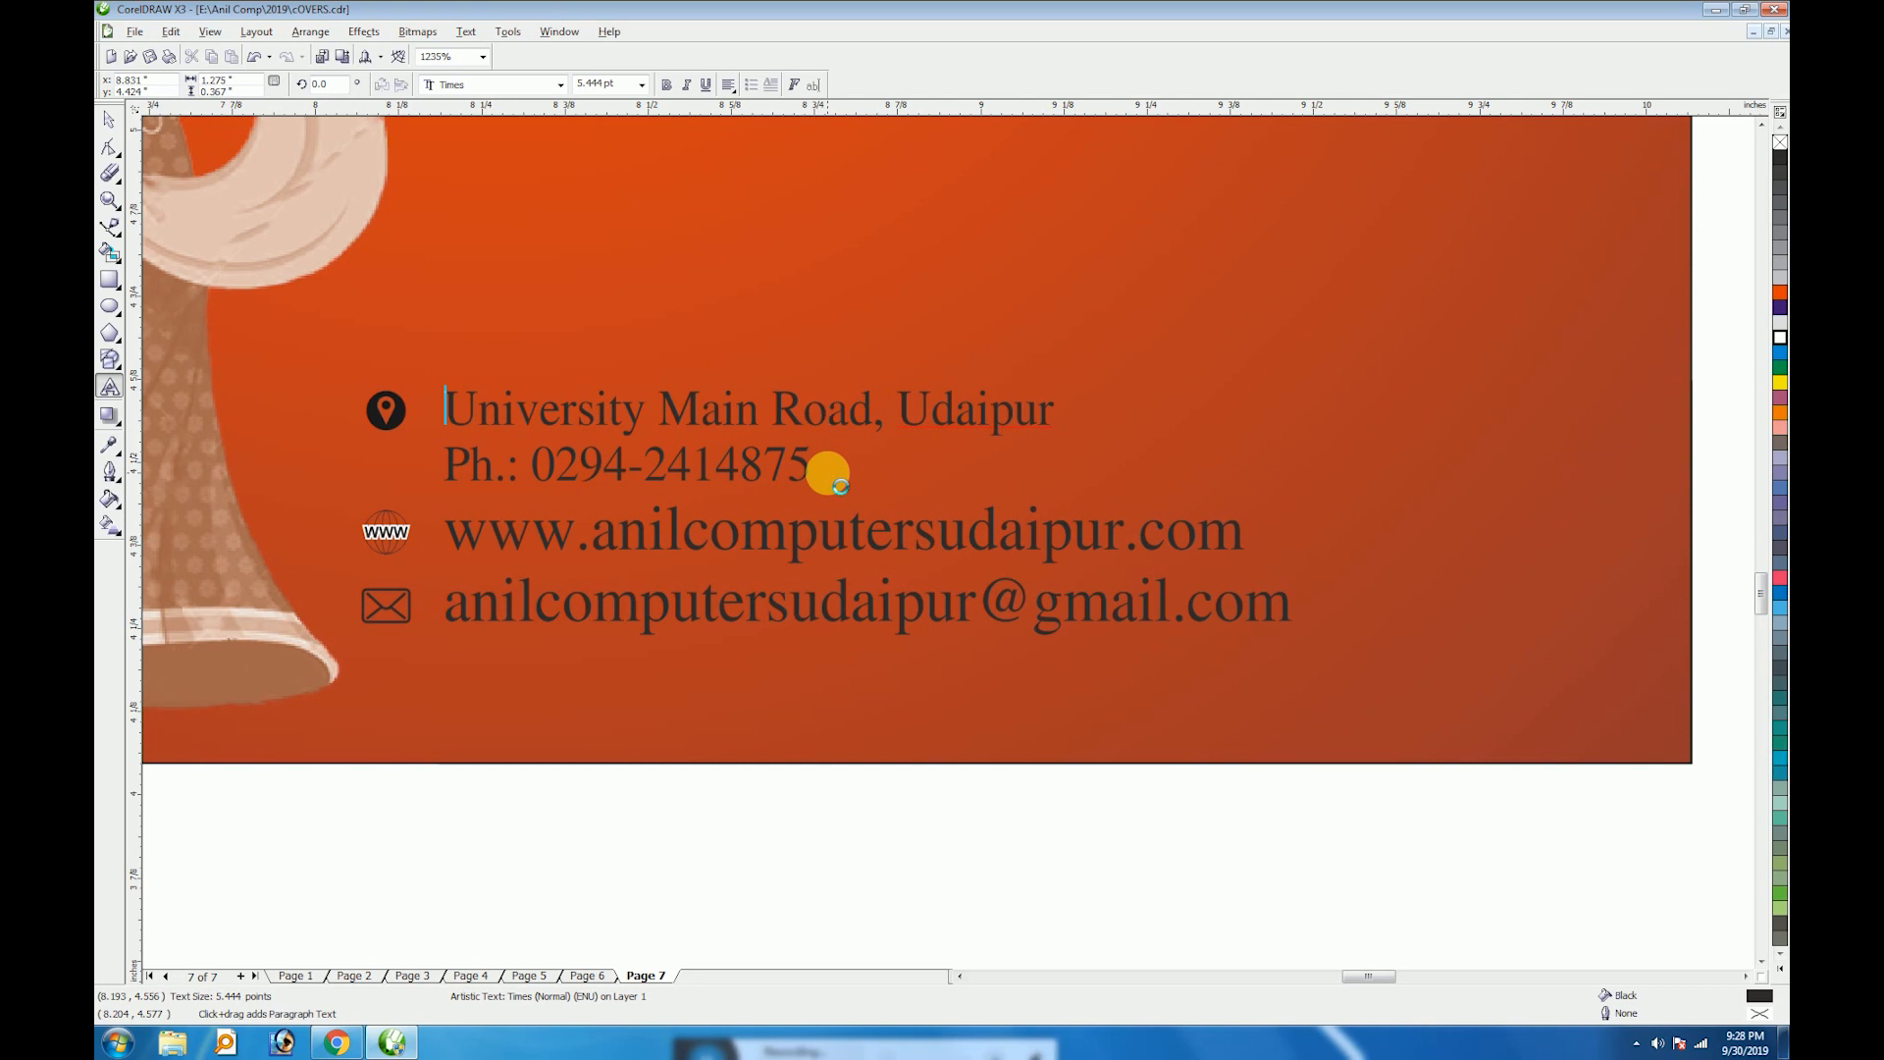
pyautogui.hotkey('ctrl', 'space')
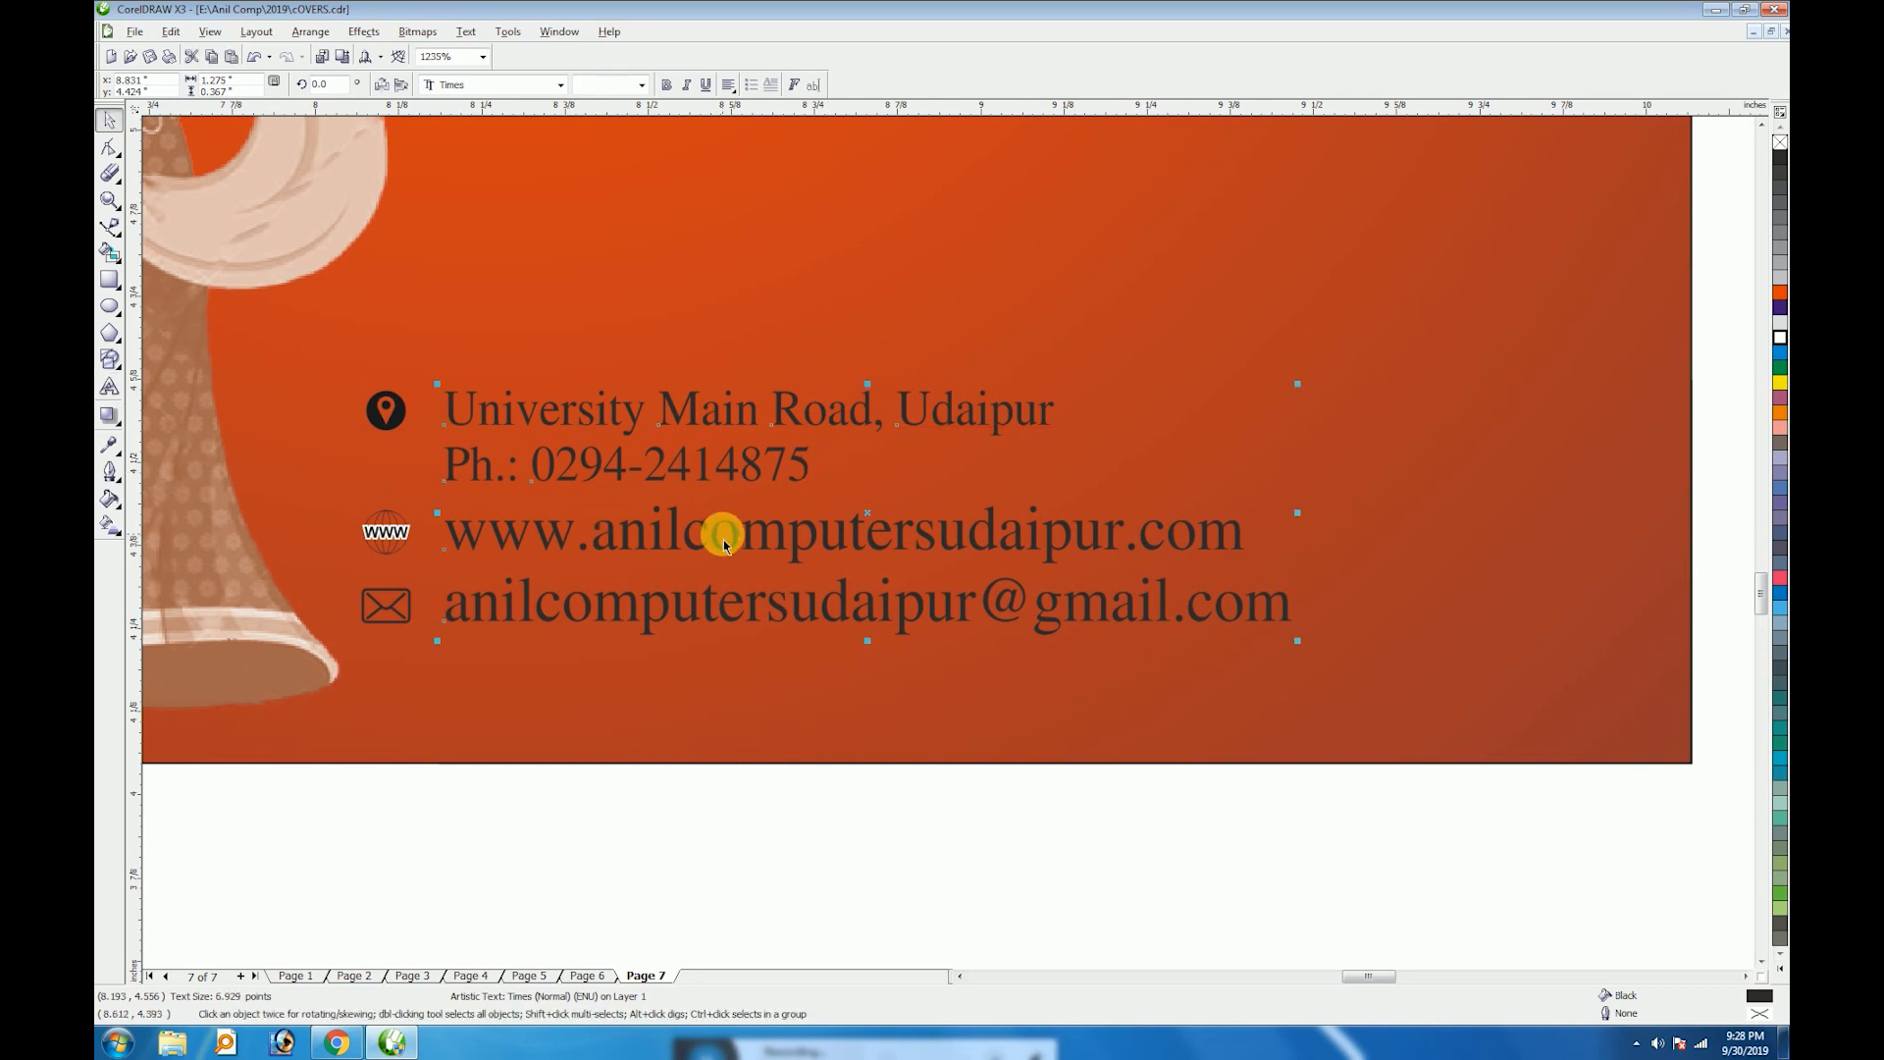
# Move the contact text and icons into the cover's lower-right corner and colour them white
pyautogui.click(426, 760)
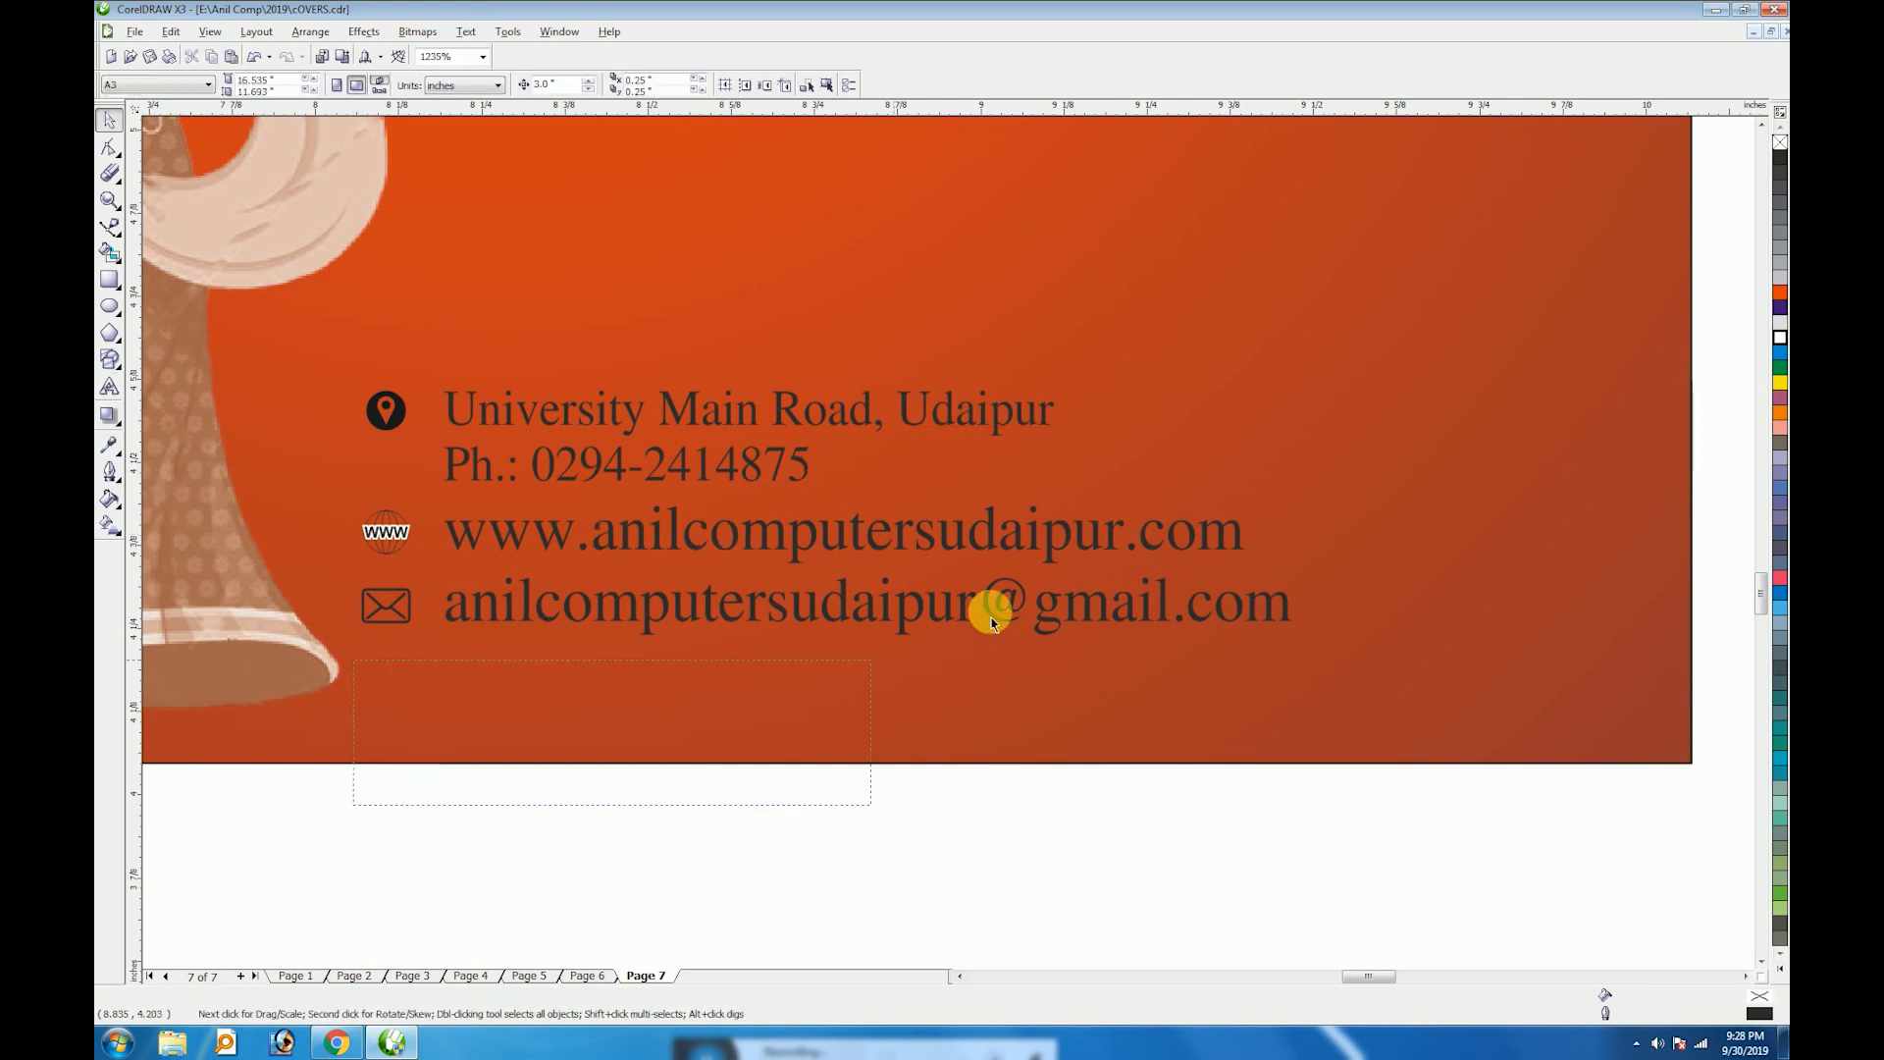
pyautogui.hotkey('ctrl', 'a')
pyautogui.moveTo(1021, 411); pyautogui.dragTo(1338, 468)
pyautogui.press('F3')
pyautogui.click(1778, 340)
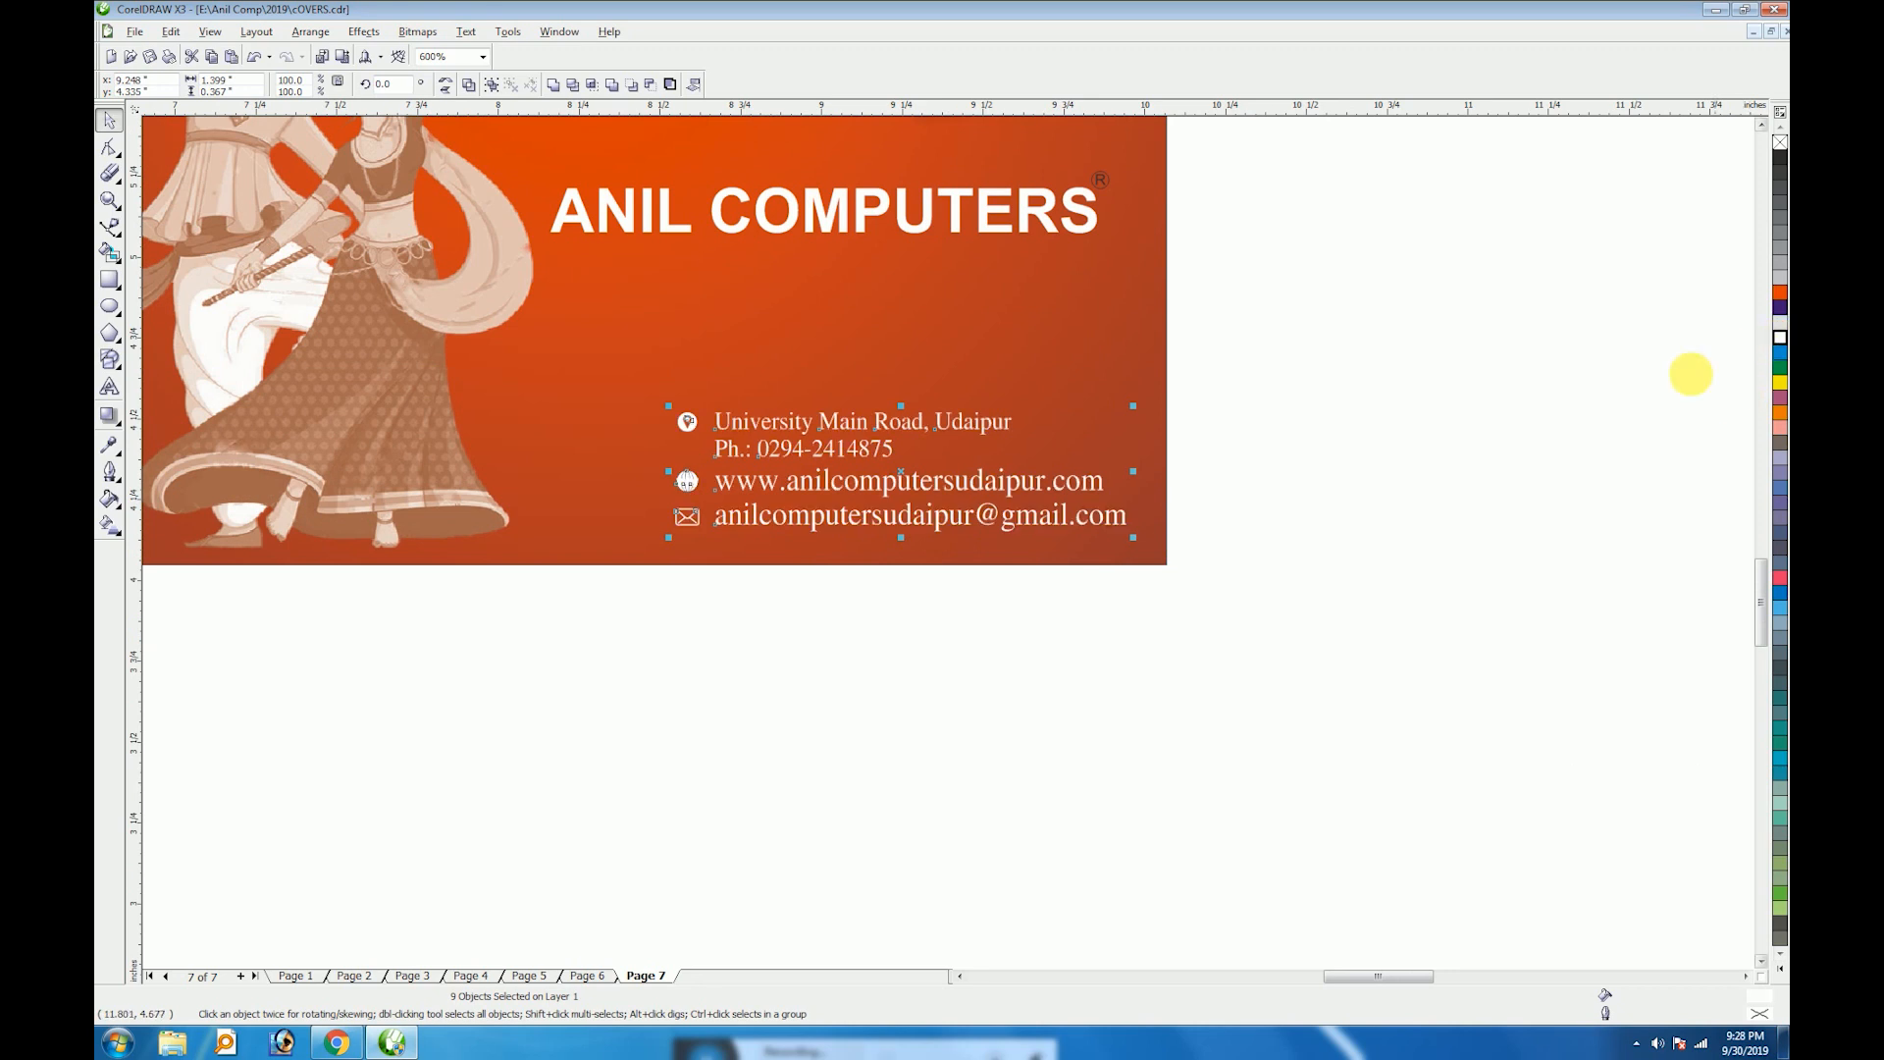
# Recolour the WWW lettering across the globe icon in black and white so it stands out from the white globe
pyautogui.moveTo(616, 453); pyautogui.dragTo(741, 535)
pyautogui.keyDown('ctrl'); pyautogui.click(1005, 346); pyautogui.keyUp('ctrl')
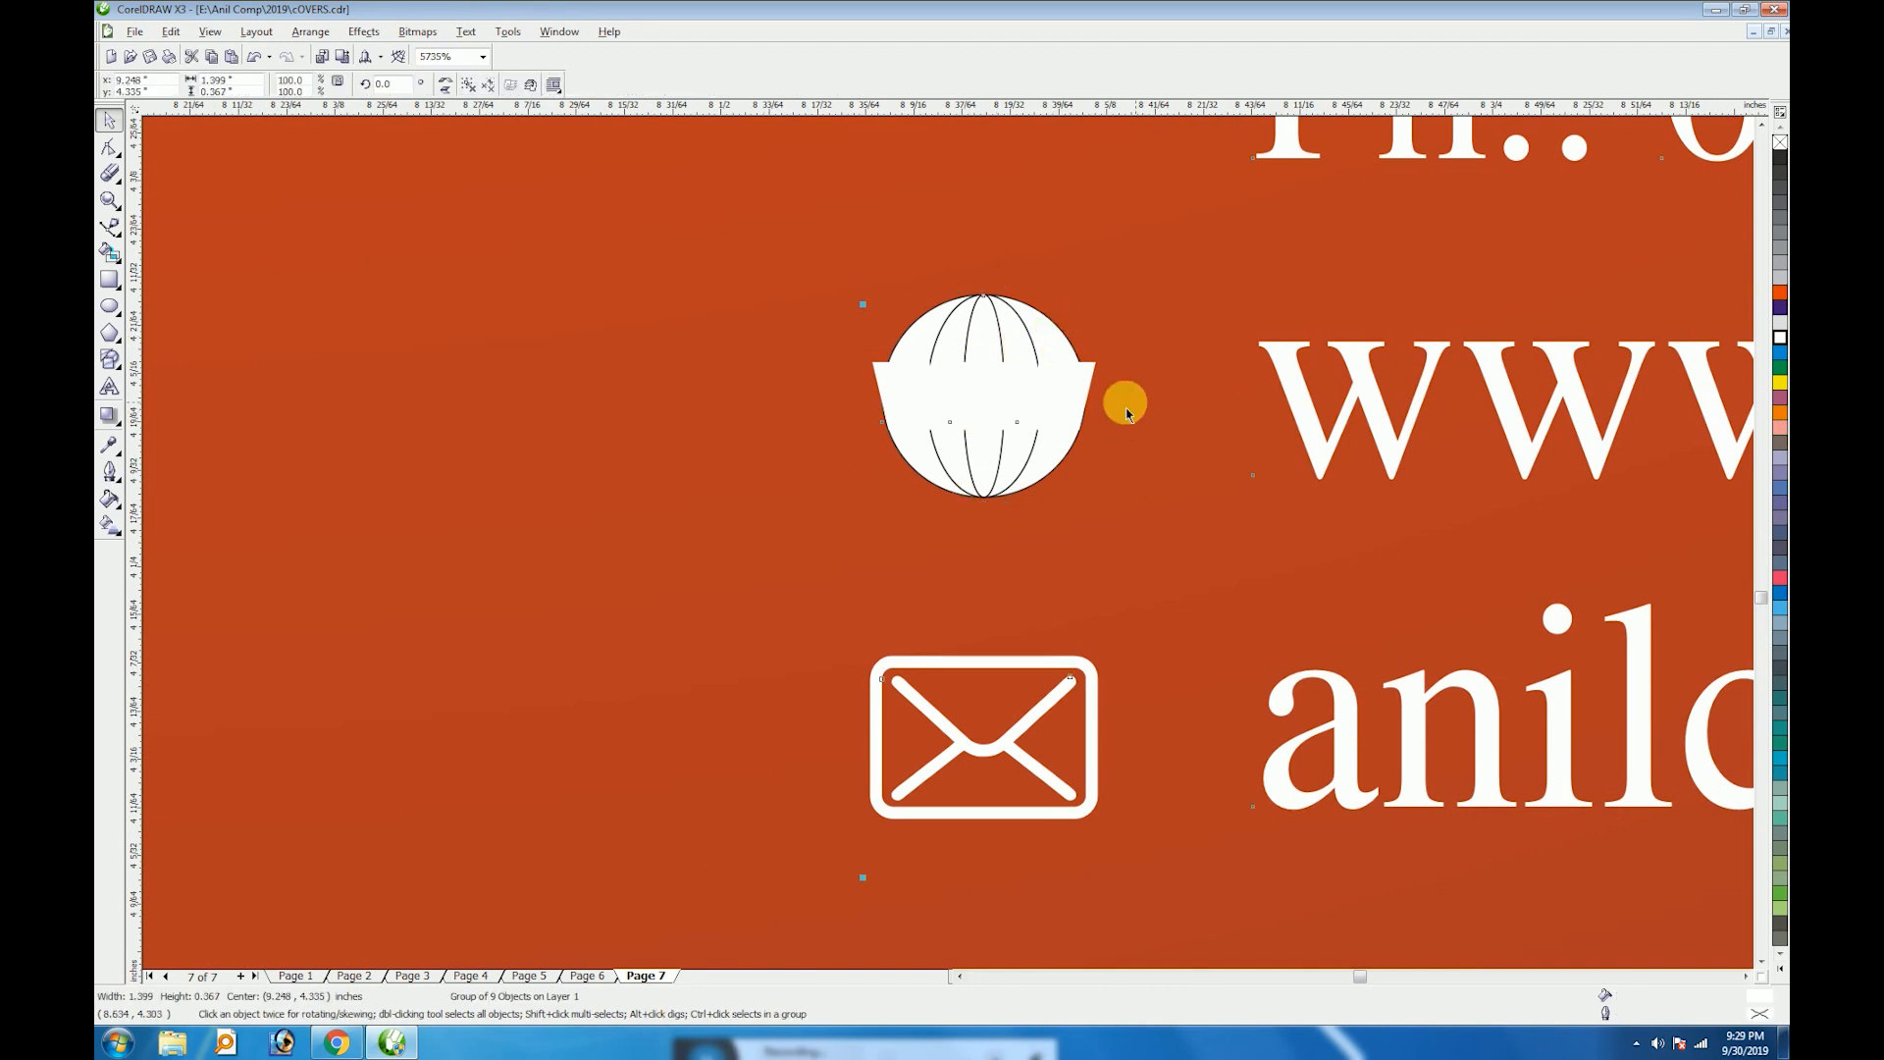
pyautogui.keyDown('ctrl'); pyautogui.click(1072, 416); pyautogui.keyUp('ctrl')
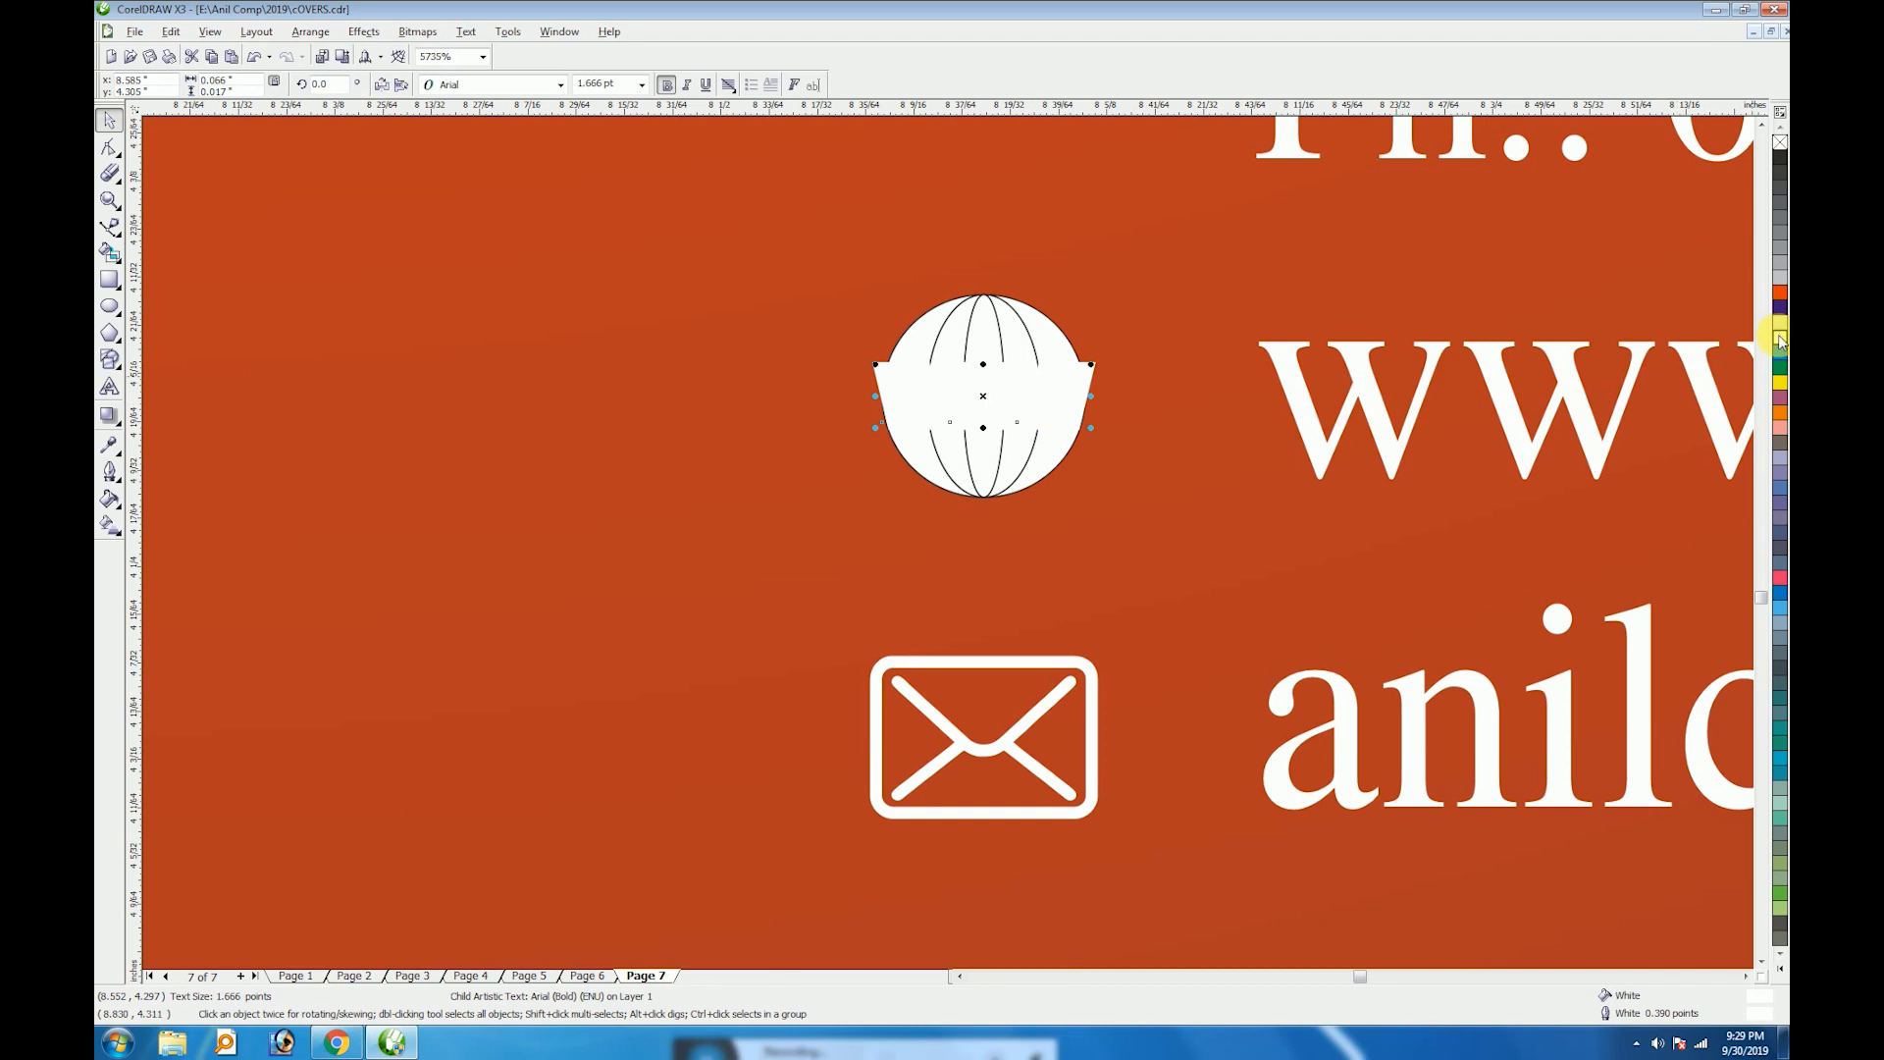
pyautogui.click(1779, 155)
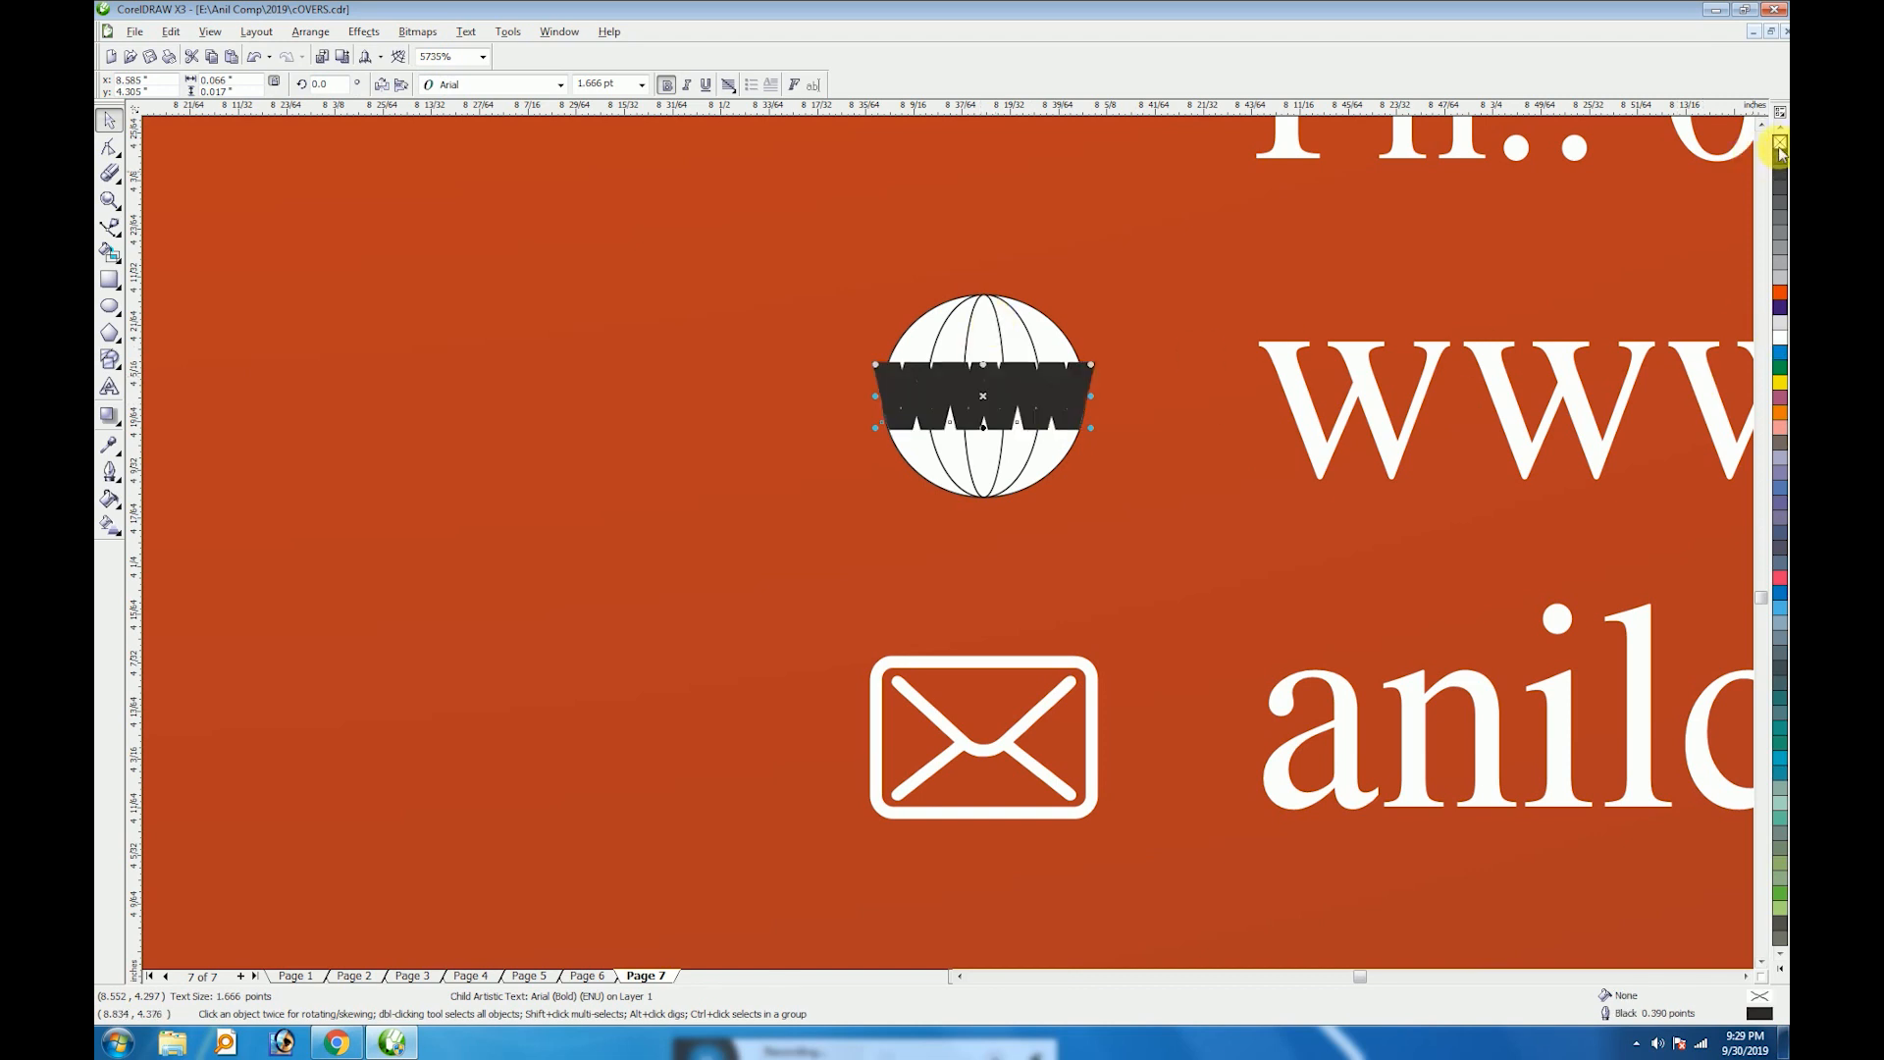
pyautogui.click(1779, 341)
pyautogui.scroll(-4, 1368, 567)
pyautogui.moveTo(833, 746); pyautogui.dragTo(1012, 232)
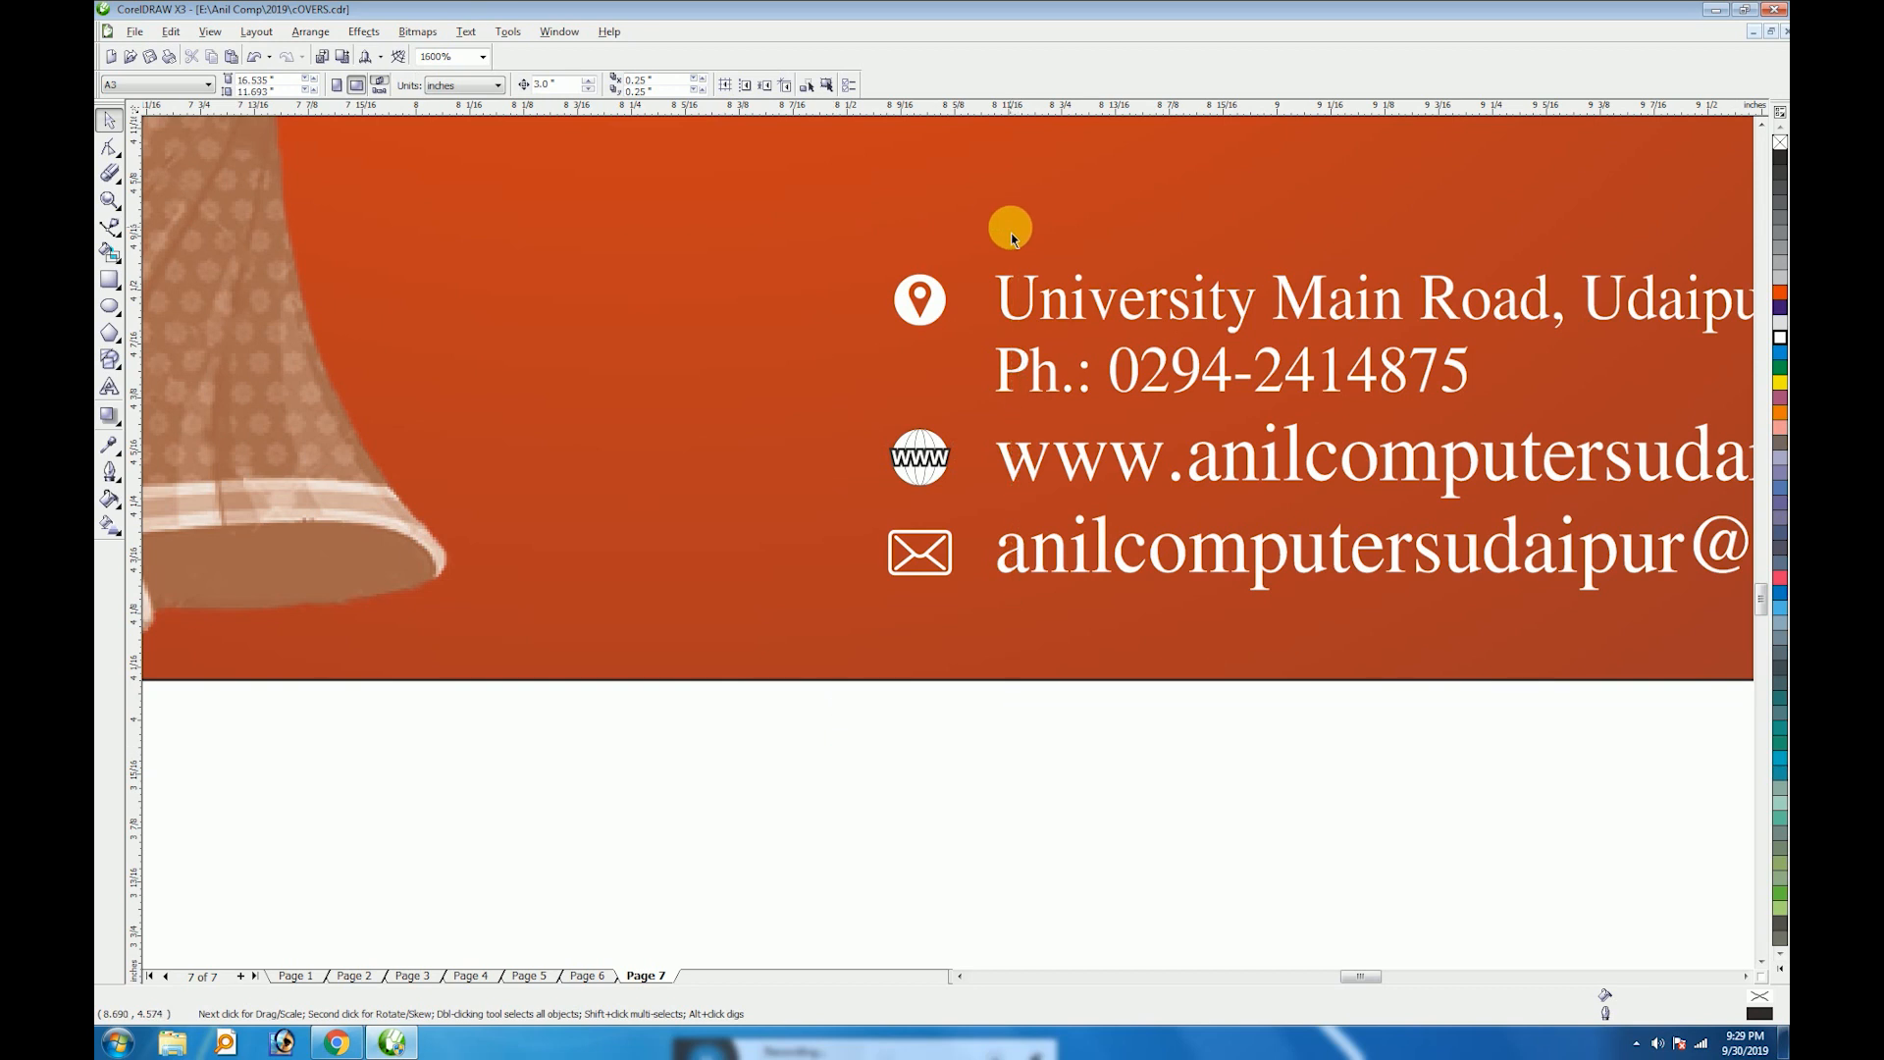
pyautogui.moveTo(859, 718); pyautogui.dragTo(992, 226)
# Lower ANIL COMPUTERS to just above the contact details and enlarge it to about 1.806 by 0.199 inches
pyautogui.scroll(-4, 977, 546)
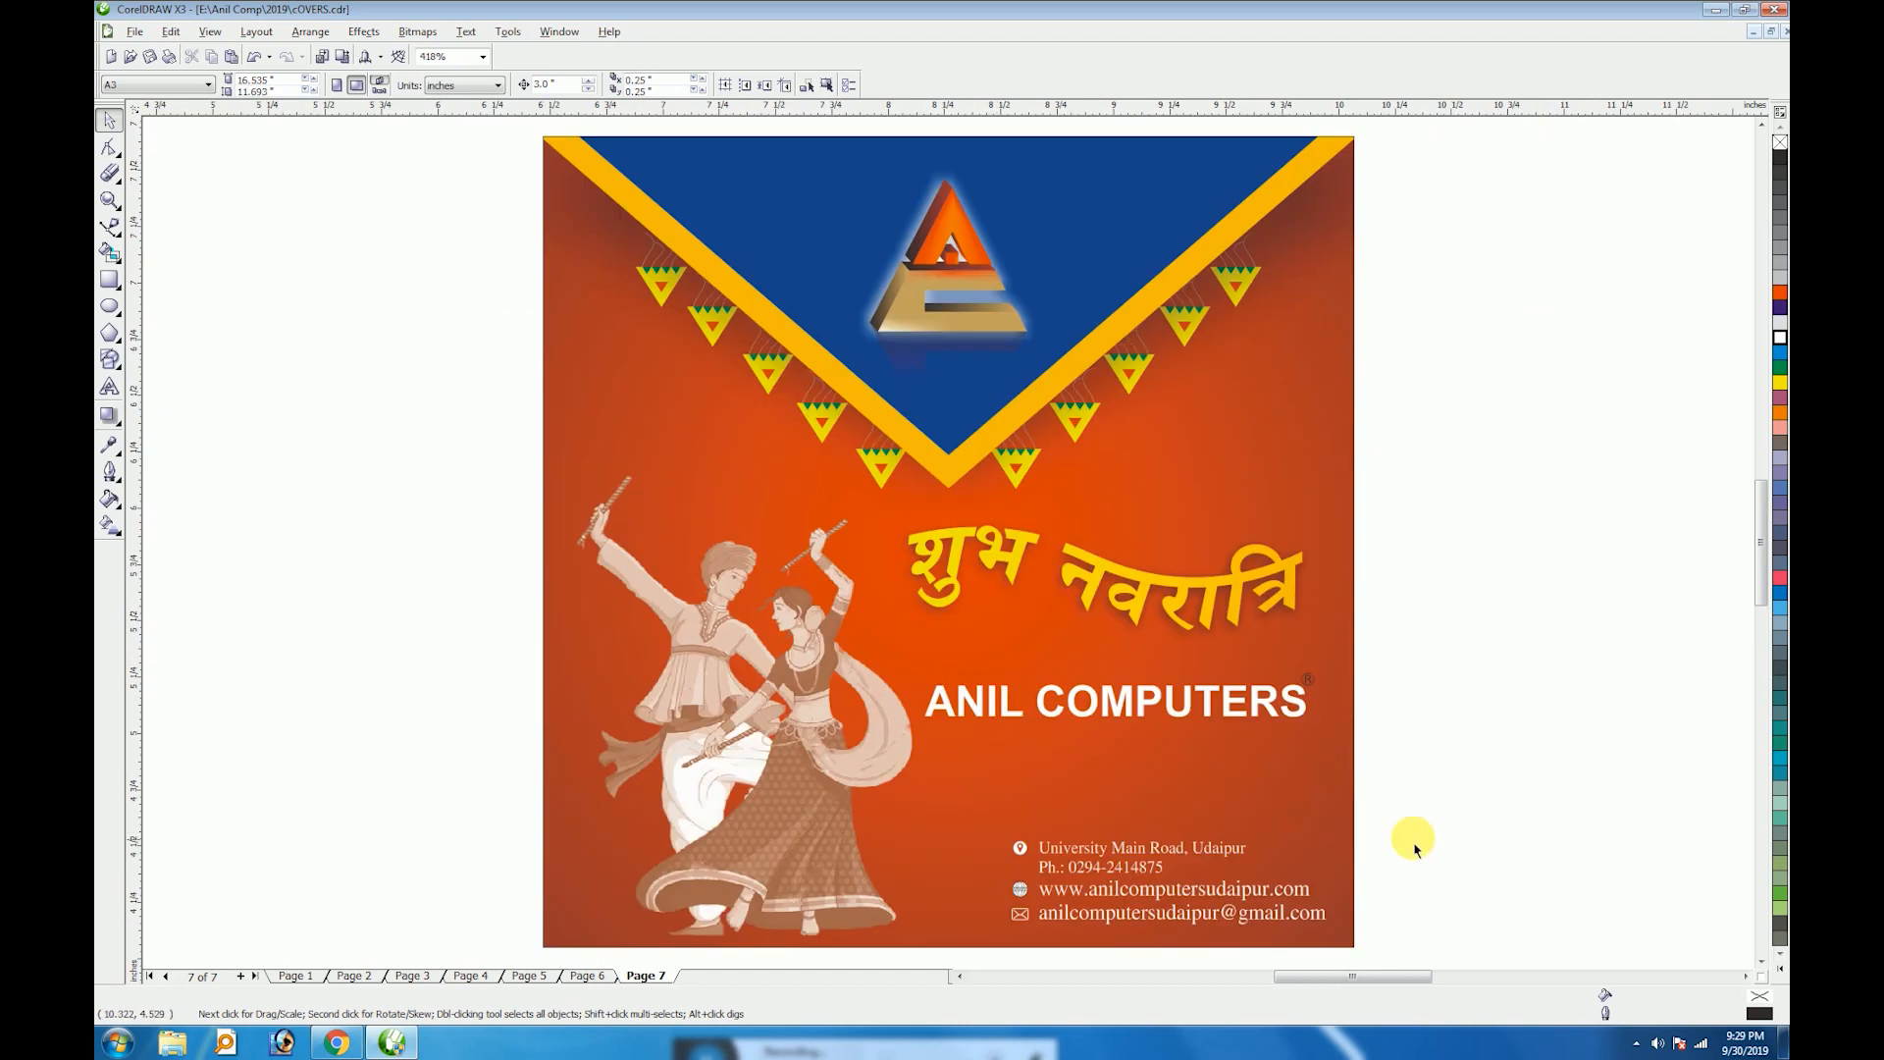
pyautogui.moveTo(889, 810); pyautogui.dragTo(889, 809)
pyautogui.click(1124, 709)
pyautogui.moveTo(1139, 712); pyautogui.dragTo(1119, 797)
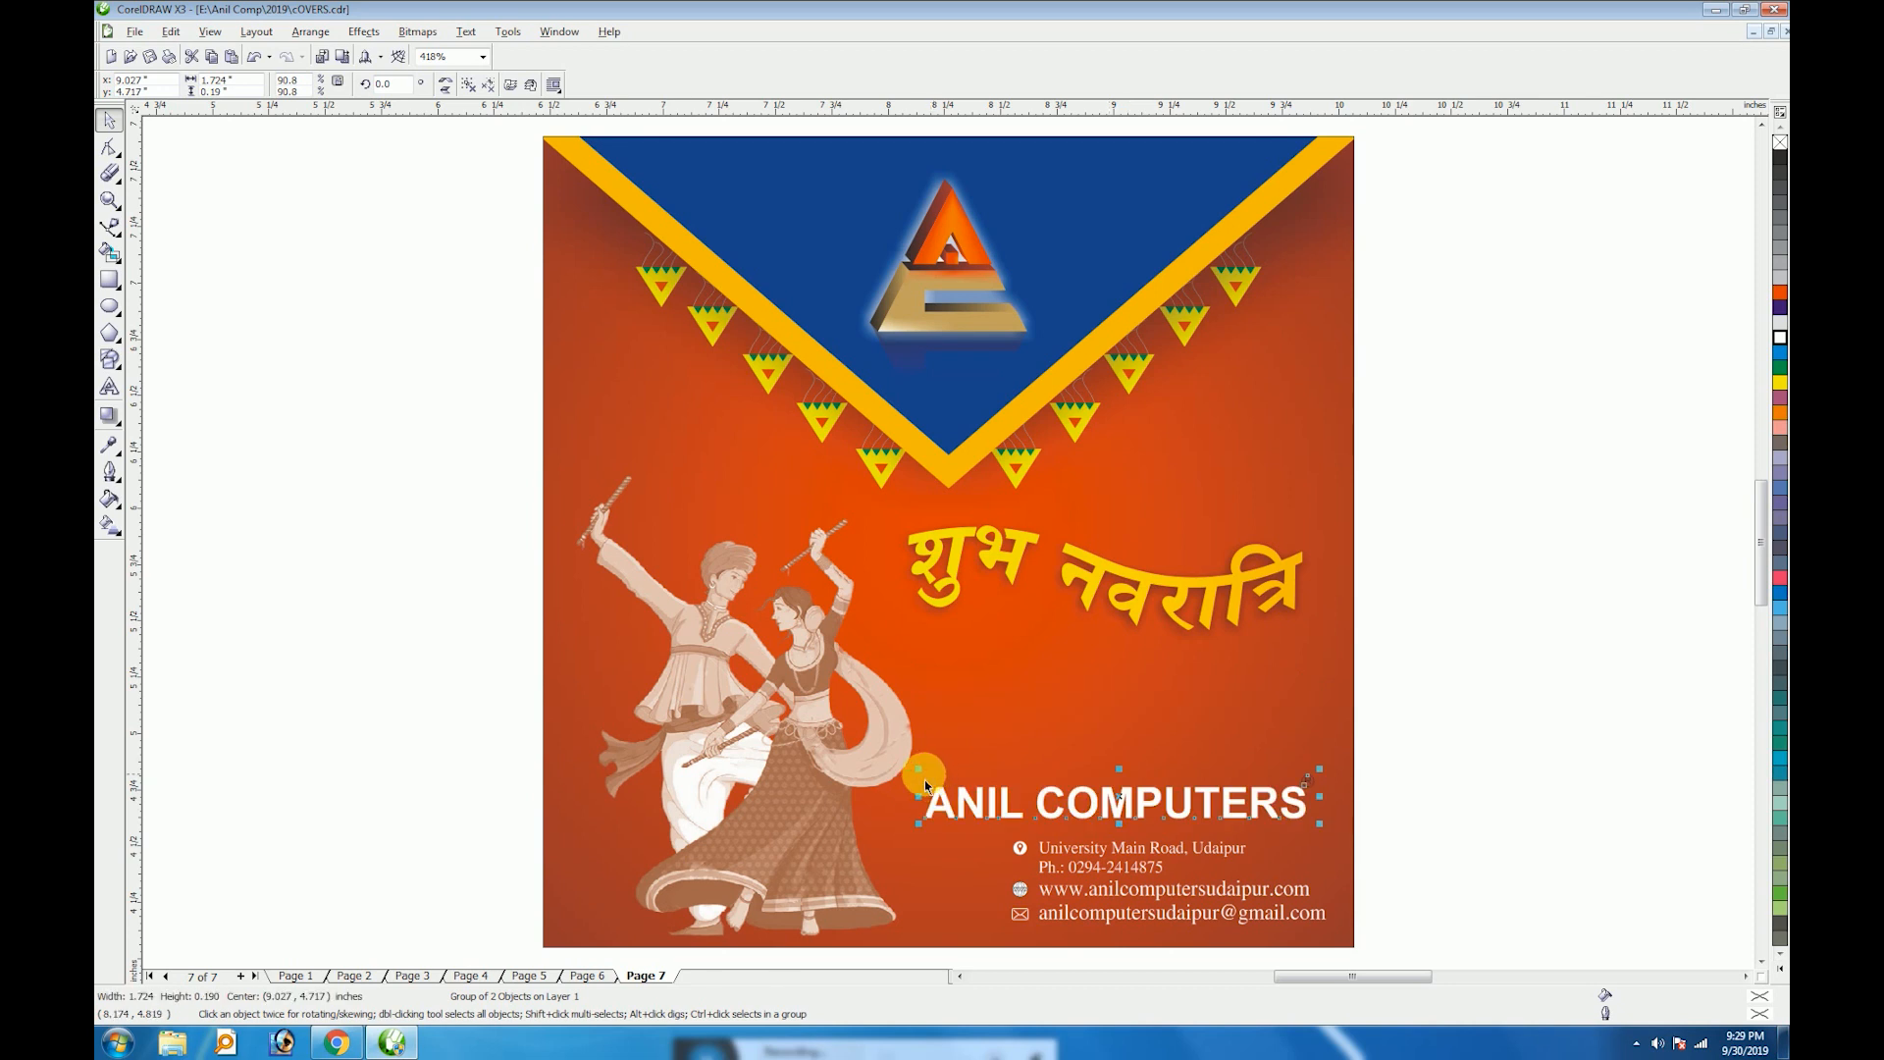
pyautogui.moveTo(921, 772); pyautogui.dragTo(900, 763)
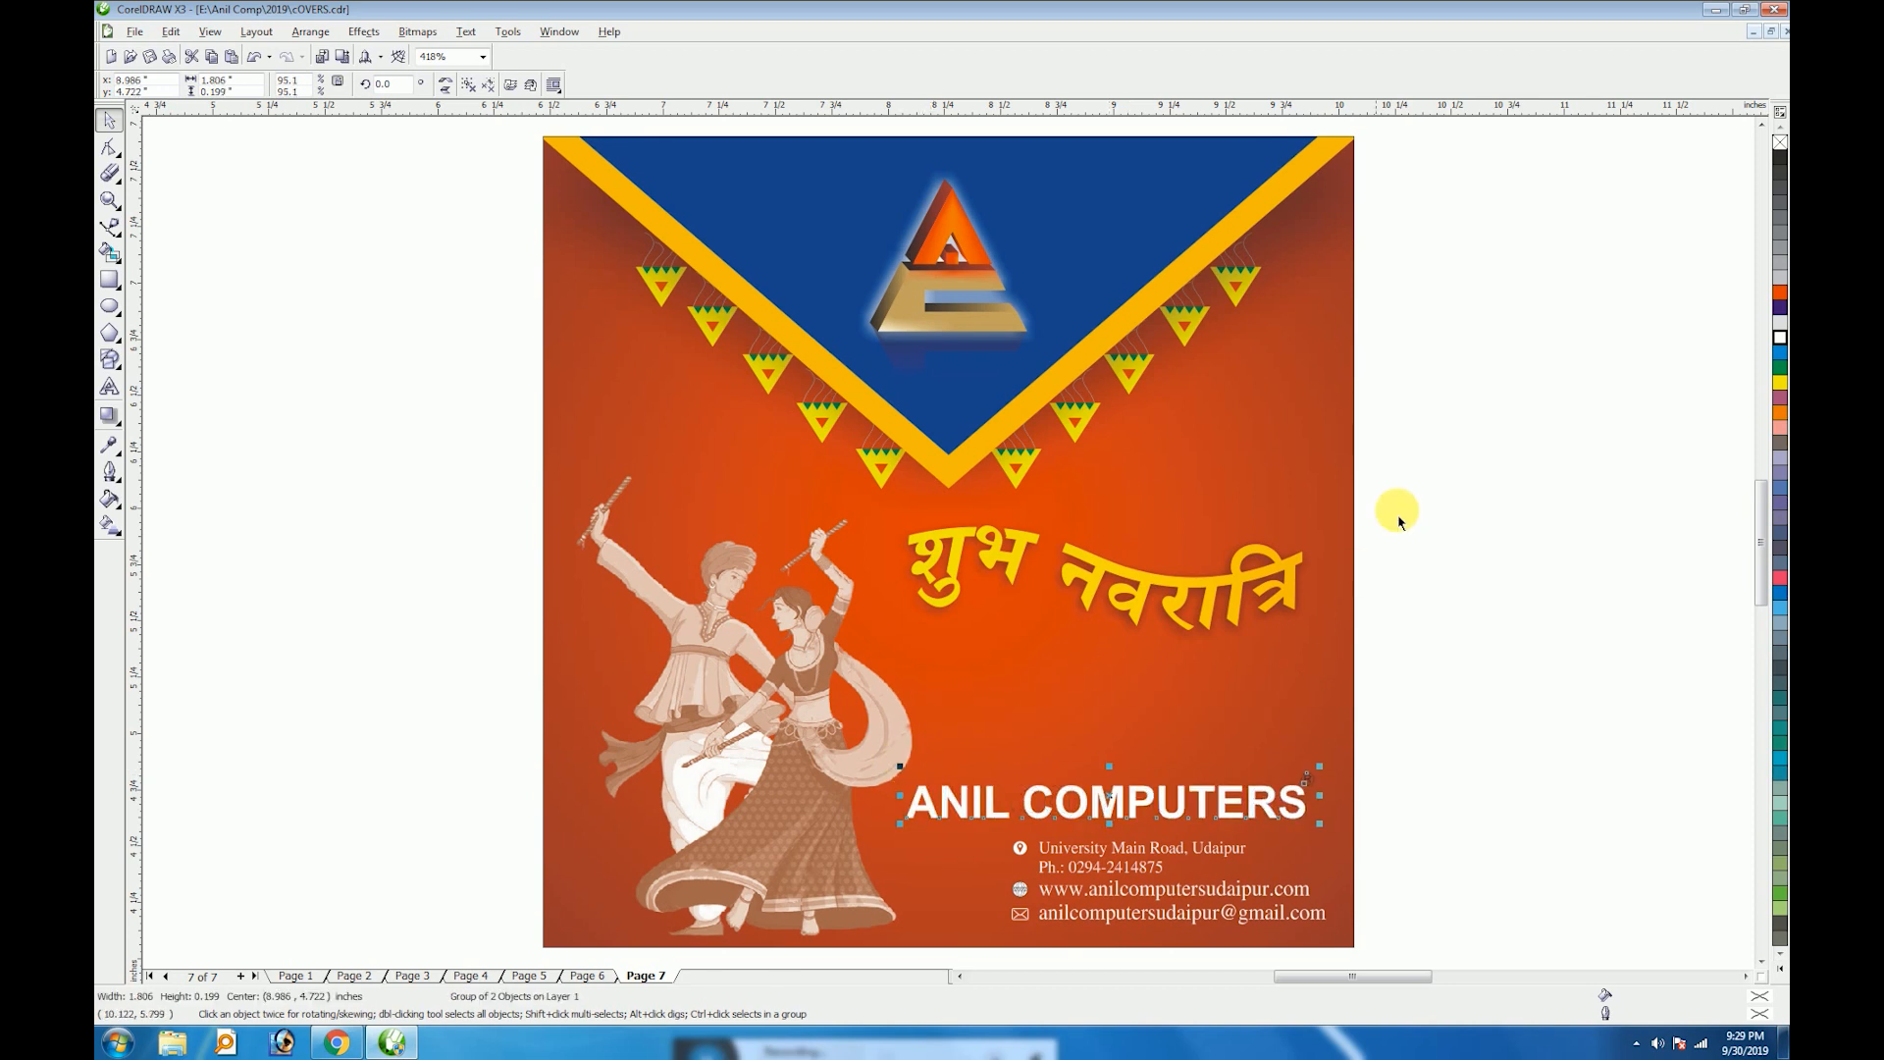
# Lower the Hindi greeting to sit midway between the flap's tip and ANIL COMPUTERS
pyautogui.click(899, 648)
pyautogui.moveTo(889, 652); pyautogui.dragTo(1173, 603)
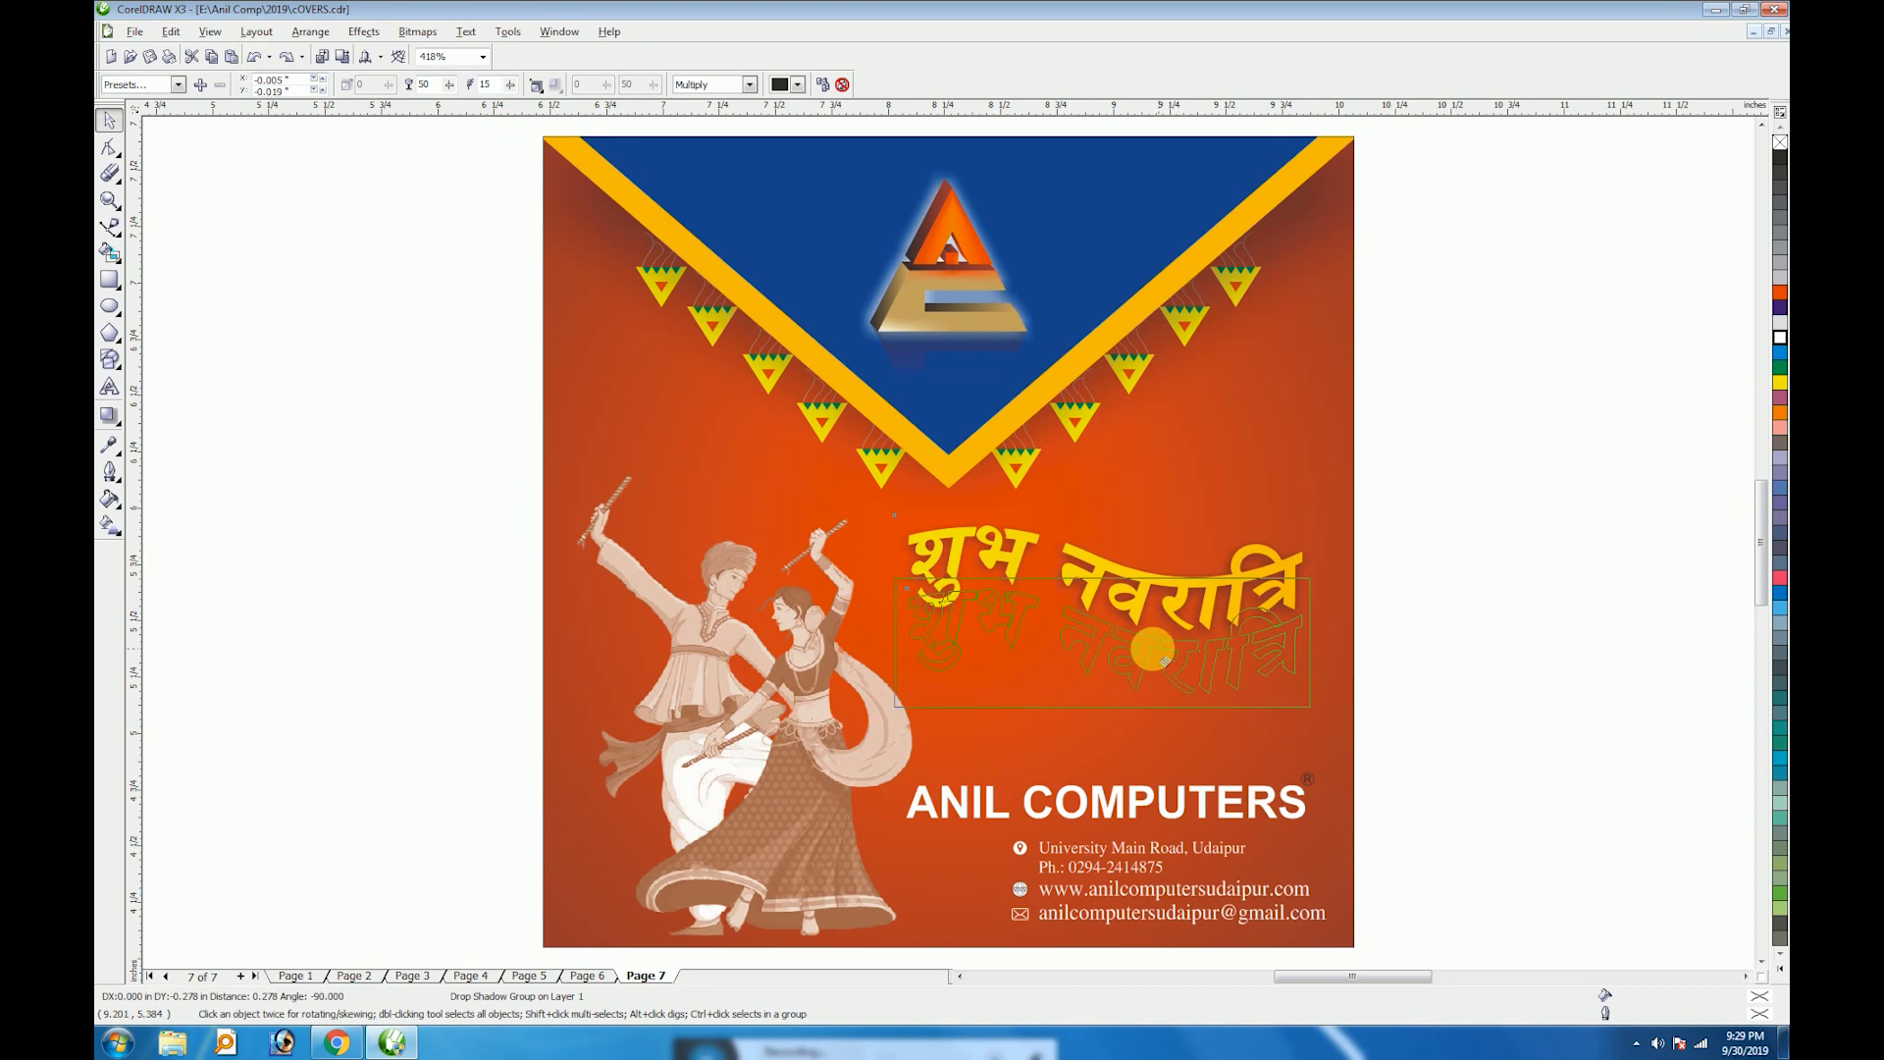
pyautogui.click(1413, 542)
# Import the Diwali bitmap with the oil lamp and two hanging lanterns and place it beside the cover
pyautogui.press('F3')
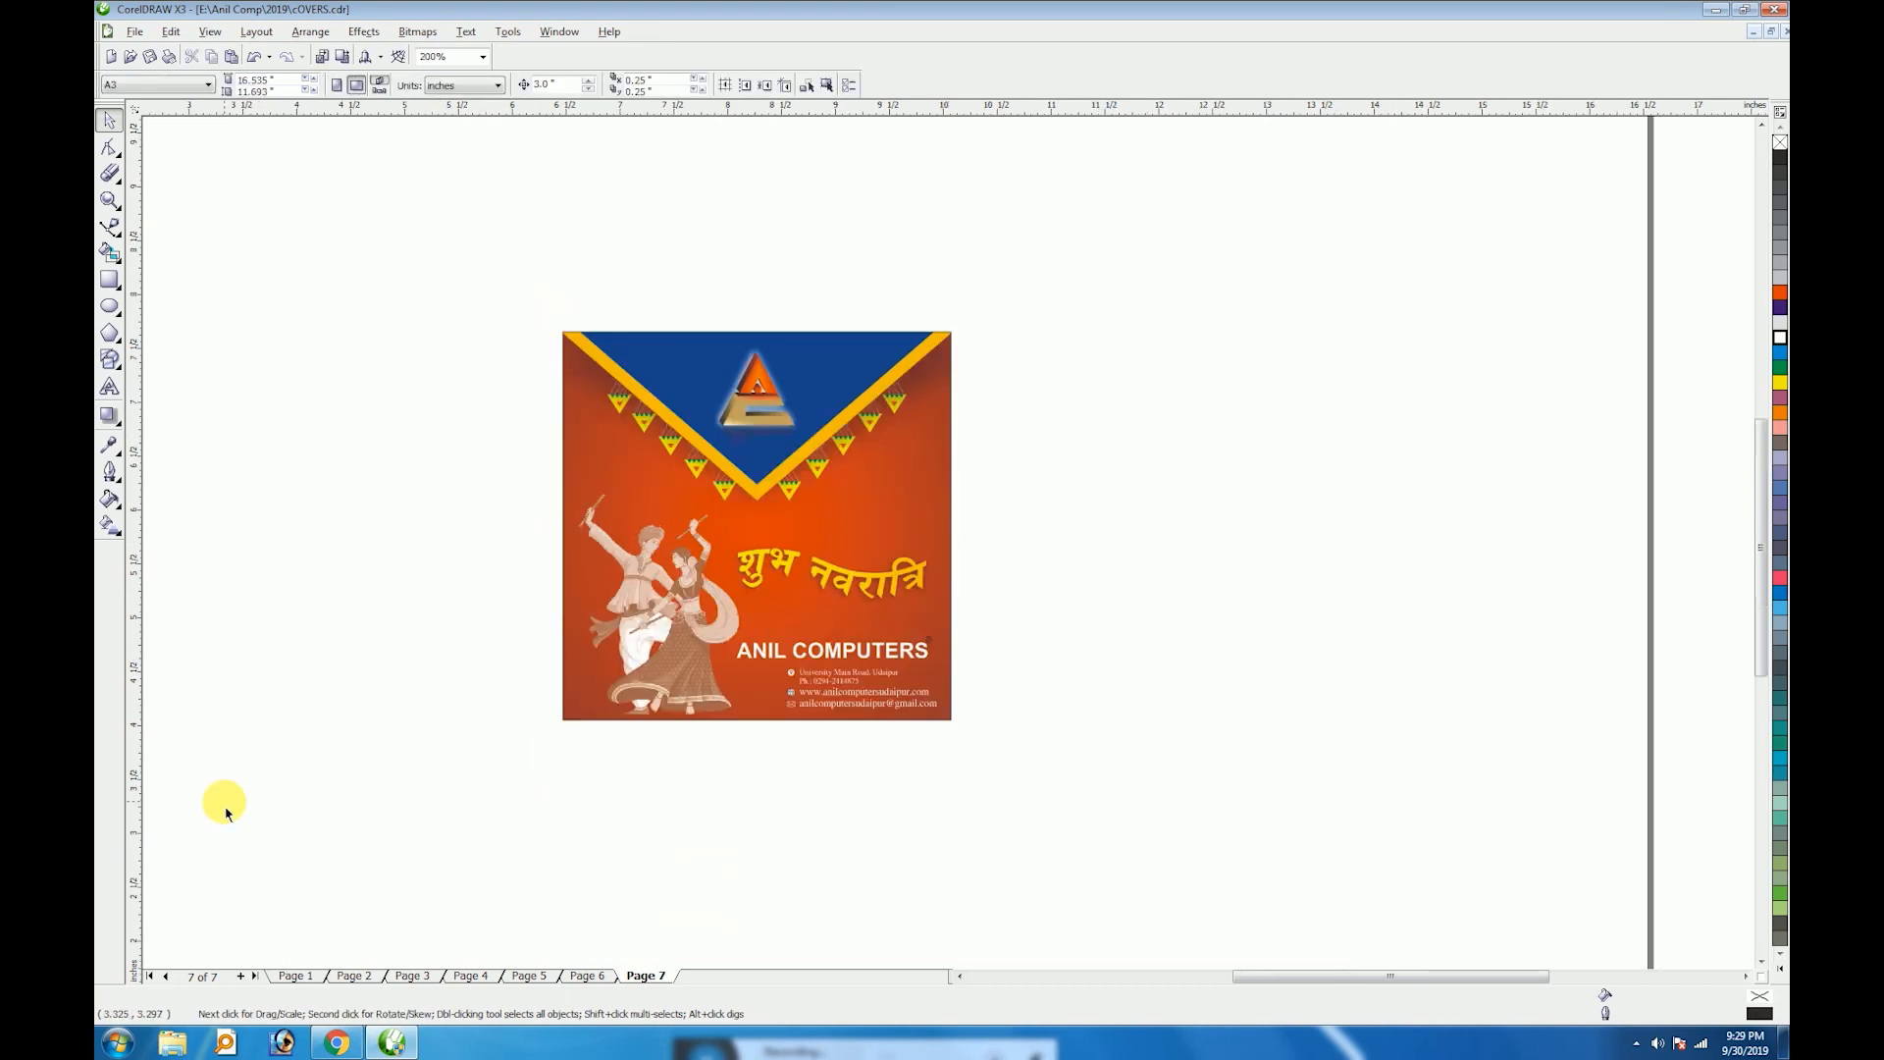
pyautogui.hotkey('ctrl', 'i')
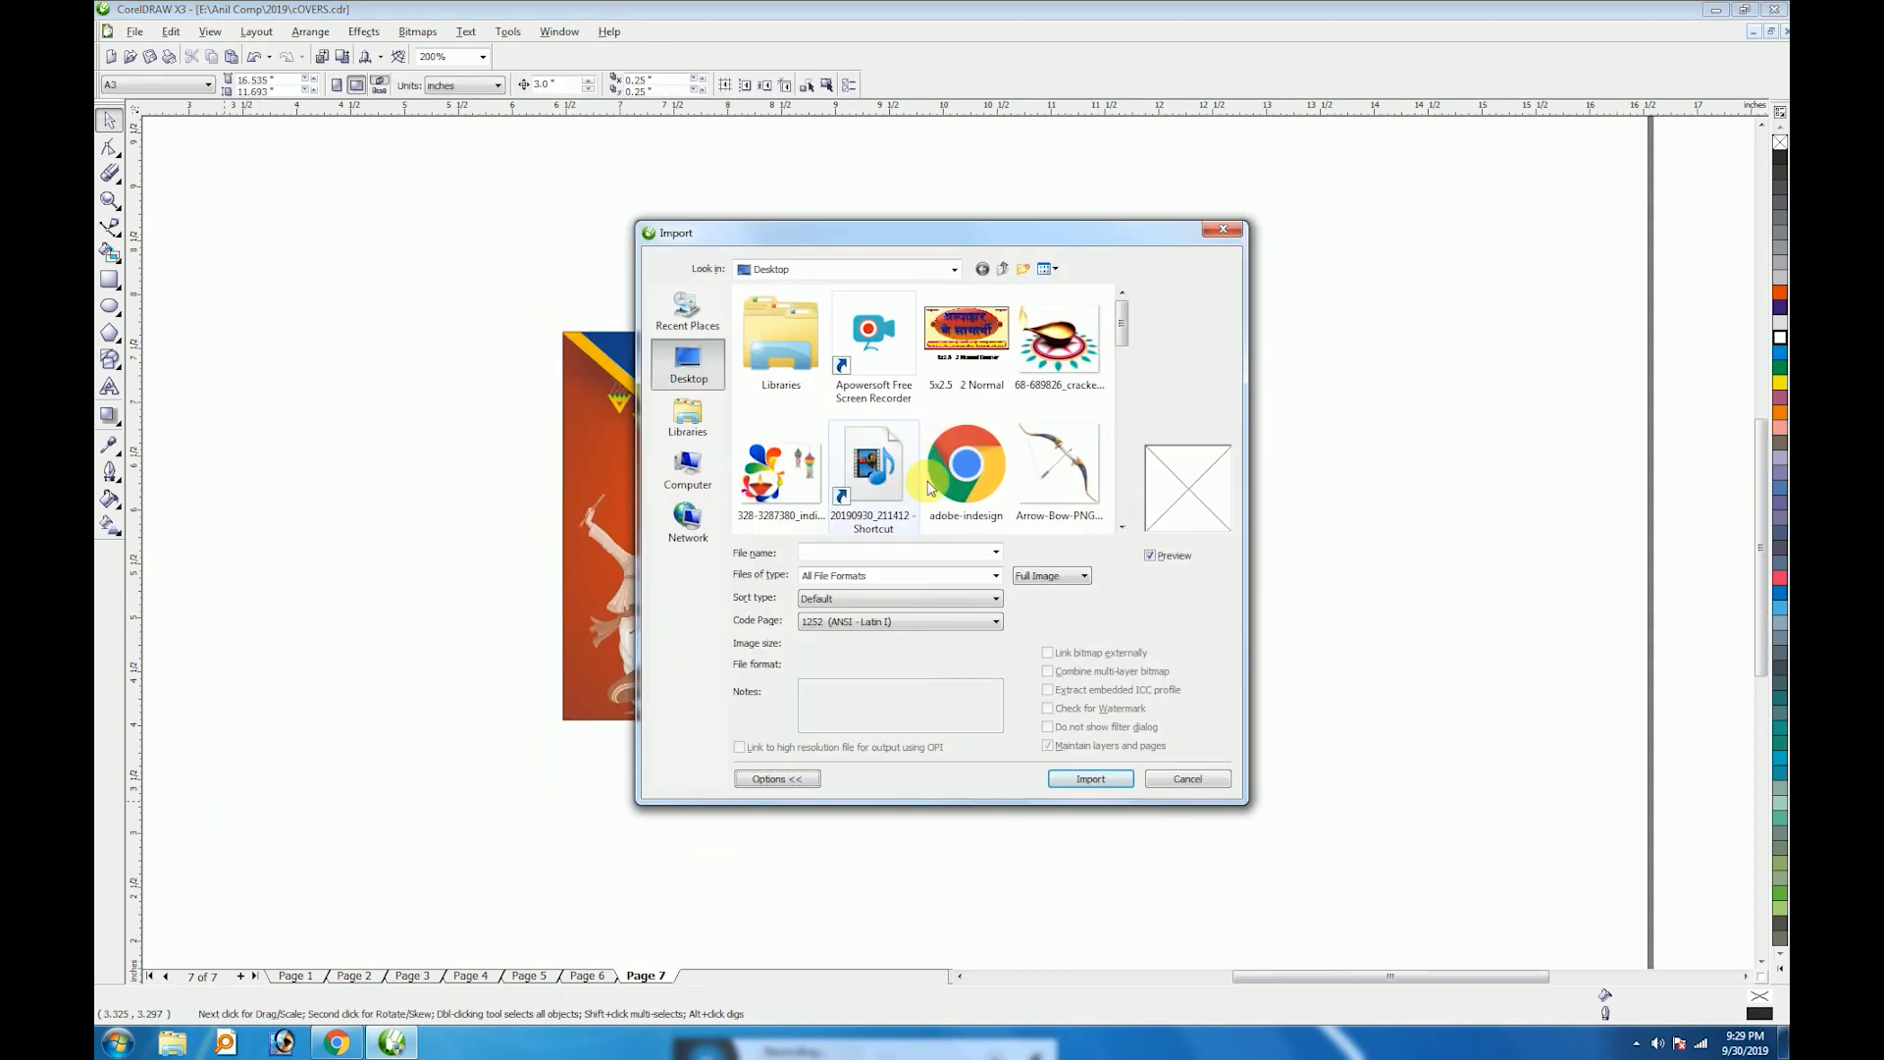
pyautogui.click(805, 481)
pyautogui.click(1054, 780)
pyautogui.click(1259, 548)
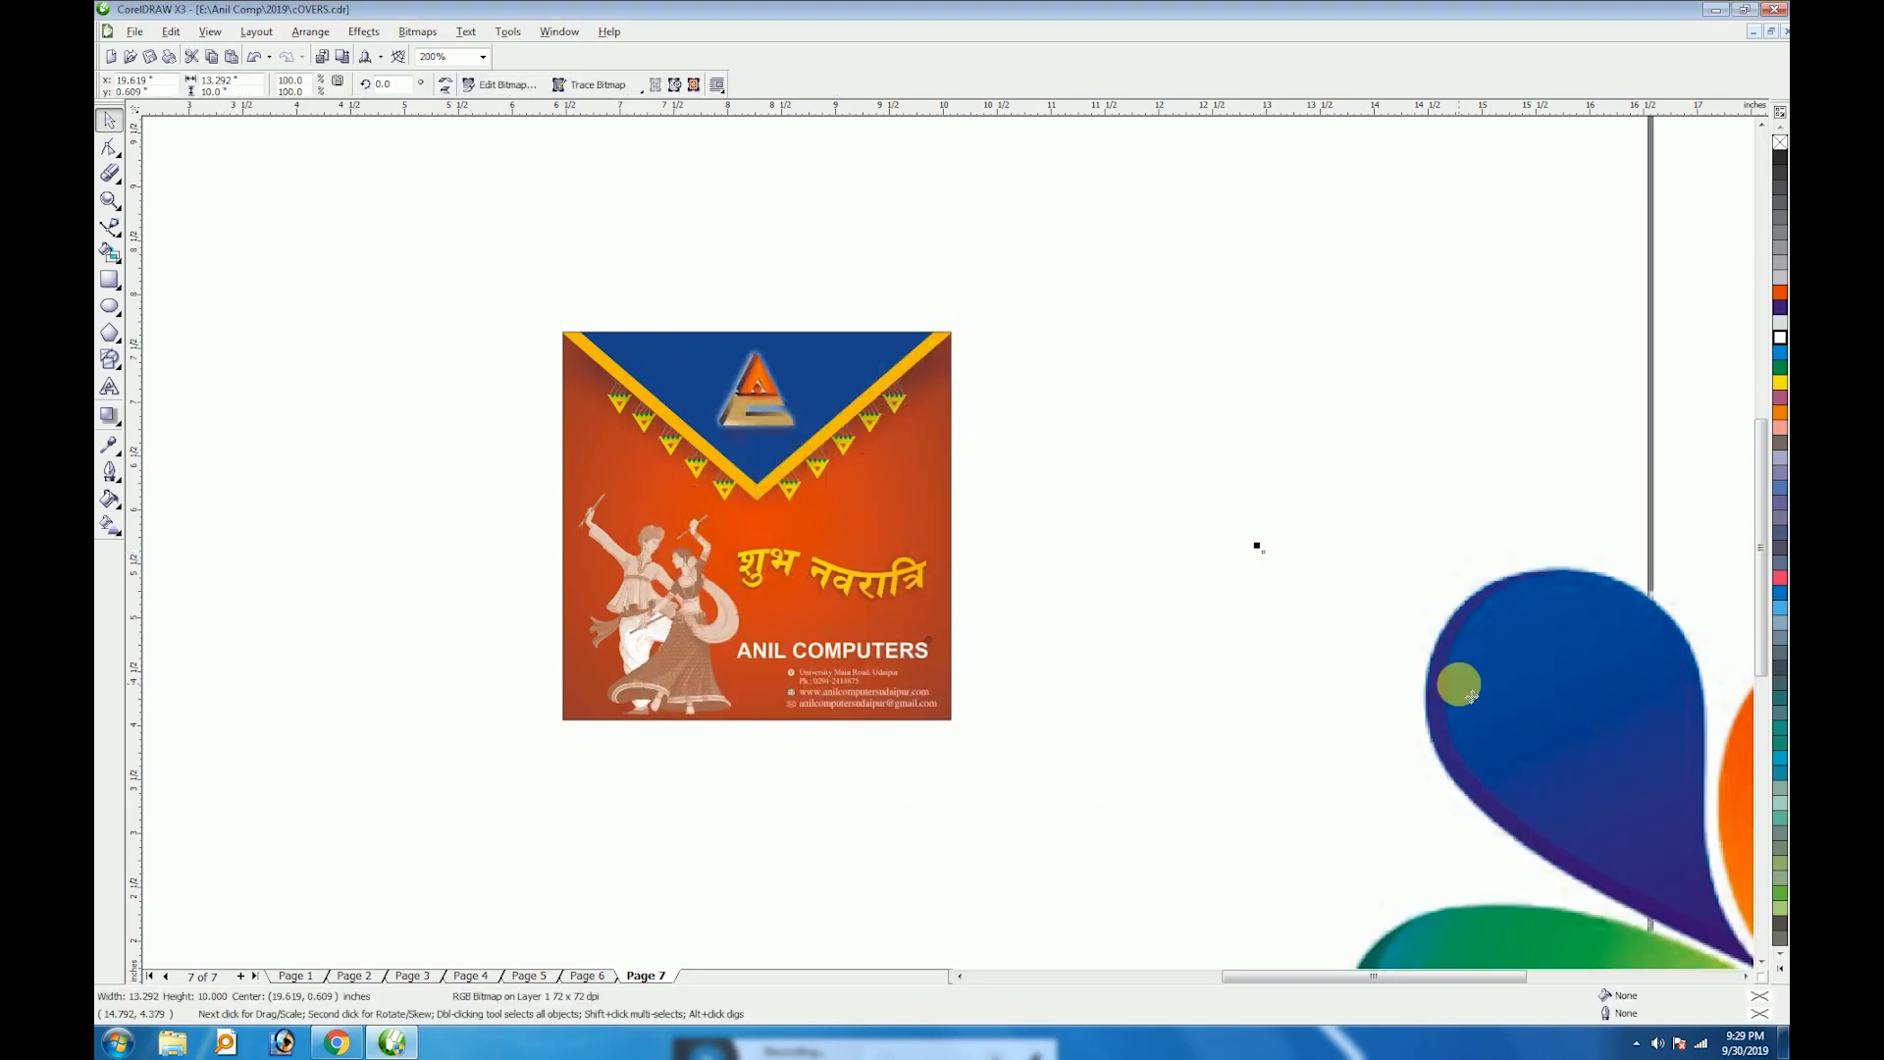
# Crop the imported bitmap with the Shape tool so that only the two hanging lanterns remain
pyautogui.press('F4')
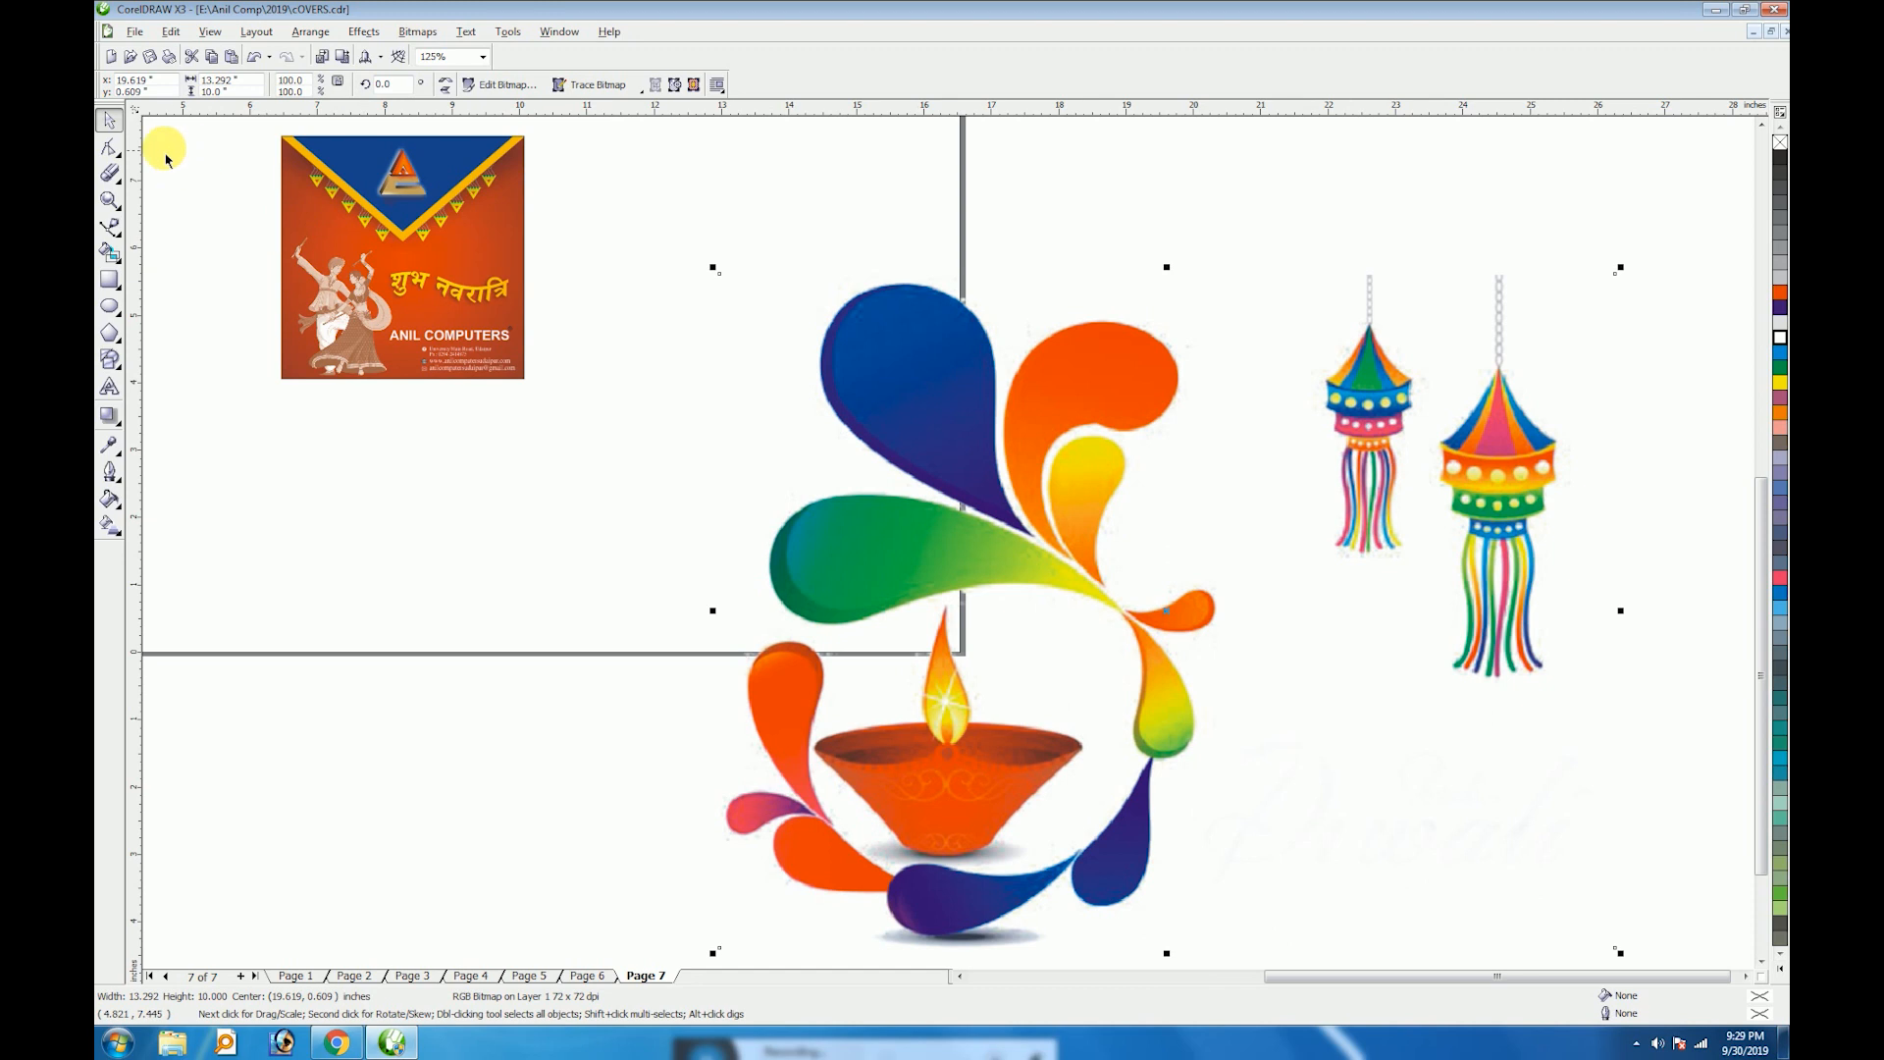
pyautogui.click(111, 147)
pyautogui.moveTo(651, 243); pyautogui.dragTo(942, 982)
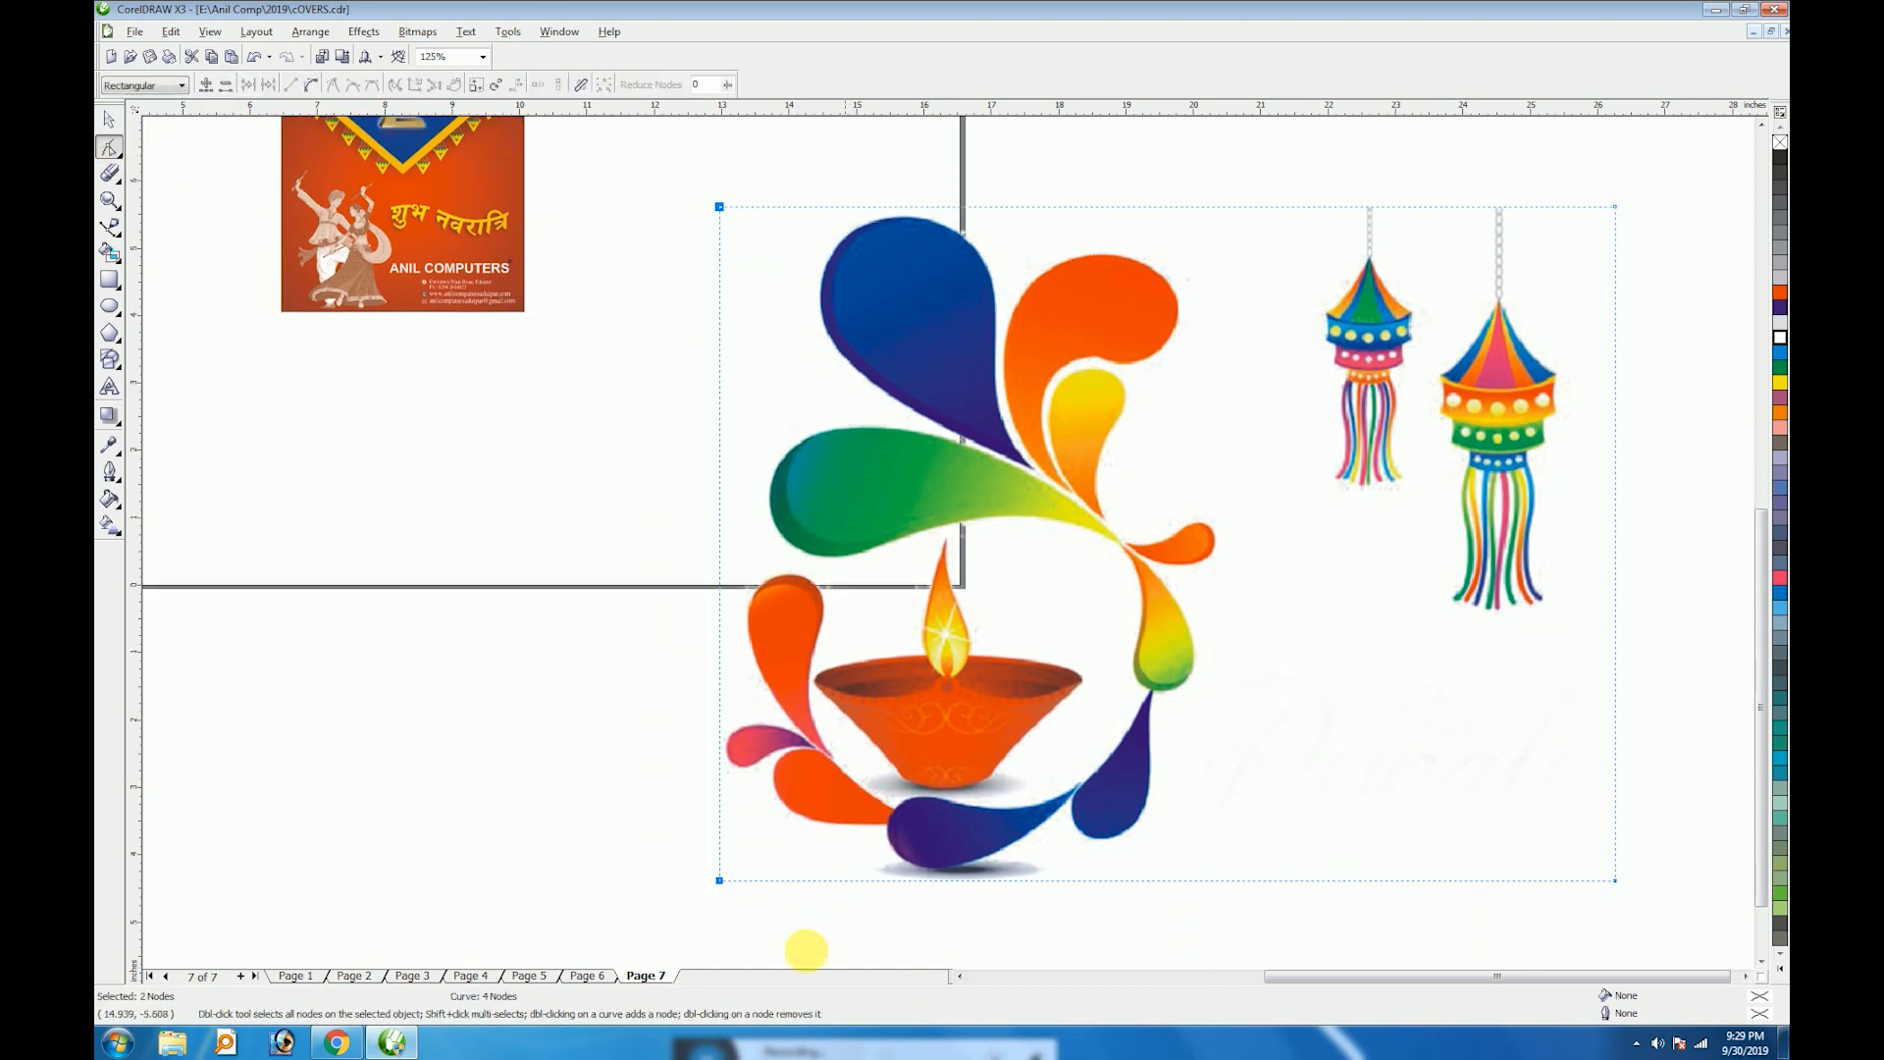
pyautogui.moveTo(723, 886); pyautogui.dragTo(1316, 885)
pyautogui.press('space')
# Bring the cropped lanterns below the cover and scale them down to about 1.068 by 2.376 inches
pyautogui.click(1491, 451)
pyautogui.moveTo(1490, 451); pyautogui.dragTo(459, 514)
pyautogui.moveTo(594, 265); pyautogui.dragTo(480, 523)
pyautogui.scroll(2, 950, 555)
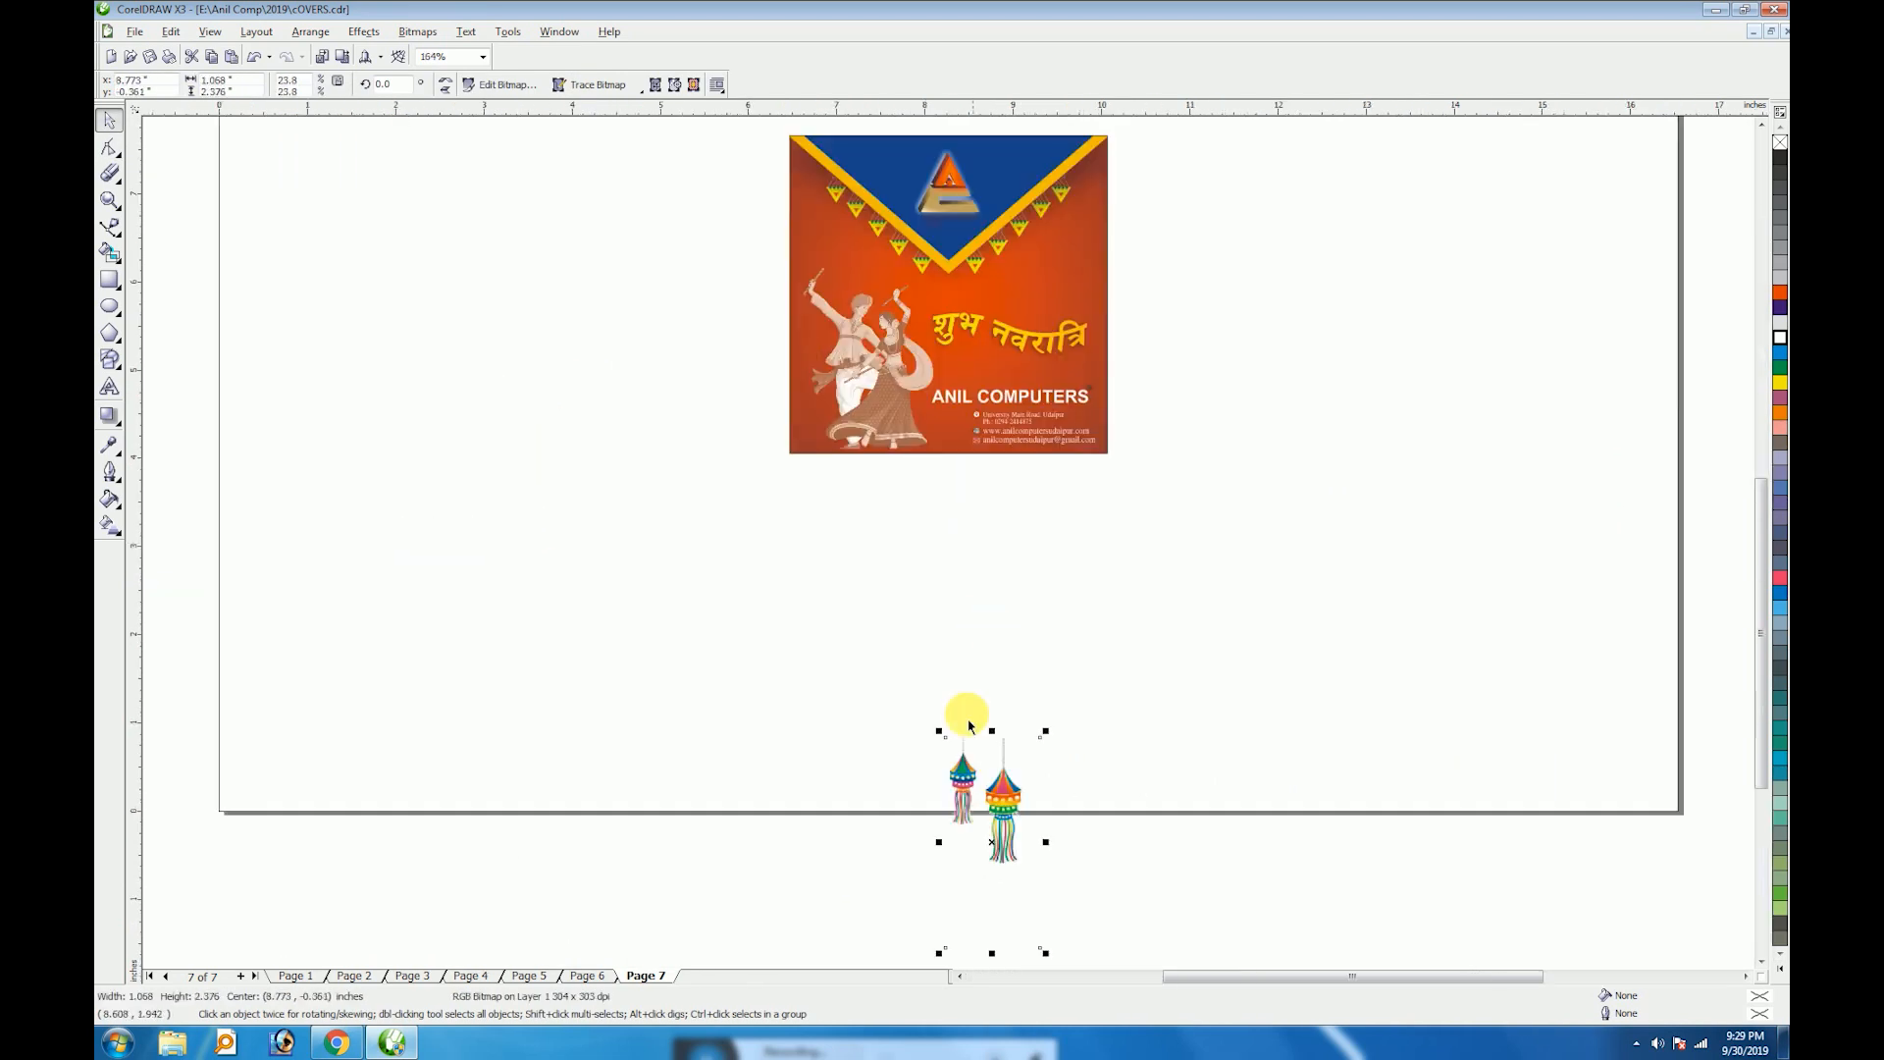
# Place the lanterns on the cover by the flap's right edge and reduce them to about 1.005 by 2.234 inches
pyautogui.moveTo(1015, 836); pyautogui.dragTo(1065, 274)
pyautogui.hotkey('shift', 'F2')
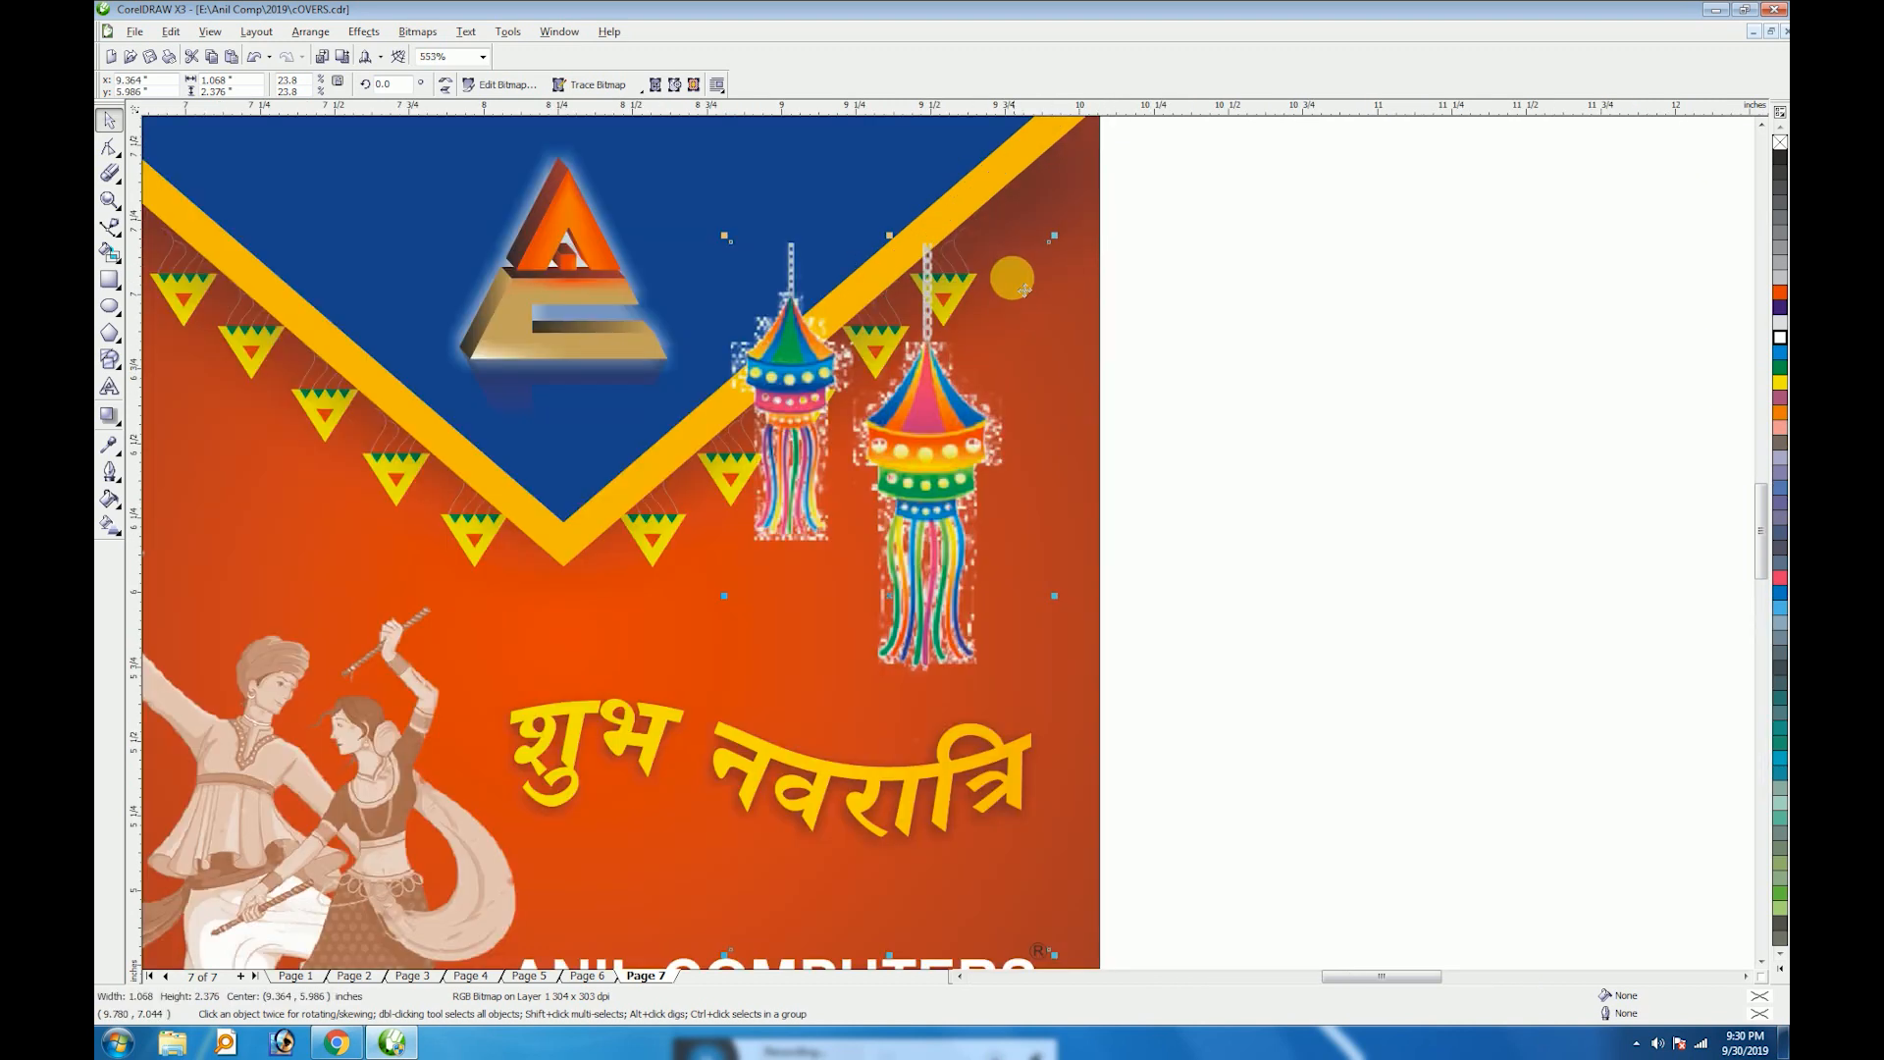
pyautogui.moveTo(1054, 236); pyautogui.dragTo(1034, 279)
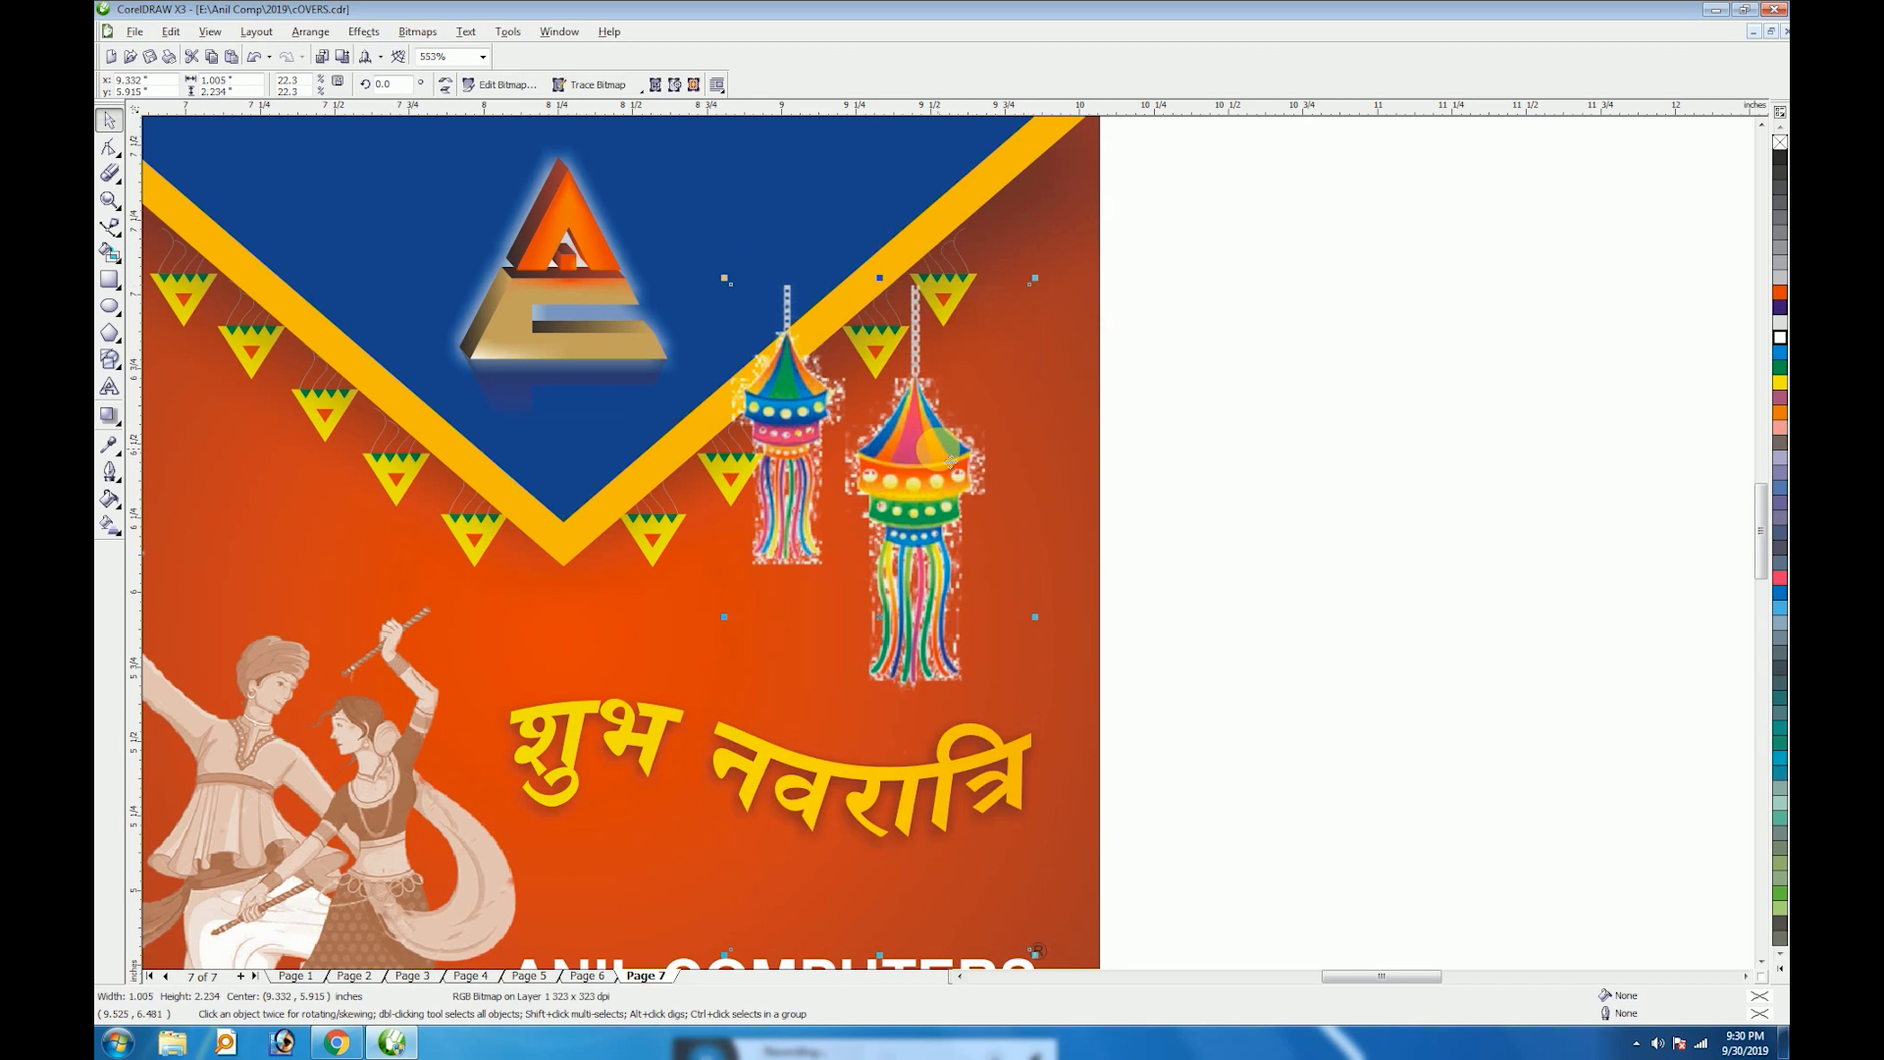
pyautogui.moveTo(944, 471); pyautogui.dragTo(1009, 450)
# Transfer the lanterns into the cover's PowerClip contents and position them over the right-hand row of flap ornaments, near the cover's right edge
pyautogui.scroll(-2, 950, 554)
pyautogui.scroll(-2, 956, 545)
pyautogui.click(1080, 467)
pyautogui.click(922, 538)
pyautogui.click(709, 538)
pyautogui.rightClick(708, 538)
pyautogui.click(776, 588)
pyautogui.moveTo(820, 560); pyautogui.dragTo(937, 557)
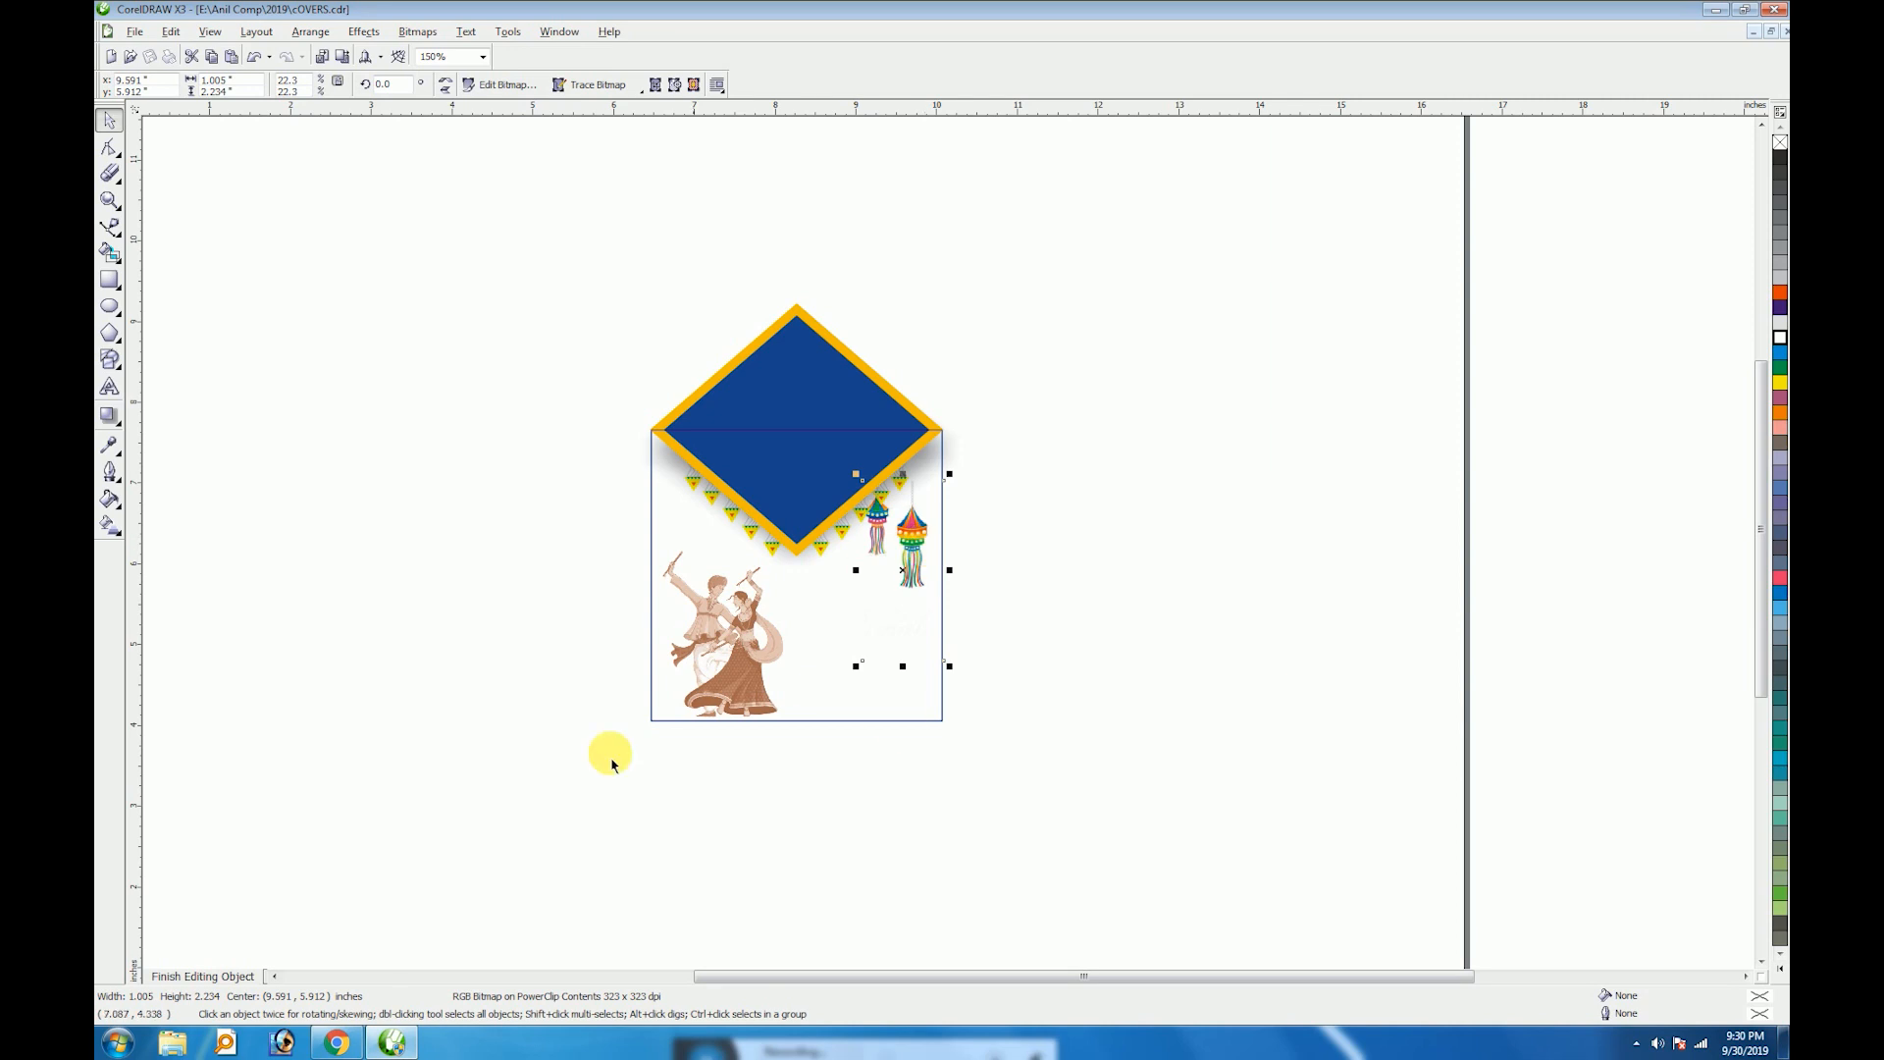
pyautogui.click(250, 976)
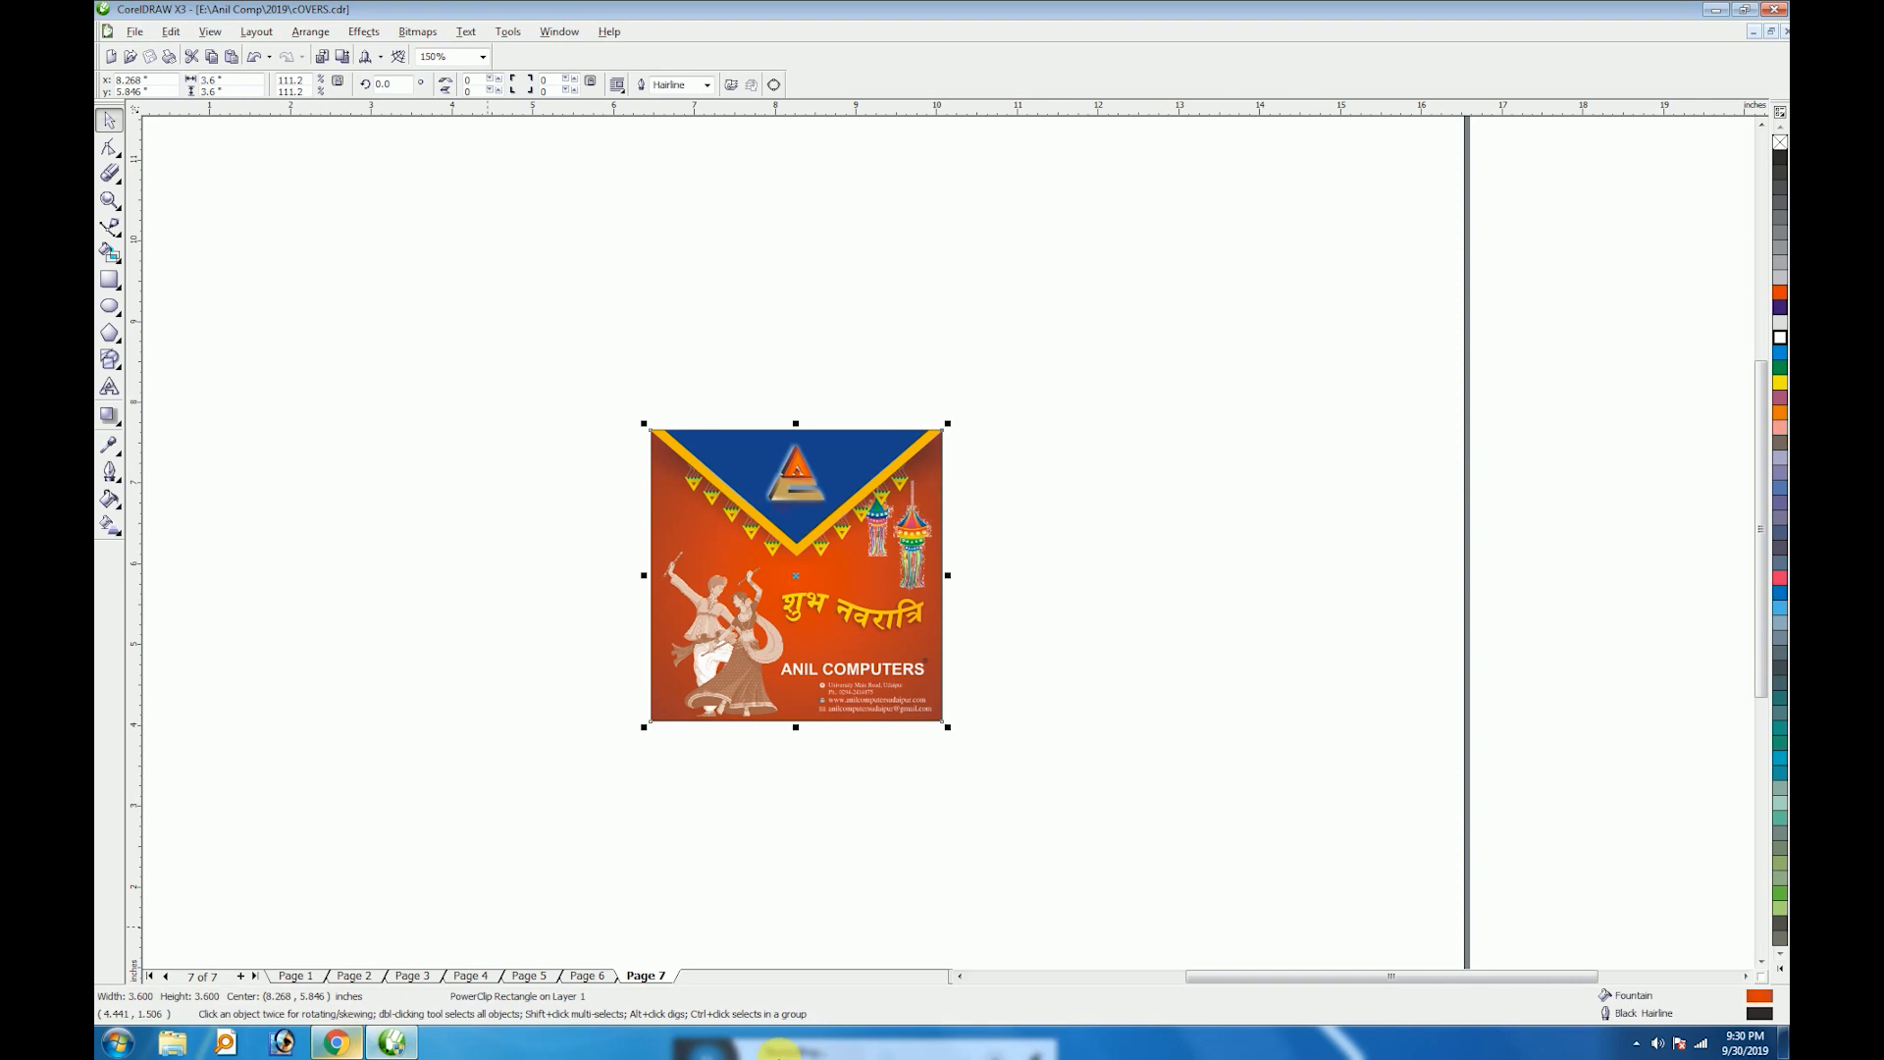
pyautogui.click(838, 1049)
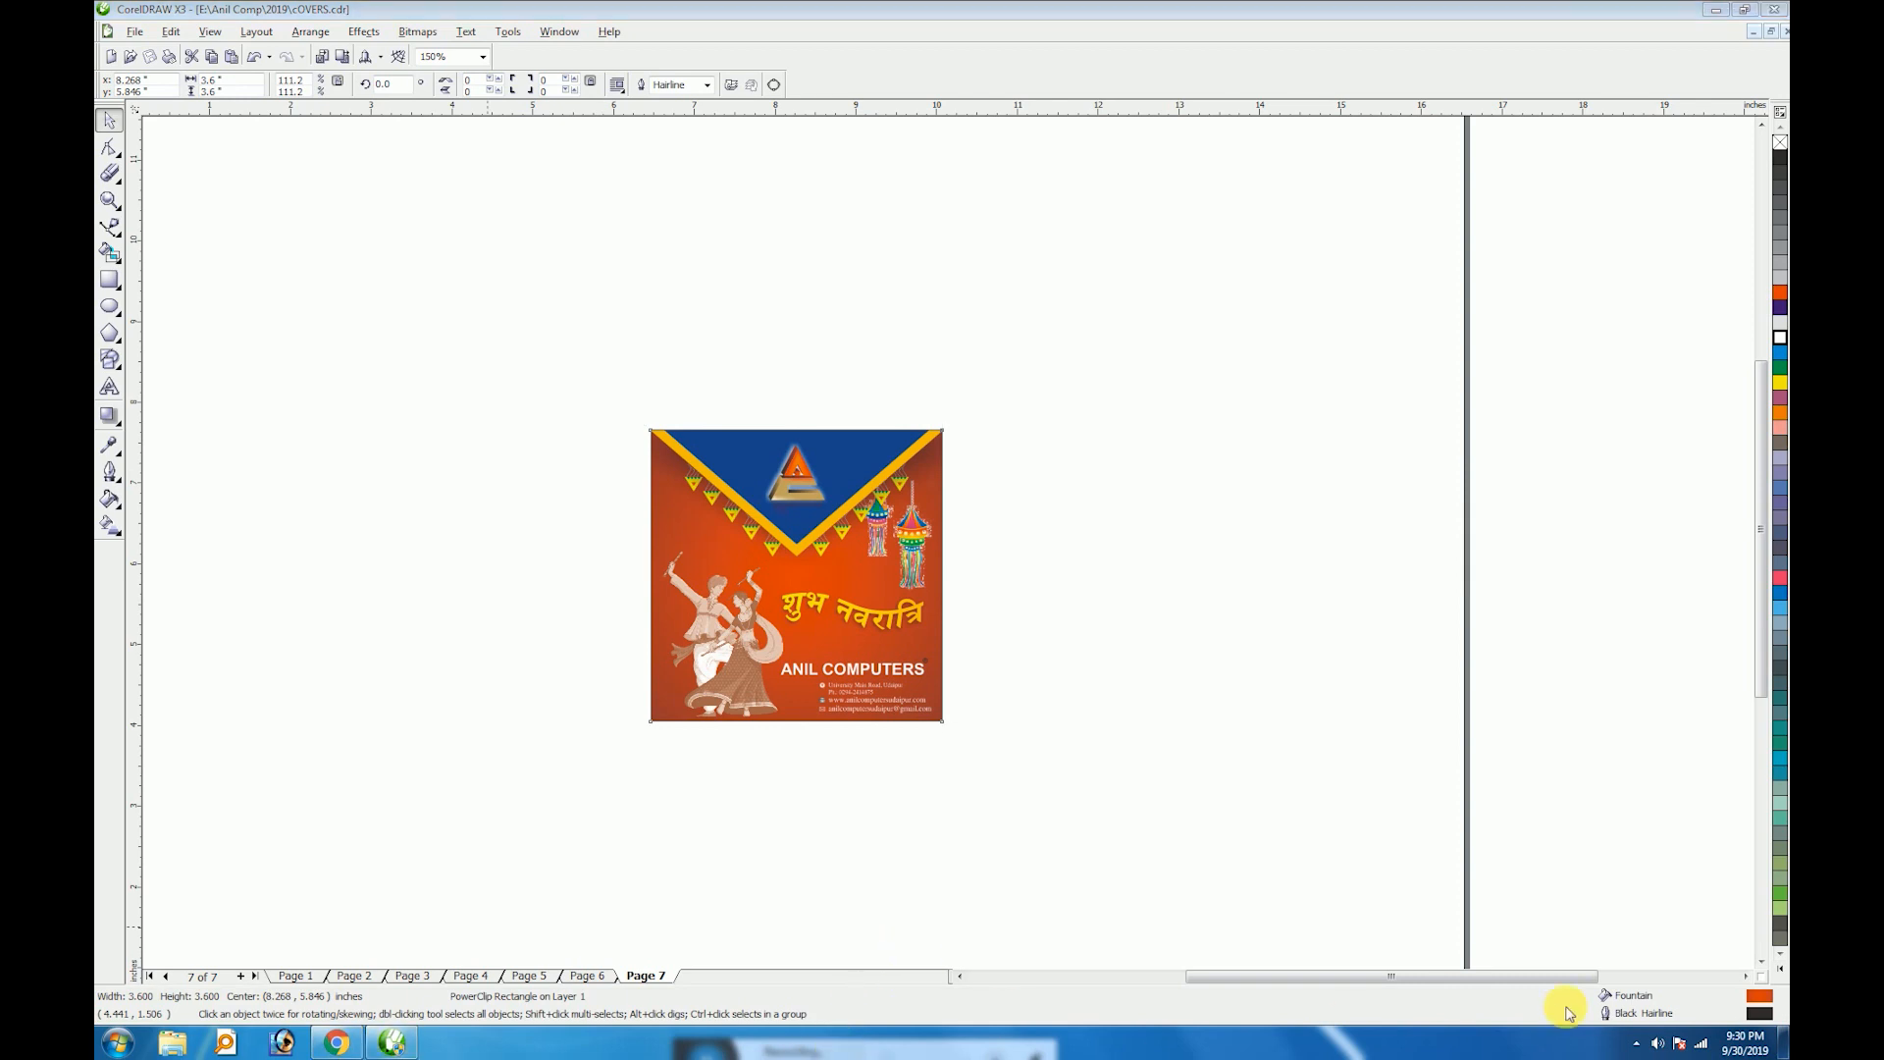